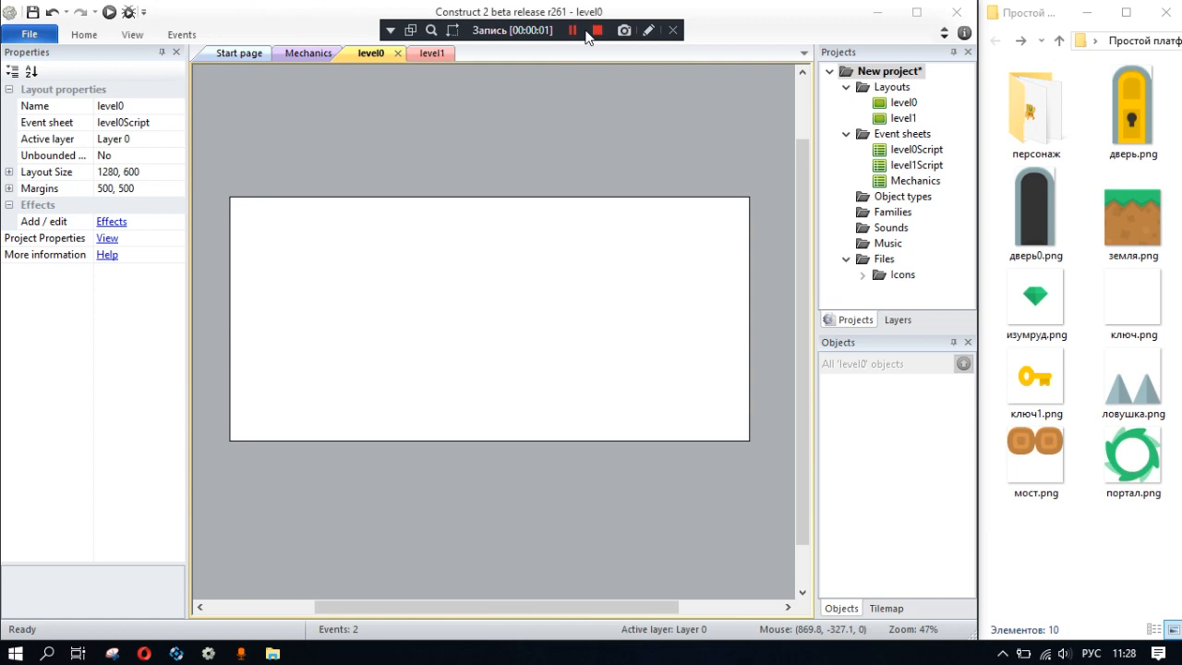
# - Place the земля.png sprite in the bottom-left corner of the level0 layout and give it the Solid behavior
pyautogui.moveTo(1136, 219); pyautogui.dragTo(252, 440)
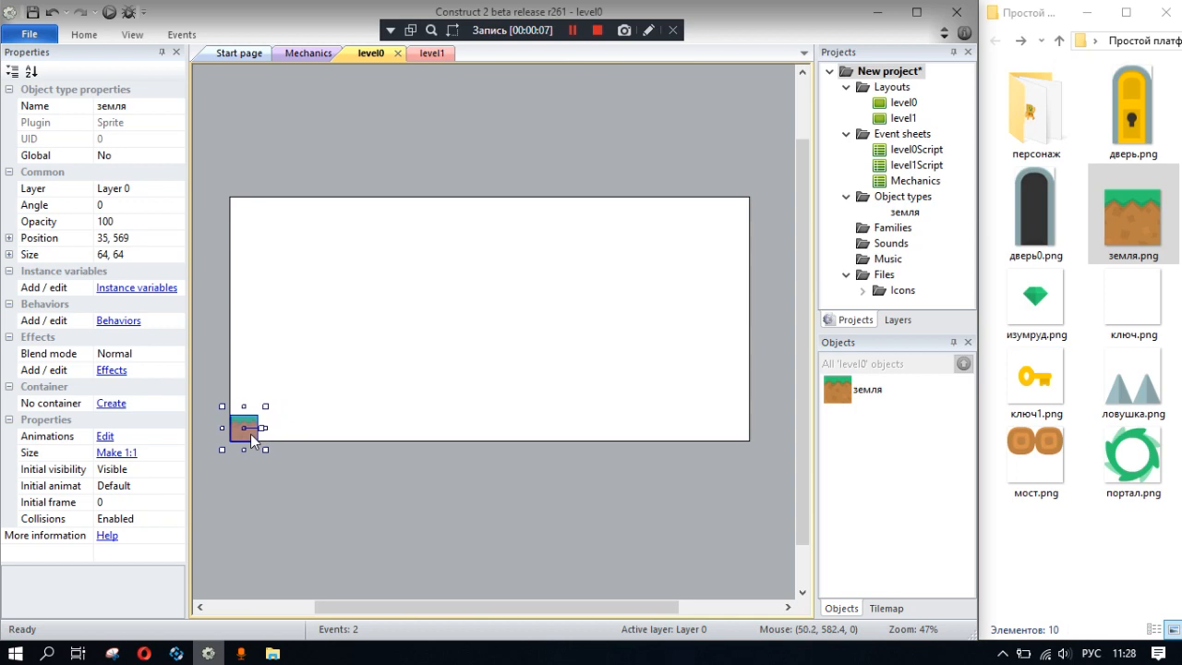
pyautogui.click(120, 321)
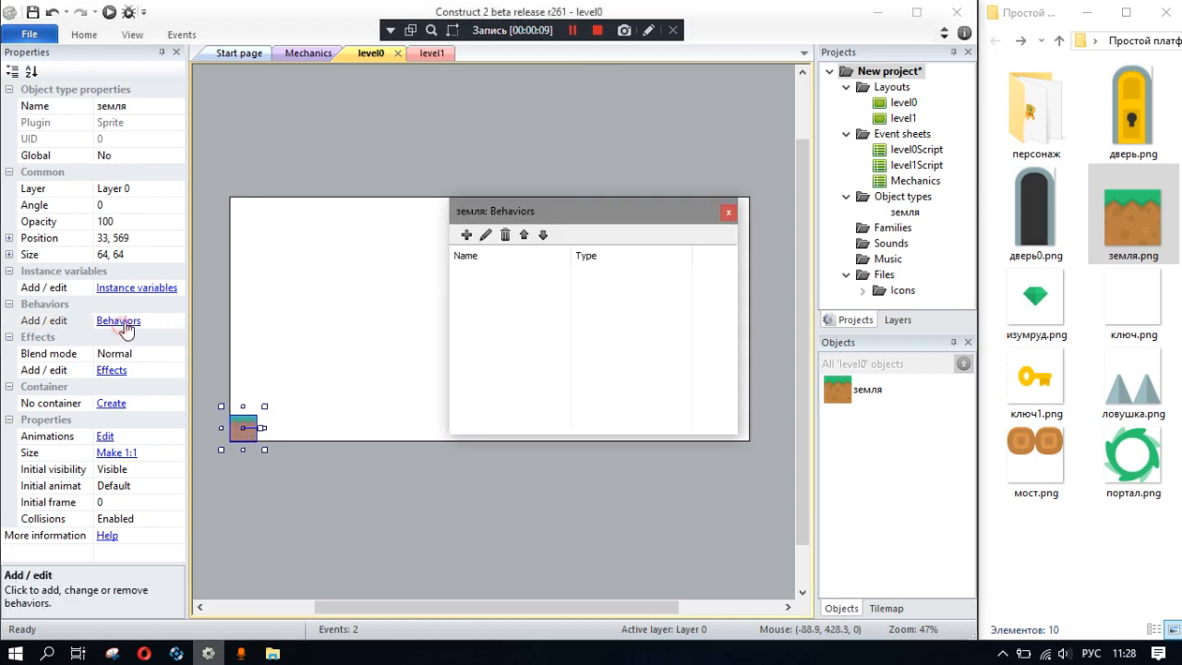
pyautogui.click(467, 235)
pyautogui.click(692, 233)
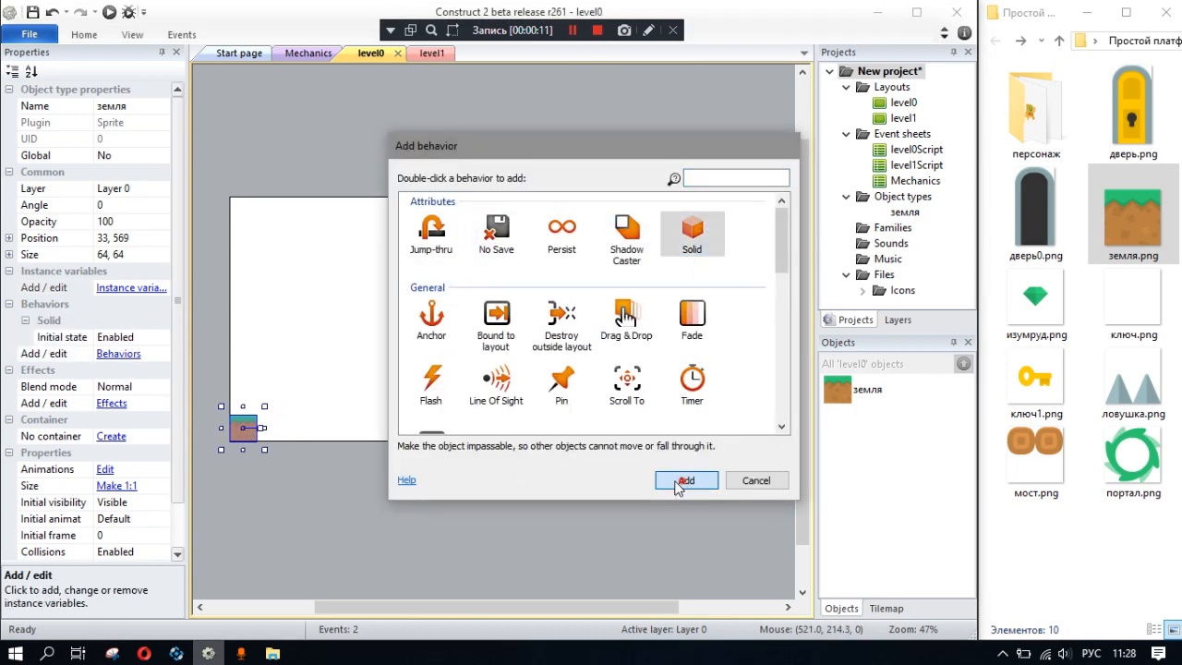
pyautogui.click(685, 481)
pyautogui.click(728, 211)
# - Try to clone the ground tile directly to its right, and undo the clone
pyautogui.keyDown('ctrl'); pyautogui.scroll(5, 425, 351); pyautogui.keyUp('ctrl')
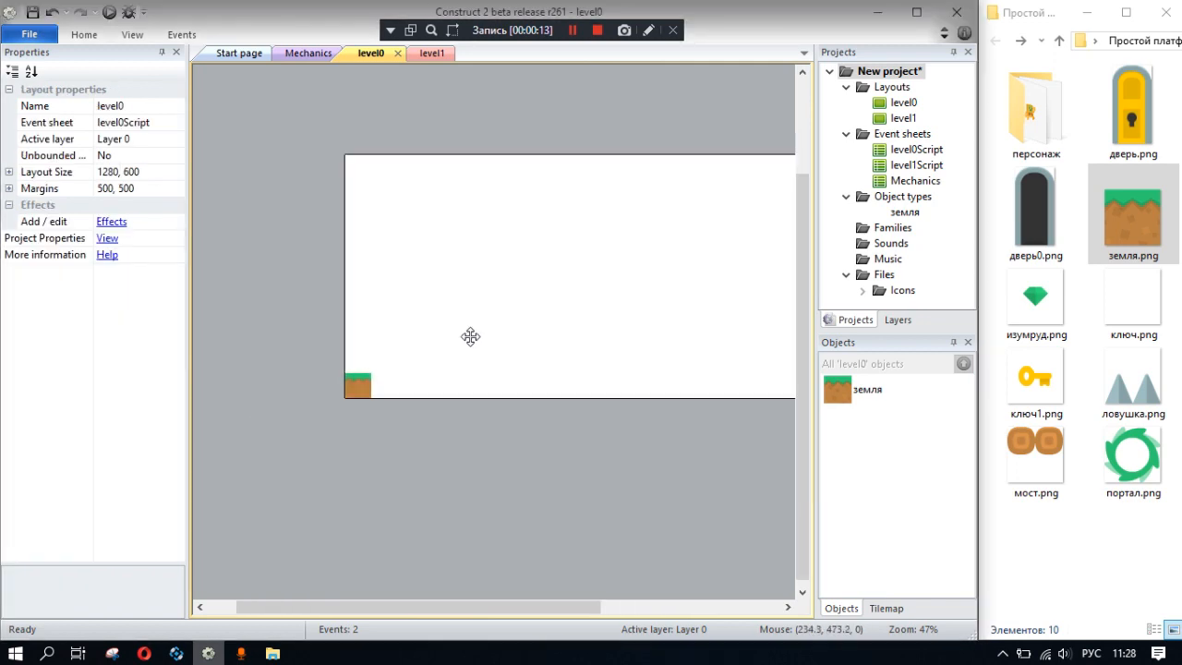
pyautogui.click(261, 444)
pyautogui.keyDown('ctrl'); pyautogui.moveTo(261, 444); pyautogui.dragTo(342, 446); pyautogui.keyUp('ctrl')
pyautogui.hotkey('ctrl', 'z')
pyautogui.press('alt')
pyautogui.moveTo(259, 462)
pyautogui.mouseDown()
pyautogui.moveTo(322, 462)
pyautogui.moveTo(245, 461)
pyautogui.moveTo(328, 470)
pyautogui.moveTo(317, 472)
pyautogui.mouseUp()
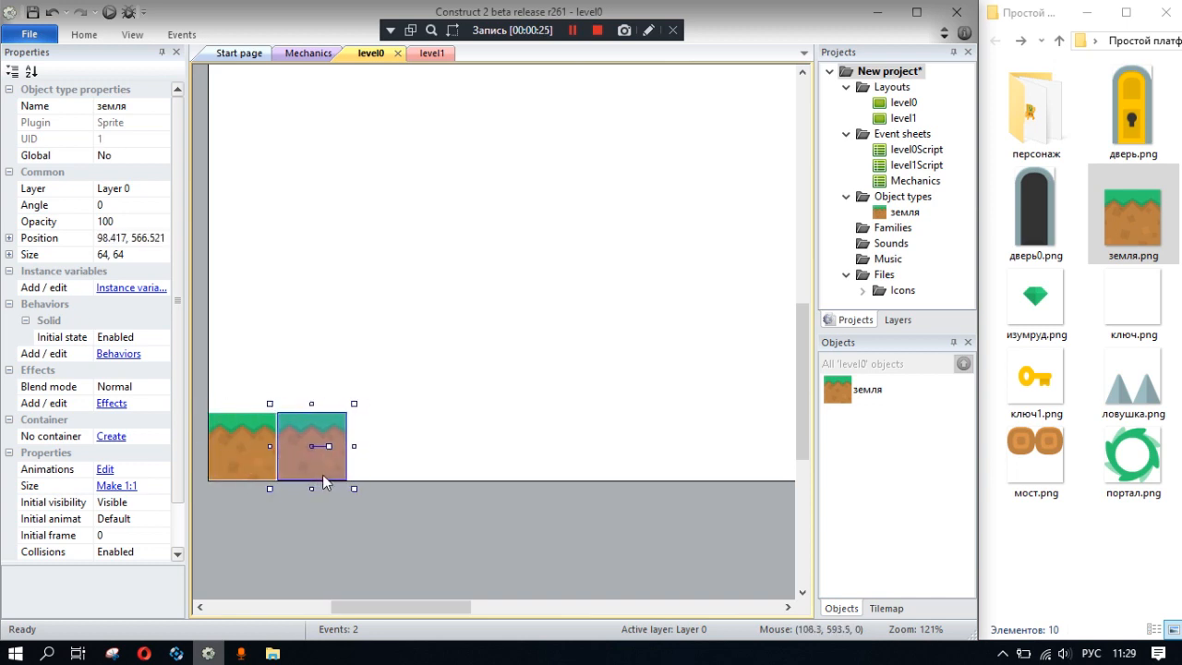
pyautogui.hotkey('ctrl', 'z')
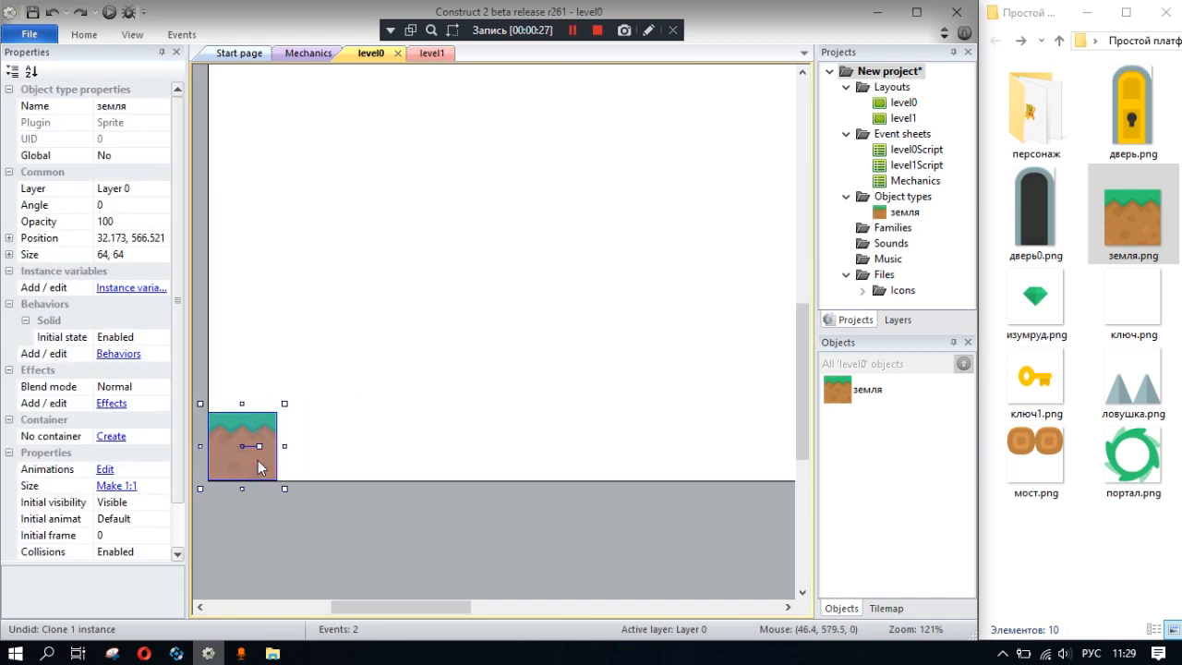
# - Turn on snapping to the grid and set the grid width and height to 64
pyautogui.keyDown('ctrl'); pyautogui.scroll(-1, 314, 209); pyautogui.keyUp('ctrl')
pyautogui.click(133, 35)
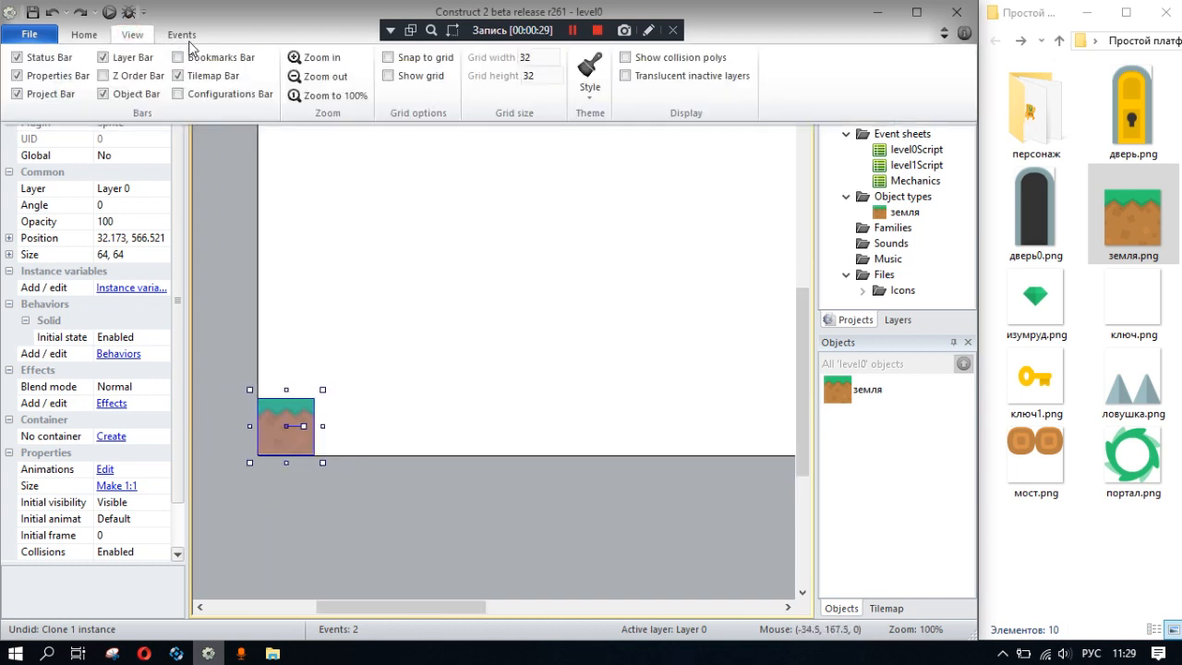
pyautogui.click(389, 58)
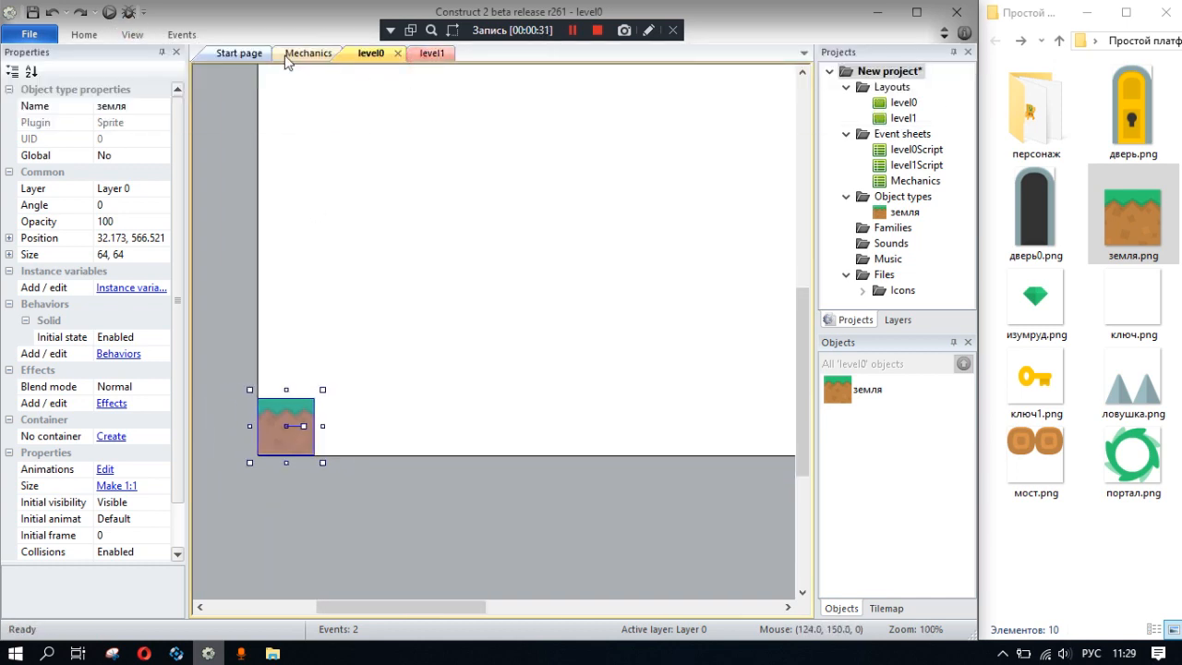
pyautogui.click(132, 34)
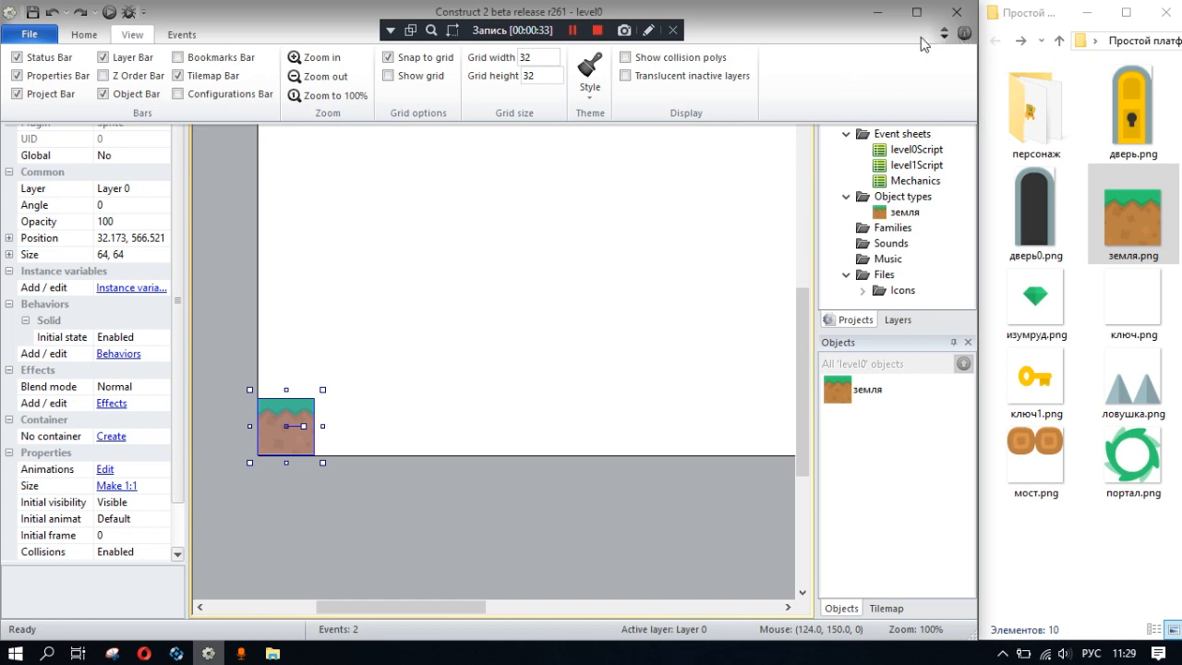
pyautogui.click(531, 57)
pyautogui.write('64')
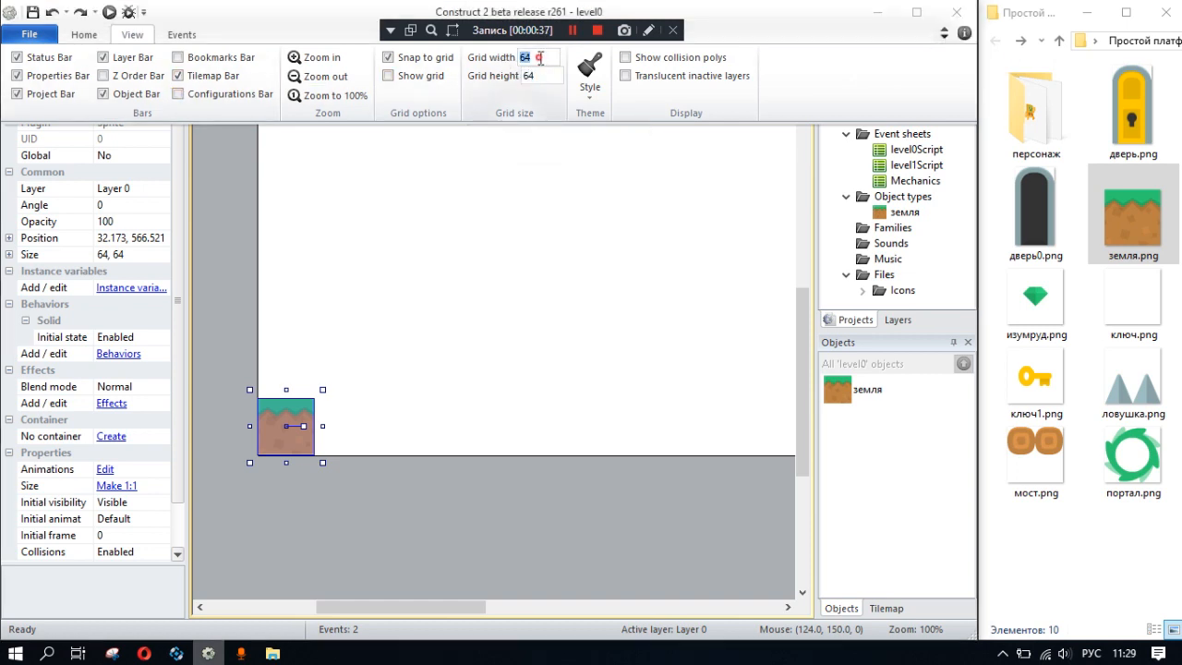
pyautogui.click(825, 87)
# - Clone the ground tile side by side along the layout's bottom edge to start a row of ground
pyautogui.click(305, 418)
pyautogui.moveTo(305, 420); pyautogui.dragTo(393, 397)
pyautogui.click(366, 413)
pyautogui.keyDown('ctrl'); pyautogui.scroll(-1, 317, 441); pyautogui.keyUp('ctrl')
pyautogui.keyDown('ctrl'); pyautogui.moveTo(393, 397); pyautogui.dragTo(496, 393); pyautogui.keyUp('ctrl')
pyautogui.keyDown('ctrl'); pyautogui.scroll(-4, 629, 397); pyautogui.keyUp('ctrl')
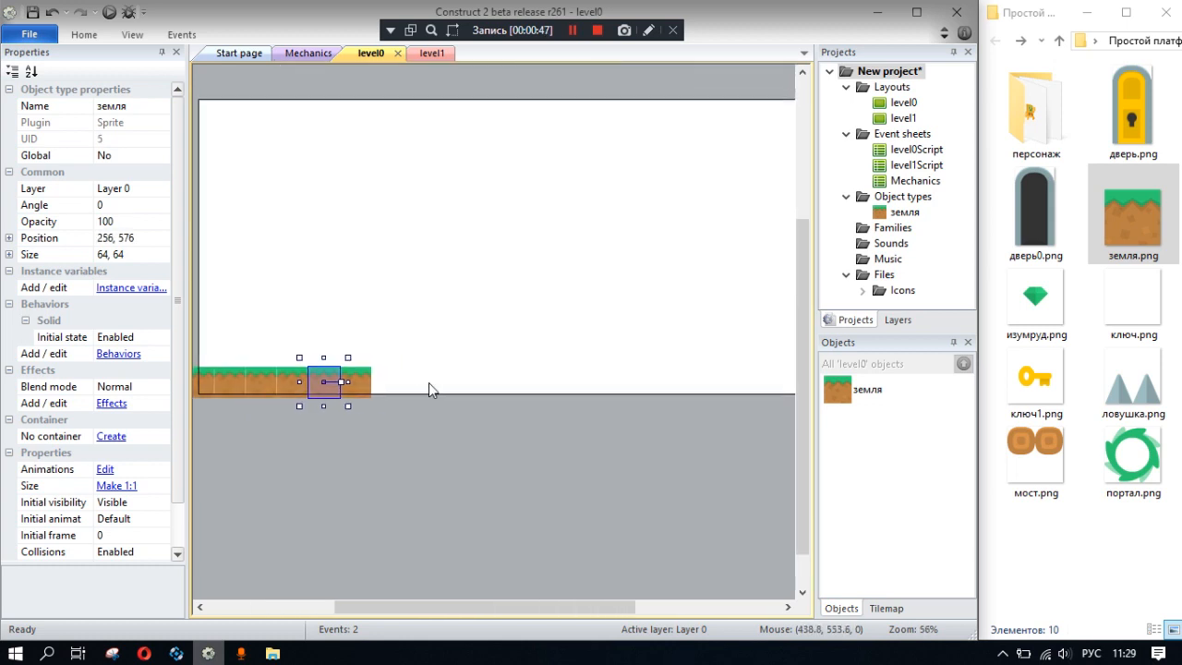
# - Extend the ground to the layout's right edge, leaving a gap, with three raised blocks before it and two after it
pyautogui.keyDown('ctrl'); pyautogui.moveTo(329, 388); pyautogui.dragTo(484, 386); pyautogui.keyUp('ctrl')
pyautogui.moveTo(592, 358); pyautogui.dragTo(501, 357, button='middle')
pyautogui.keyDown('ctrl'); pyautogui.moveTo(397, 388); pyautogui.dragTo(699, 387); pyautogui.keyUp('ctrl')
pyautogui.moveTo(606, 328); pyautogui.dragTo(573, 352, button='middle')
pyautogui.click(567, 341)
pyautogui.moveTo(488, 342); pyautogui.dragTo(551, 321, button='middle')
# - Place the дверь0.png sprite on the ground at the layout's right end and nudge it to about 1215, 478
pyautogui.moveTo(1033, 232); pyautogui.dragTo(762, 359)
pyautogui.keyDown('ctrl'); pyautogui.scroll(1, 707, 360); pyautogui.keyUp('ctrl')
pyautogui.keyDown('ctrl'); pyautogui.scroll(2, 707, 365); pyautogui.keyUp('ctrl')
pyautogui.press('Down')
pyautogui.press('Down')
pyautogui.press('Down')
pyautogui.press('Down')
pyautogui.press('Down')
pyautogui.press('Down')
pyautogui.press('Left')
pyautogui.press('Left')
pyautogui.press('Right')
pyautogui.press('Right')
pyautogui.click(652, 282)
pyautogui.moveTo(543, 286); pyautogui.dragTo(583, 310, button='middle')
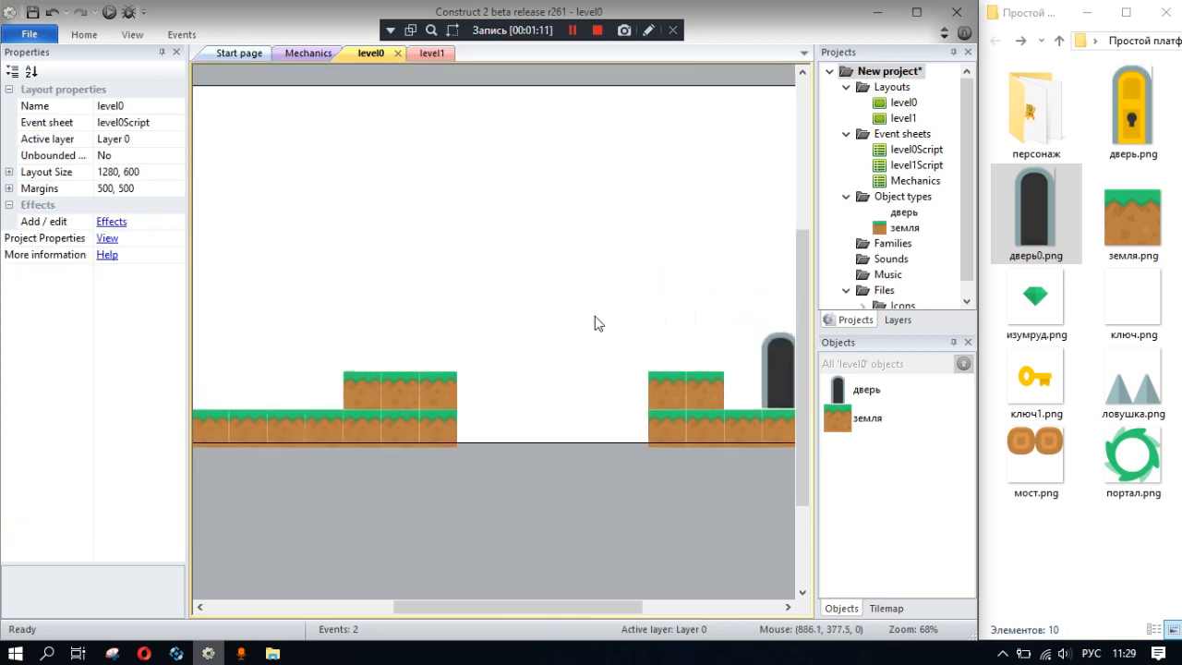
# - Open the door sprite's animation for editing and duplicate frame 0
pyautogui.click(783, 374)
pyautogui.moveTo(694, 277); pyautogui.dragTo(463, 329, button='middle')
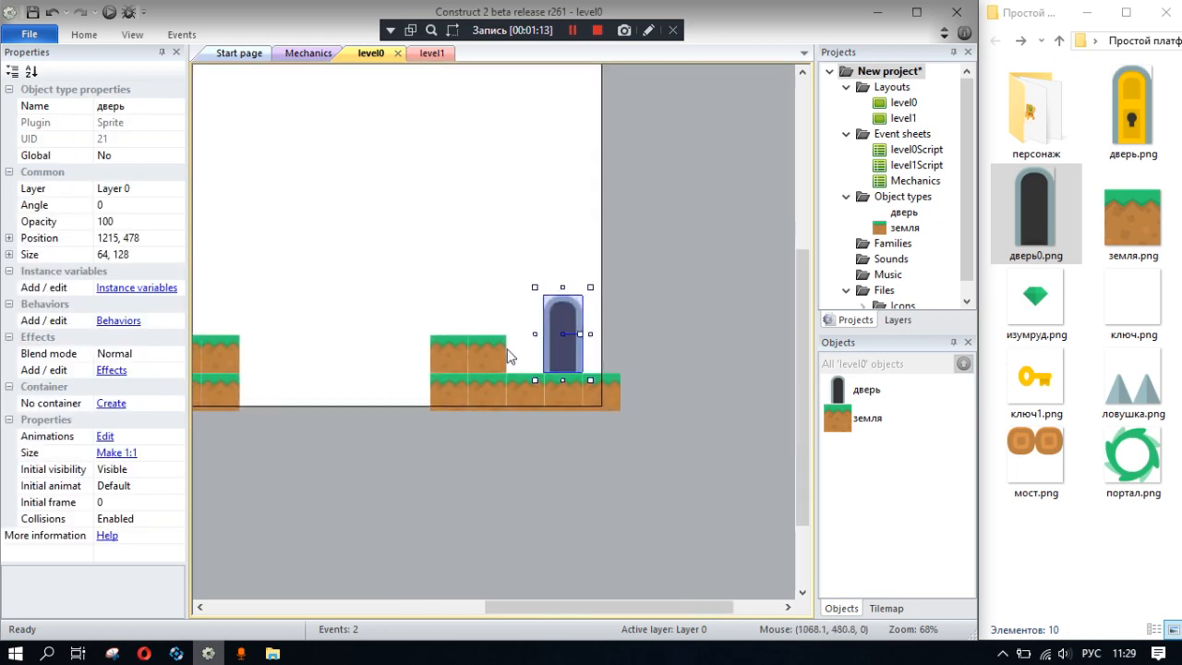
pyautogui.doubleClick(555, 327)
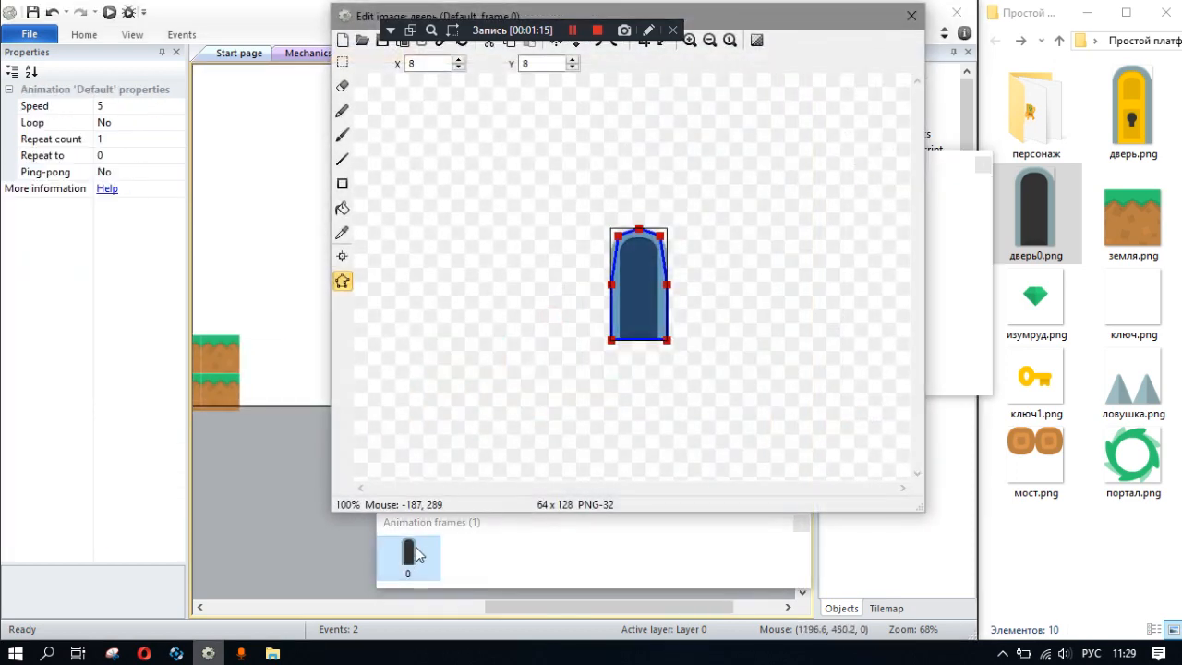
pyautogui.click(408, 554)
pyautogui.rightClick(420, 557)
pyautogui.click(499, 473)
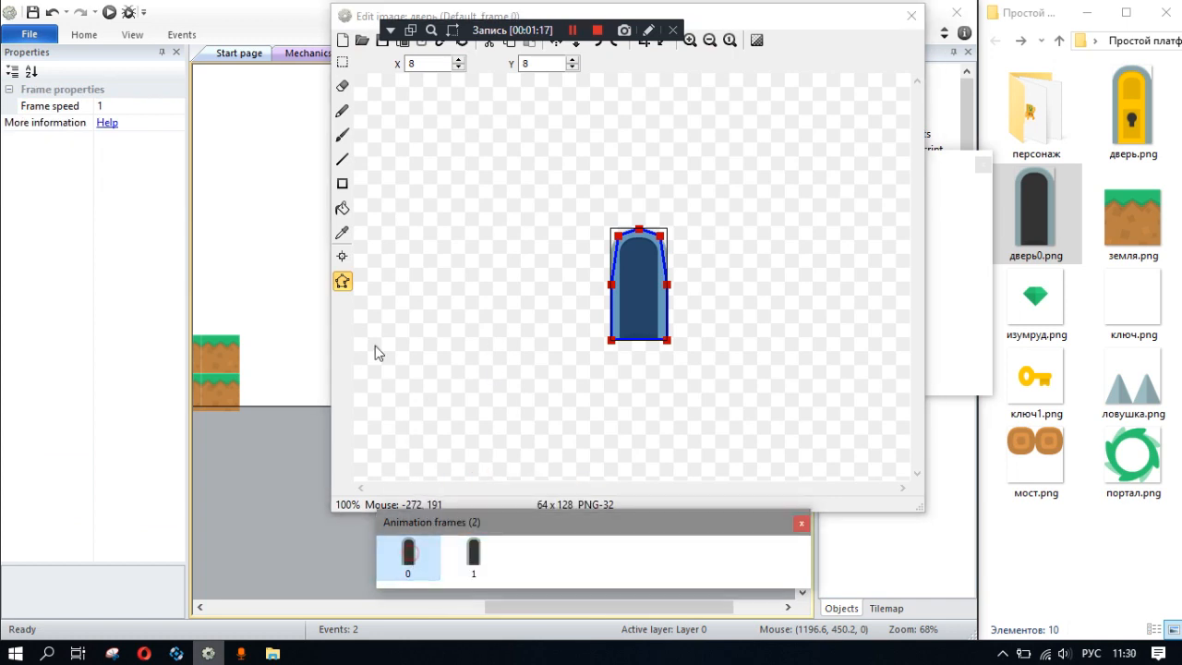
# - Load the дверь.png image from the project's assets folder into frame 0 of the door animation
pyautogui.click(363, 41)
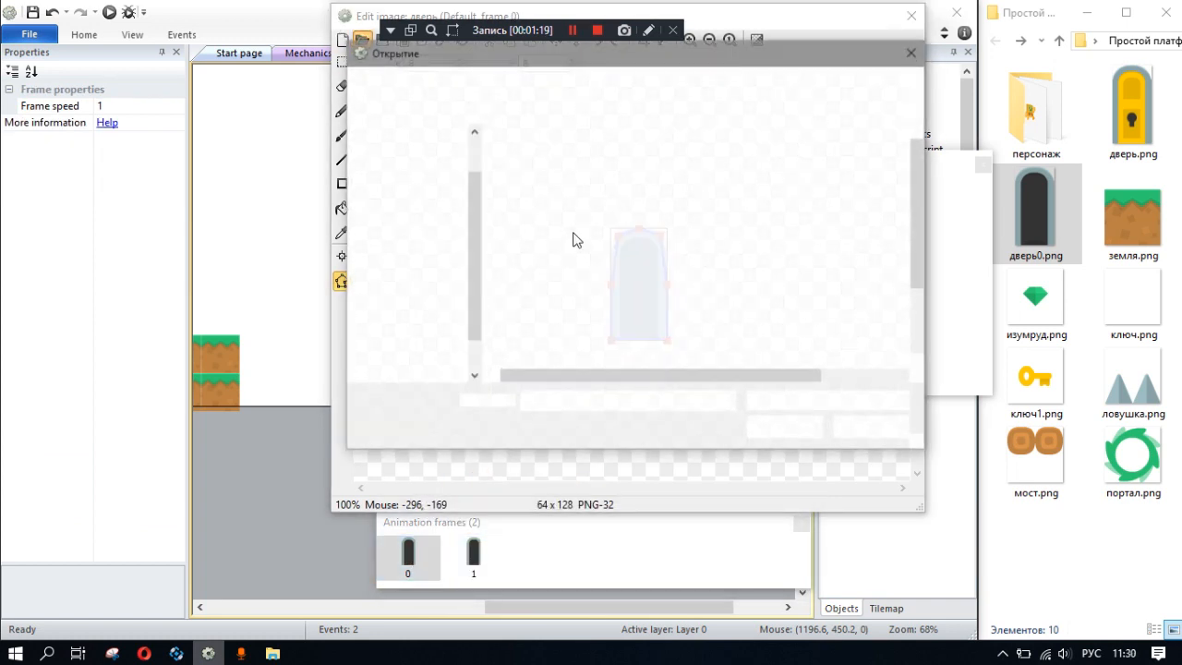
pyautogui.scroll(1, 415, 185)
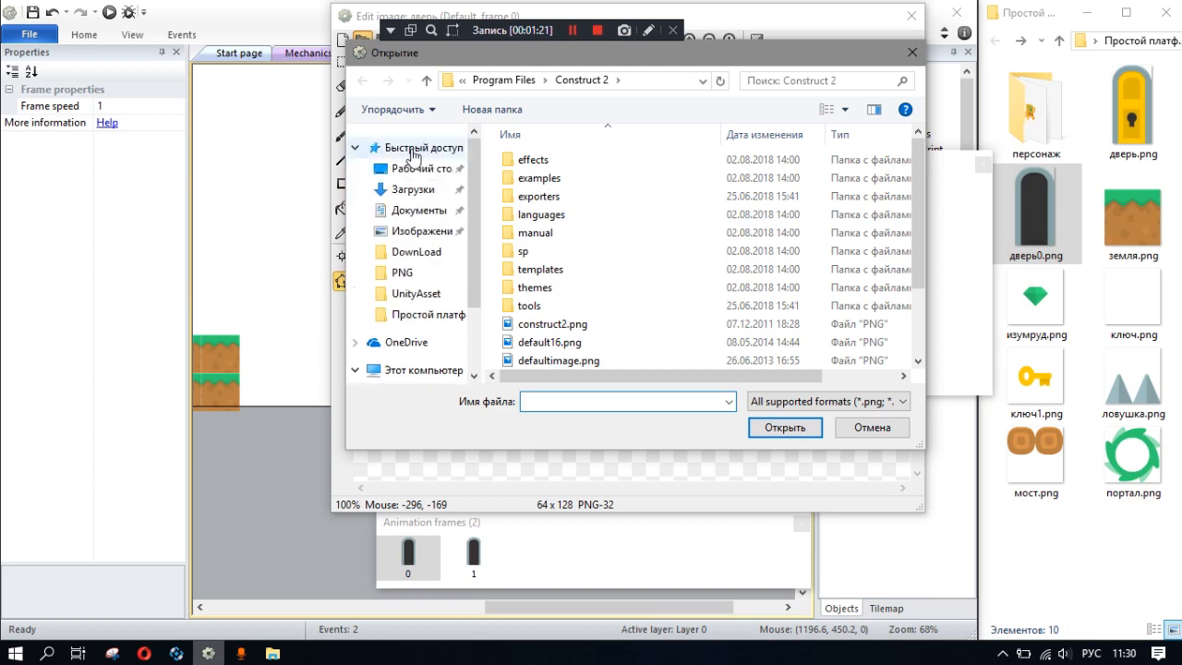
pyautogui.click(420, 169)
pyautogui.doubleClick(651, 189)
pyautogui.click(670, 192)
pyautogui.doubleClick(670, 192)
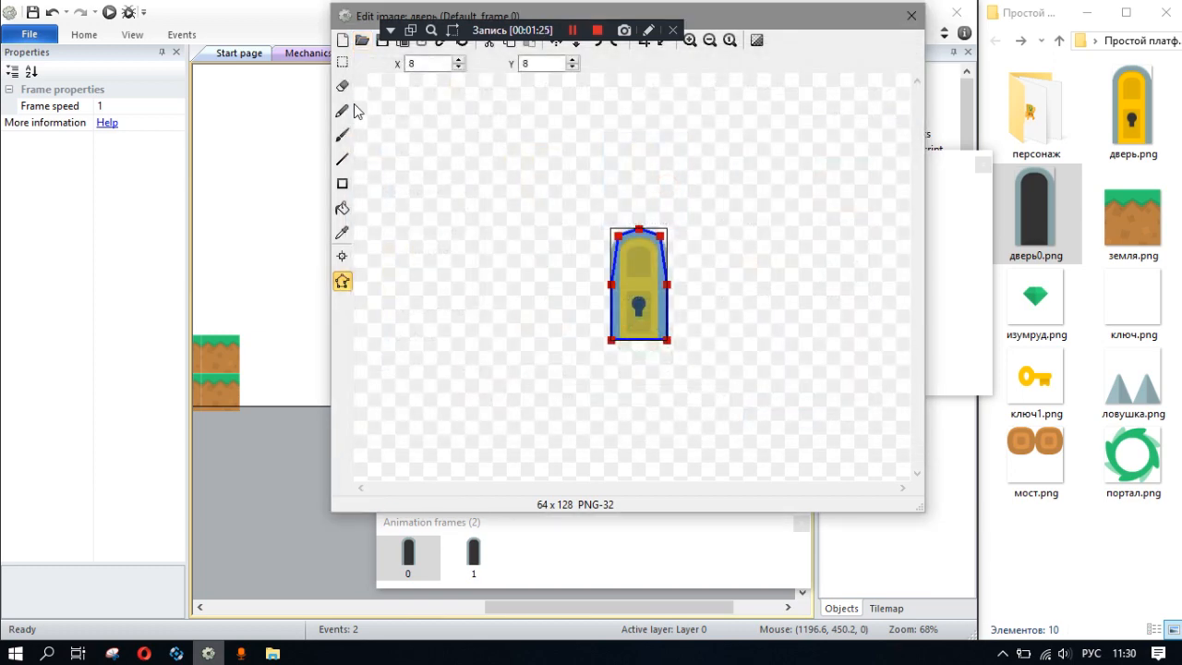
# - Set the door's Default animation speed to 0, check both frames and close the image editor
pyautogui.click(557, 552)
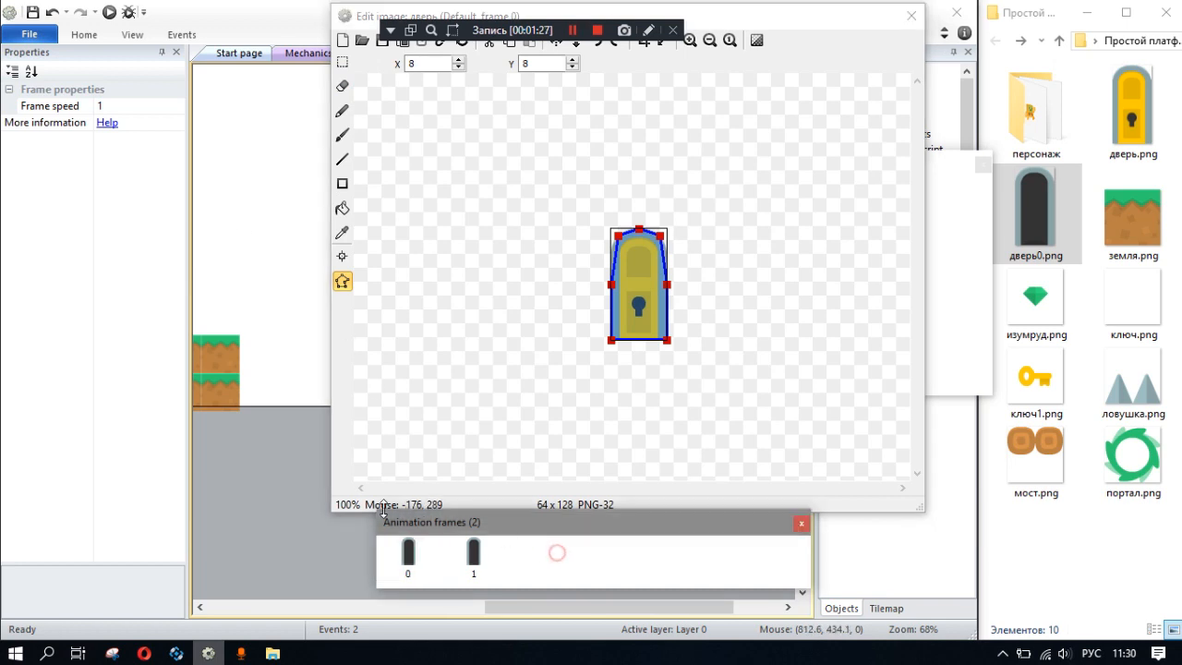
pyautogui.click(123, 106)
pyautogui.click(562, 545)
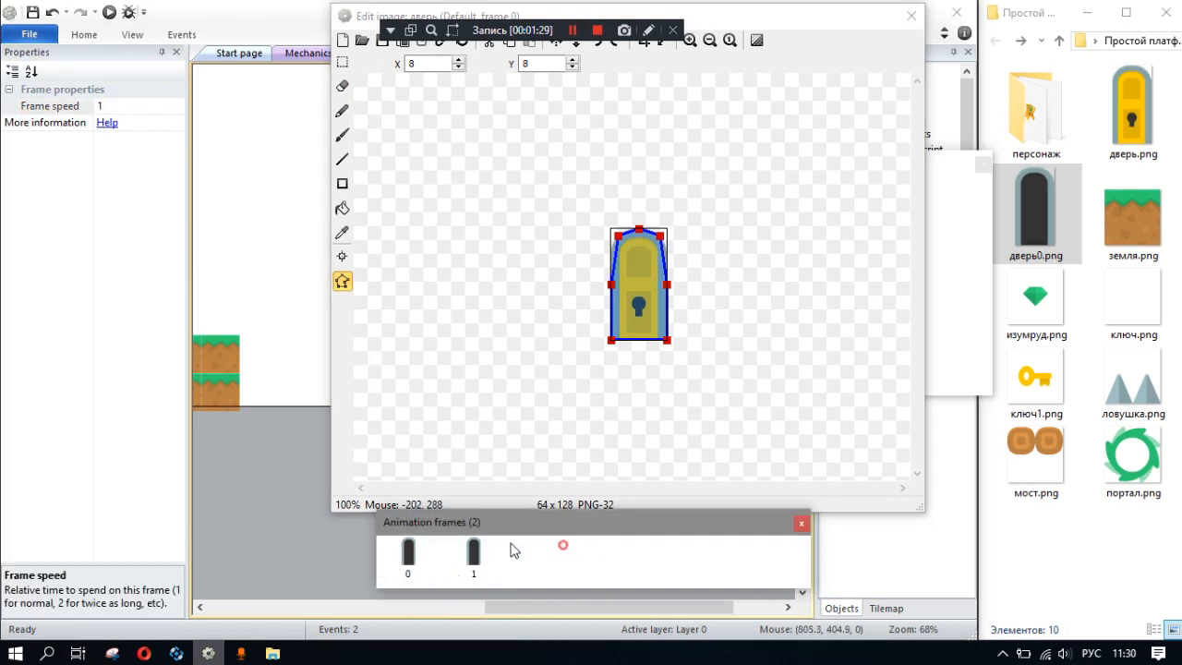
pyautogui.click(431, 327)
pyautogui.click(106, 212)
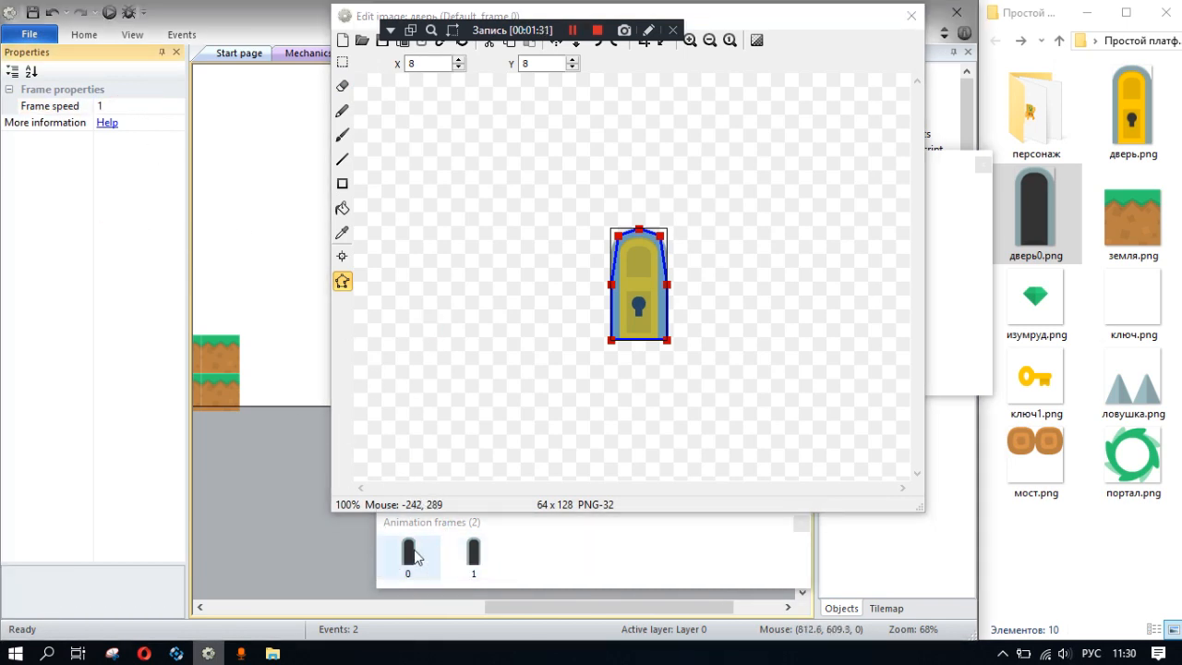
pyautogui.click(456, 551)
pyautogui.click(915, 182)
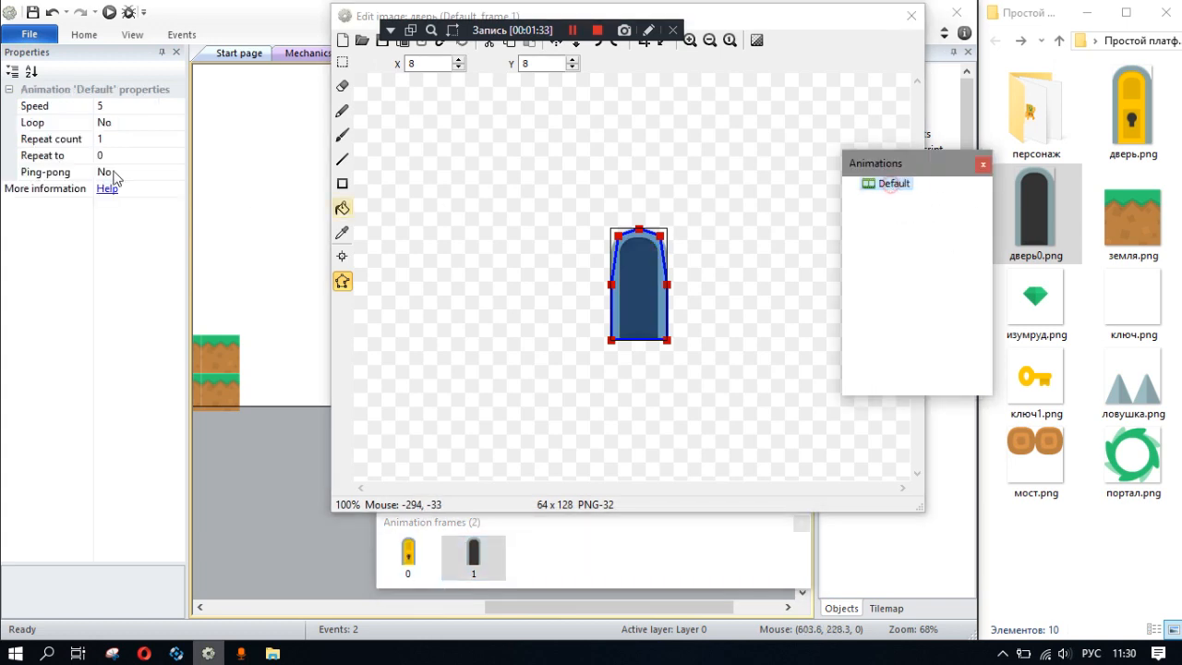
pyautogui.click(122, 104)
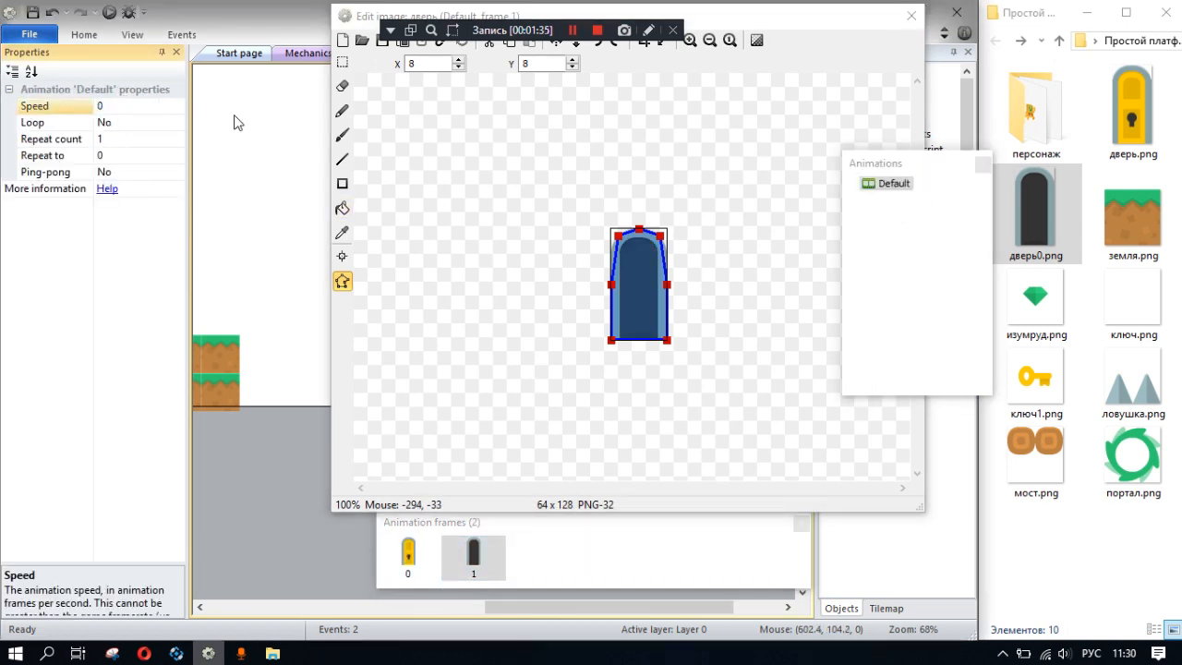
pyautogui.click(487, 556)
pyautogui.click(421, 561)
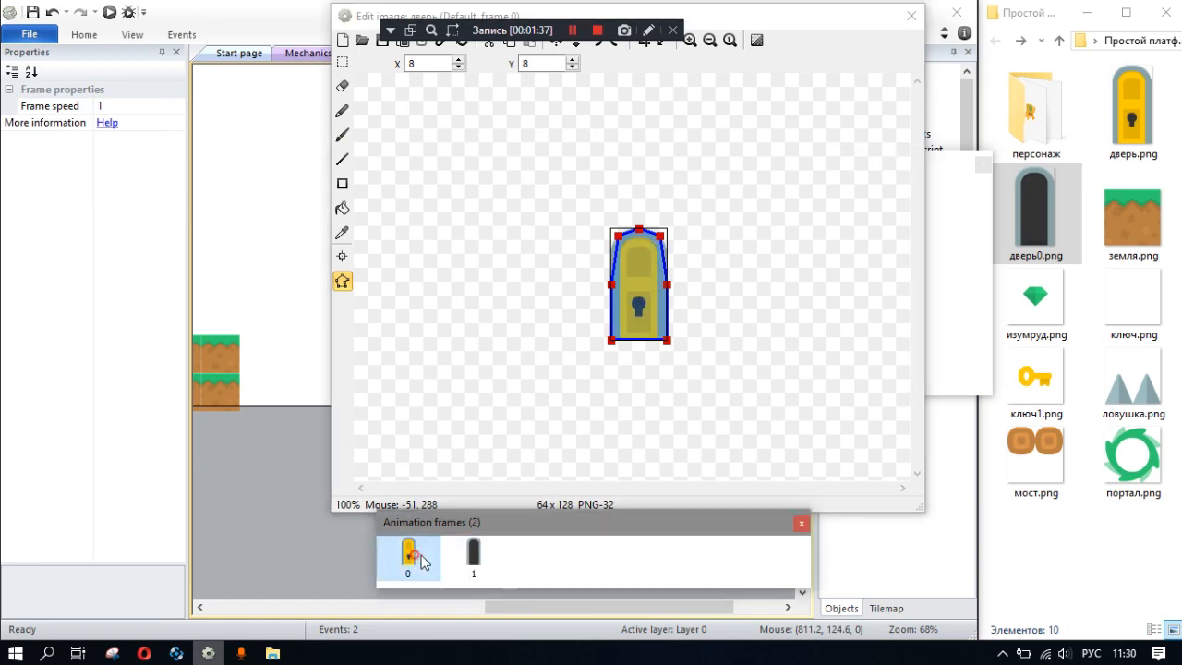
pyautogui.click(474, 554)
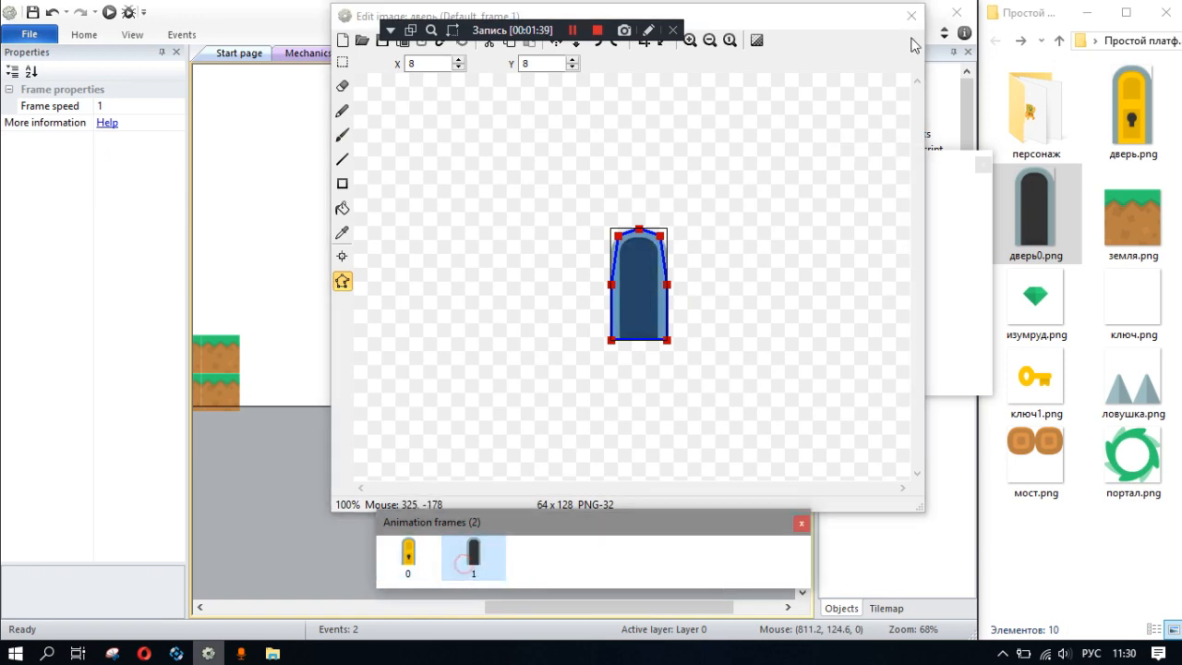
pyautogui.click(912, 15)
# - Move the leftmost of the three raised blocks before the gap three tiles left to stand alone at 320, 512
pyautogui.click(625, 268)
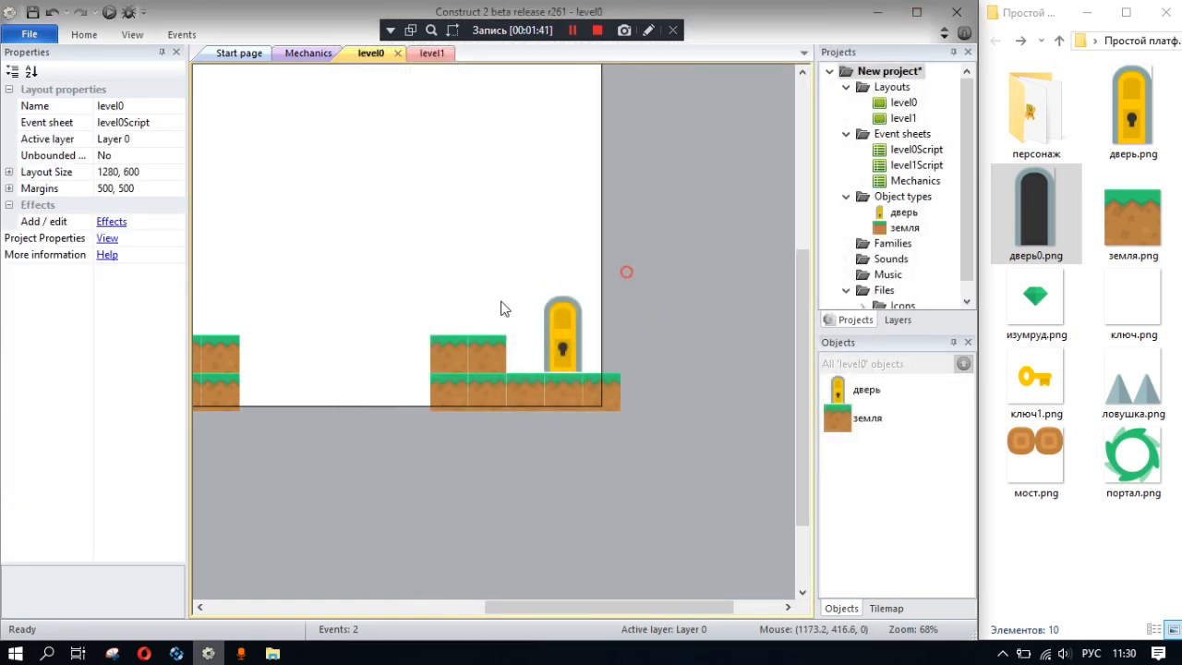
pyautogui.keyDown('shift'); pyautogui.hscroll(-3, 692, 327); pyautogui.keyUp('shift')
pyautogui.click(705, 338)
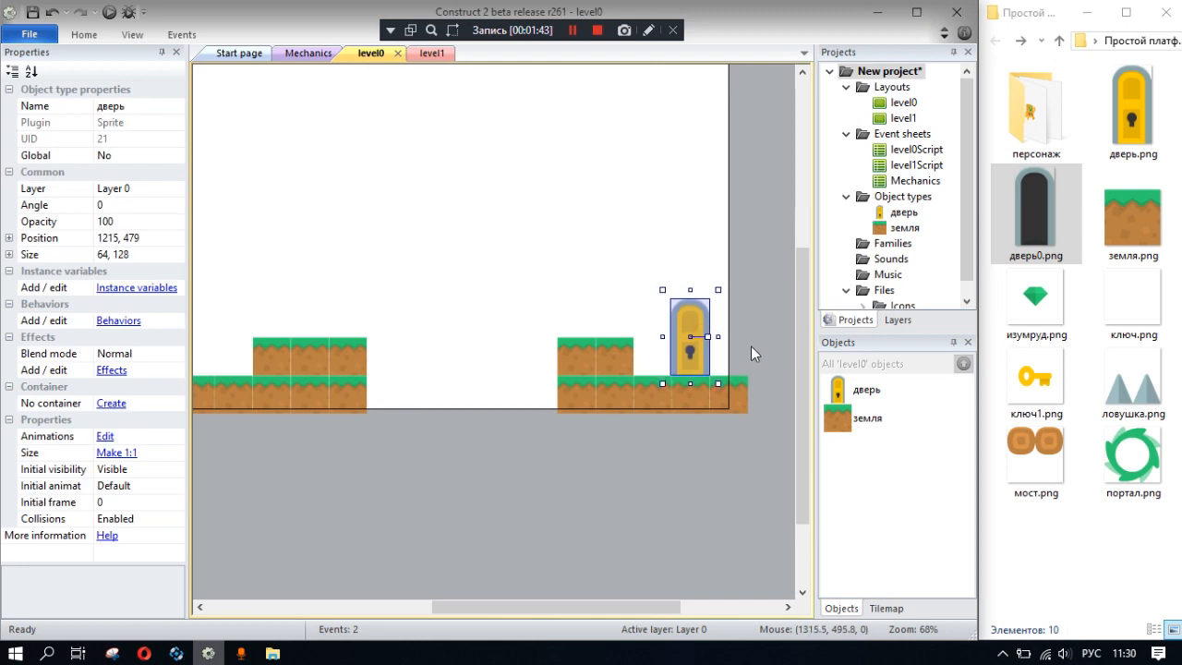
pyautogui.click(753, 347)
pyautogui.keyDown('ctrl'); pyautogui.scroll(-3, 513, 372); pyautogui.keyUp('ctrl')
pyautogui.moveTo(484, 342); pyautogui.dragTo(630, 319, button='middle')
pyautogui.keyDown('ctrl'); pyautogui.scroll(-3, 545, 325); pyautogui.keyUp('ctrl')
pyautogui.keyDown('ctrl'); pyautogui.scroll(3, 591, 356); pyautogui.keyUp('ctrl')
pyautogui.moveTo(508, 372); pyautogui.dragTo(415, 386)
pyautogui.click(536, 377)
pyautogui.click(488, 337)
pyautogui.moveTo(691, 355); pyautogui.dragTo(637, 341, button='middle')
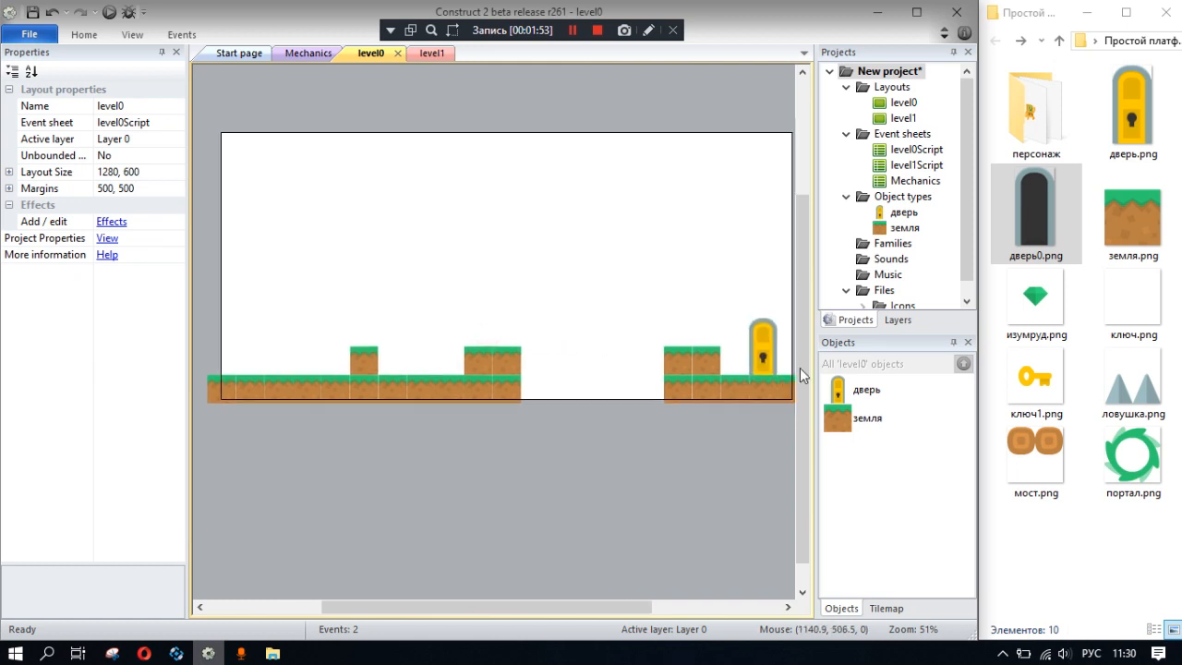
# - Add the мост.png sprite and place two bridge tiles on each side of the gap, leaving the middle open
pyautogui.moveTo(1034, 461); pyautogui.dragTo(667, 370)
pyautogui.click(560, 341)
pyautogui.click(538, 364)
pyautogui.click(595, 357)
pyautogui.click(540, 366)
pyautogui.keyDown('ctrl'); pyautogui.moveTo(543, 369); pyautogui.dragTo(572, 368); pyautogui.keyUp('ctrl')
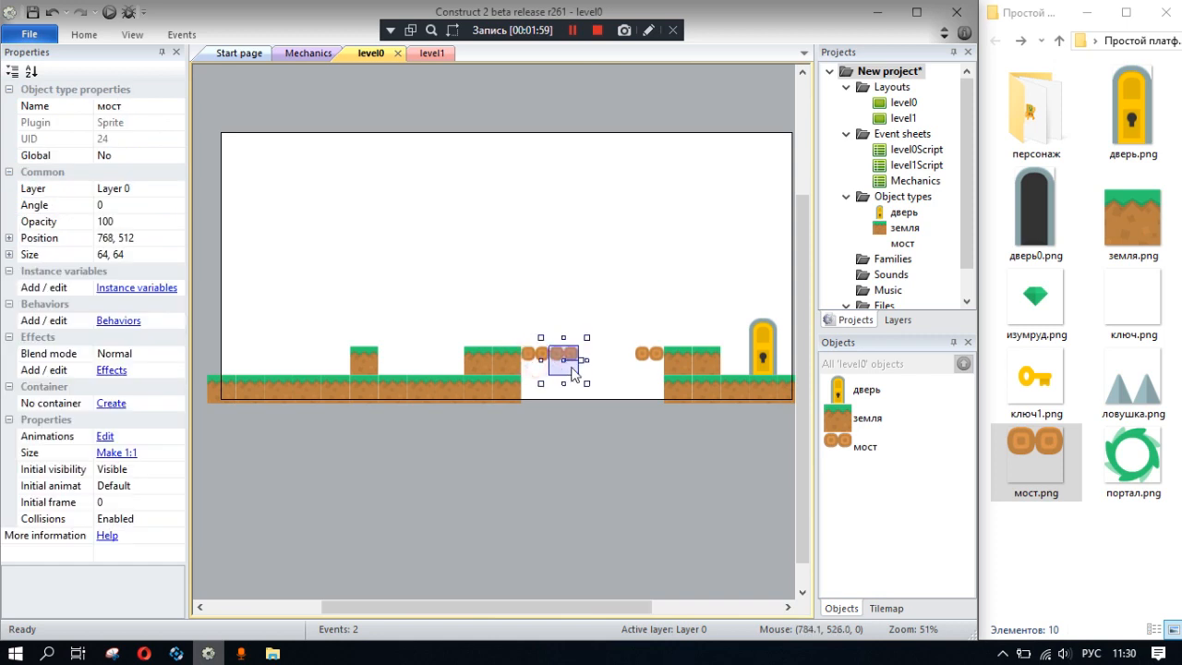
pyautogui.keyDown('ctrl'); pyautogui.moveTo(641, 358); pyautogui.dragTo(610, 366); pyautogui.keyUp('ctrl')
pyautogui.click(600, 395)
pyautogui.moveTo(571, 336)
pyautogui.mouseDown(button='middle')
pyautogui.moveTo(526, 342)
pyautogui.moveTo(562, 356)
pyautogui.mouseUp(button='middle')
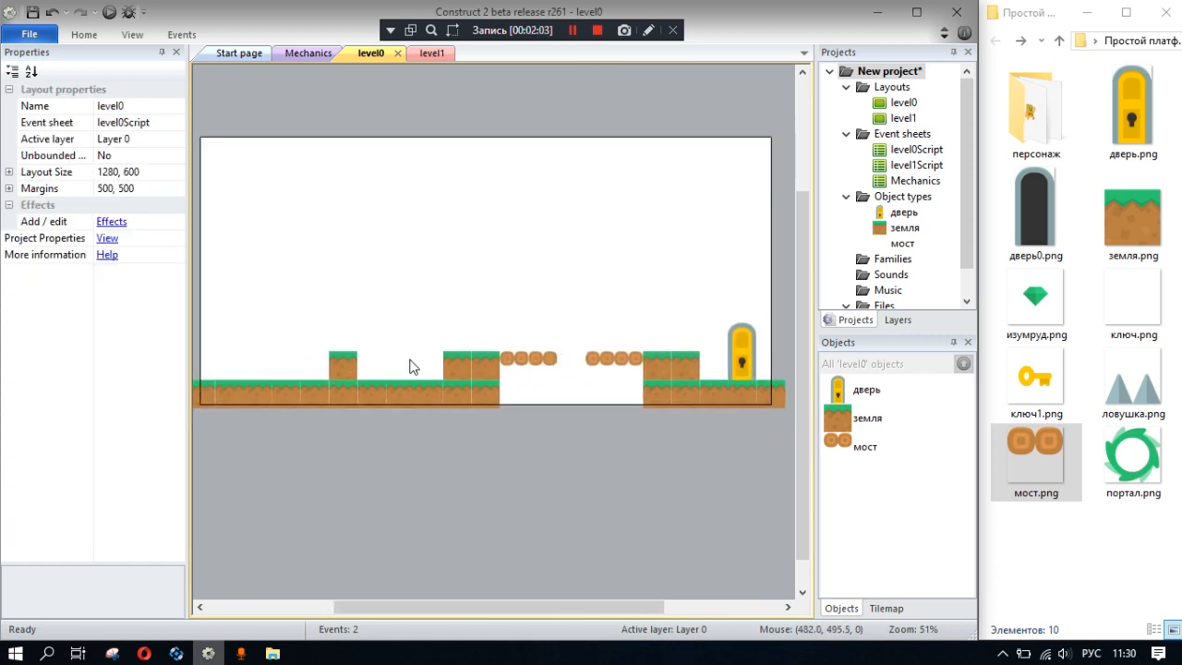
# - Add the ловушка.png trap sprite to the layout at 512, 448 and delete the stray copy of its image file
pyautogui.moveTo(410, 360); pyautogui.dragTo(478, 360, button='middle')
pyautogui.moveTo(1121, 399)
pyautogui.mouseDown()
pyautogui.moveTo(1112, 388)
pyautogui.moveTo(944, 404)
pyautogui.moveTo(986, 476)
pyautogui.mouseUp()
pyautogui.moveTo(489, 349); pyautogui.dragTo(499, 338)
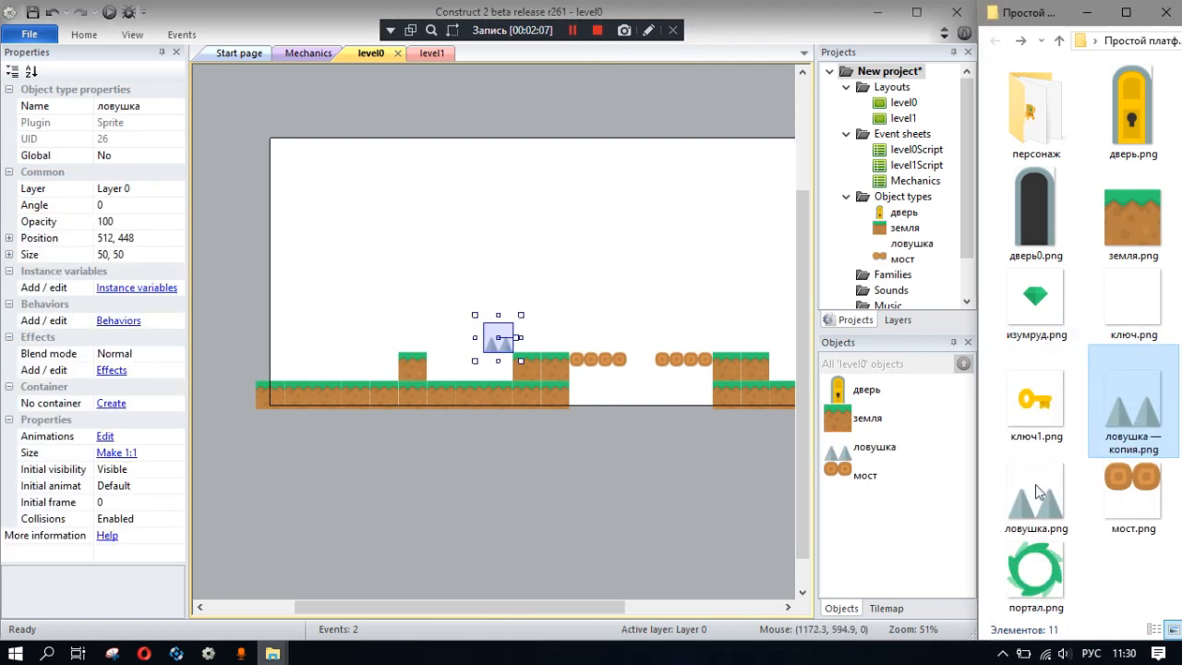
pyautogui.moveTo(1119, 431)
pyautogui.mouseDown()
pyautogui.moveTo(1109, 419)
pyautogui.moveTo(1135, 416)
pyautogui.mouseUp()
pyautogui.press('Delete')
# - Move the trap down onto the ground, directly left of the two raised blocks before the gap
pyautogui.moveTo(503, 342); pyautogui.dragTo(474, 369)
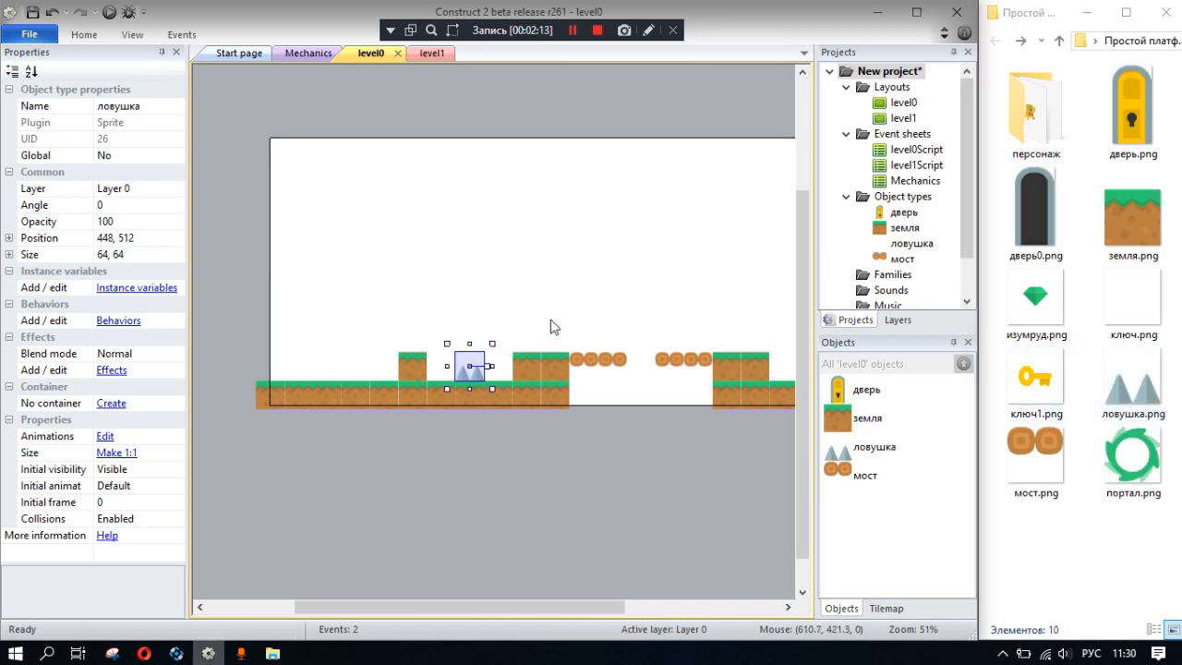
pyautogui.click(554, 327)
pyautogui.click(480, 374)
pyautogui.click(544, 300)
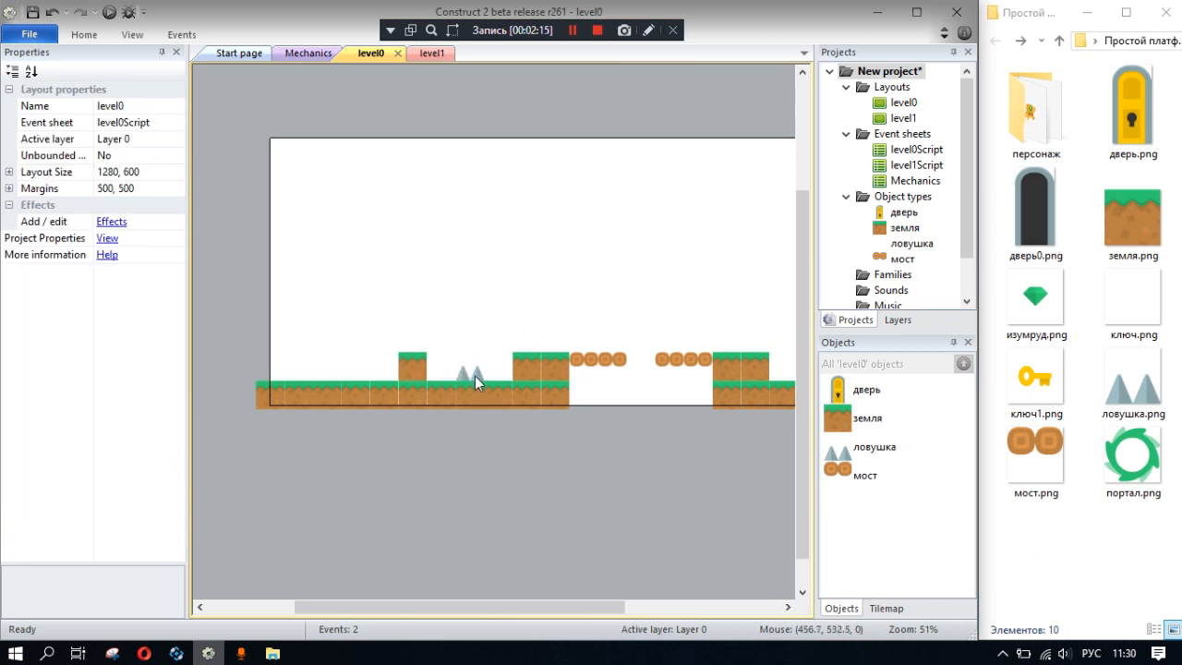
pyautogui.moveTo(471, 374); pyautogui.dragTo(499, 378)
# - Place another ловушка.png sprite on the ground at 256, 512, directly left of the single raised block
pyautogui.click(418, 378)
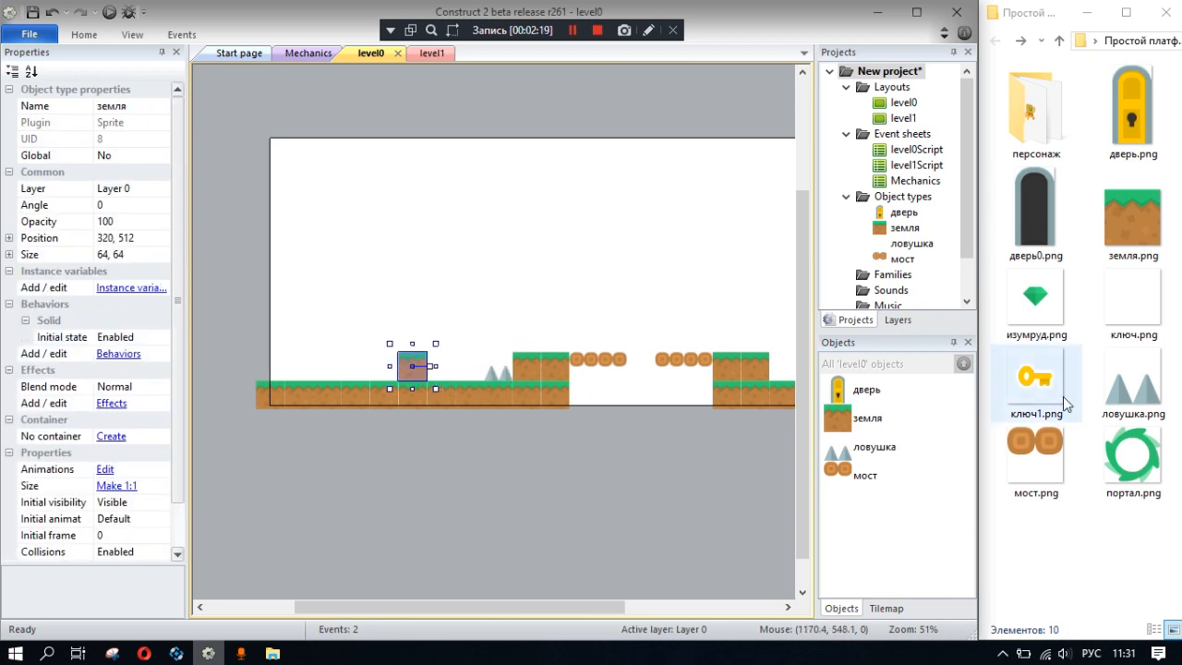
pyautogui.click(1094, 398)
pyautogui.moveTo(1093, 399); pyautogui.dragTo(386, 379)
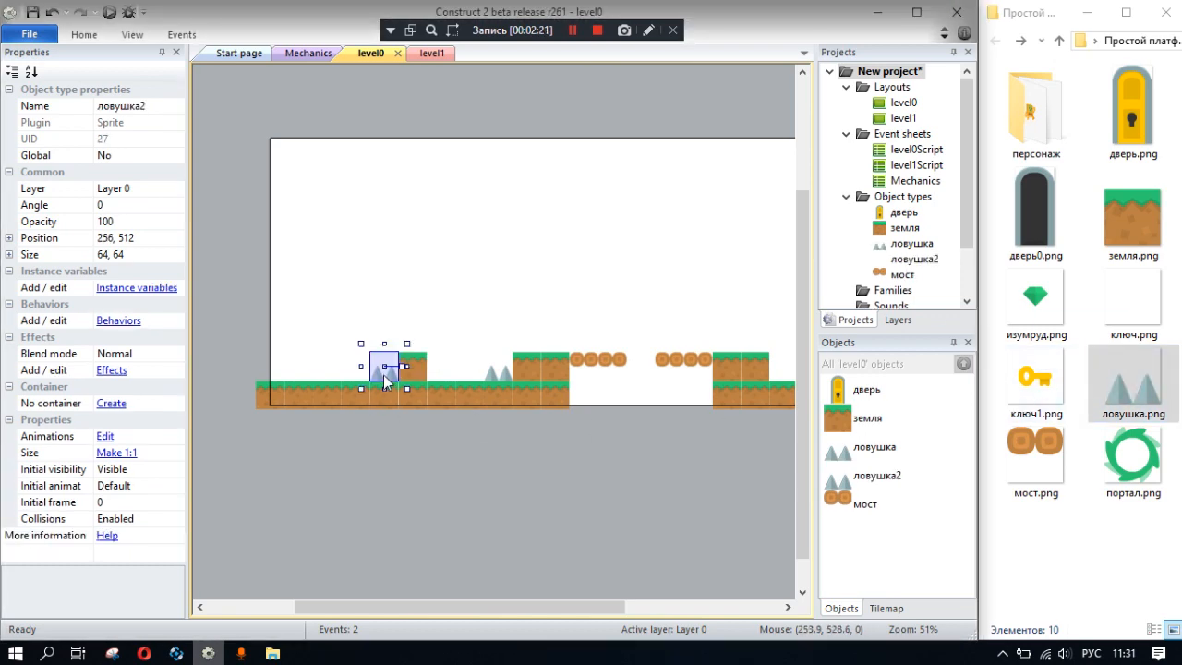
# - Delete the duplicate ловушка2 trap at 256, 512 and remove its object type from the project
pyautogui.click(492, 368)
pyautogui.click(388, 383)
pyautogui.press('Delete')
pyautogui.click(498, 371)
pyautogui.click(905, 274)
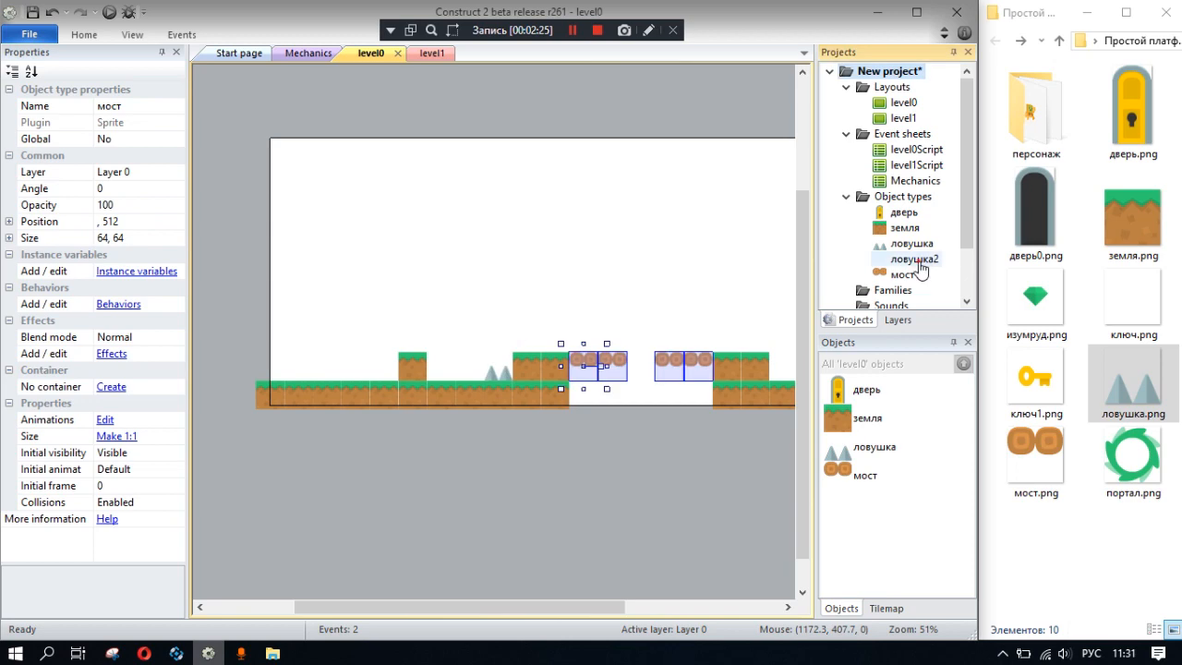
pyautogui.click(914, 259)
pyautogui.press('Delete')
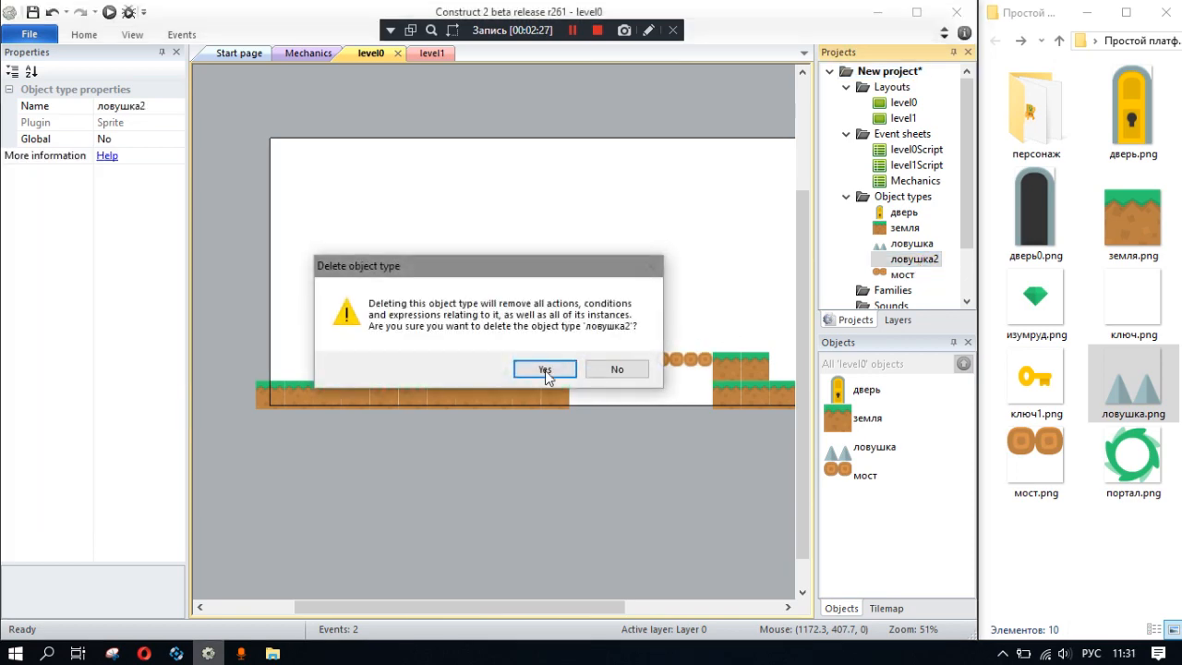
pyautogui.click(544, 370)
# - Copy the remaining ловушка trap to 256, 512, directly left of the single raised ground block
pyautogui.click(496, 373)
pyautogui.keyDown('ctrl'); pyautogui.moveTo(497, 373); pyautogui.dragTo(377, 378); pyautogui.keyUp('ctrl')
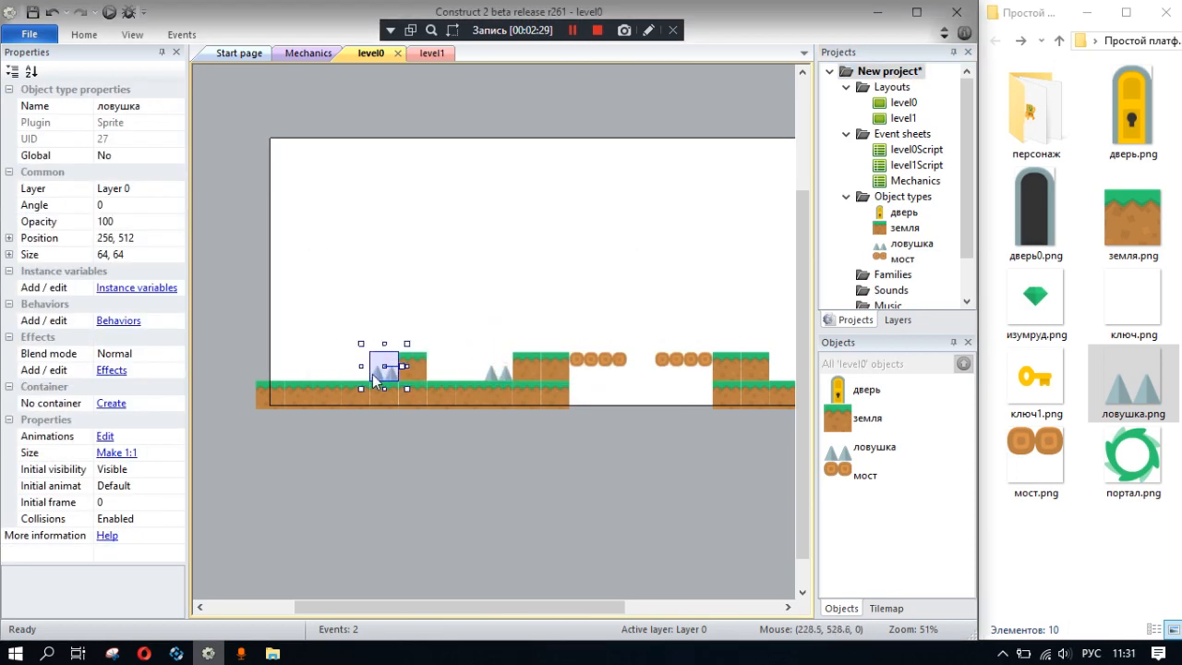
pyautogui.click(600, 338)
pyautogui.click(497, 373)
pyautogui.click(377, 373)
# - Open the behaviors list of the мост object type so it covers all bridge tiles
pyautogui.click(591, 360)
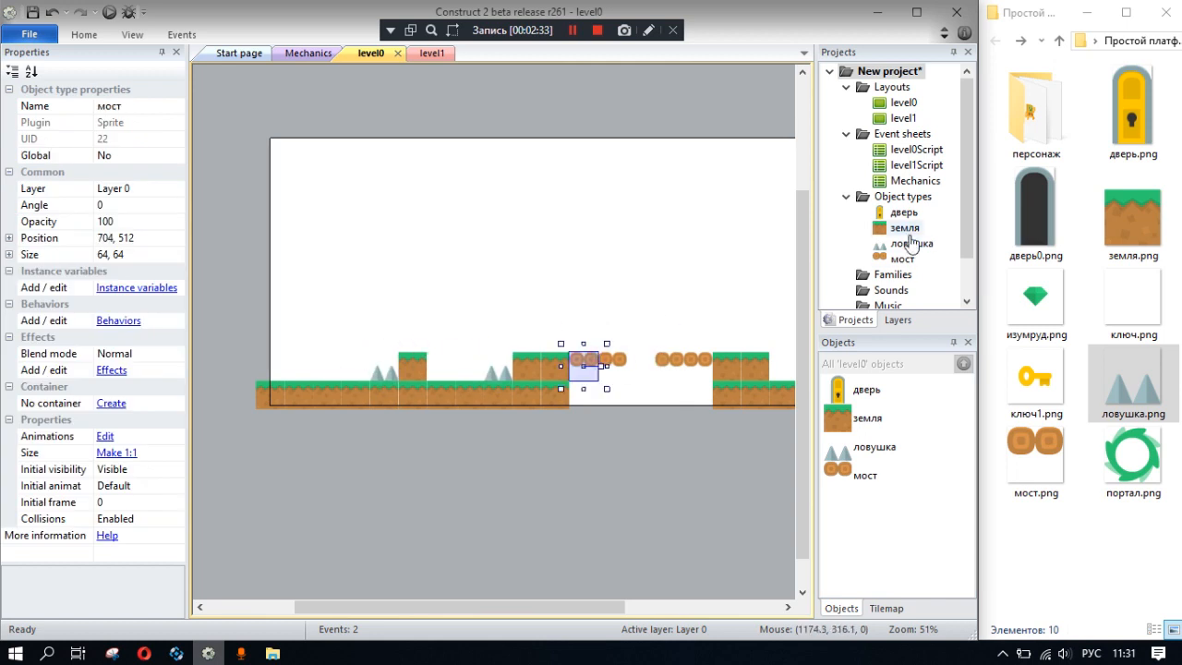
pyautogui.click(902, 258)
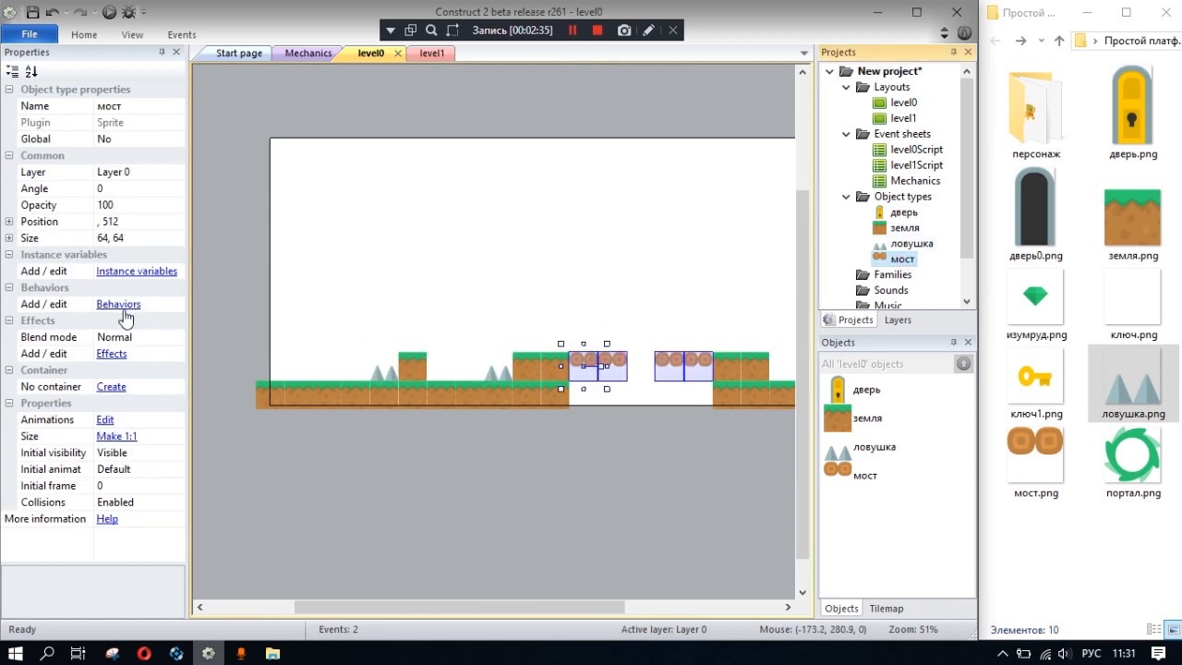
pyautogui.click(118, 305)
pyautogui.click(466, 234)
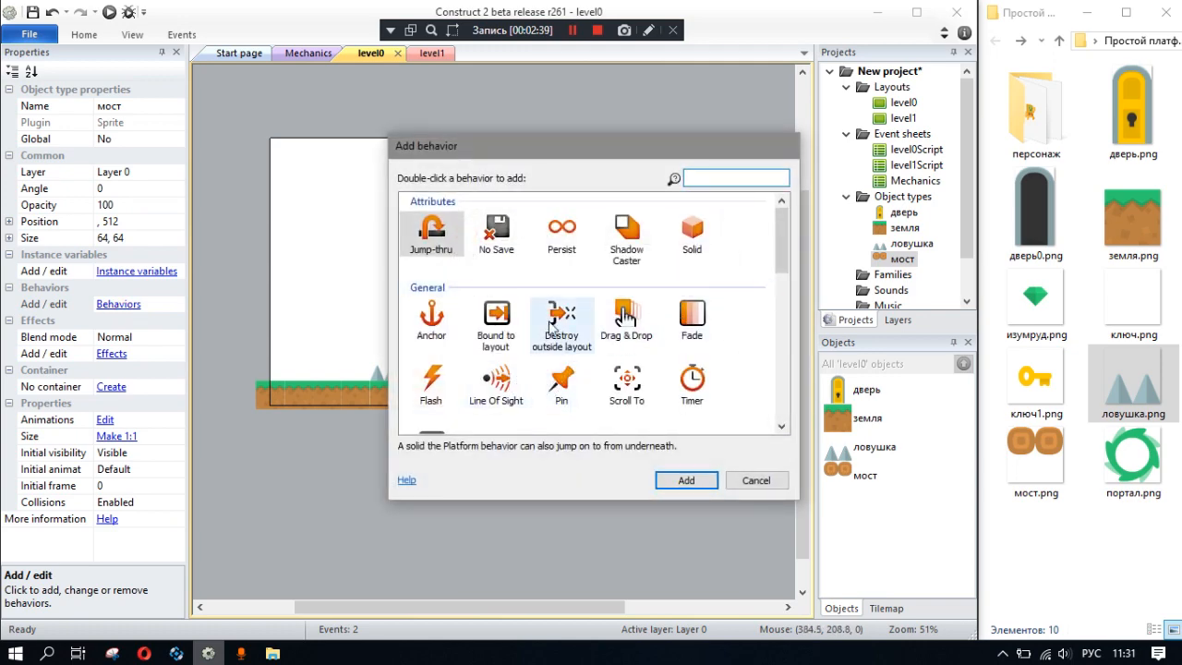
pyautogui.scroll(-5, 545, 328)
pyautogui.scroll(2, 499, 335)
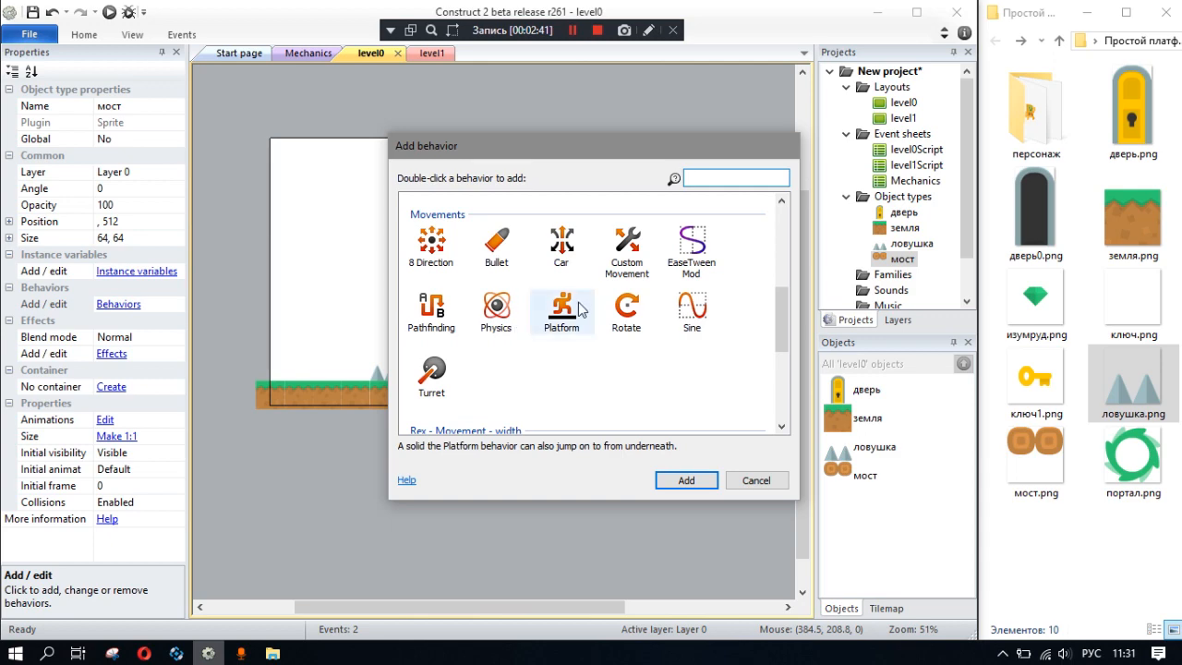
pyautogui.doubleClick(561, 308)
pyautogui.click(498, 280)
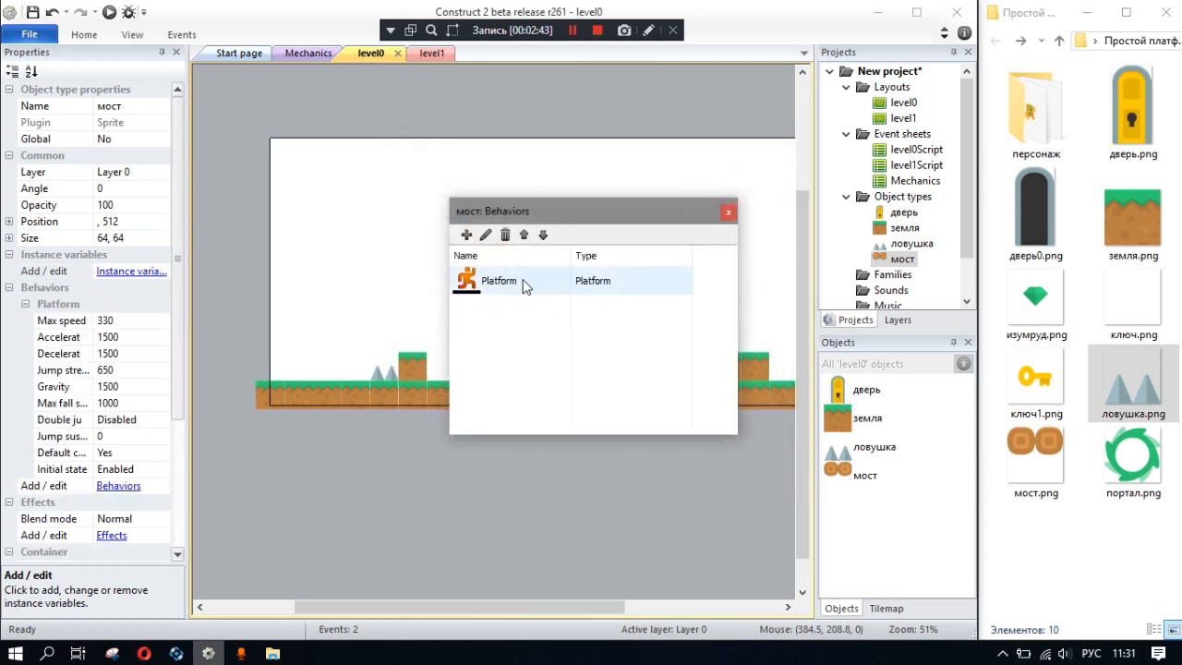
pyautogui.click(505, 235)
pyautogui.click(653, 363)
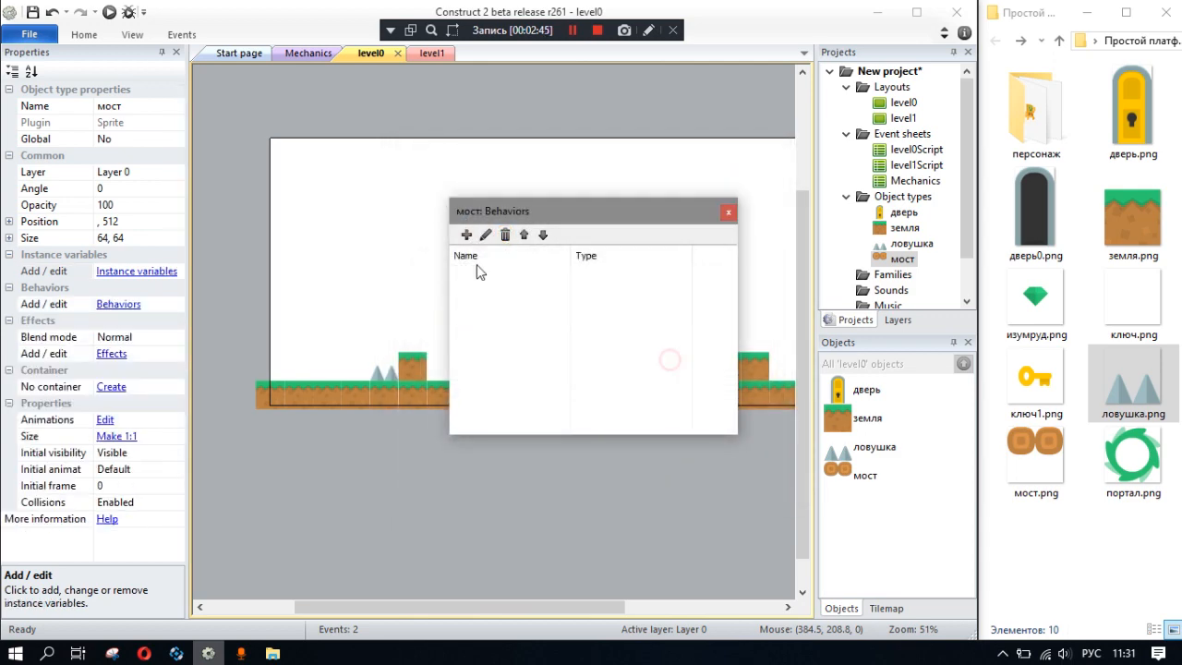
# - Add the Jump-thru behavior to the мост object type and close its behaviors list
pyautogui.click(466, 235)
pyautogui.doubleClick(433, 242)
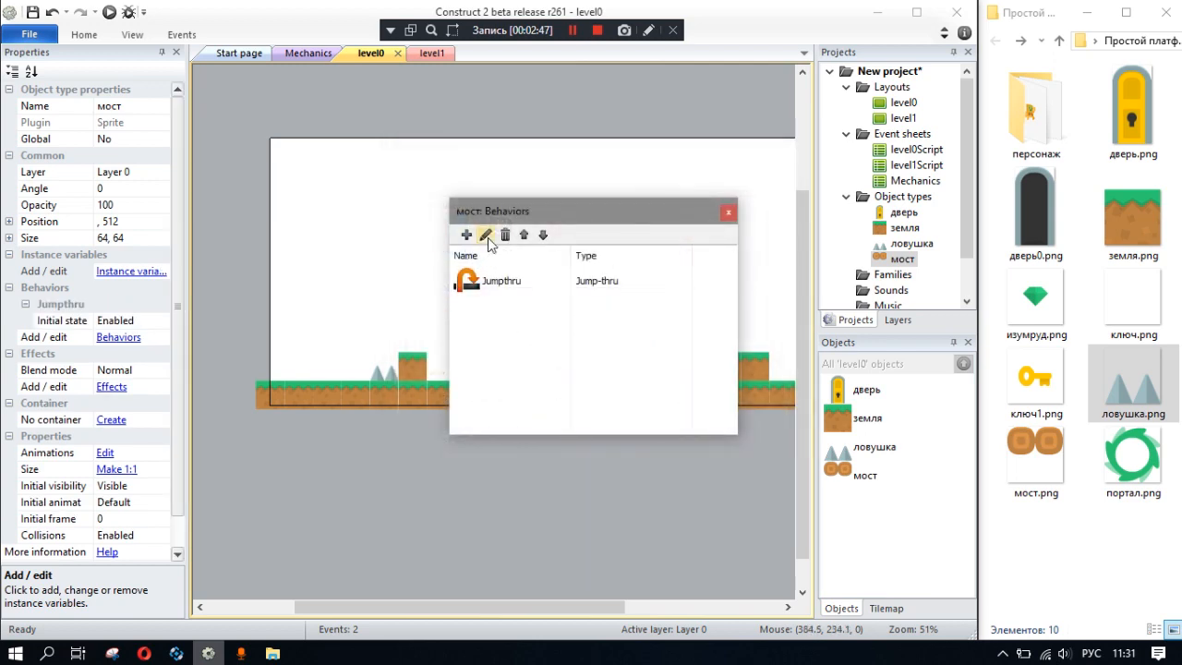
pyautogui.click(731, 213)
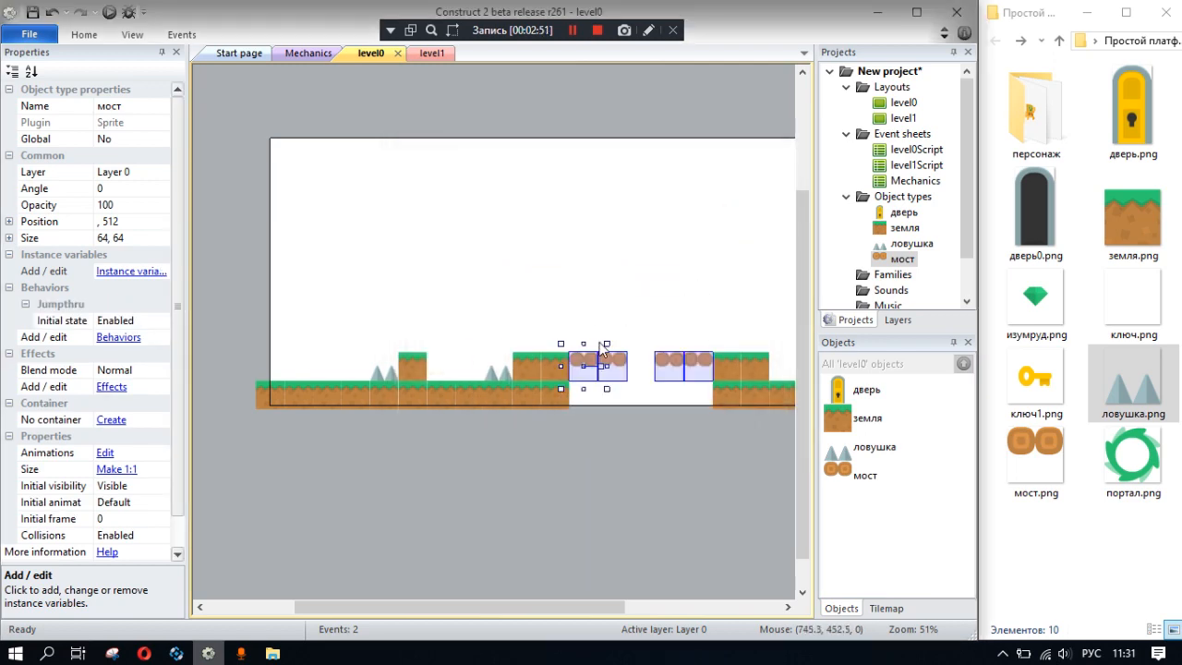
# - Copy bridge tiles above the ground and line up four of them from 0, 256 as an upper platform at the layout's left edge
pyautogui.click(575, 324)
pyautogui.click(613, 368)
pyautogui.keyDown('ctrl'); pyautogui.moveTo(621, 371); pyautogui.dragTo(578, 293); pyautogui.keyUp('ctrl')
pyautogui.moveTo(421, 277); pyautogui.dragTo(278, 252)
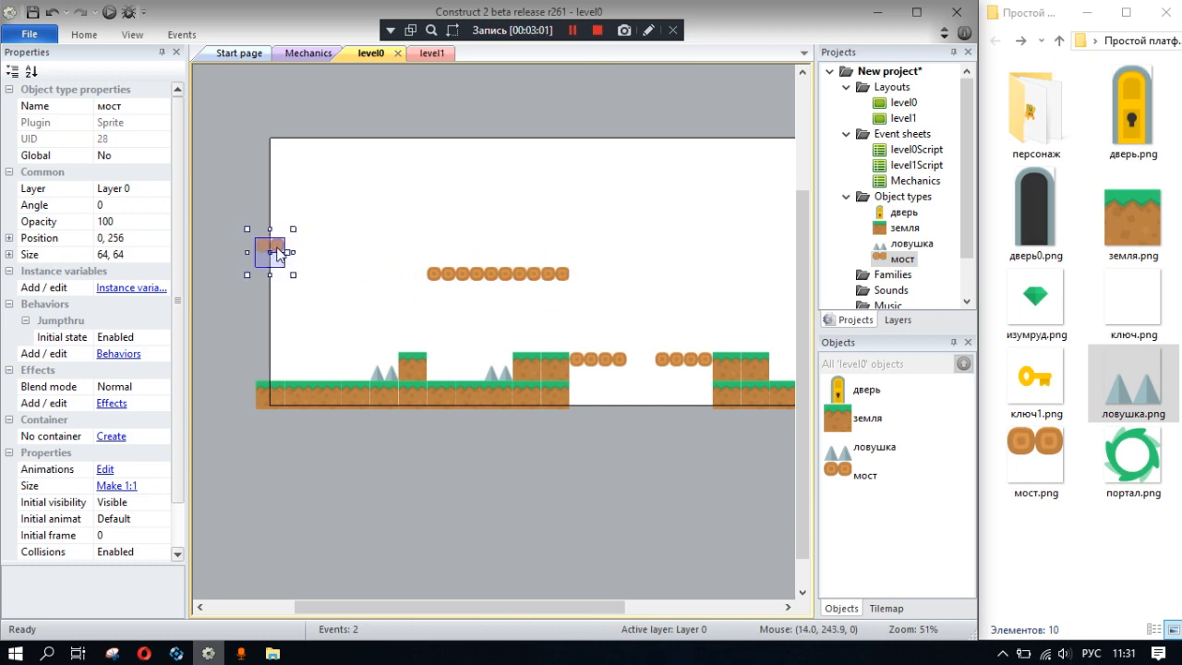
pyautogui.moveTo(423, 274); pyautogui.dragTo(307, 255)
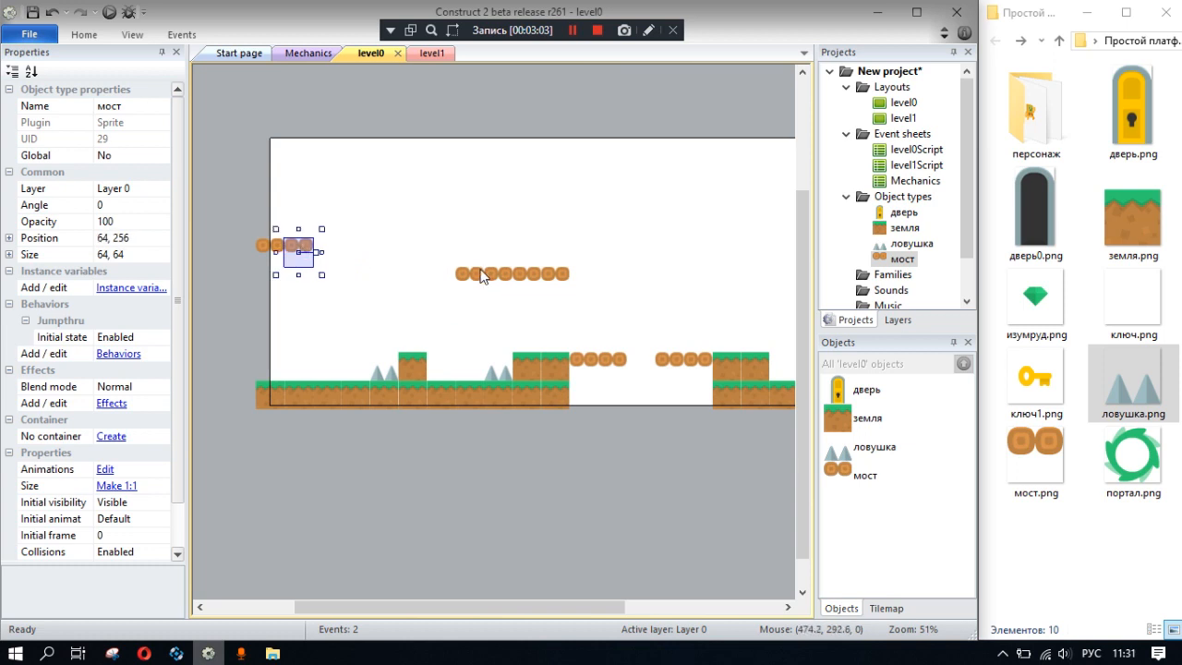
pyautogui.moveTo(482, 275); pyautogui.dragTo(350, 255)
pyautogui.moveTo(505, 279); pyautogui.dragTo(366, 261)
# - Place three bridge tiles as a middle platform level with the left one, and two more ending at 640, 384 above the raised blocks
pyautogui.keyDown('ctrl'); pyautogui.moveTo(529, 284); pyautogui.dragTo(433, 268); pyautogui.keyUp('ctrl')
pyautogui.moveTo(529, 271); pyautogui.dragTo(499, 247)
pyautogui.keyDown('ctrl'); pyautogui.moveTo(599, 362); pyautogui.dragTo(524, 314); pyautogui.keyUp('ctrl')
pyautogui.keyDown('ctrl'); pyautogui.moveTo(583, 366); pyautogui.dragTo(559, 316); pyautogui.keyUp('ctrl')
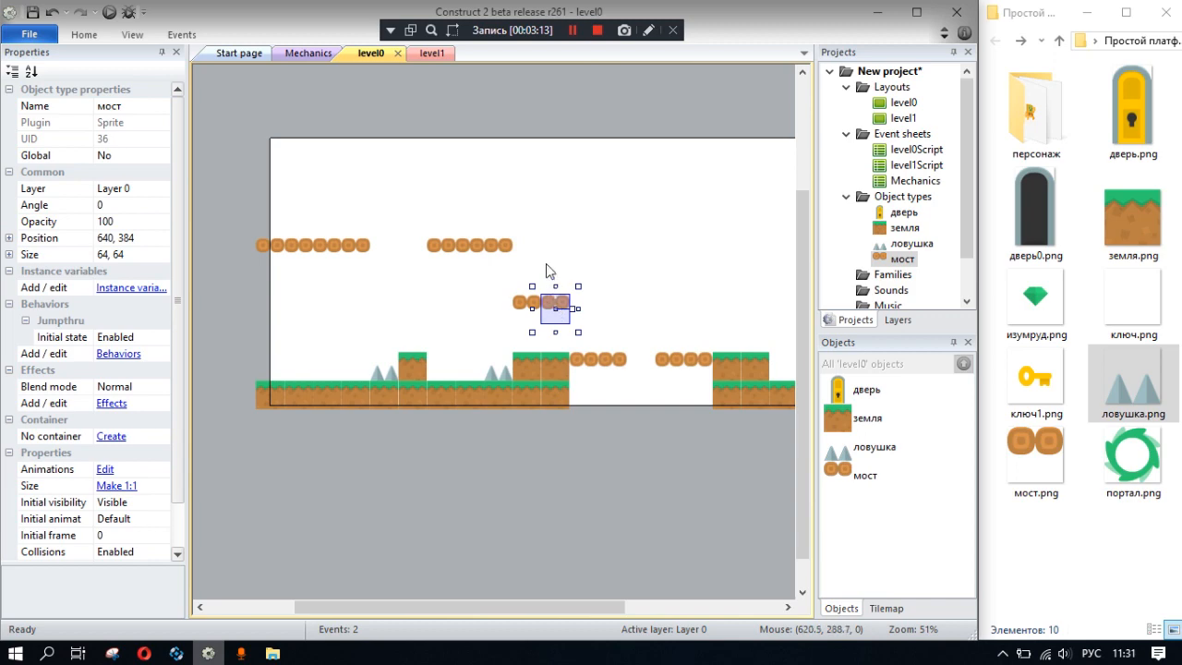
pyautogui.click(546, 263)
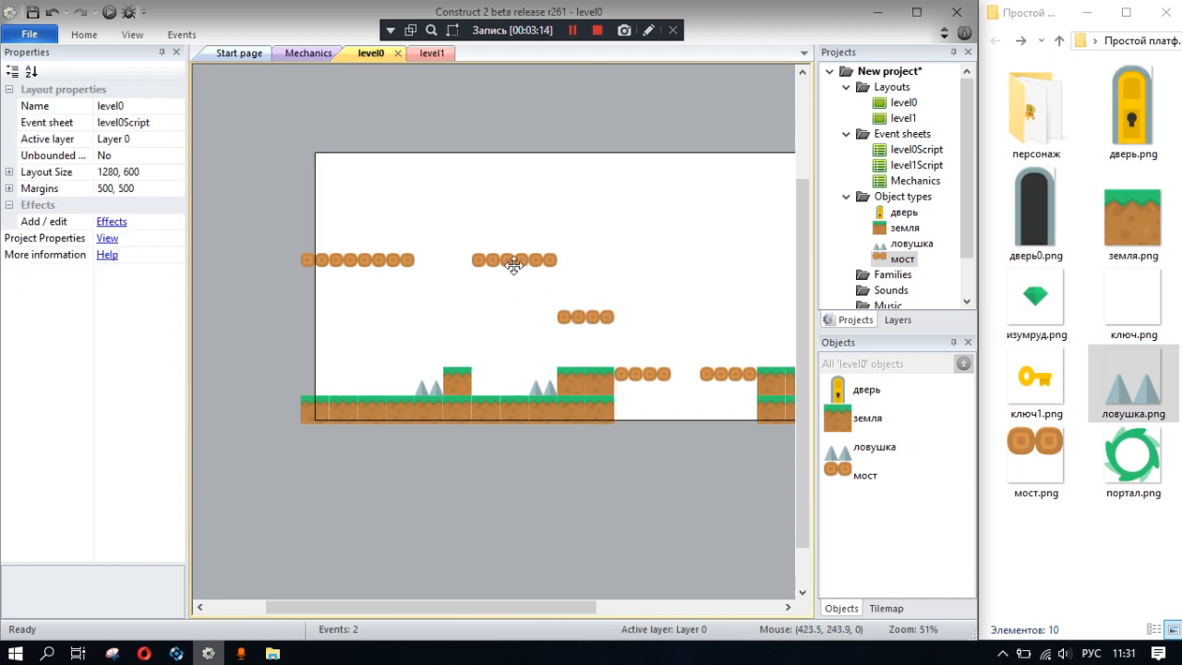
# - Add the key sprite from ключ1.png to the layout, just above the upper platform at the left edge
pyautogui.doubleClick(1042, 390)
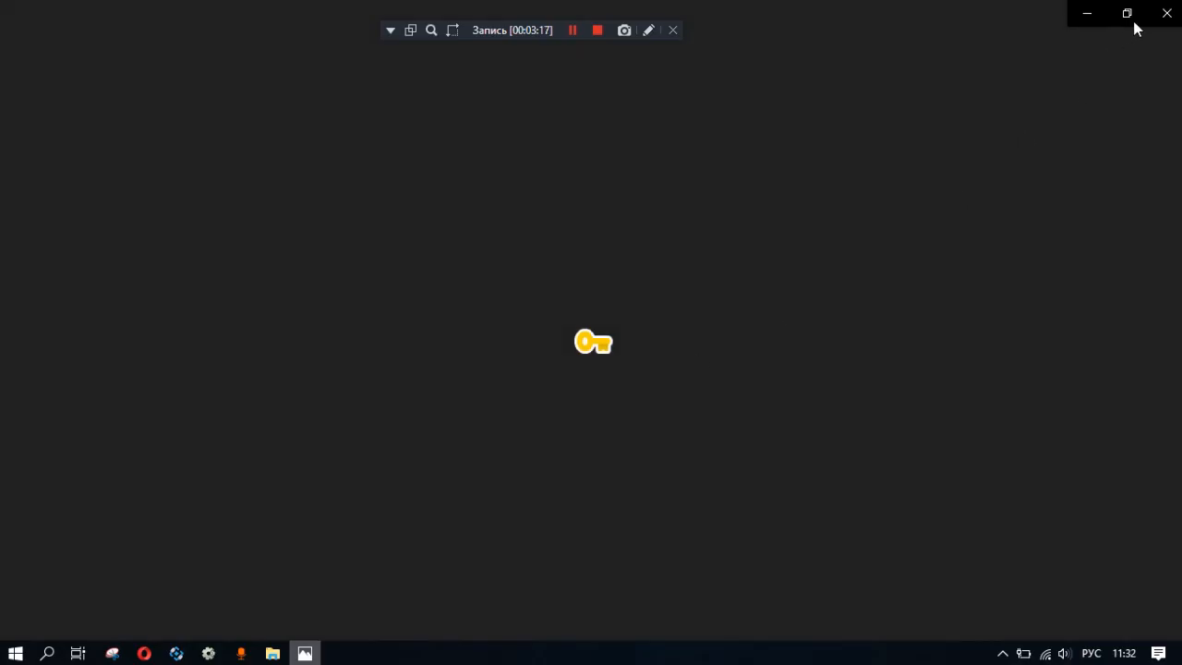
pyautogui.click(1166, 13)
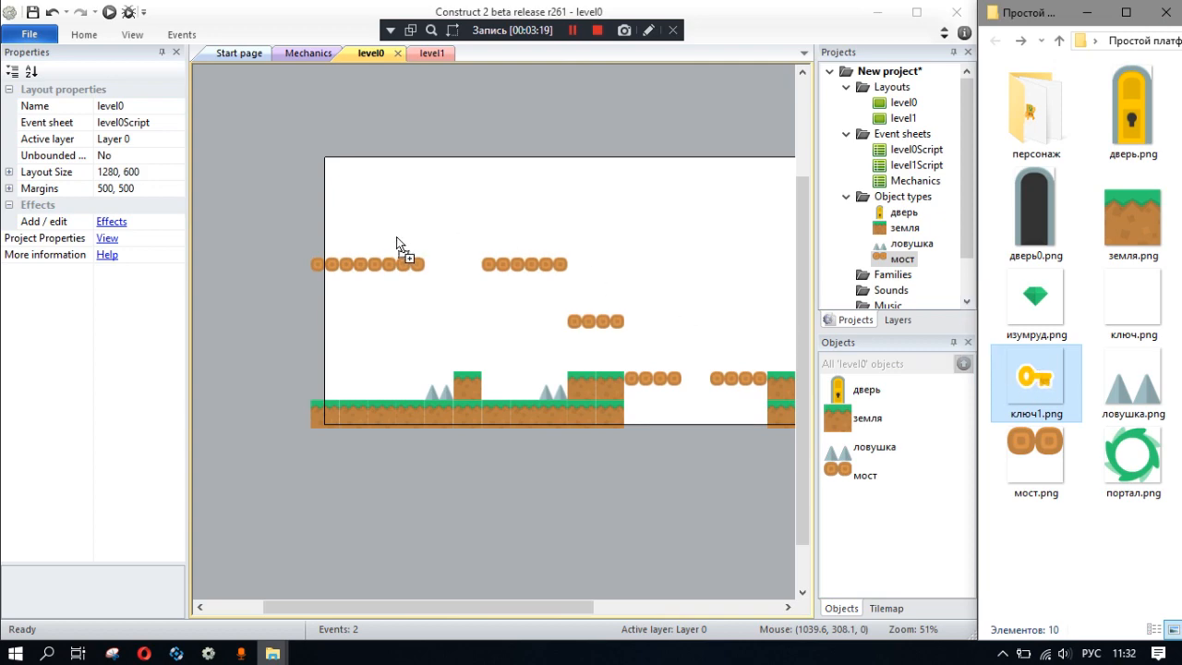
pyautogui.moveTo(396, 237); pyautogui.dragTo(411, 246)
pyautogui.moveTo(363, 247)
pyautogui.mouseDown()
pyautogui.moveTo(388, 245)
pyautogui.moveTo(362, 244)
pyautogui.mouseUp()
pyautogui.click(467, 219)
pyautogui.moveTo(596, 233); pyautogui.dragTo(473, 199, button='middle')
pyautogui.click(469, 204)
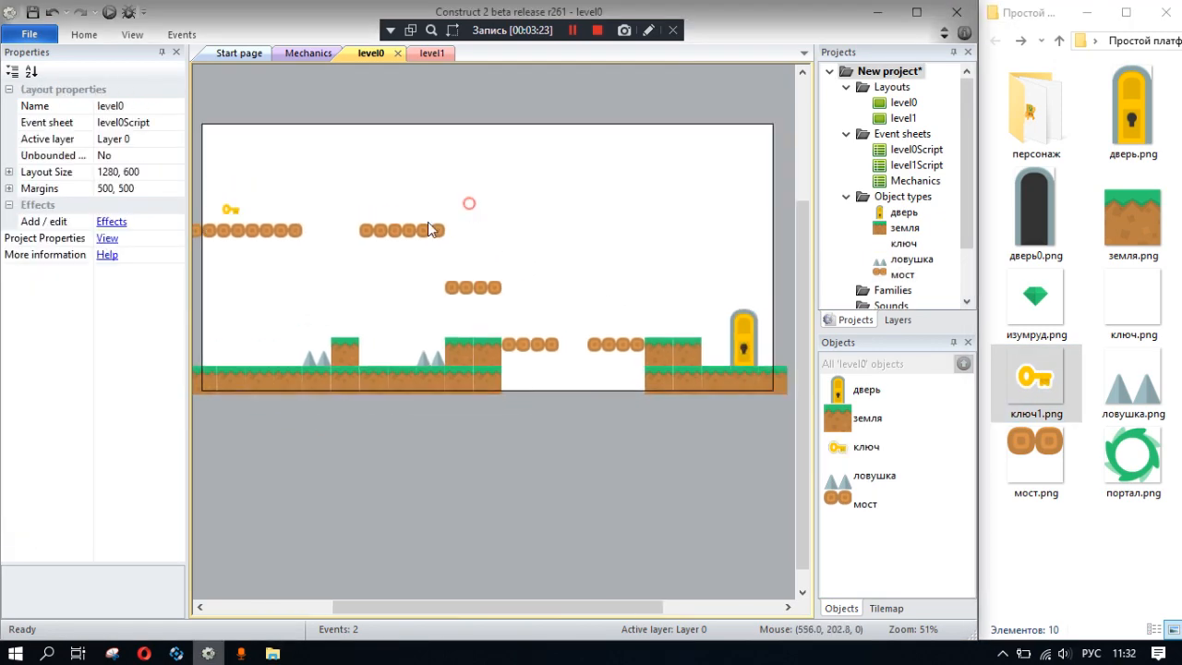
pyautogui.moveTo(567, 251); pyautogui.dragTo(604, 296, button='middle')
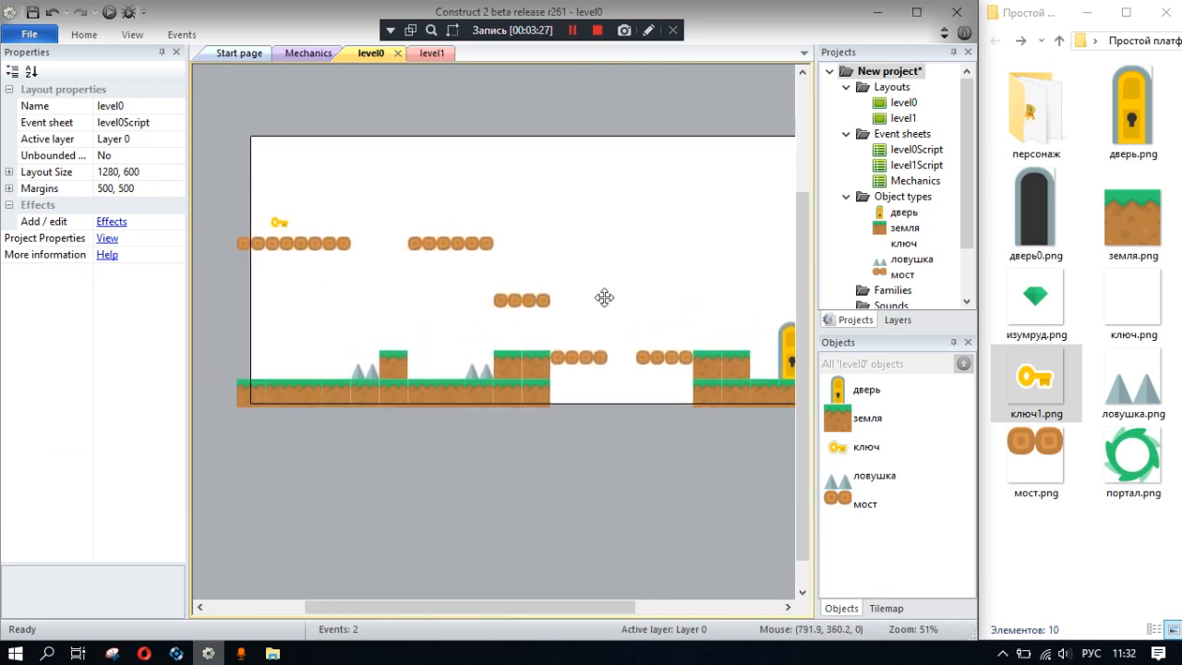
# - Add the platformChar_idle.png sprite from the персонаж folder and place it at 64, 448 above the ground
pyautogui.doubleClick(1034, 139)
pyautogui.moveTo(1069, 166); pyautogui.dragTo(285, 348)
pyautogui.click(358, 323)
pyautogui.moveTo(299, 311); pyautogui.dragTo(355, 315, button='middle')
pyautogui.click(344, 342)
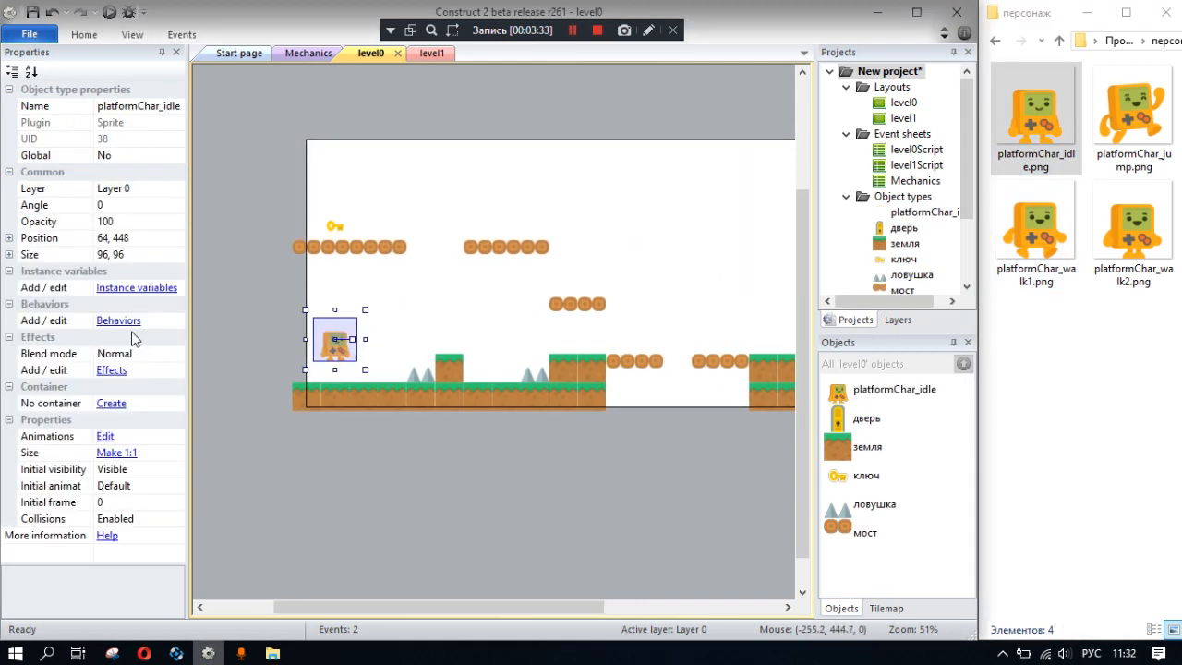
# - Add the Platform behavior to the platformChar_idle sprite and close its behaviors list
pyautogui.click(119, 321)
pyautogui.click(468, 237)
pyautogui.scroll(-5, 535, 333)
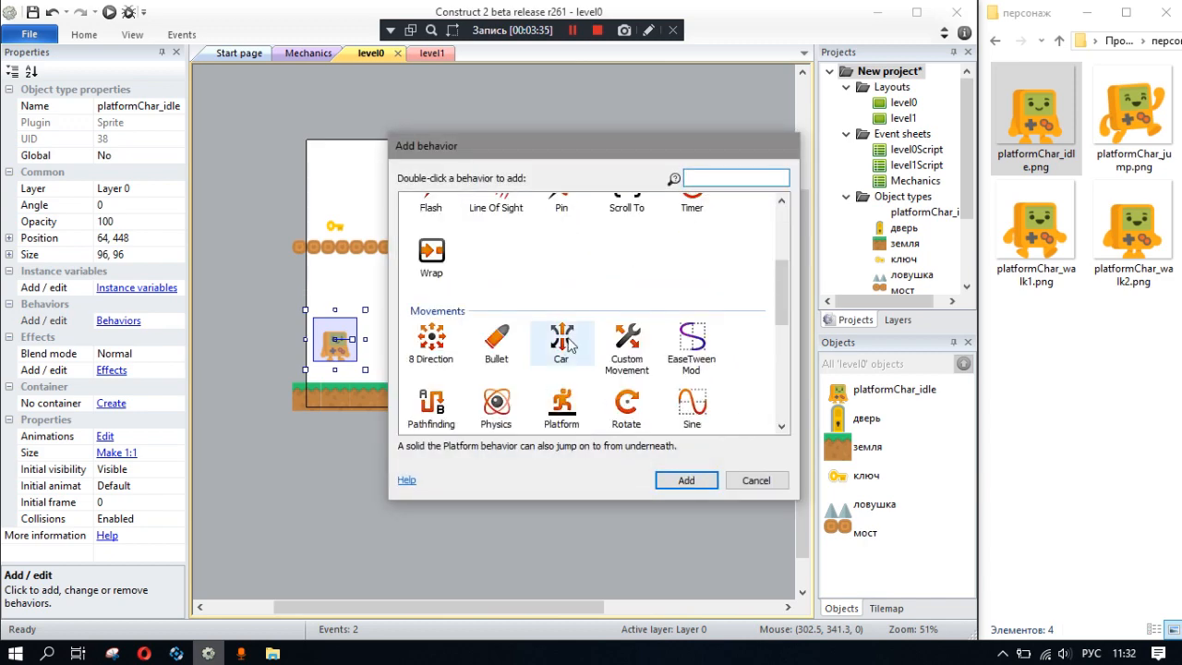
pyautogui.scroll(-5, 554, 344)
pyautogui.doubleClick(563, 220)
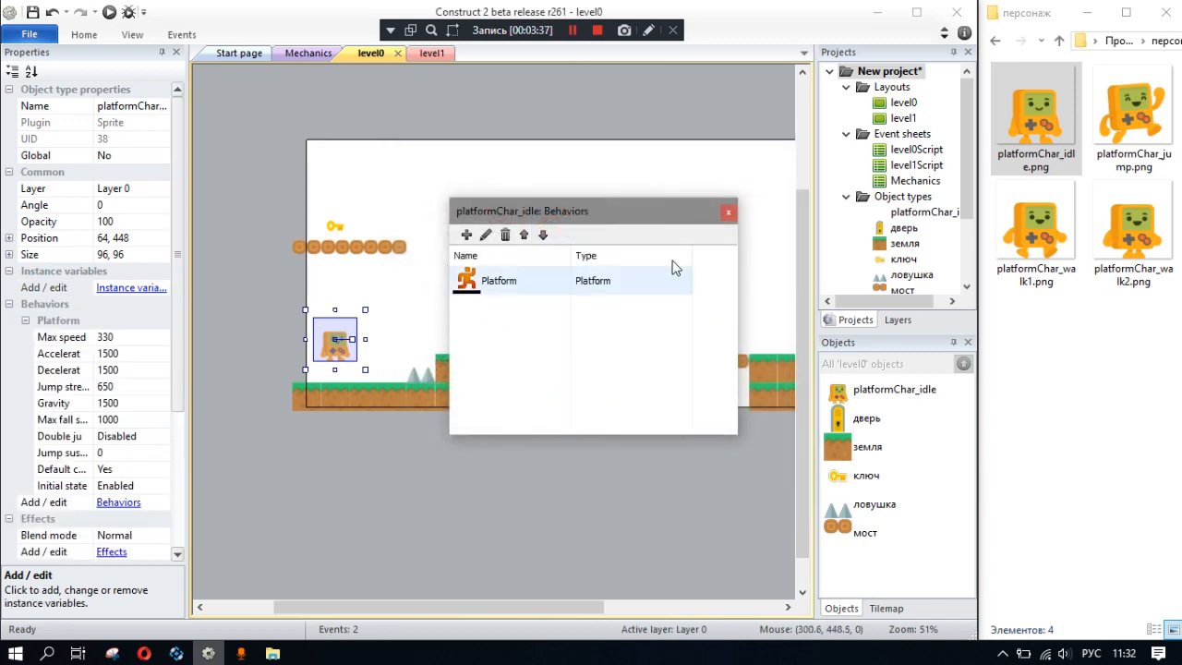
pyautogui.click(728, 213)
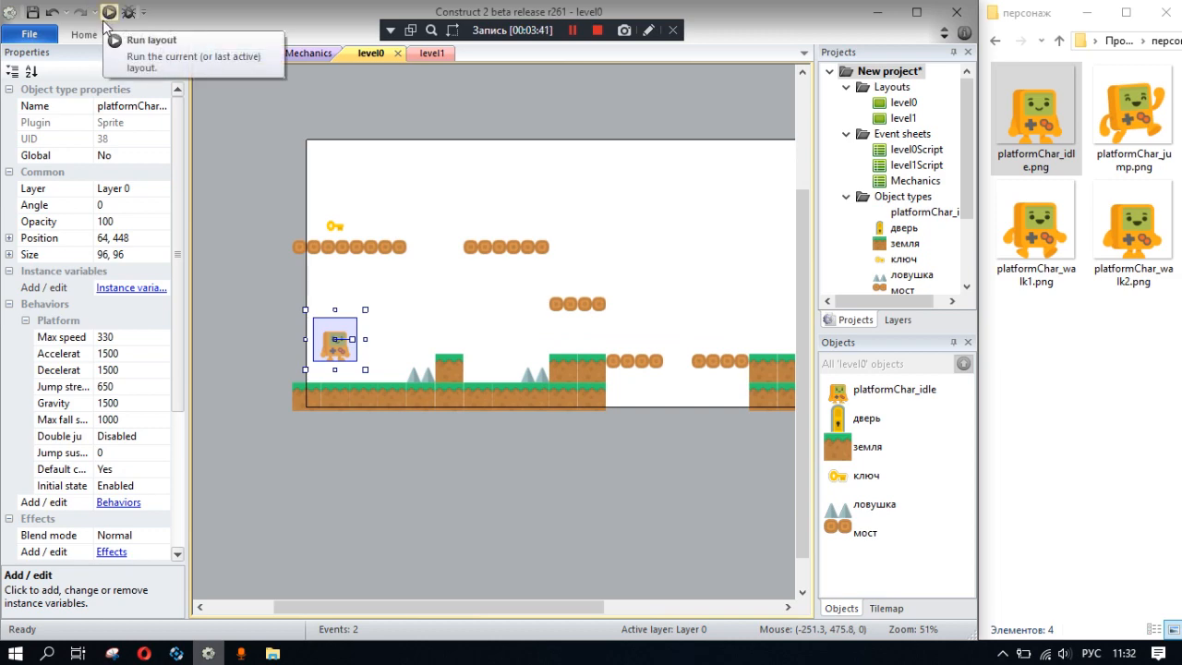
# - Save the project as 123 in the Простой платформер folder and run the layout preview
pyautogui.hotkey('ctrl', 's')
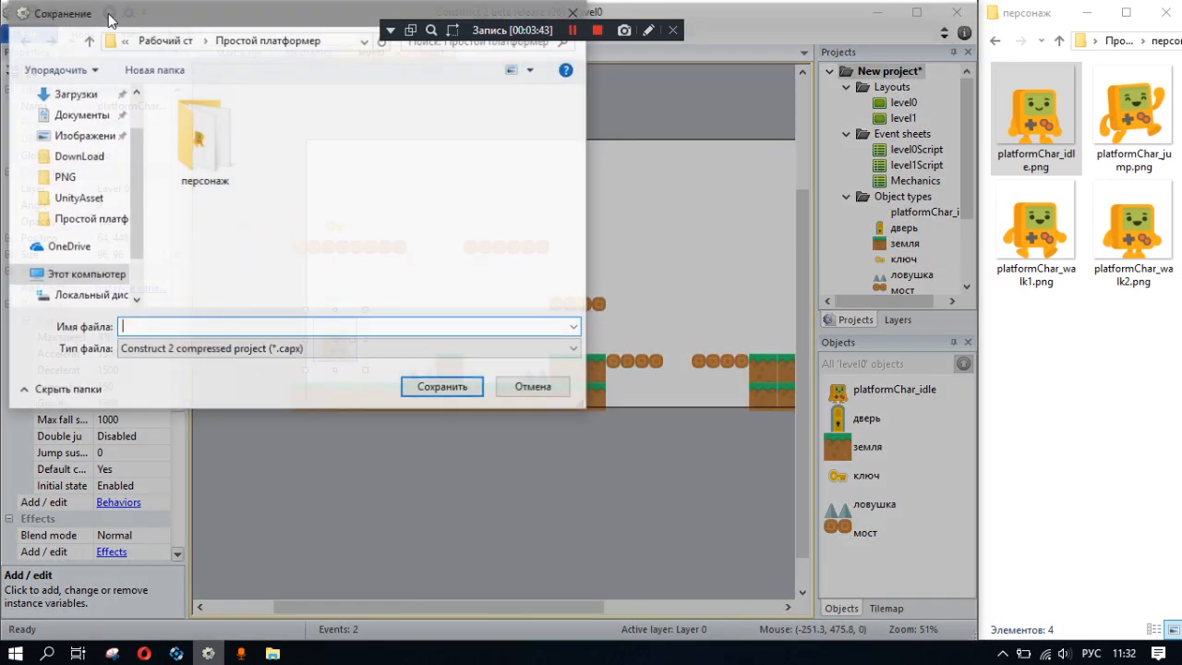
pyautogui.write('123')
pyautogui.click(444, 388)
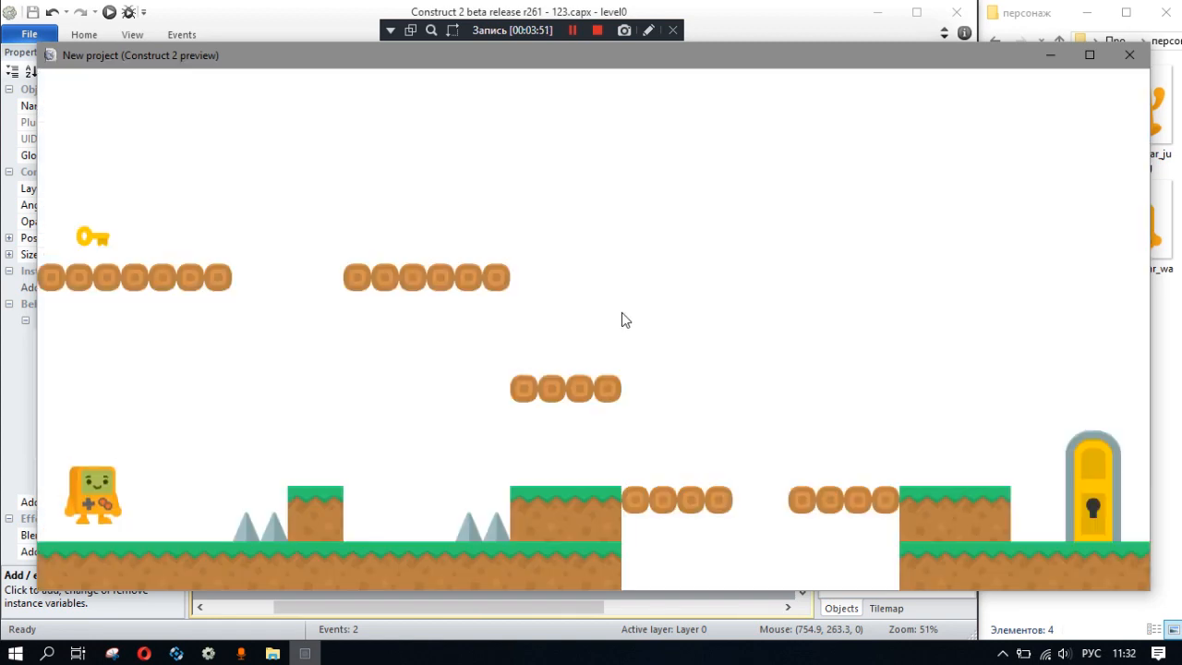
# - Test the level by running and jumping the character over the traps and up the bridge platforms toward the key, and close the preview
pyautogui.press('Up')
pyautogui.press('Right')
pyautogui.press('Up')
pyautogui.press('Right')
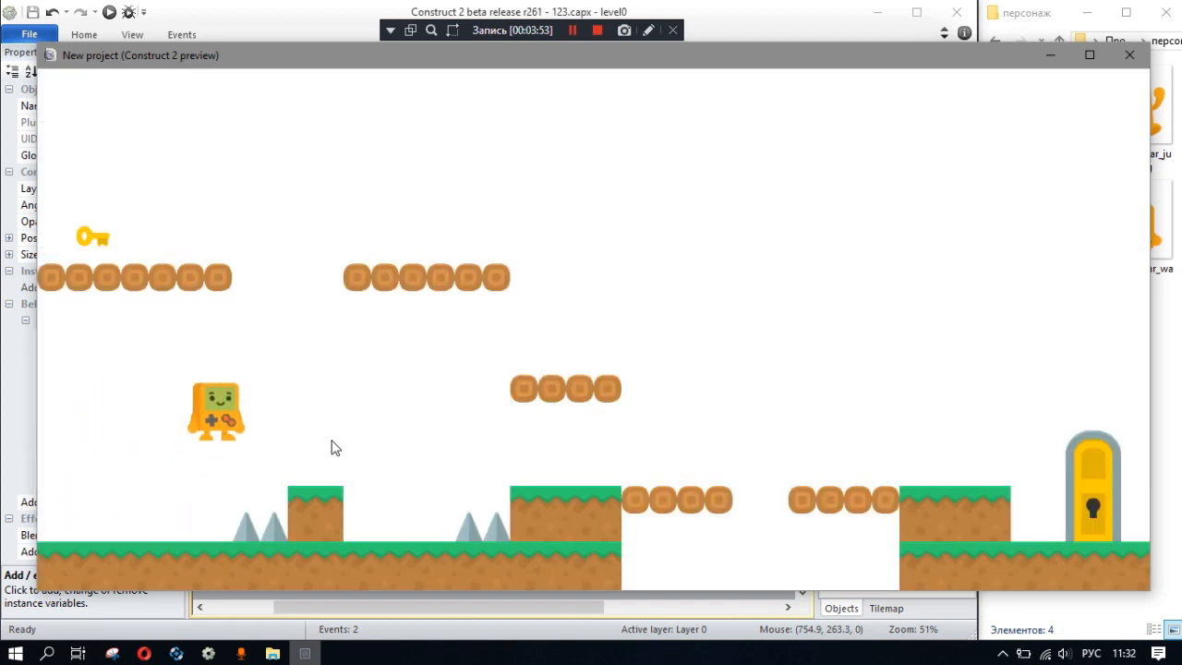
pyautogui.press('Left')
pyautogui.press('Up')
pyautogui.press('Right')
pyautogui.press('Up')
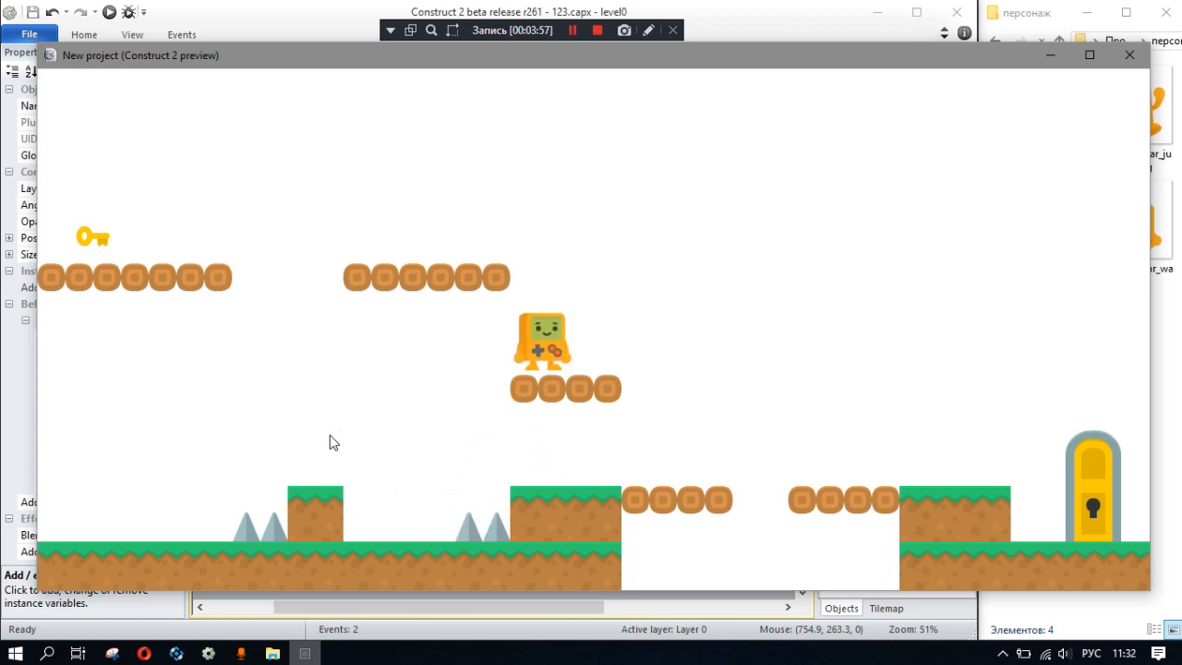
pyautogui.press('Up')
pyautogui.press('Left')
pyautogui.press('Right')
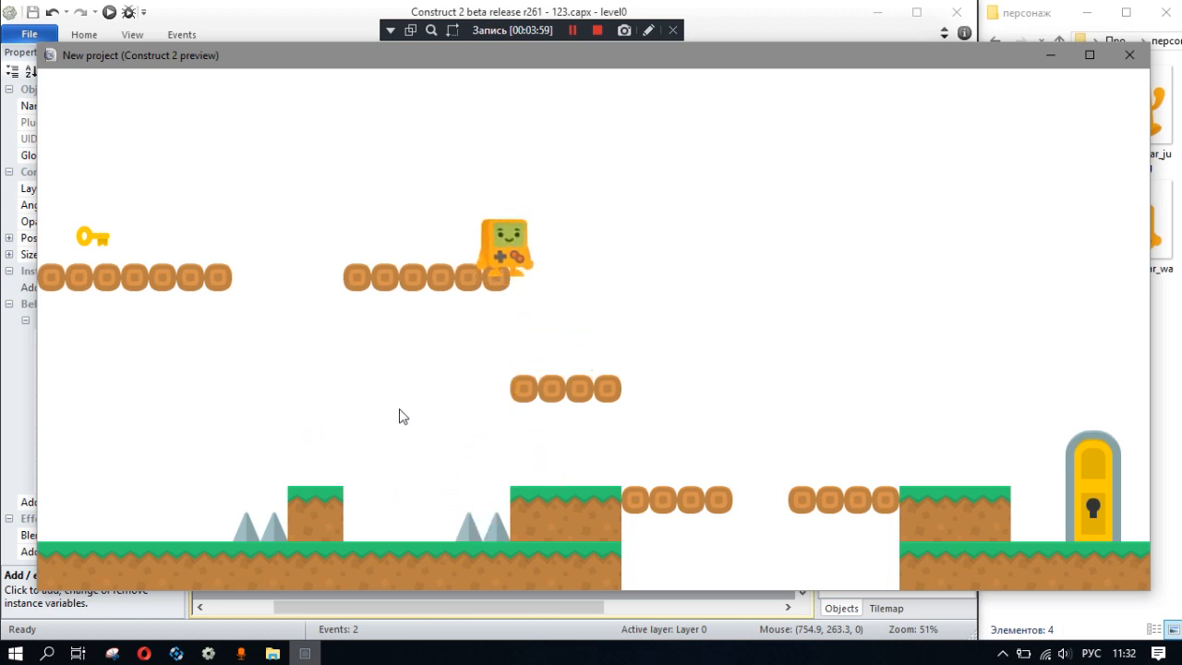
pyautogui.press('Left')
pyautogui.press('Up')
pyautogui.press('Left')
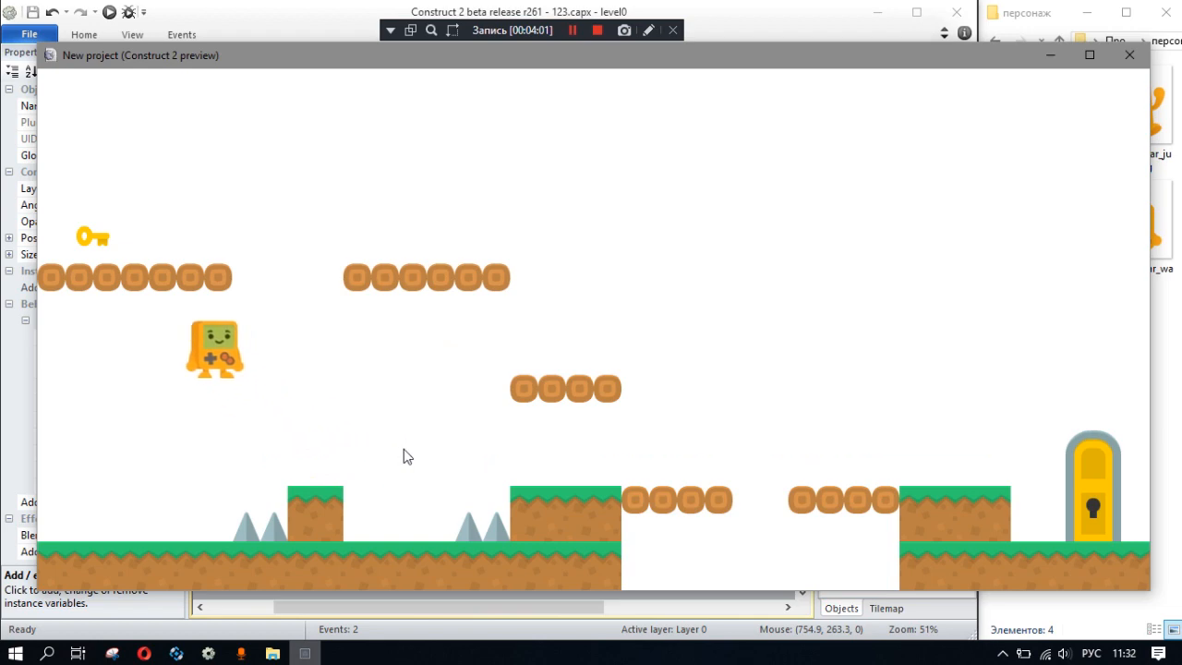
pyautogui.click(1129, 54)
# - Examine the collision polygon of the земля ground sprite in the image editor and close it
pyautogui.click(393, 395)
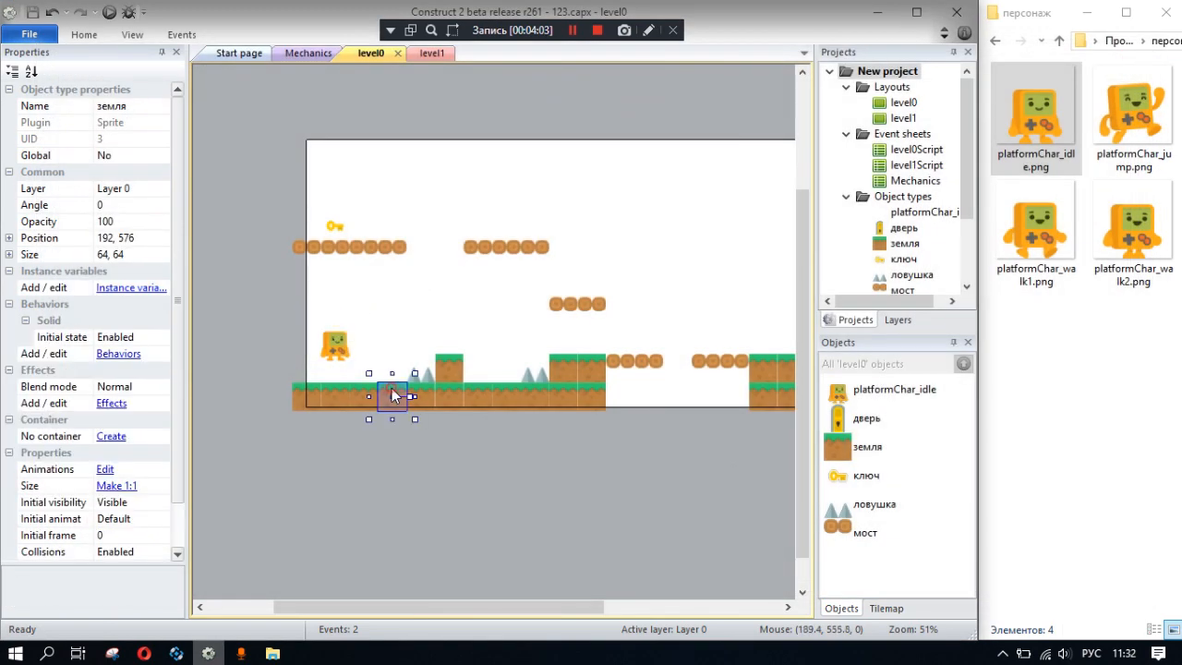
pyautogui.doubleClick(393, 395)
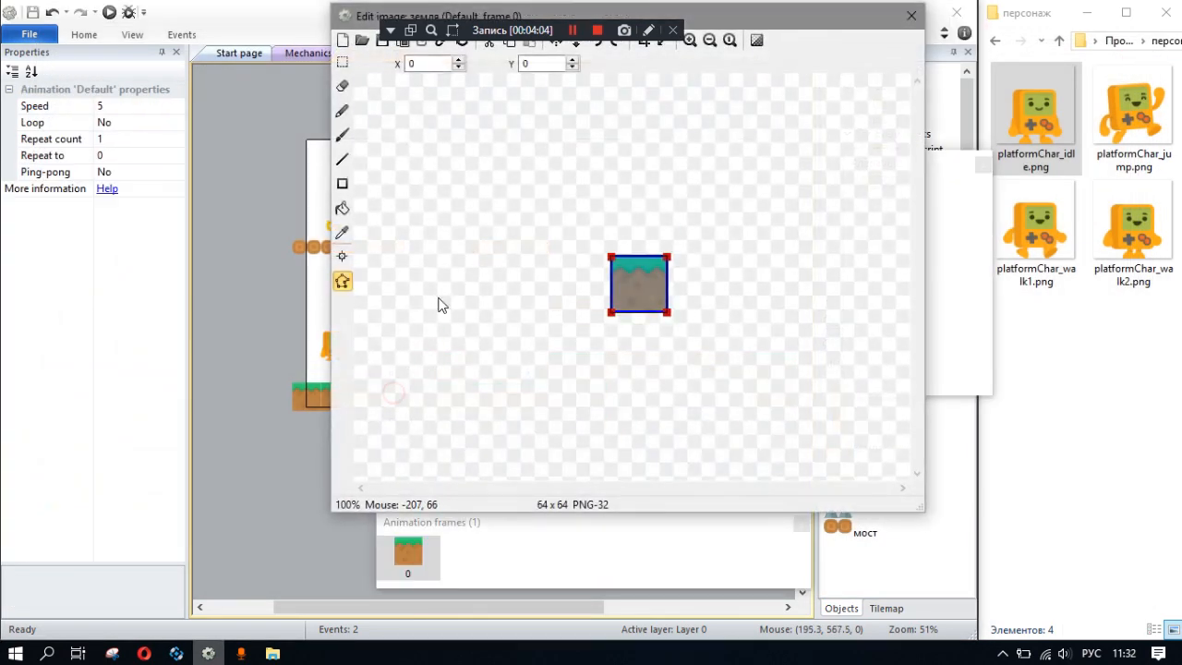
pyautogui.click(907, 11)
# - Remove the bottom-middle and both side points from the collision polygon of the platformChar_idle sprite
pyautogui.click(337, 355)
pyautogui.doubleClick(342, 354)
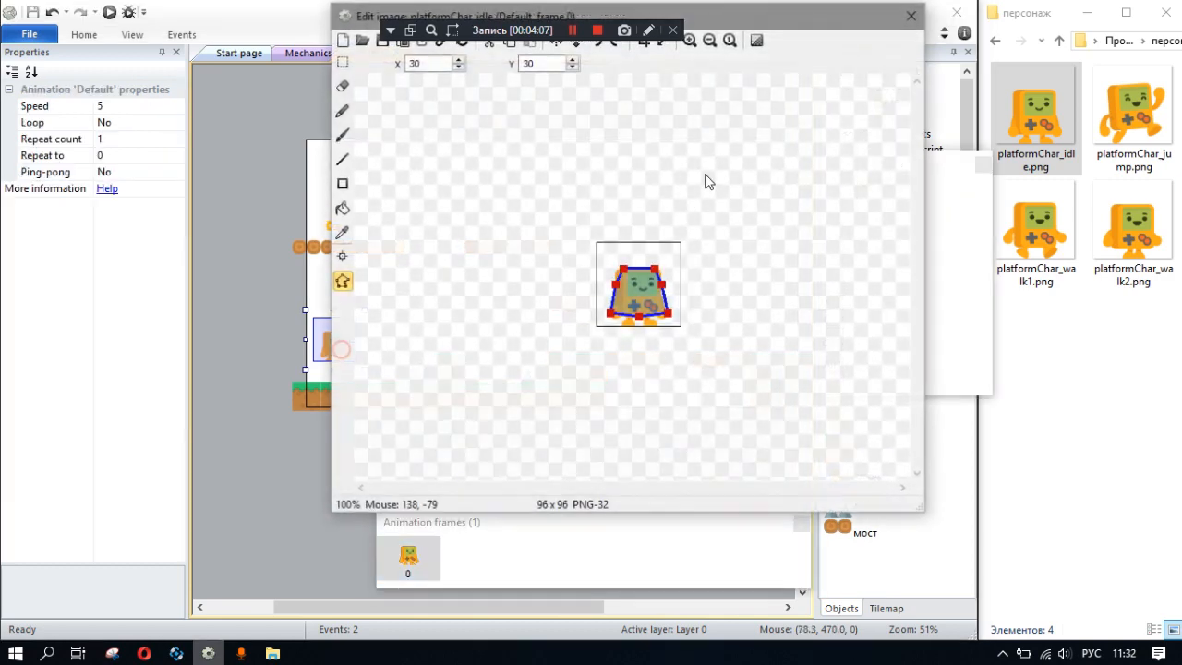
pyautogui.keyDown('ctrl'); pyautogui.scroll(2, 638, 309); pyautogui.keyUp('ctrl')
pyautogui.keyDown('ctrl'); pyautogui.scroll(-1, 638, 309); pyautogui.keyUp('ctrl')
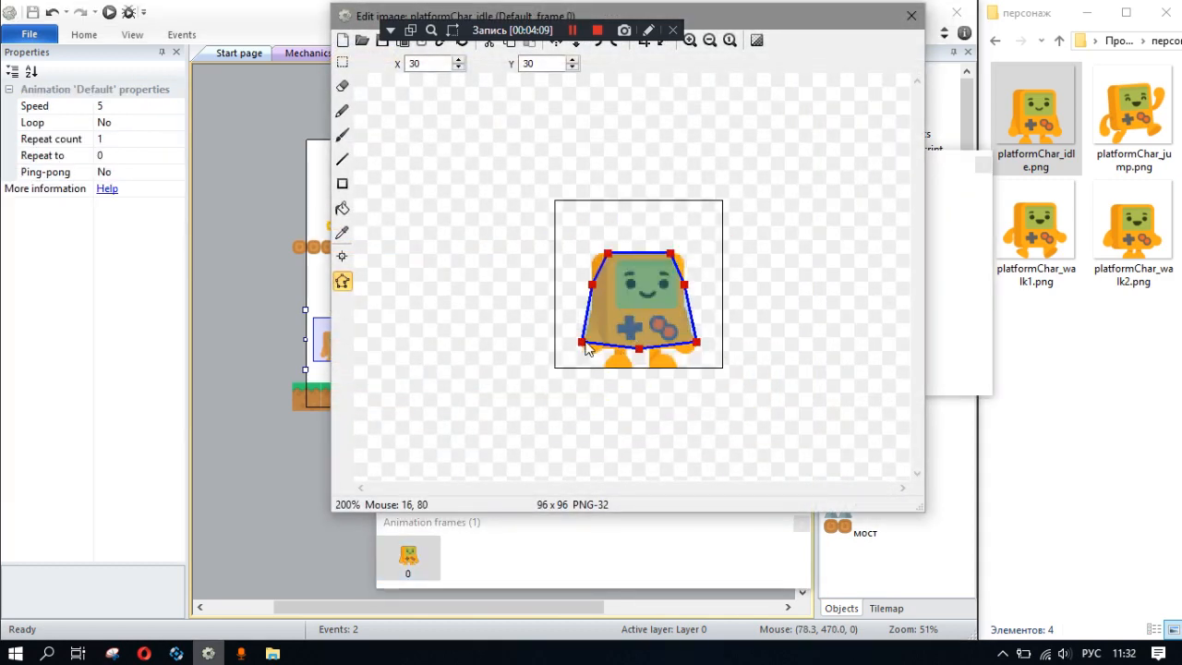
pyautogui.click(637, 349)
pyautogui.press('Delete')
pyautogui.click(685, 285)
pyautogui.press('Delete')
pyautogui.click(591, 285)
pyautogui.press('Delete')
# - Move the collision polygon's lower corners down to the character's feet, at 18, 96 on the left and 74, 96 on the right
pyautogui.moveTo(582, 341); pyautogui.dragTo(587, 415)
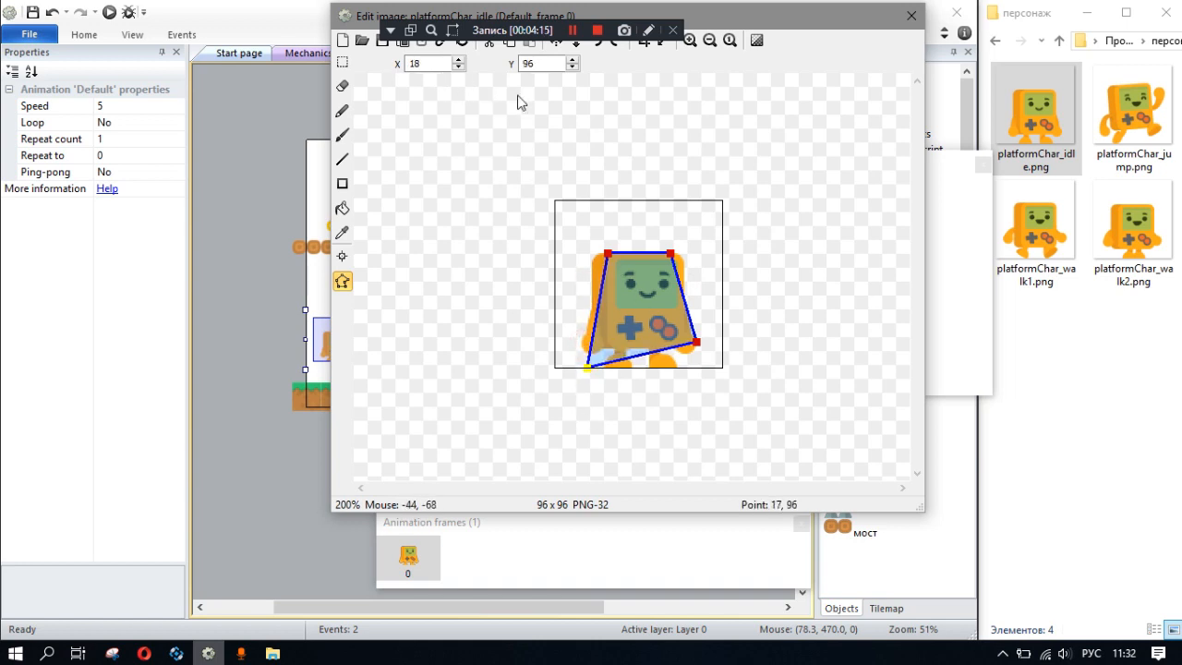
pyautogui.moveTo(695, 344); pyautogui.dragTo(683, 379)
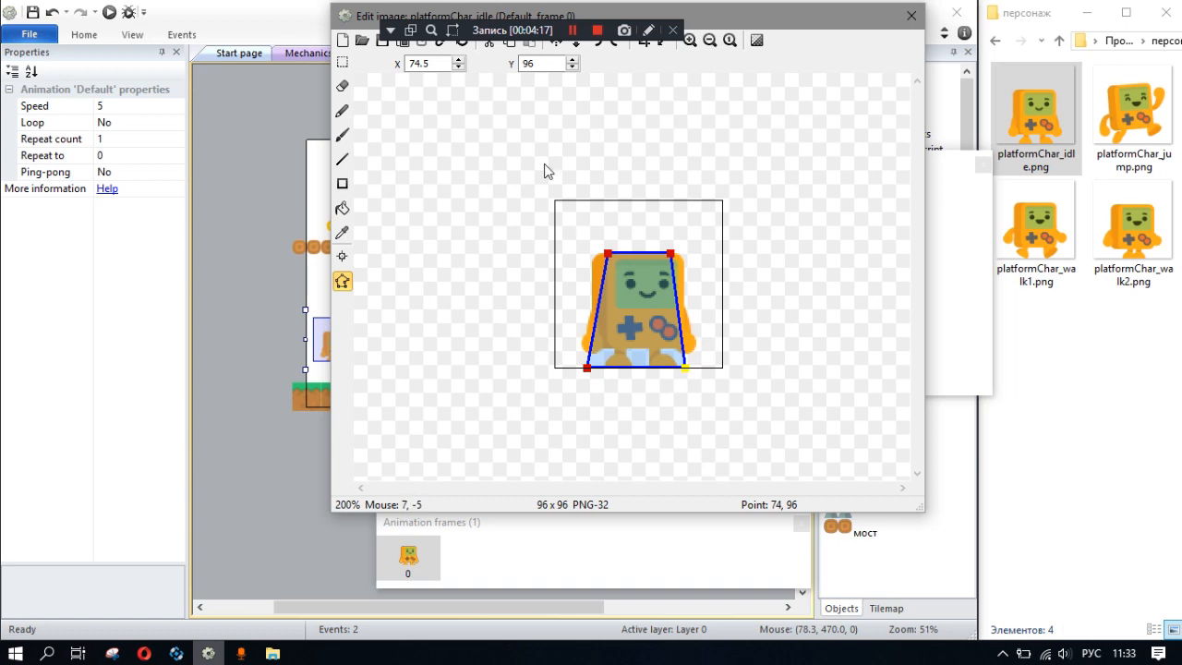
pyautogui.moveTo(441, 67); pyautogui.dragTo(374, 74)
pyautogui.write('7')
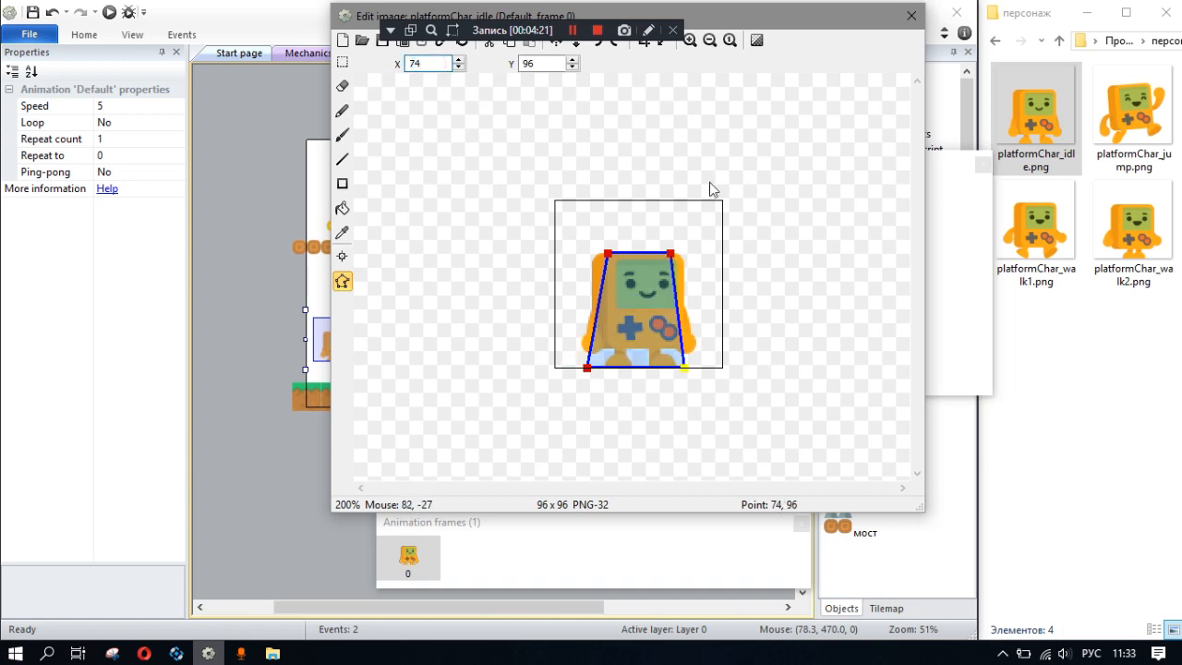
# - Set the X coordinates of the idle polygon's upper corners to 74 on the right and 18 on the left
pyautogui.click(673, 254)
pyautogui.moveTo(438, 65); pyautogui.dragTo(370, 74)
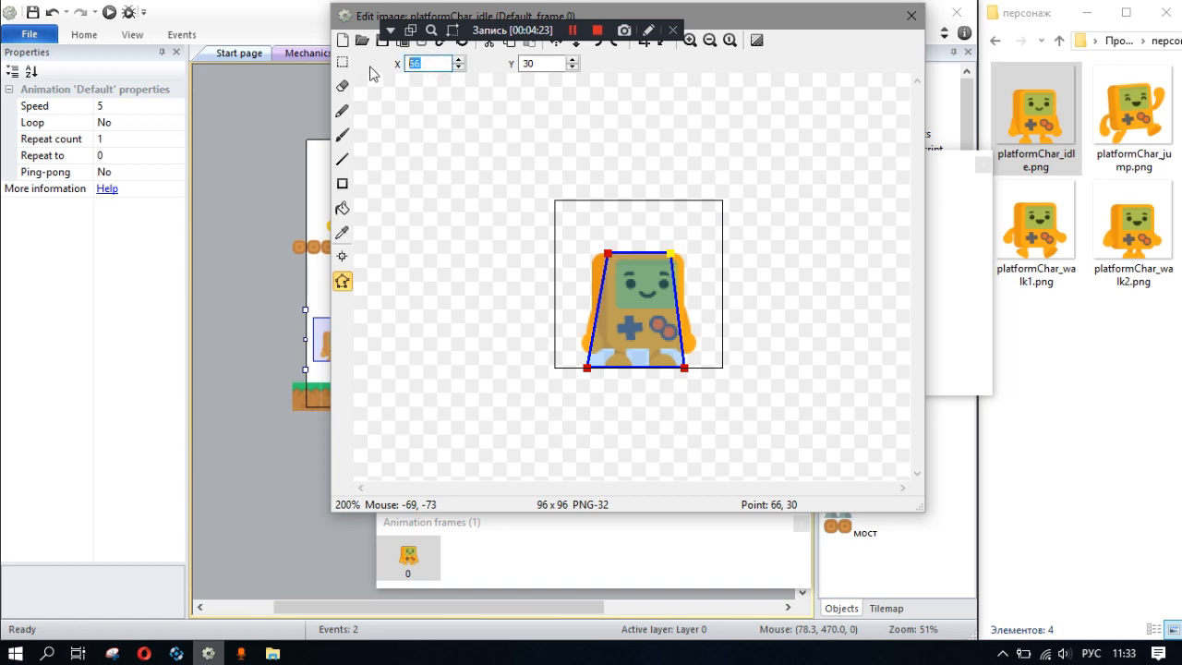
pyautogui.write('4')
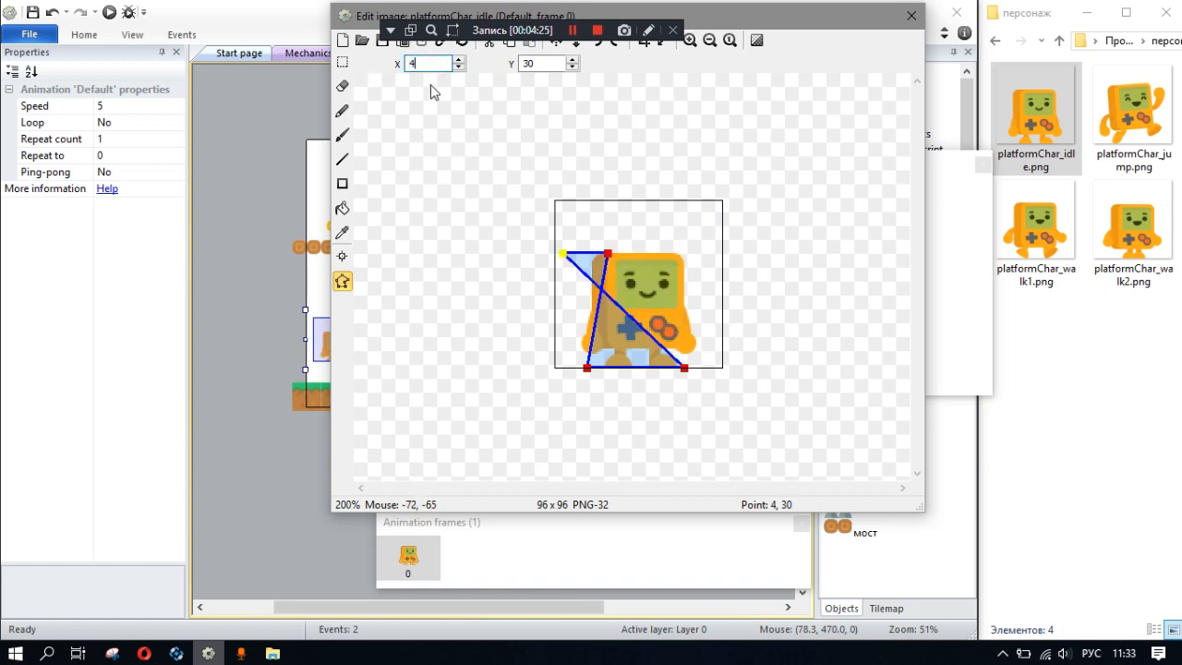
pyautogui.write('47')
pyautogui.doubleClick(434, 63)
pyautogui.write('18')
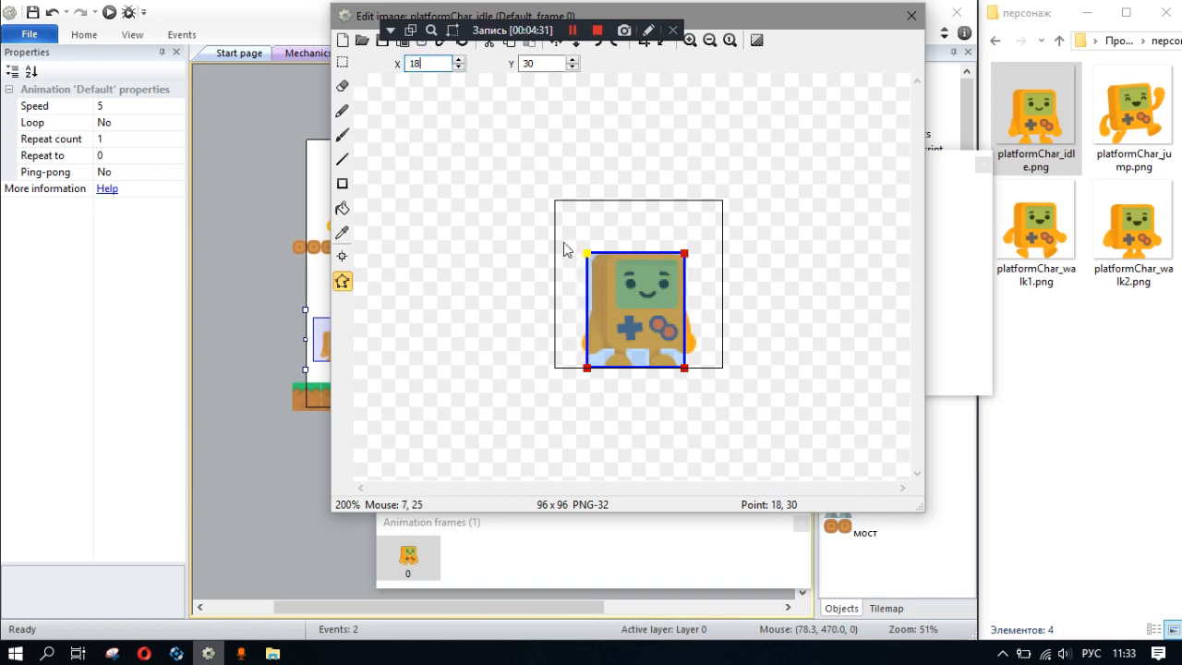
# - Shift both left-hand corners of the idle collision polygon inward to X 20
pyautogui.click(458, 60)
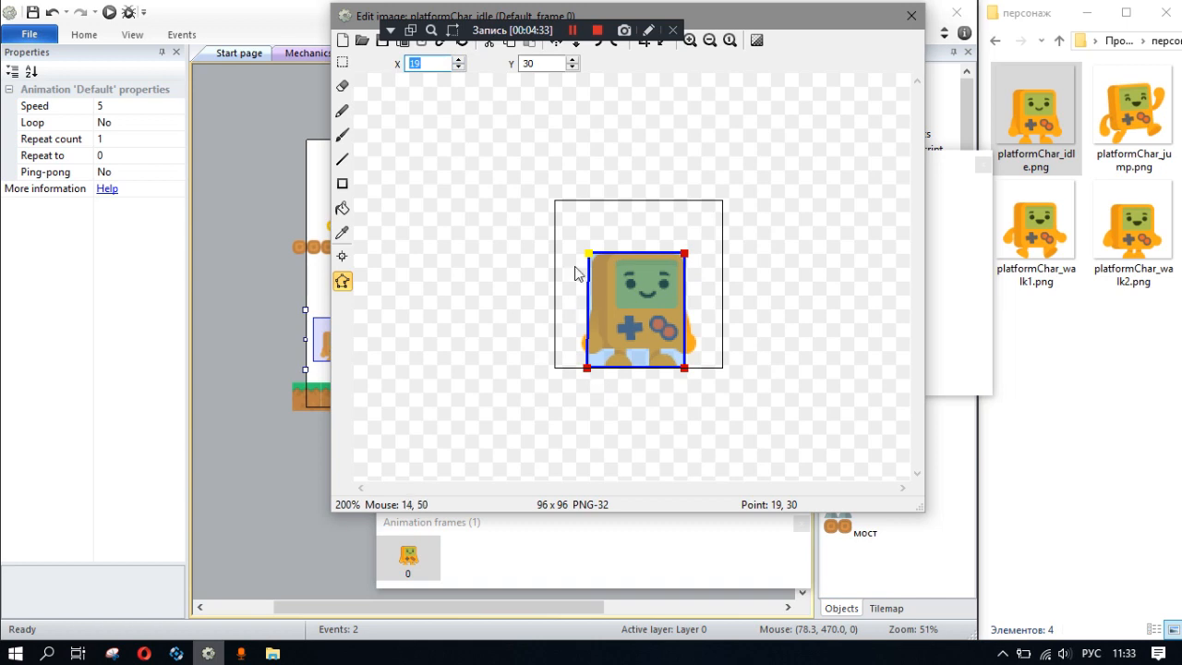
pyautogui.click(458, 60)
pyautogui.click(587, 368)
pyautogui.click(460, 60)
pyautogui.click(460, 60)
pyautogui.click(460, 60)
pyautogui.click(459, 60)
pyautogui.write('20')
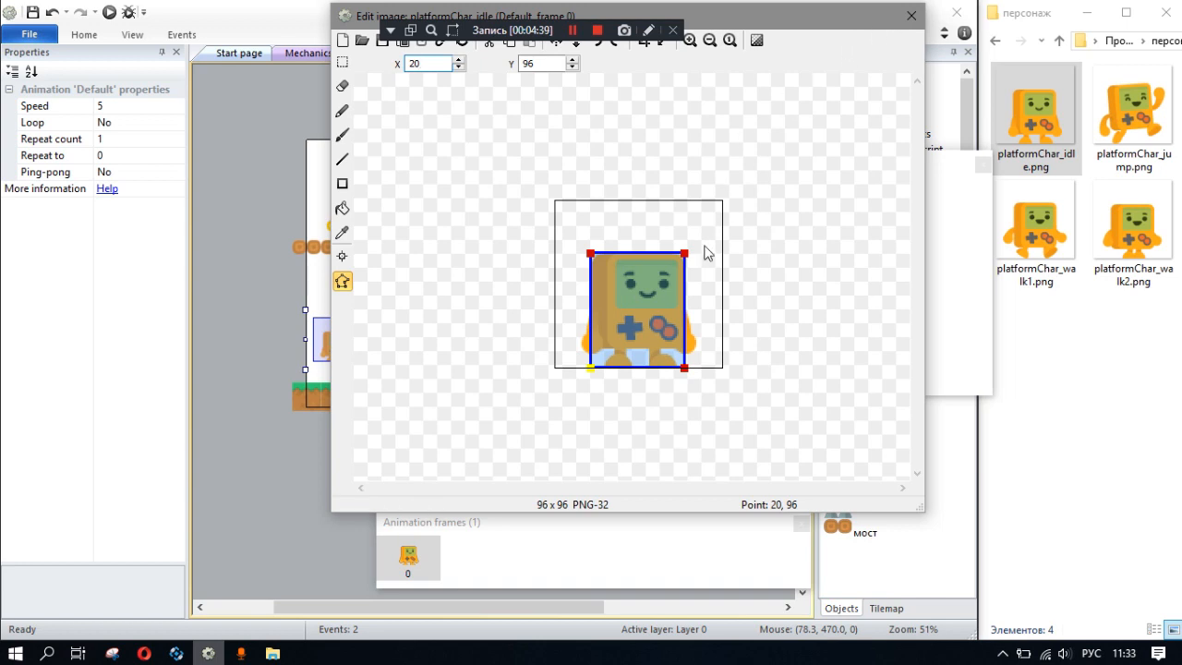
pyautogui.scroll(-3, 623, 374)
pyautogui.scroll(4, 629, 356)
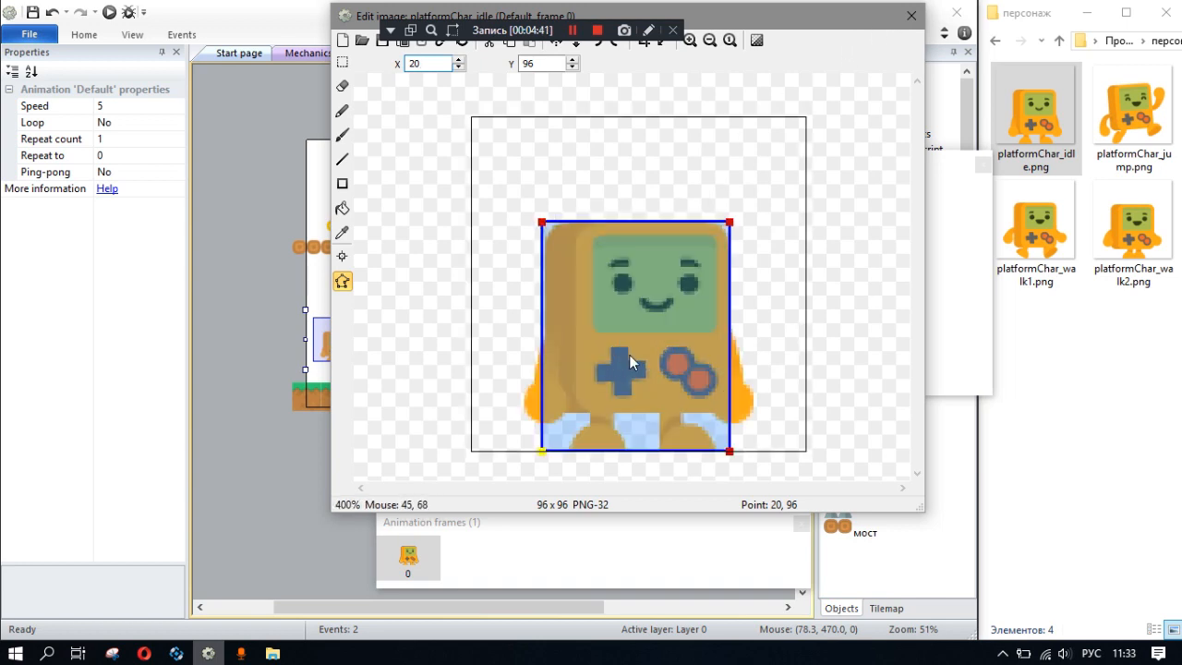
pyautogui.scroll(-1, 709, 145)
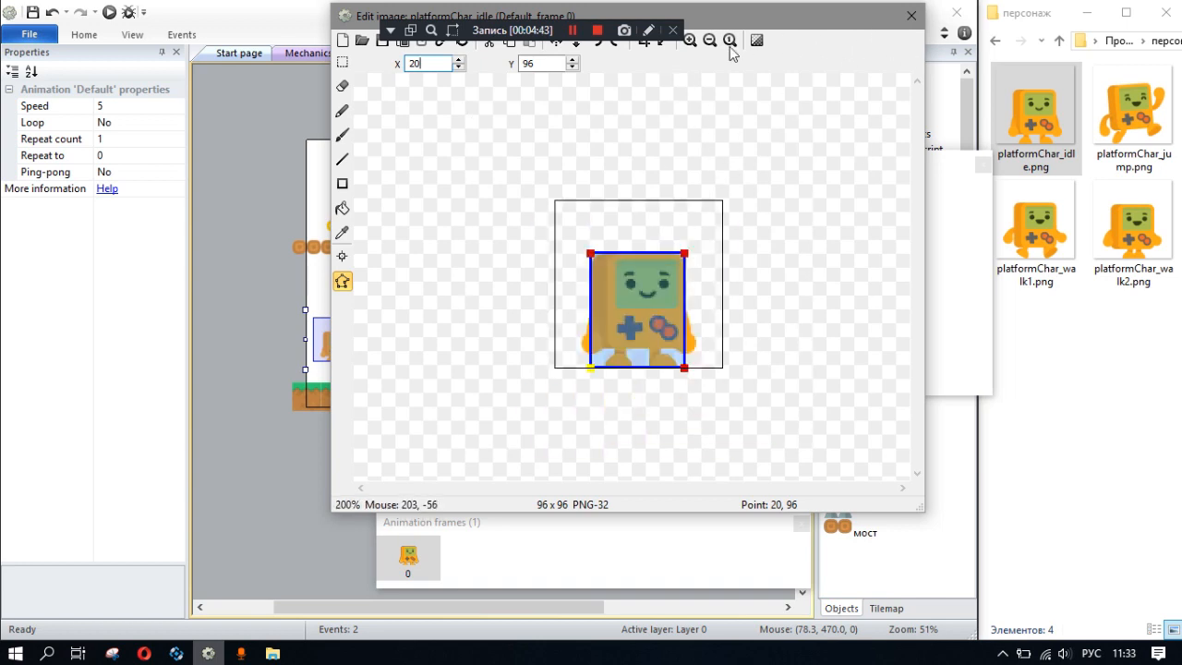
# - Rename the character's Default animation as idle
pyautogui.moveTo(508, 34); pyautogui.dragTo(224, 102)
pyautogui.scroll(-2, 600, 280)
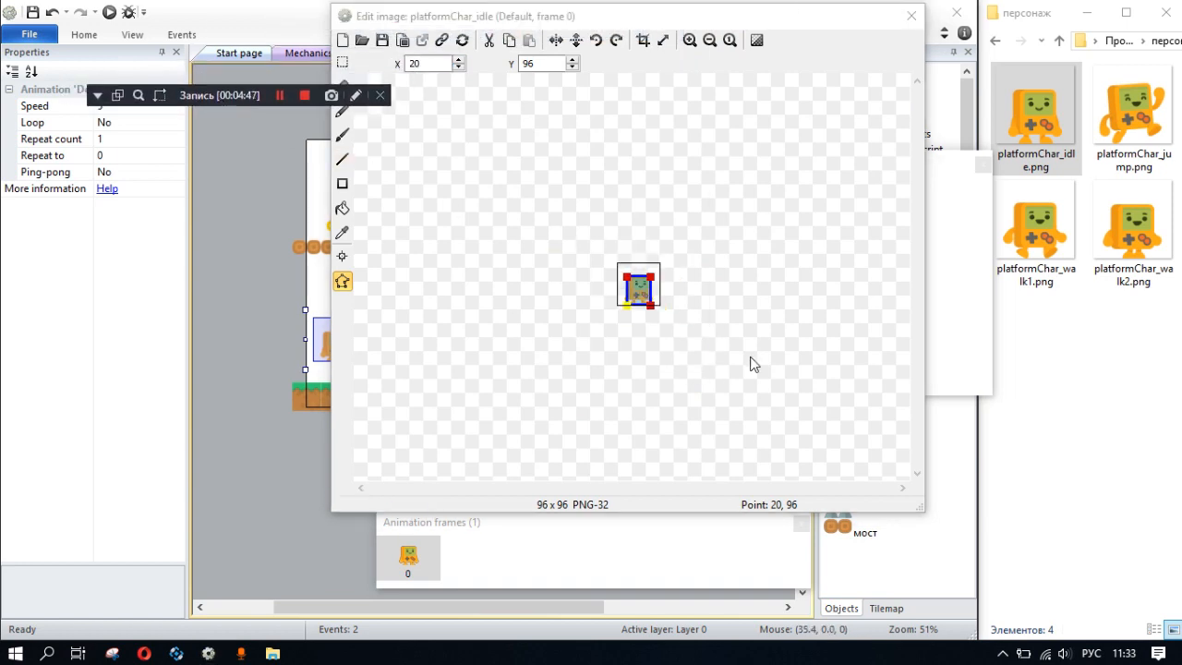
pyautogui.click(569, 408)
pyautogui.click(504, 556)
pyautogui.click(956, 282)
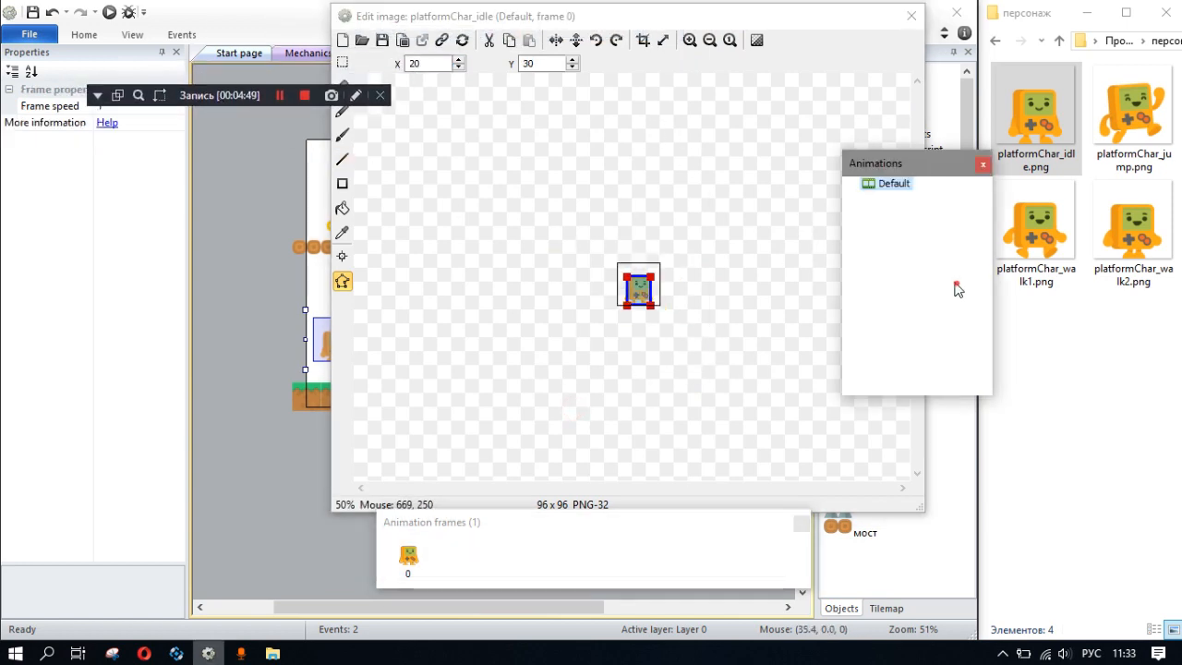
pyautogui.rightClick(879, 185)
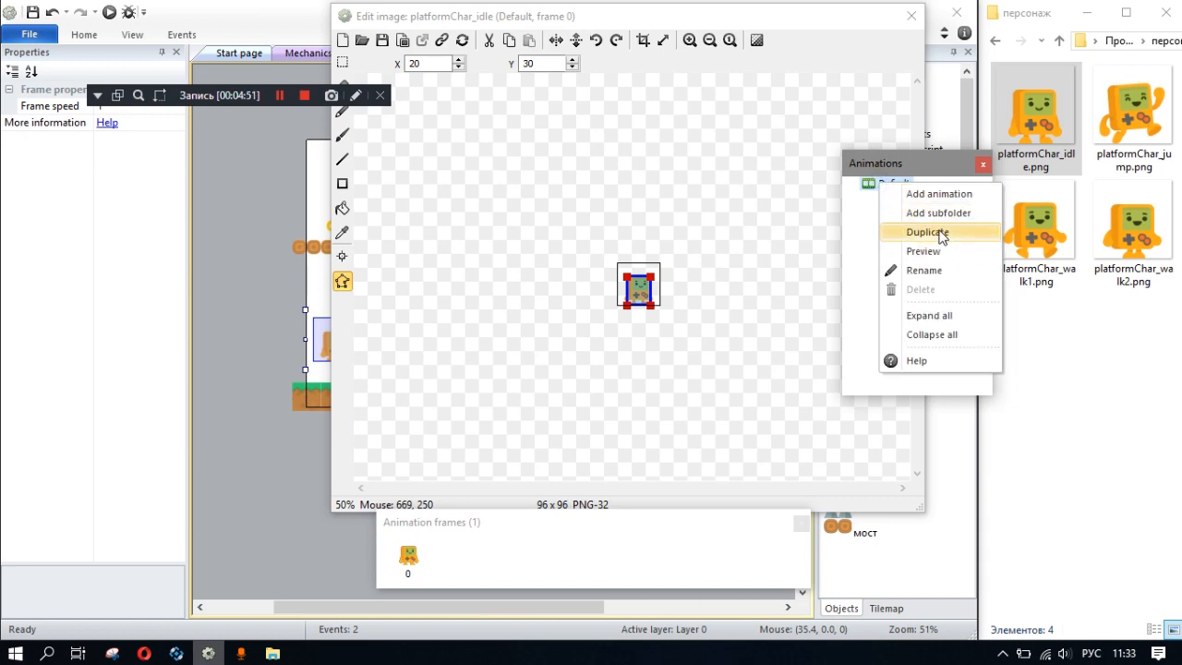
pyautogui.click(923, 270)
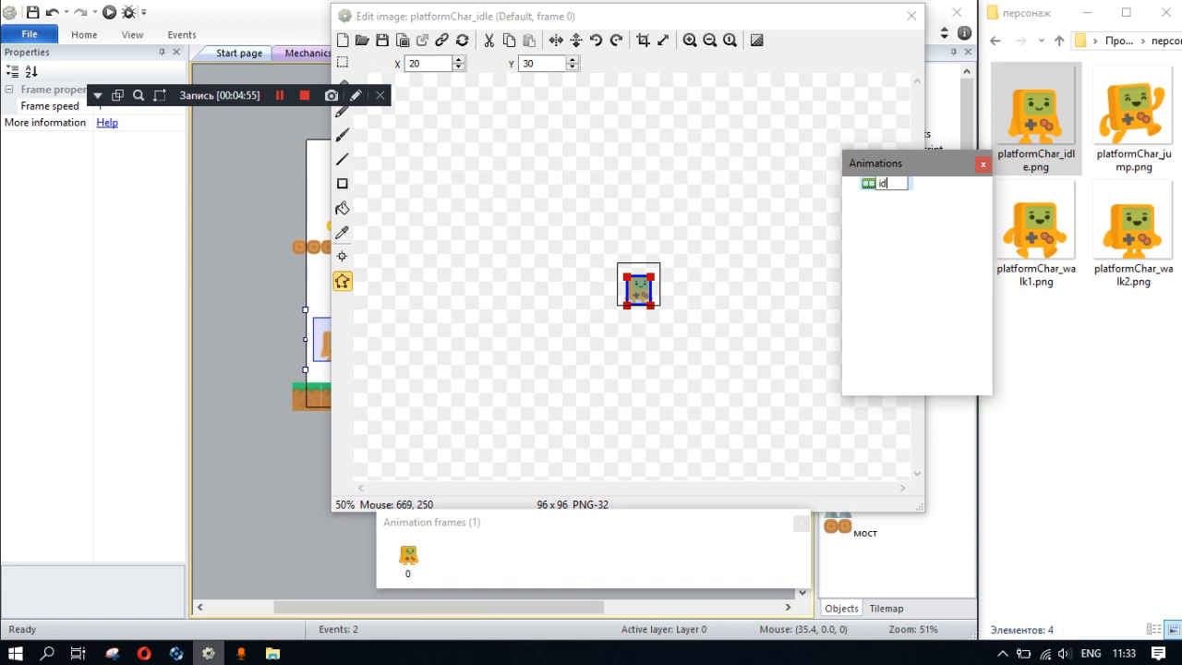
pyautogui.press('Return')
# - Add two more animations to the character, named walk and jump
pyautogui.rightClick(918, 262)
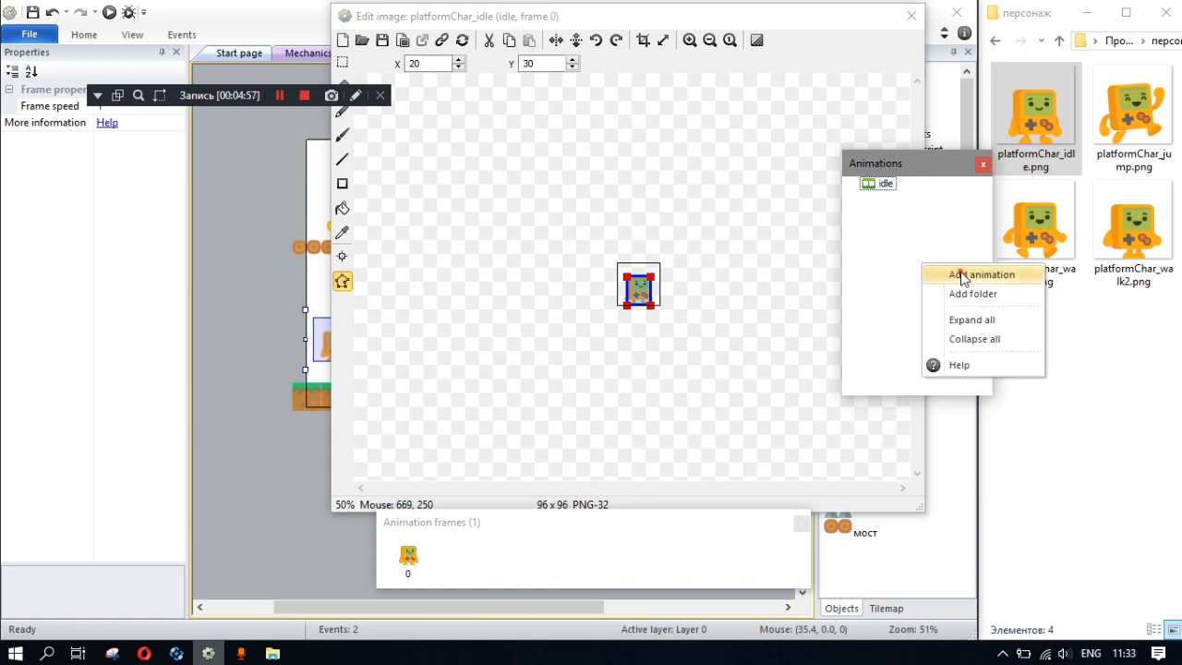
pyautogui.click(956, 274)
pyautogui.write('wa')
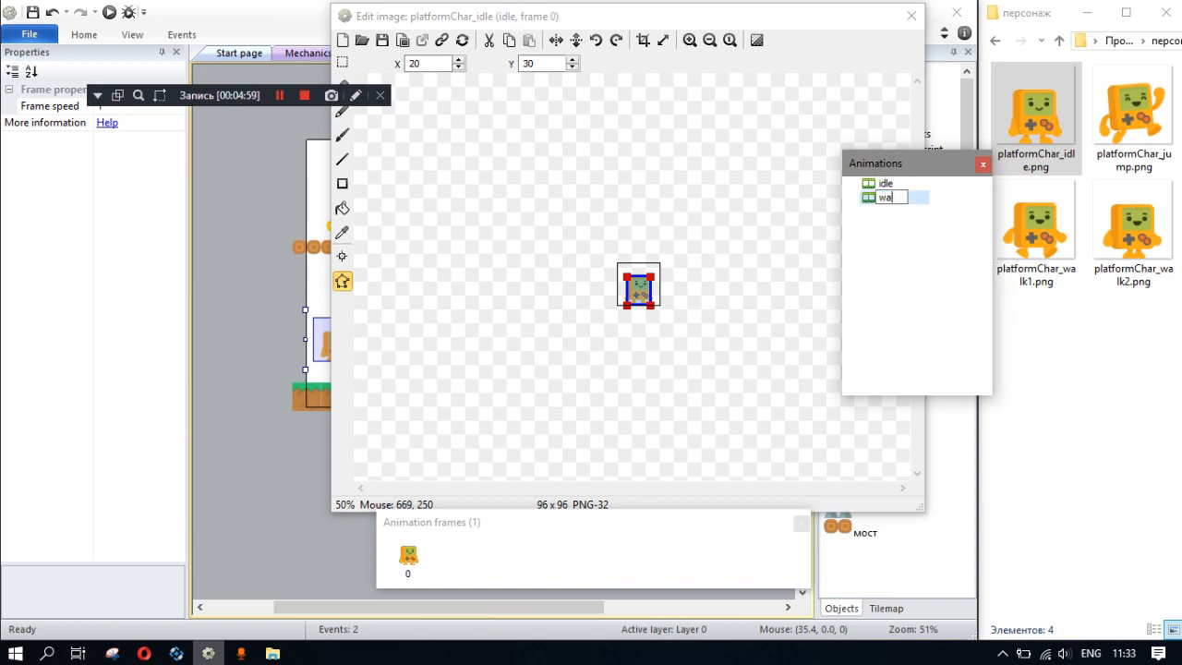
pyautogui.press('Return')
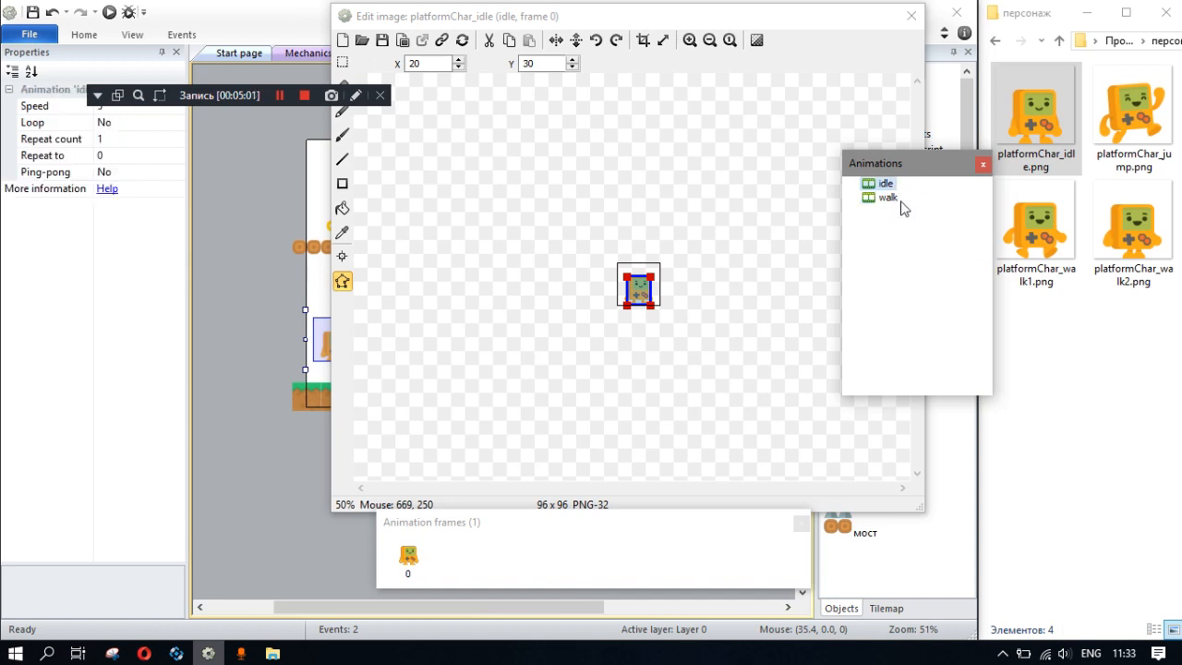
pyautogui.rightClick(915, 254)
pyautogui.click(979, 268)
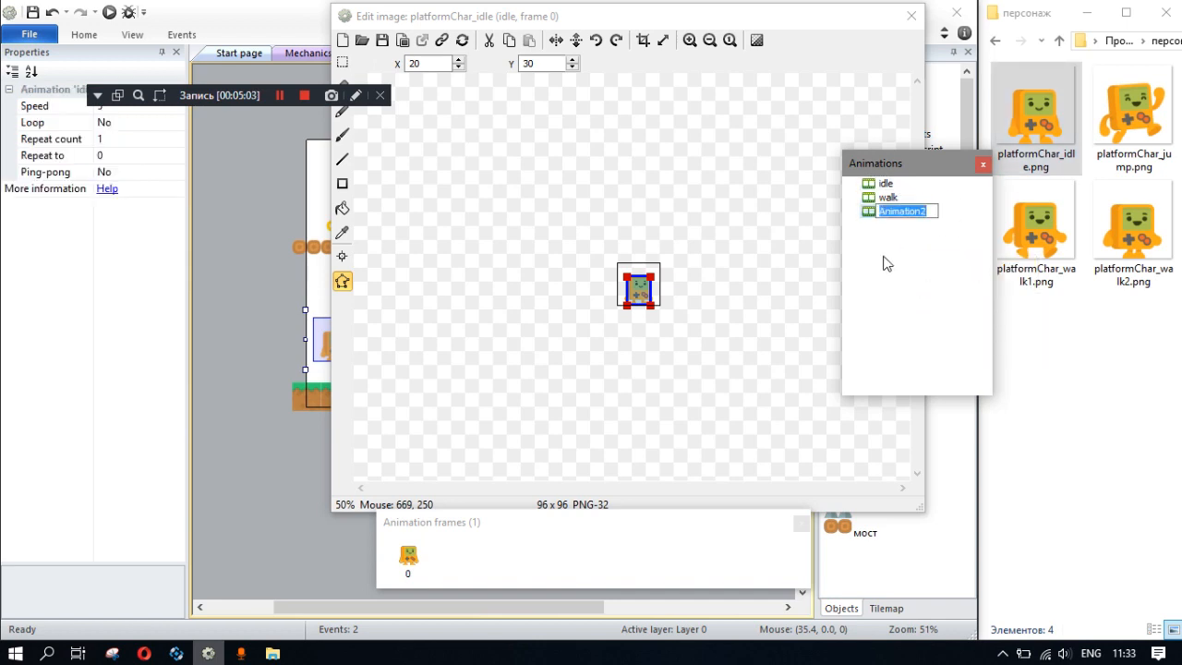
pyautogui.write('jump')
pyautogui.press('Return')
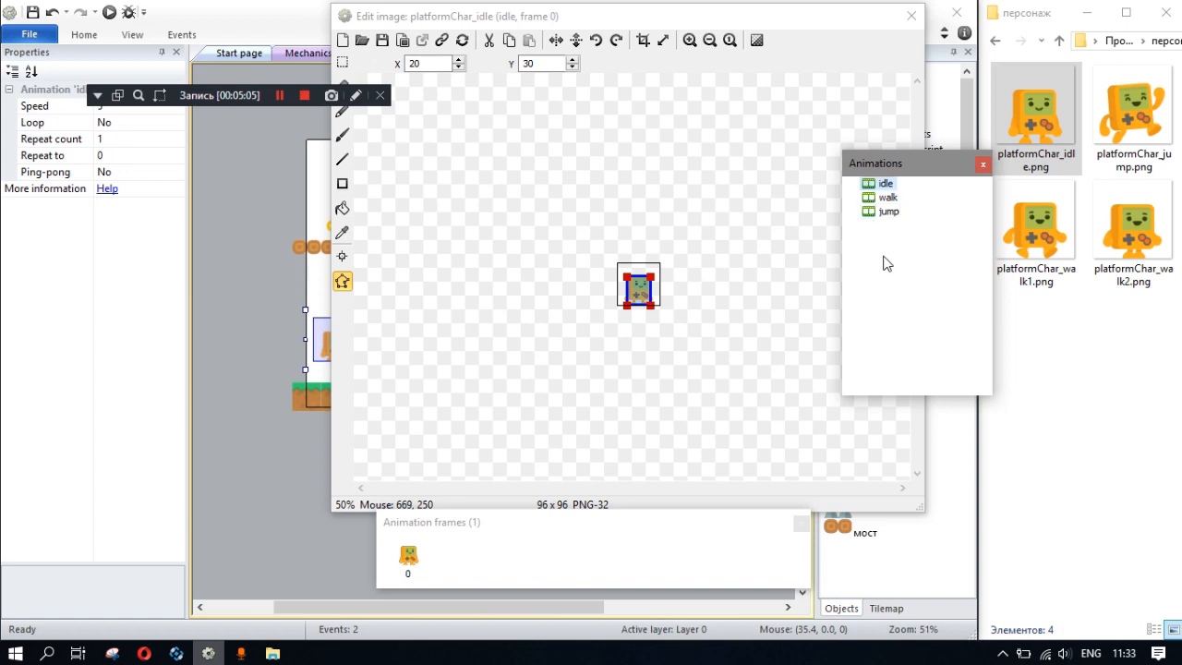
# - Load platformChar_jump.png into the first frame of the jump animation
pyautogui.click(889, 211)
pyautogui.click(477, 545)
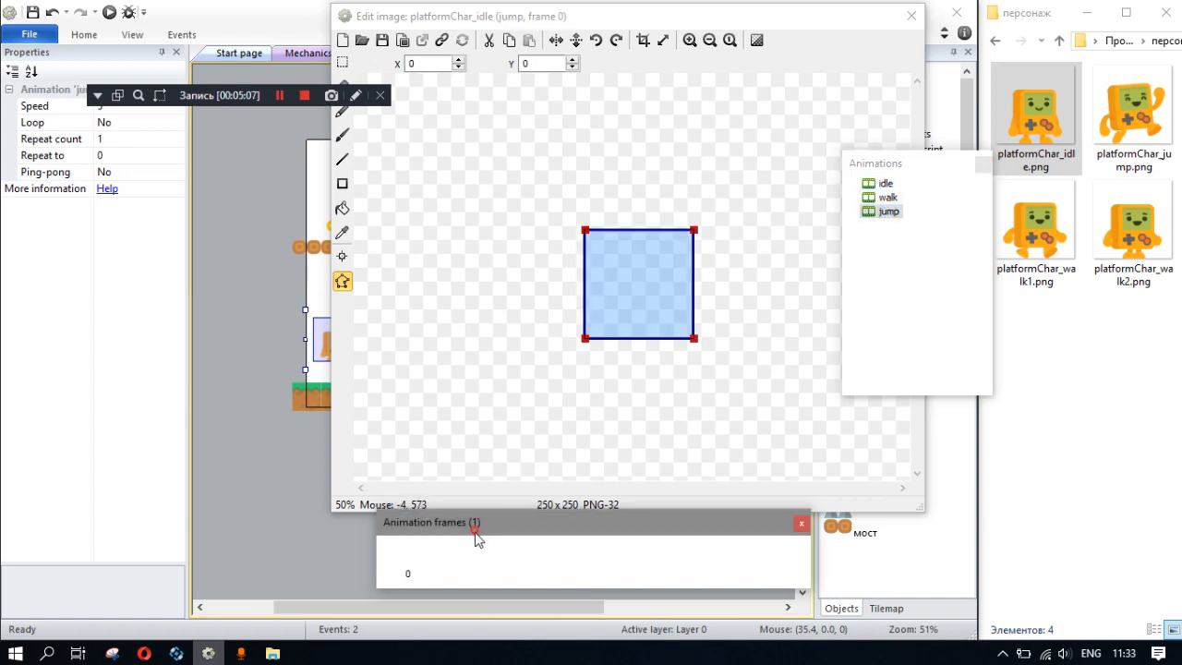
pyautogui.click(426, 554)
pyautogui.click(515, 548)
pyautogui.rightClick(404, 562)
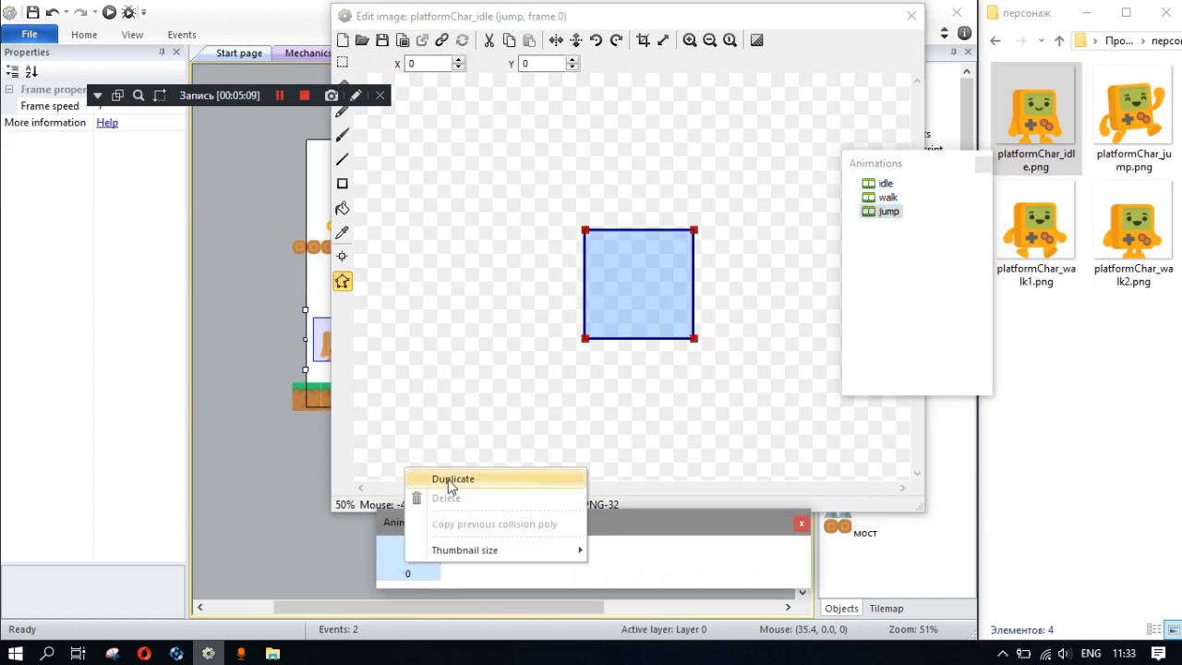
pyautogui.click(361, 40)
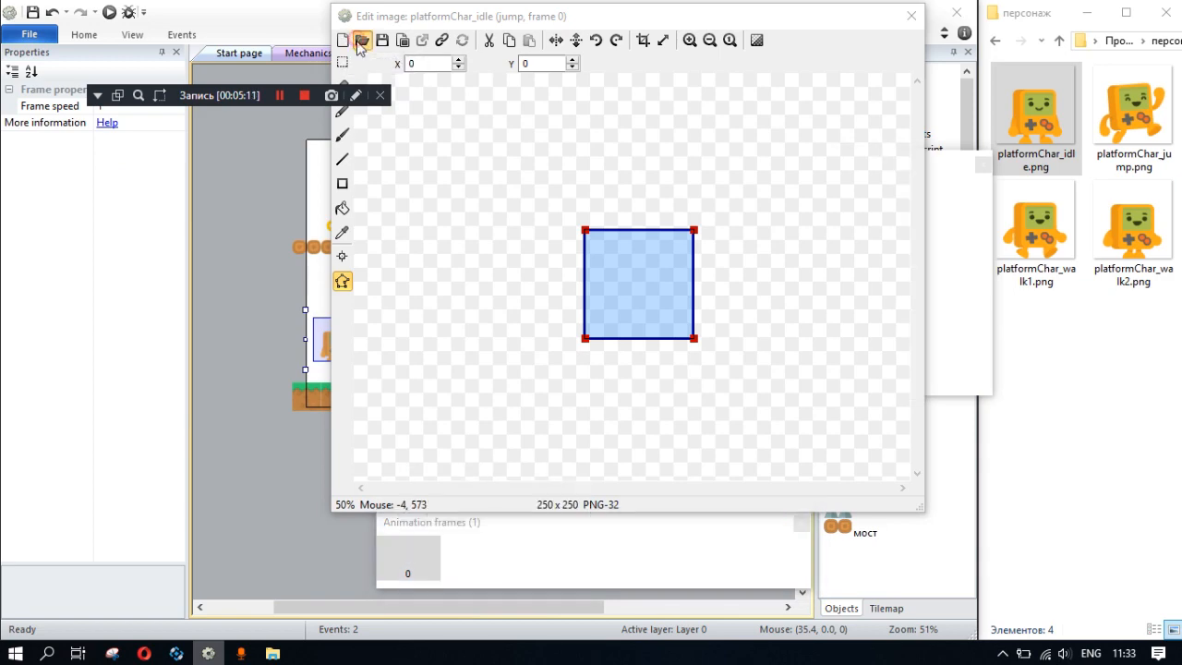
pyautogui.doubleClick(553, 169)
pyautogui.doubleClick(644, 171)
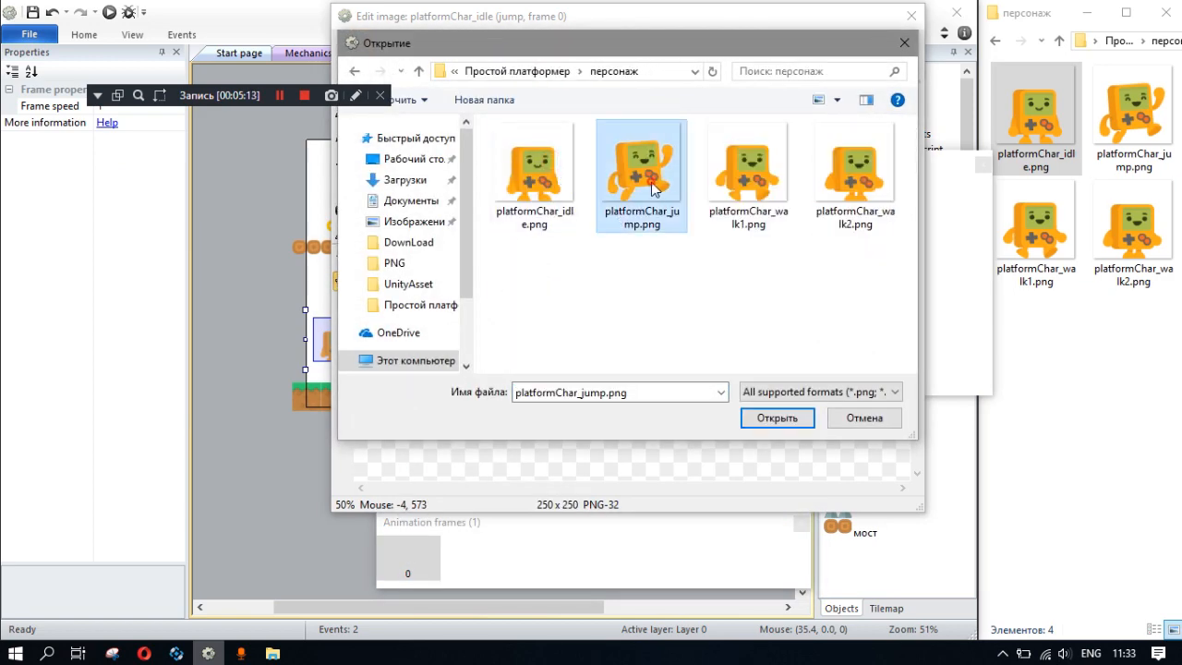
# - Move the jump polygon's lower-left point down to the foot and set both left-hand corners to X 20
pyautogui.scroll(2, 652, 303)
pyautogui.moveTo(646, 339); pyautogui.dragTo(587, 399)
pyautogui.doubleClick(425, 63)
pyautogui.write('20')
pyautogui.click(602, 243)
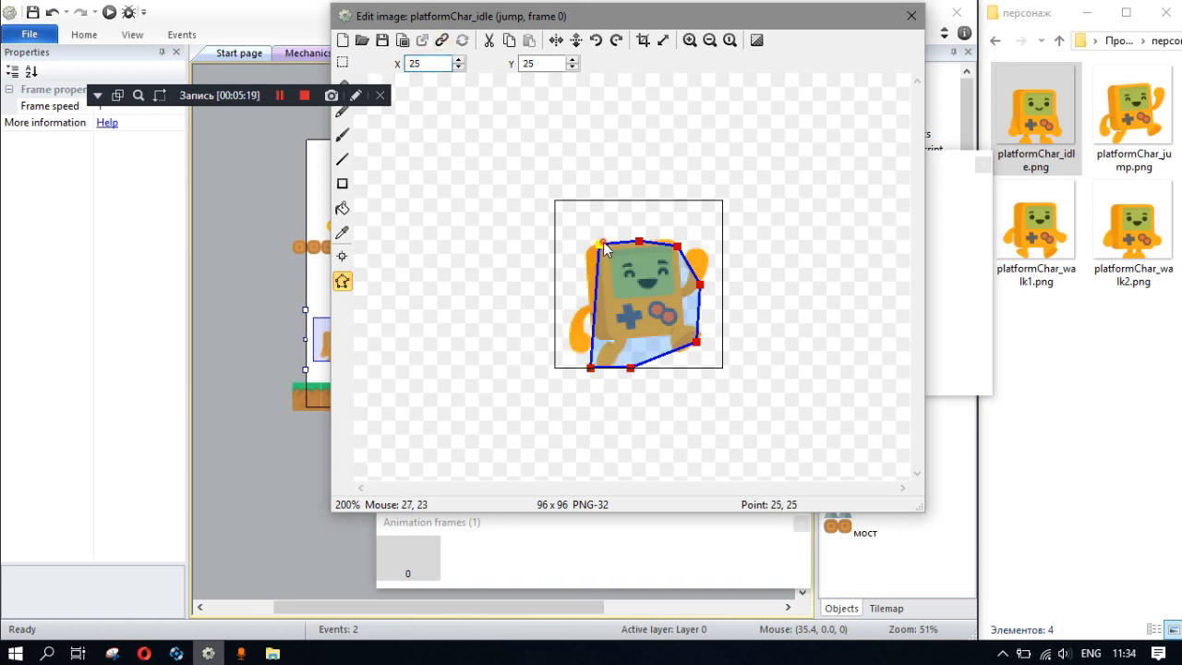
pyautogui.moveTo(434, 62); pyautogui.dragTo(362, 58)
pyautogui.write('20')
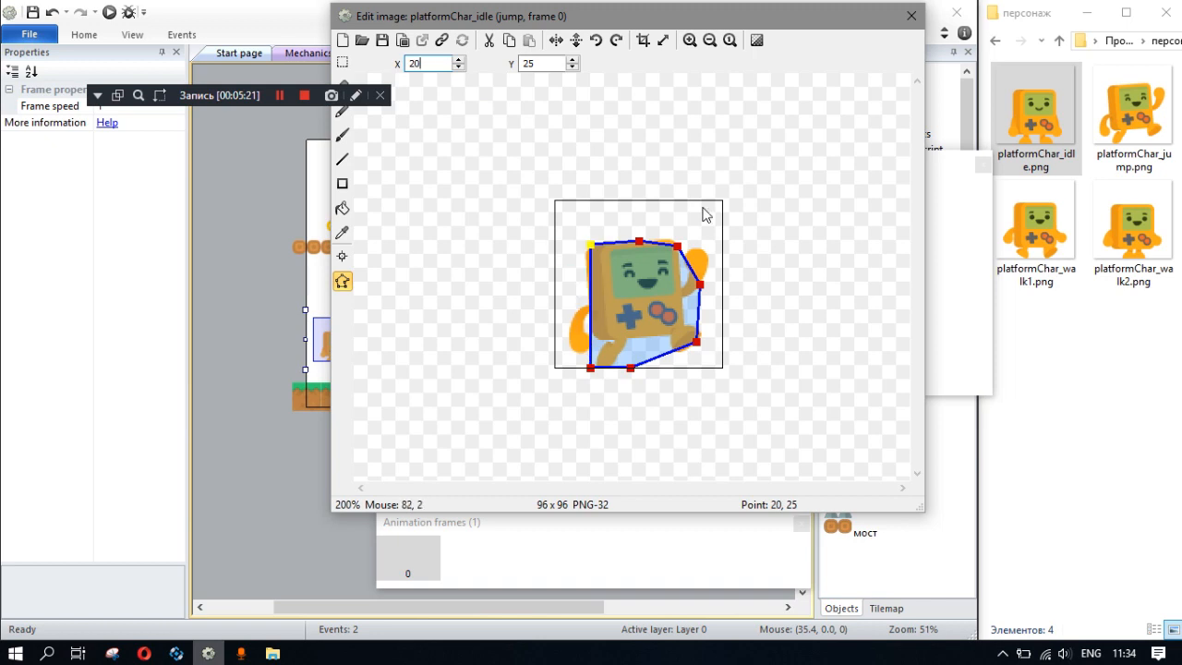
# - Remove the upper-right, side and lower-right points from the jump frame's collision polygon
pyautogui.press('Delete')
pyautogui.click(700, 285)
pyautogui.press('Delete')
pyautogui.click(696, 342)
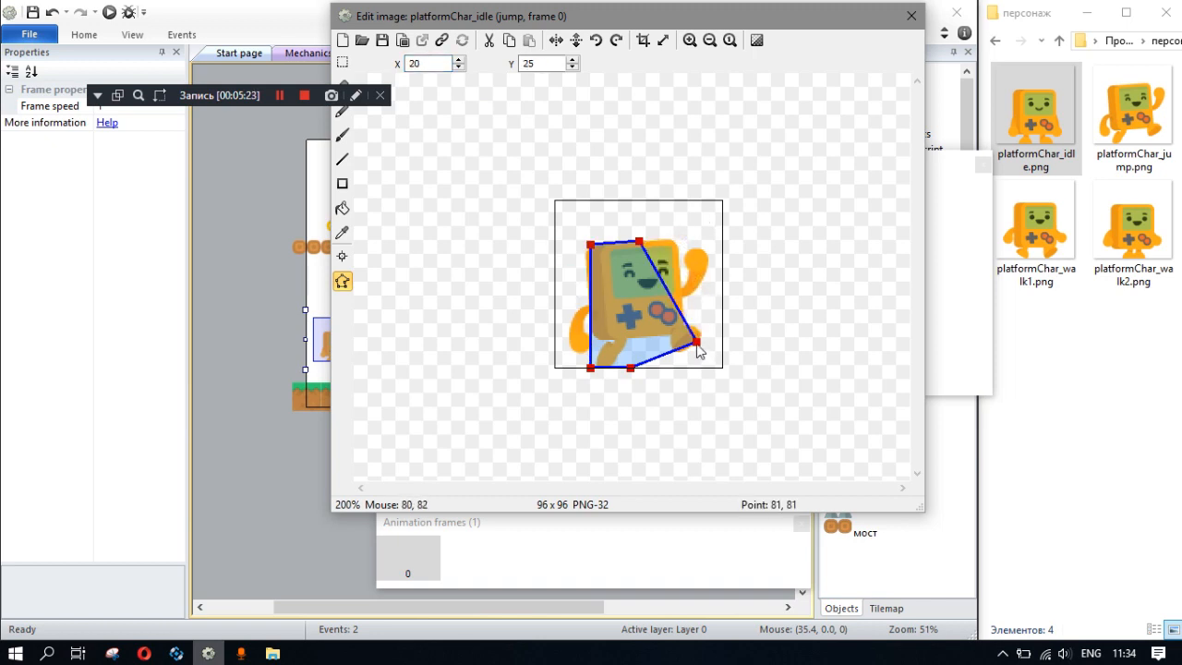
pyautogui.press('Delete')
# - Set the two remaining right-hand points of the jump polygon, bottom and top, to X 74
pyautogui.click(631, 367)
pyautogui.moveTo(462, 65); pyautogui.dragTo(363, 67)
pyautogui.write('74')
pyautogui.click(633, 242)
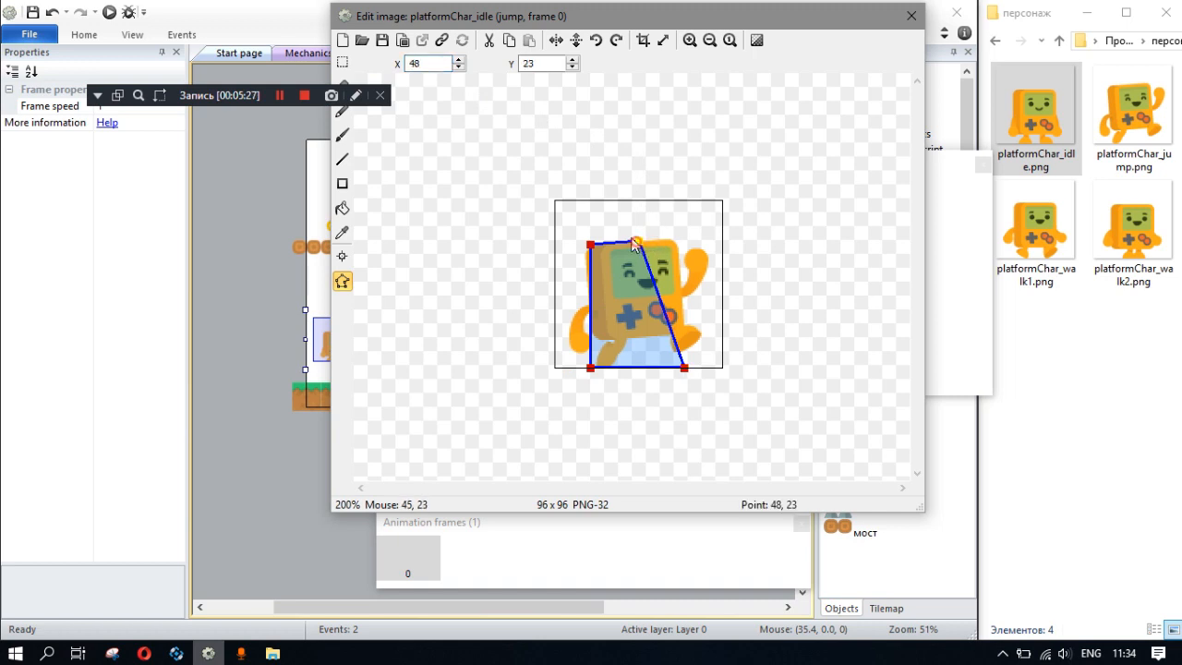
pyautogui.moveTo(438, 62); pyautogui.dragTo(341, 74)
pyautogui.write('74')
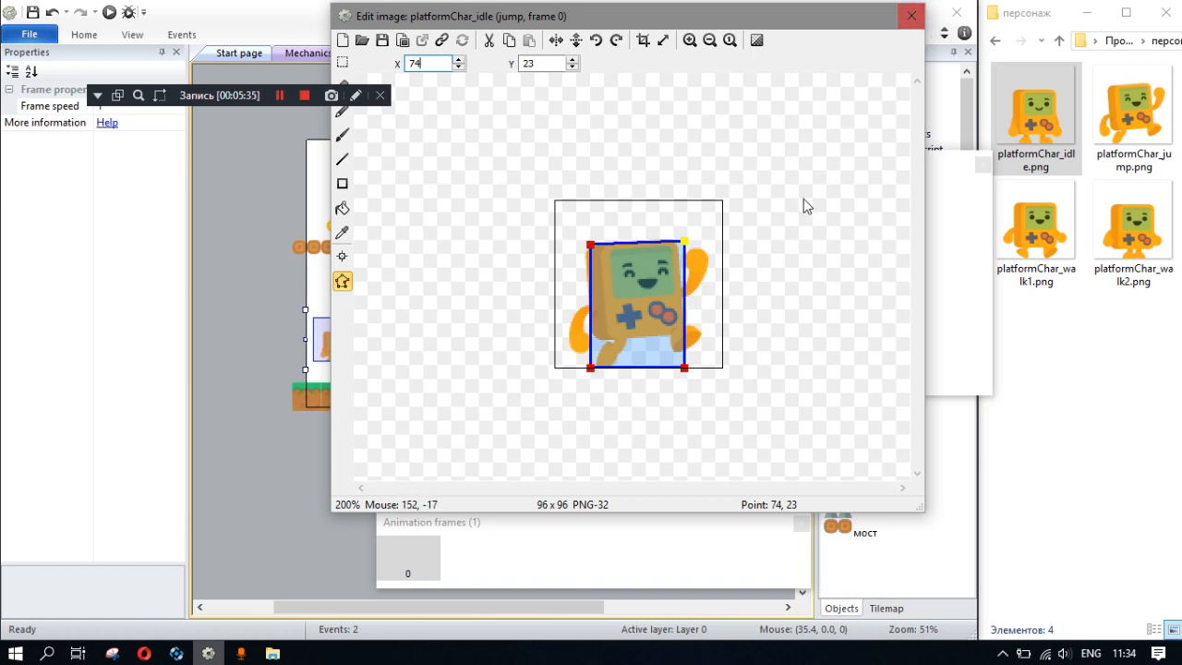
pyautogui.click(688, 554)
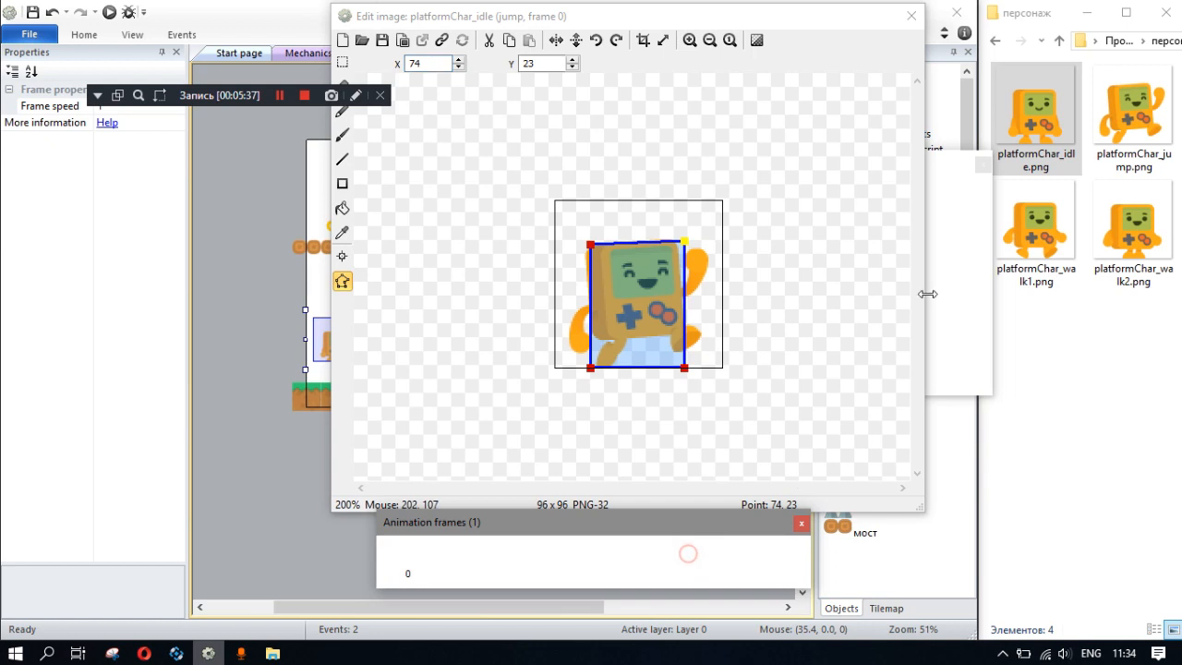
pyautogui.click(513, 524)
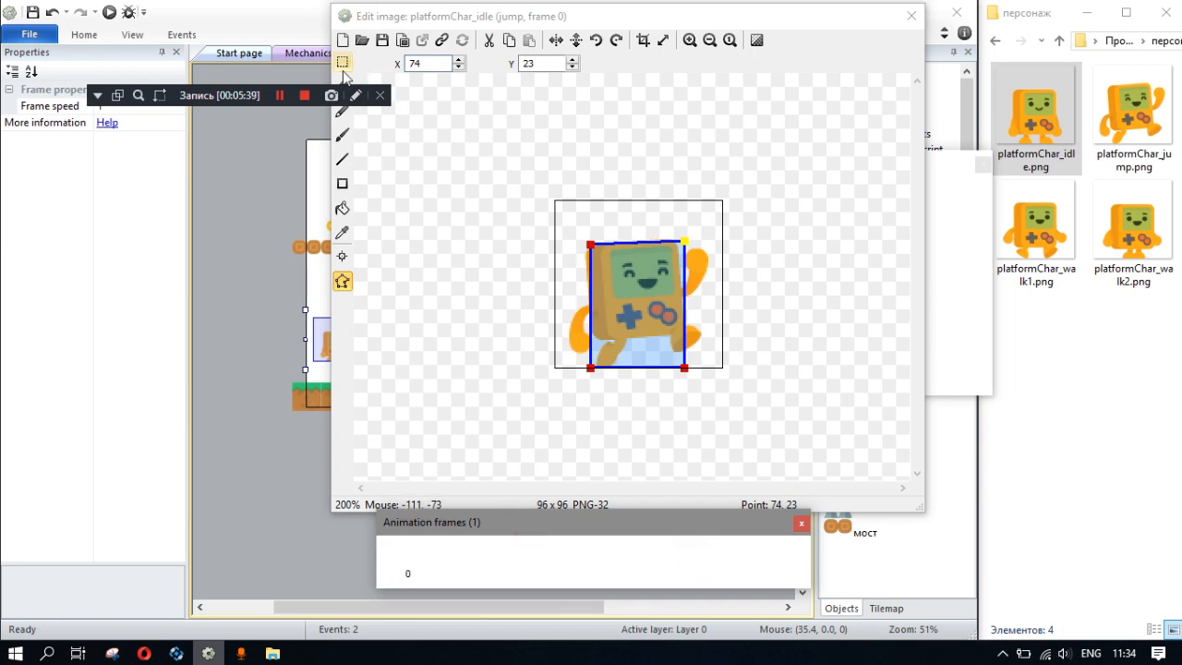
pyautogui.click(342, 40)
pyautogui.hotkey('ctrl', 'z')
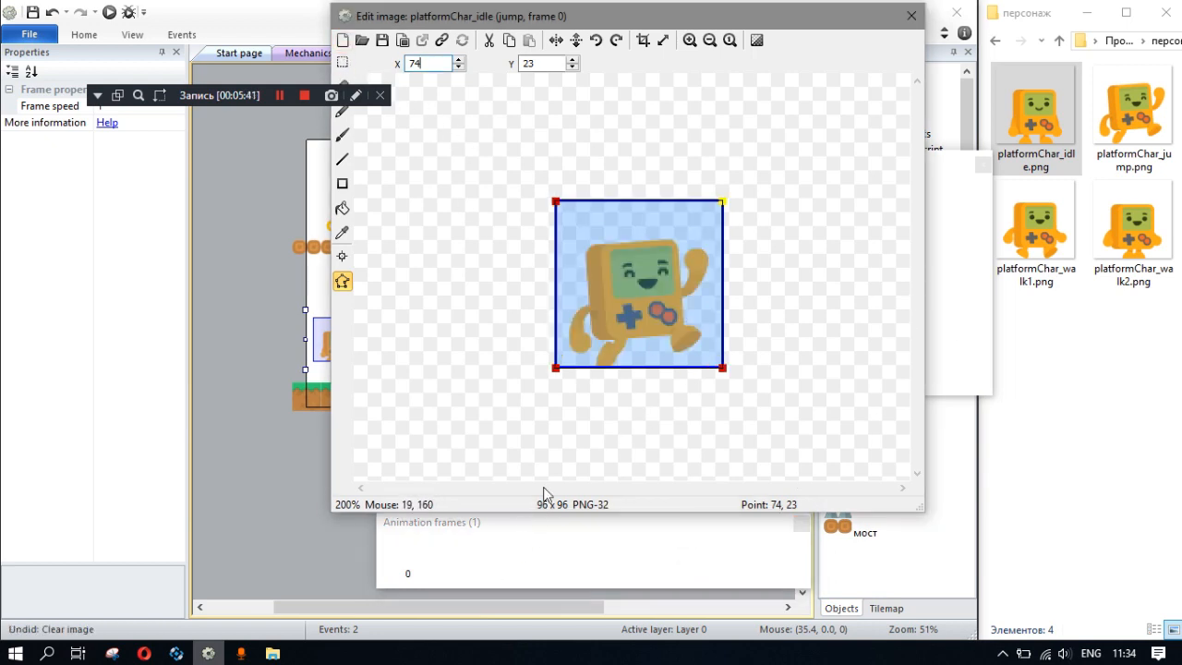
# - Load platformChar_walk1.png into the first frame of the walk animation
pyautogui.click(605, 555)
pyautogui.click(984, 282)
pyautogui.click(942, 198)
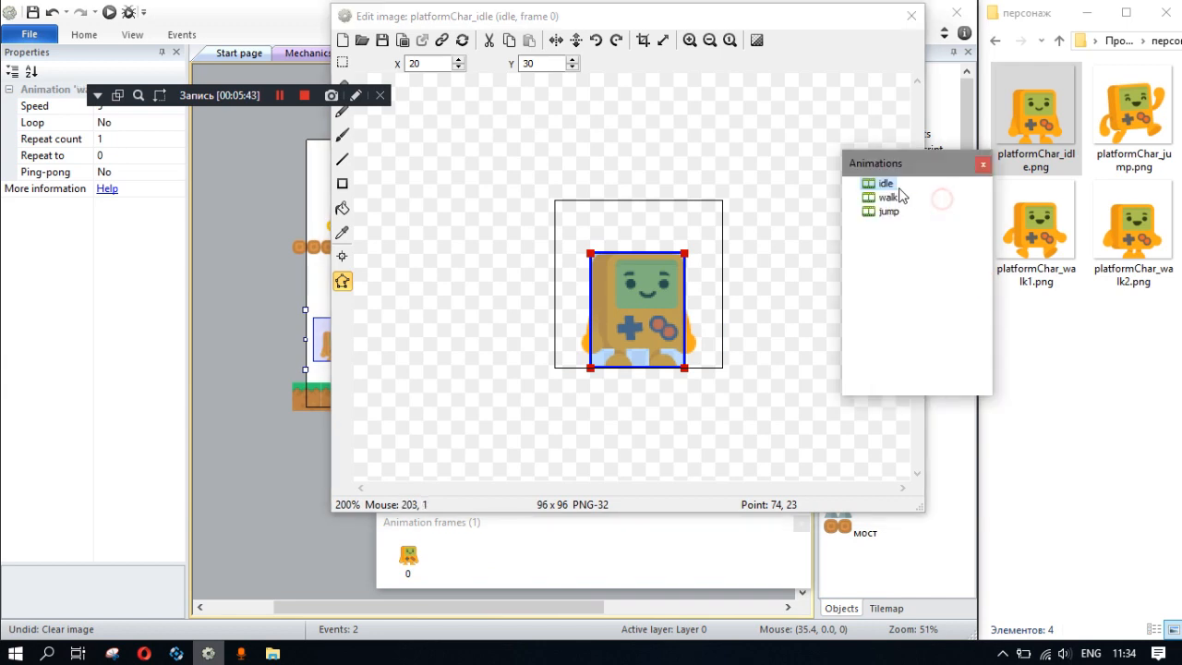
pyautogui.click(887, 198)
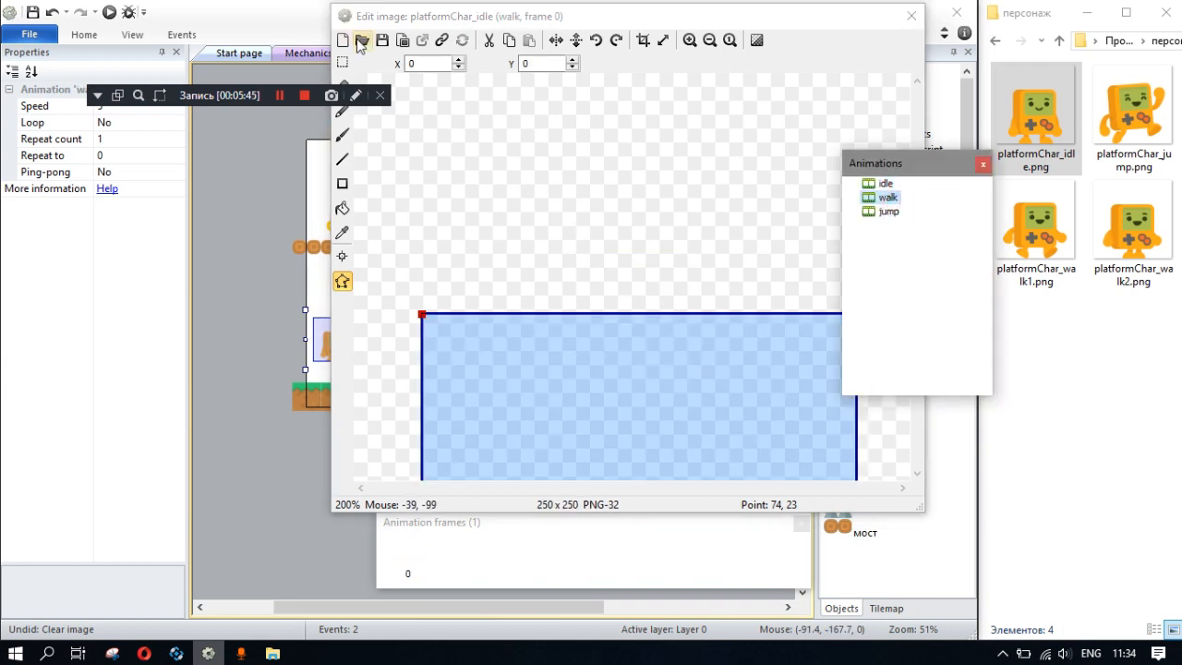
pyautogui.click(362, 41)
pyautogui.click(716, 153)
pyautogui.click(850, 185)
pyautogui.doubleClick(748, 166)
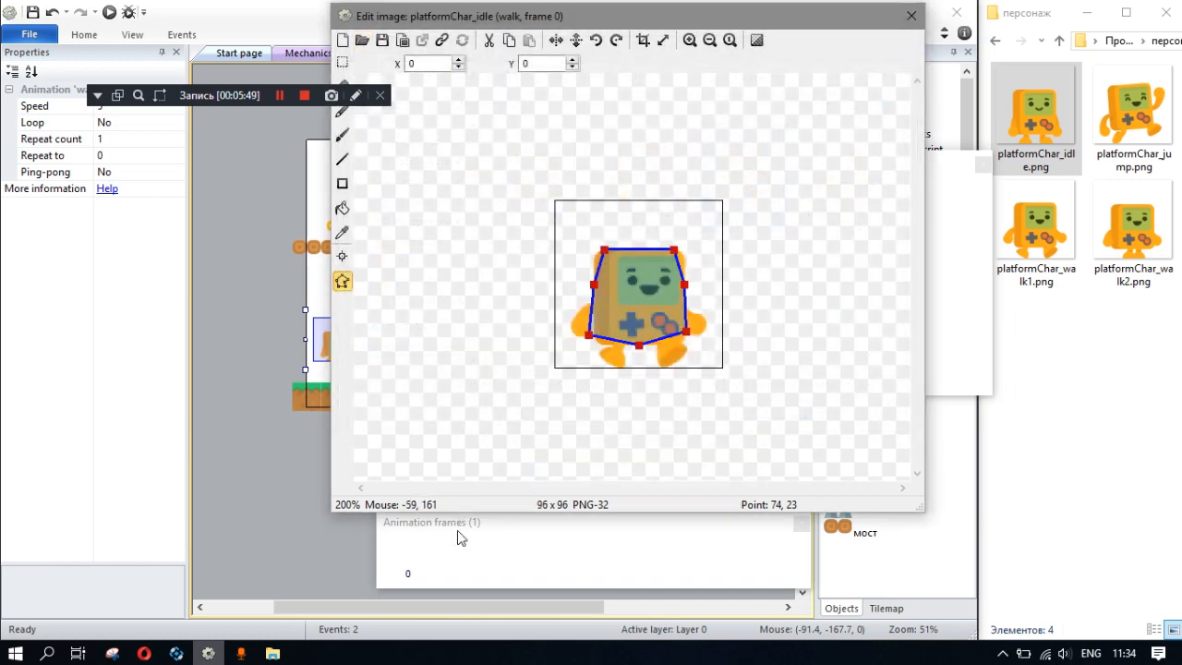
# - Import platformChar_walk2.png from file as the second frame of the walk animation
pyautogui.rightClick(462, 551)
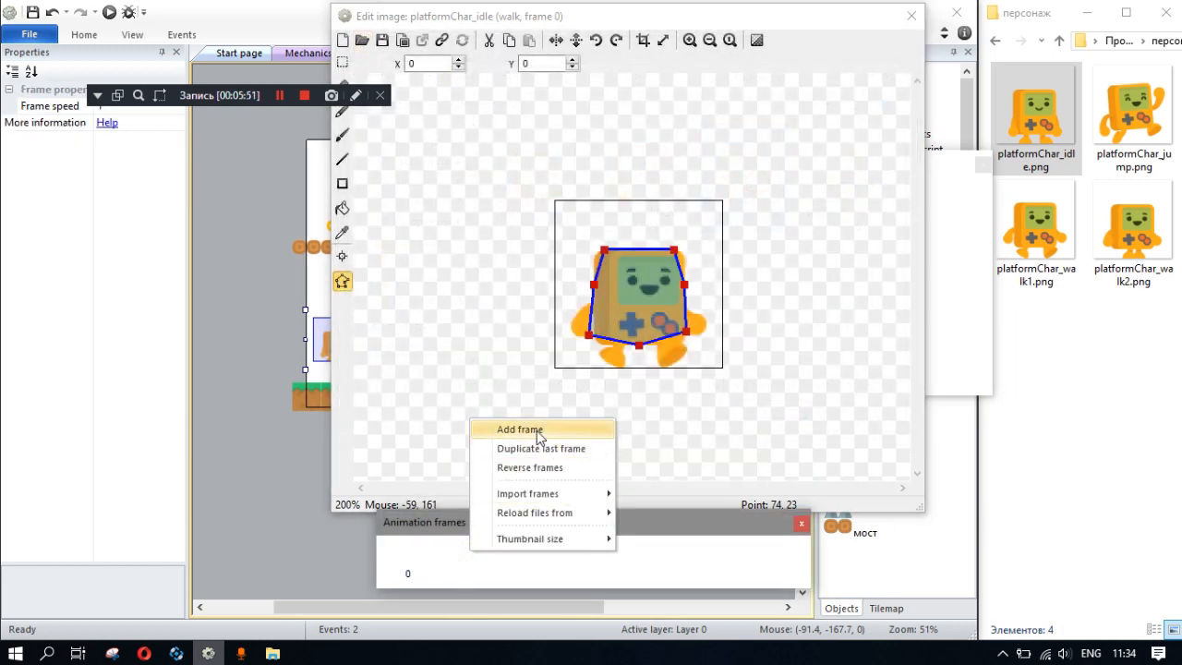
pyautogui.moveTo(580, 493)
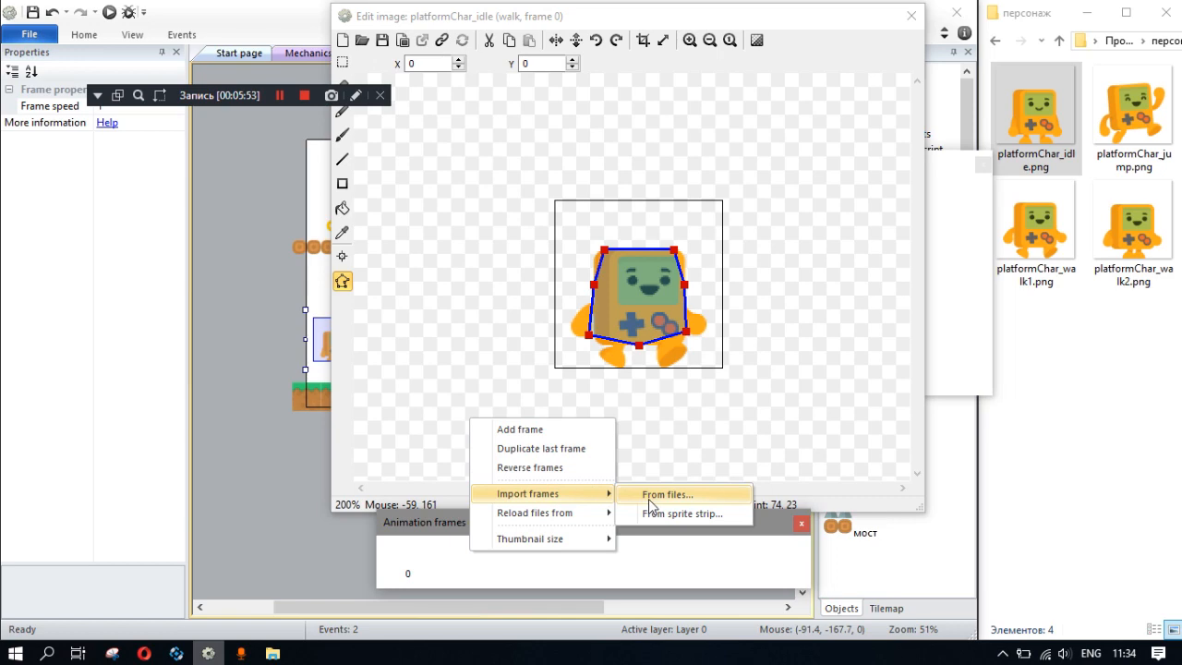
pyautogui.click(650, 496)
pyautogui.doubleClick(877, 336)
# - Switch back and forth between walk frames 0 and 1 to compare their poses and collision polygons
pyautogui.click(564, 543)
pyautogui.click(482, 556)
pyautogui.click(419, 560)
pyautogui.click(454, 560)
pyautogui.click(410, 566)
pyautogui.click(460, 564)
pyautogui.click(415, 564)
pyautogui.click(472, 564)
pyautogui.click(419, 559)
pyautogui.click(468, 562)
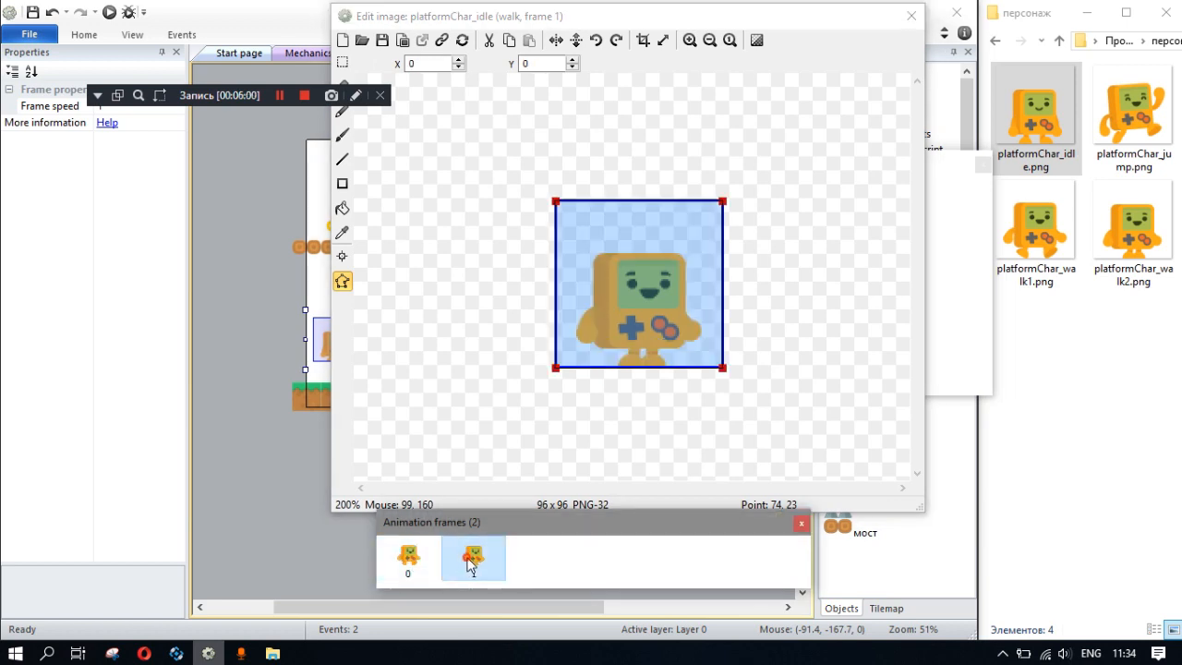
# - Return to the idle animation of the character and close its image editor
pyautogui.click(957, 226)
pyautogui.click(954, 200)
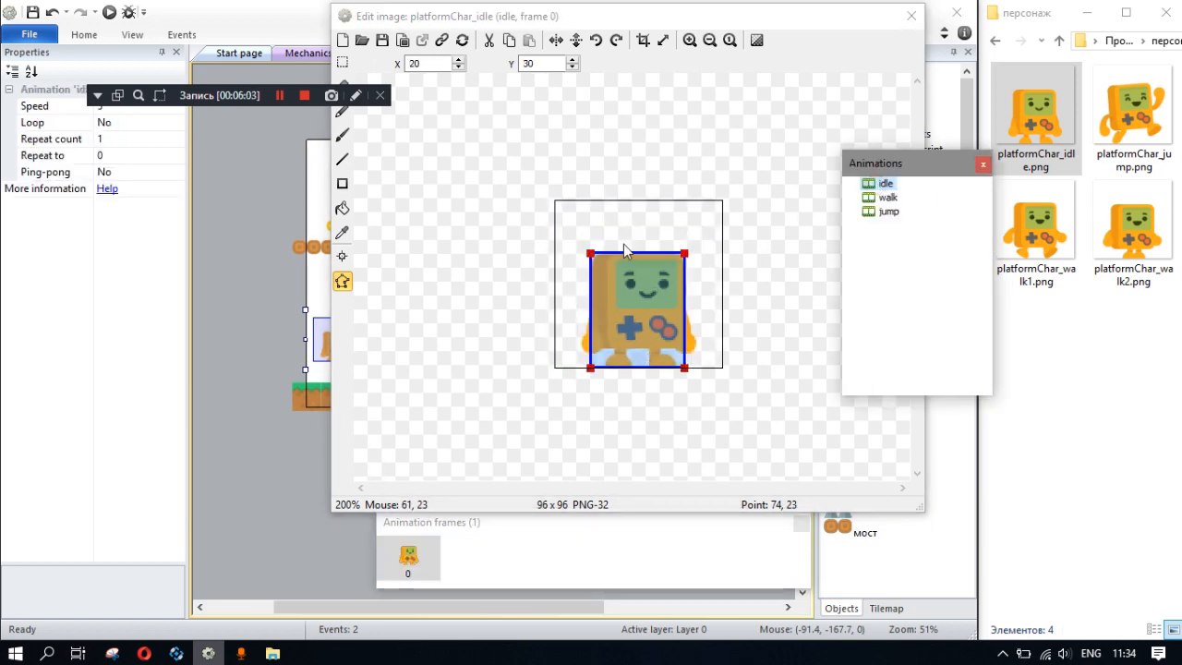
pyautogui.click(911, 15)
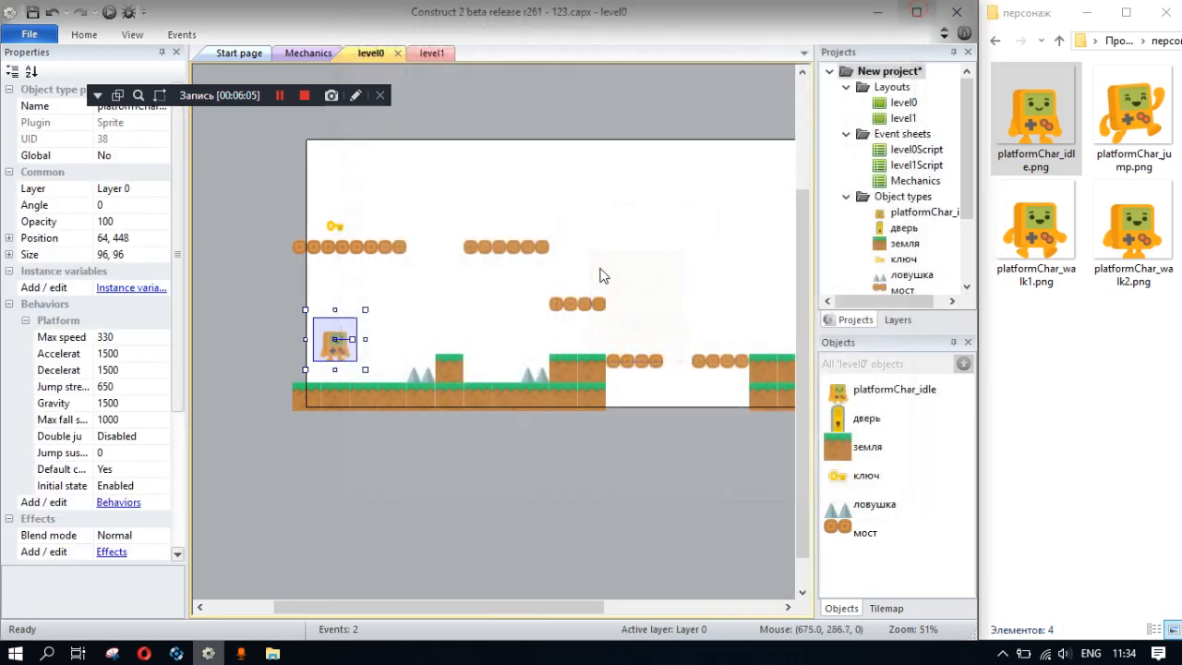
# - Delete the Platform behavior from the platformChar_idle character and close its behavior list
pyautogui.click(121, 503)
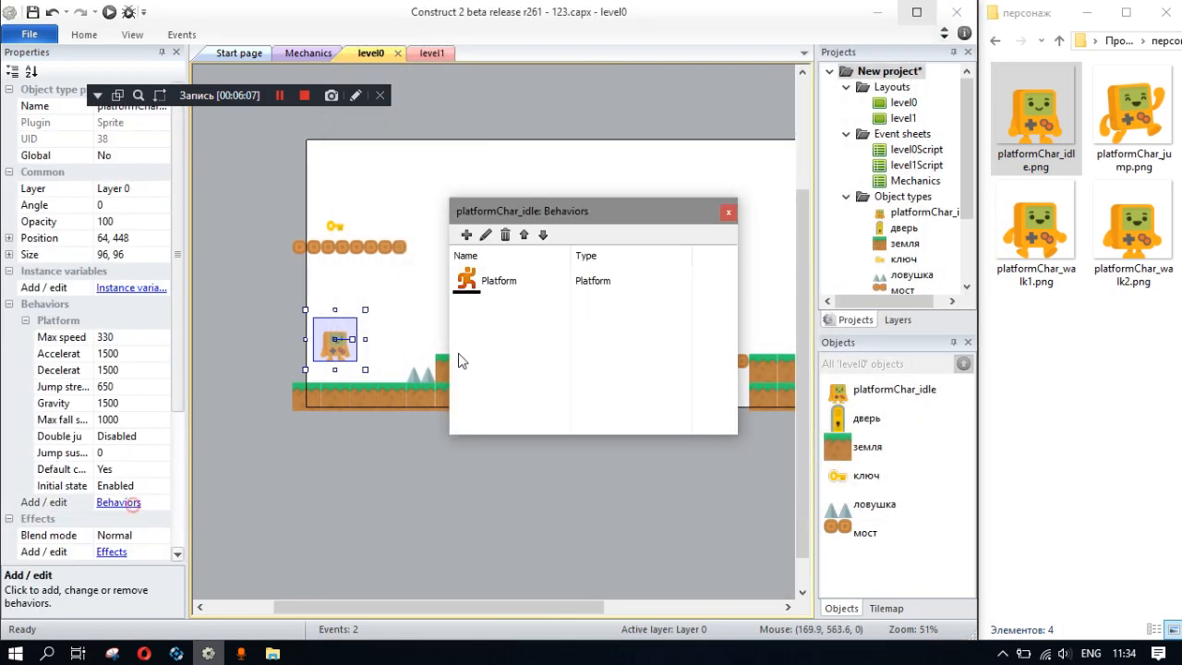
pyautogui.click(499, 280)
pyautogui.click(505, 234)
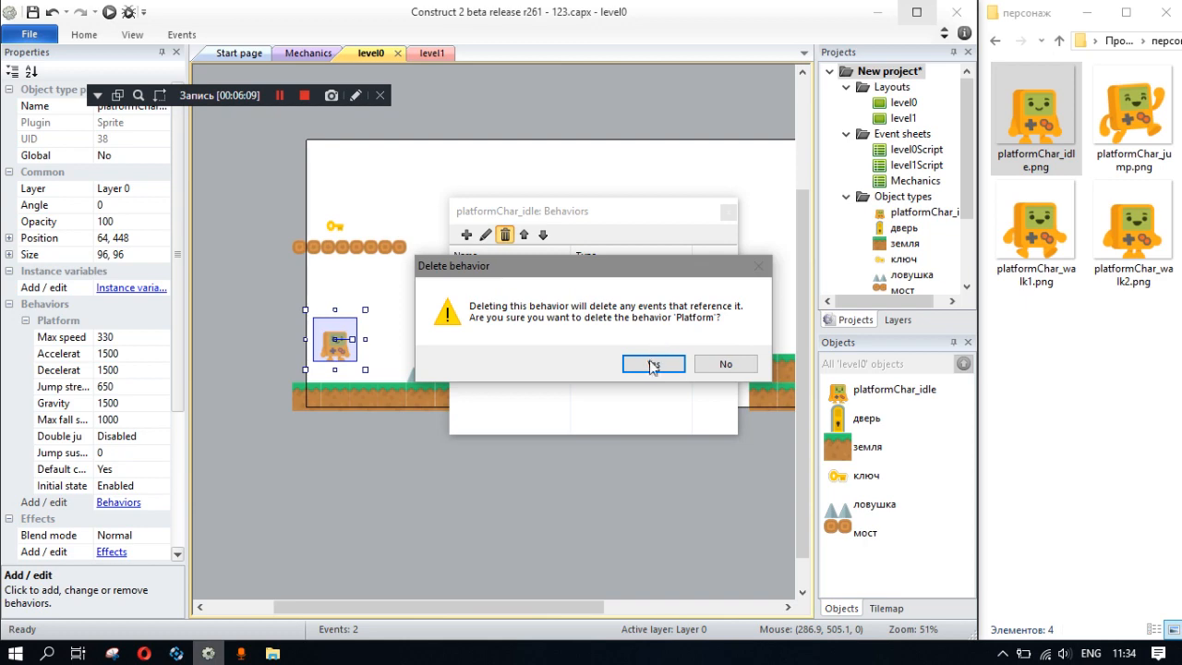
pyautogui.click(649, 366)
pyautogui.click(728, 212)
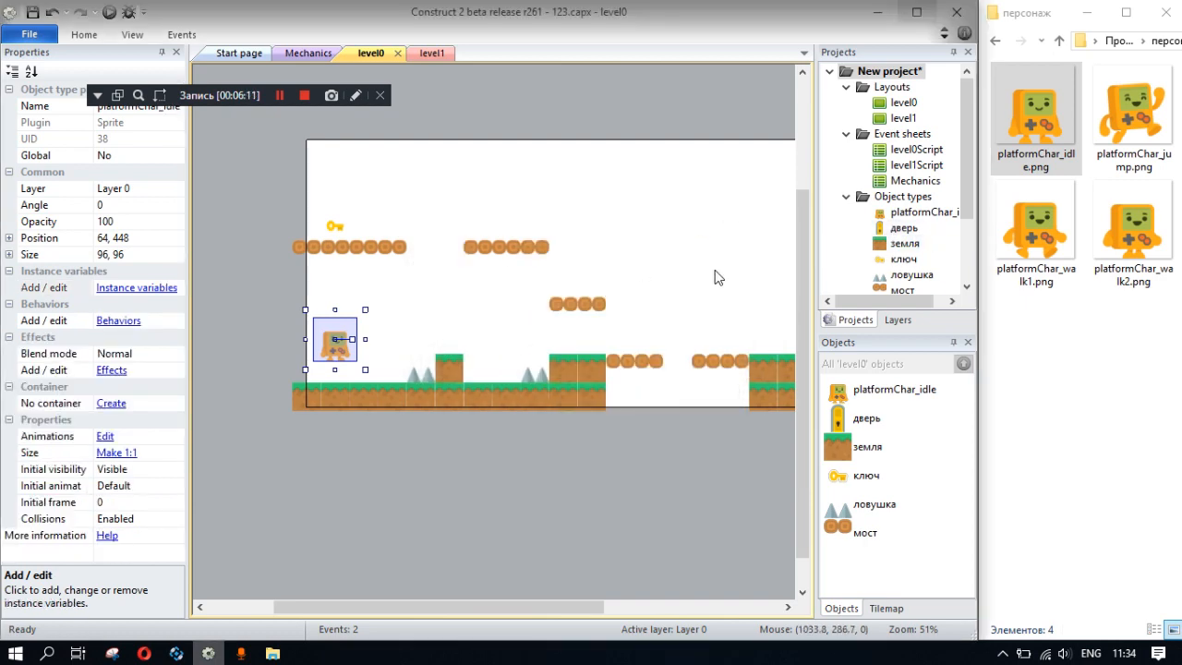
# - Insert a new Sprite object into the level0 layout near the character
pyautogui.rightClick(396, 302)
pyautogui.click(408, 315)
pyautogui.doubleClick(641, 418)
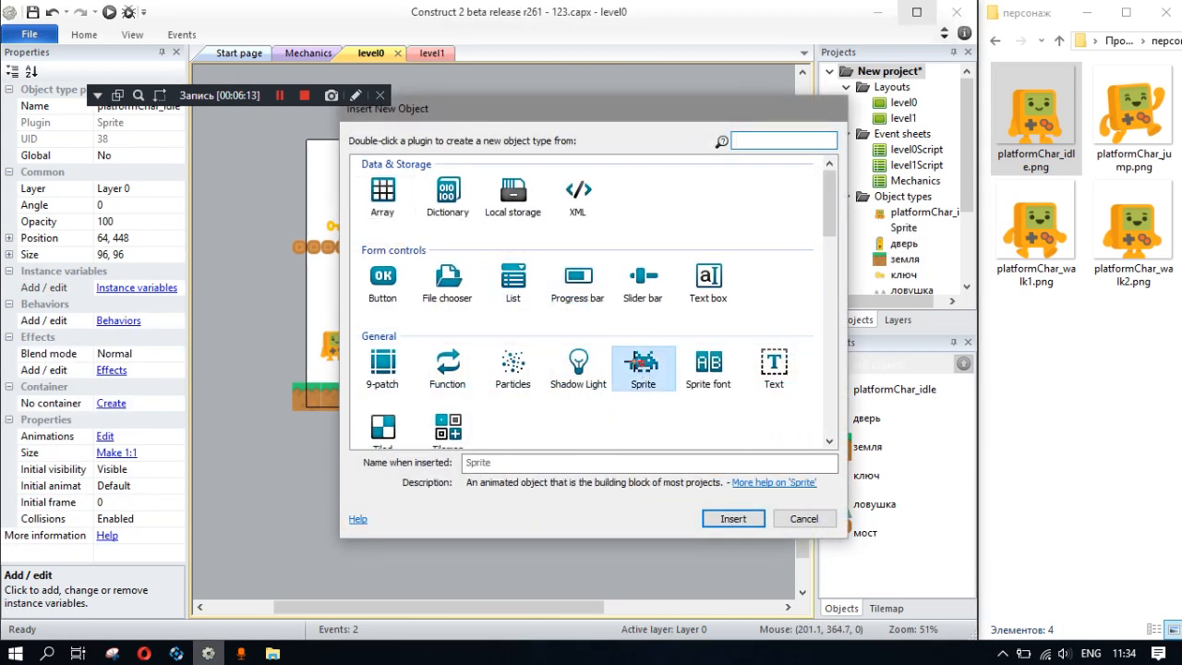
pyautogui.click(391, 338)
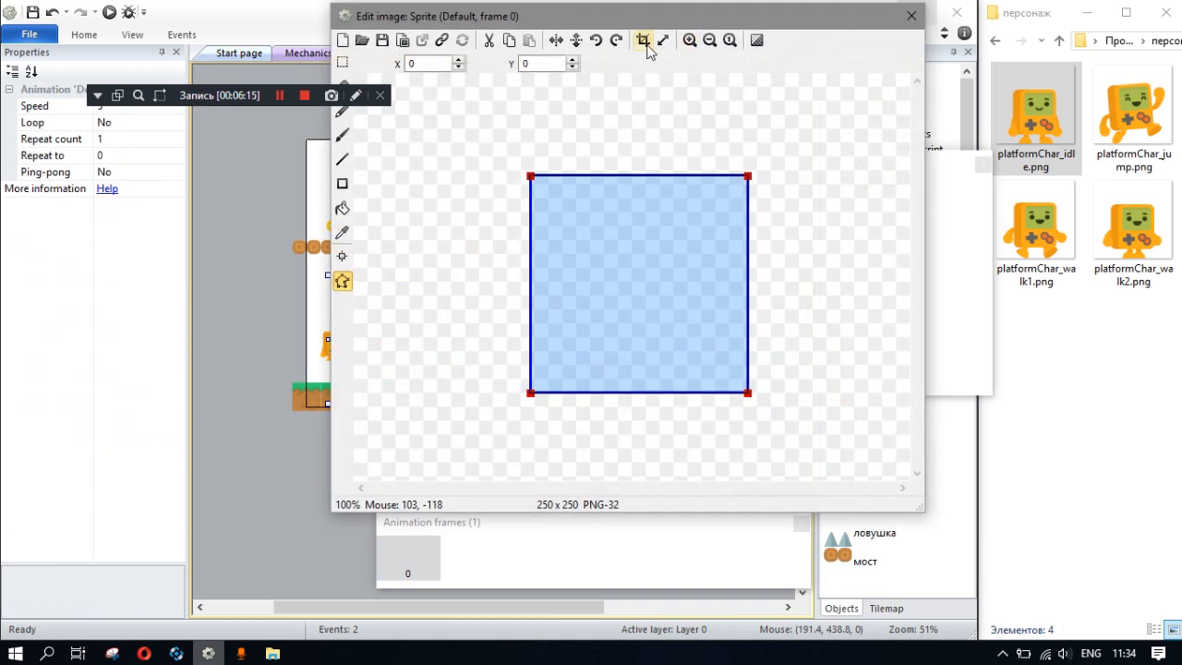
# - Resize the new sprite's image canvas to 48 x 48 pixels
pyautogui.click(540, 63)
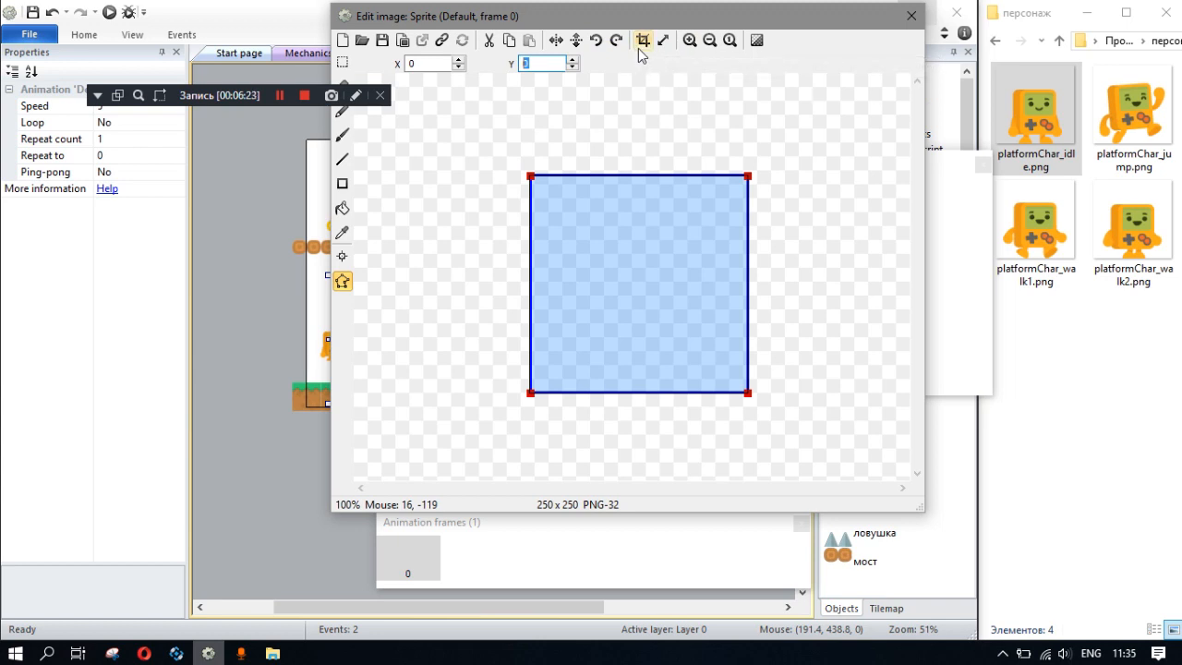
pyautogui.click(664, 39)
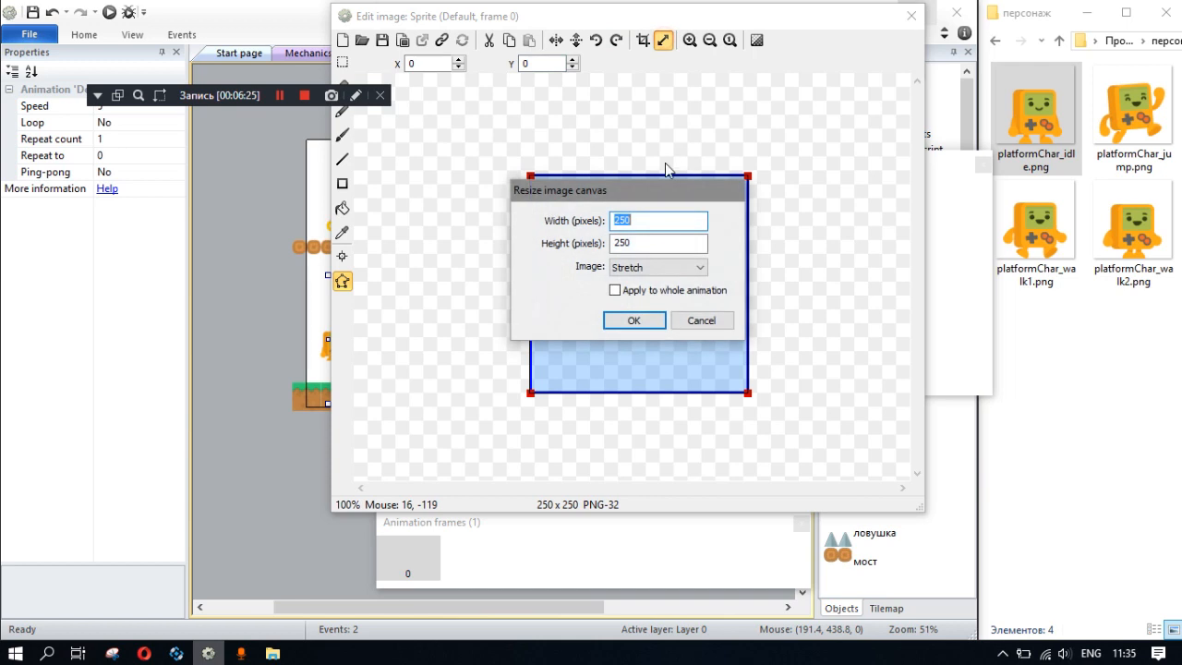
pyautogui.write('48')
pyautogui.doubleClick(640, 243)
pyautogui.write('4')
pyautogui.click(637, 321)
# - Fill the new sprite's image with yellow and close its image editor
pyautogui.click(341, 208)
pyautogui.click(636, 294)
pyautogui.click(188, 324)
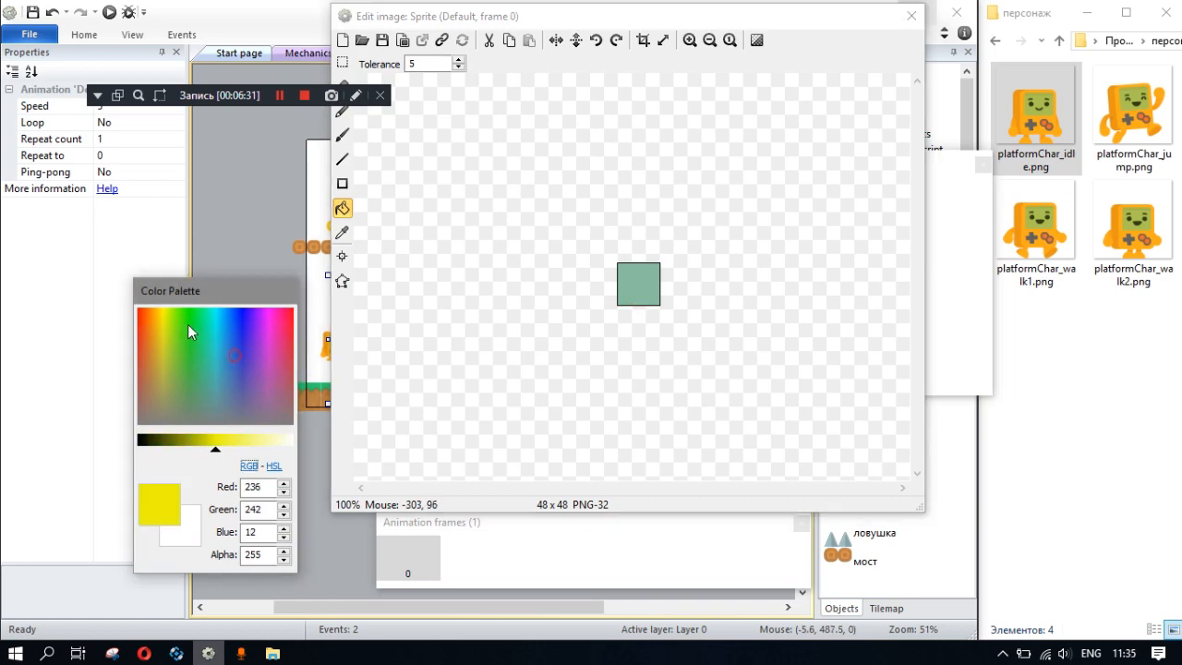
pyautogui.click(634, 285)
pyautogui.click(911, 15)
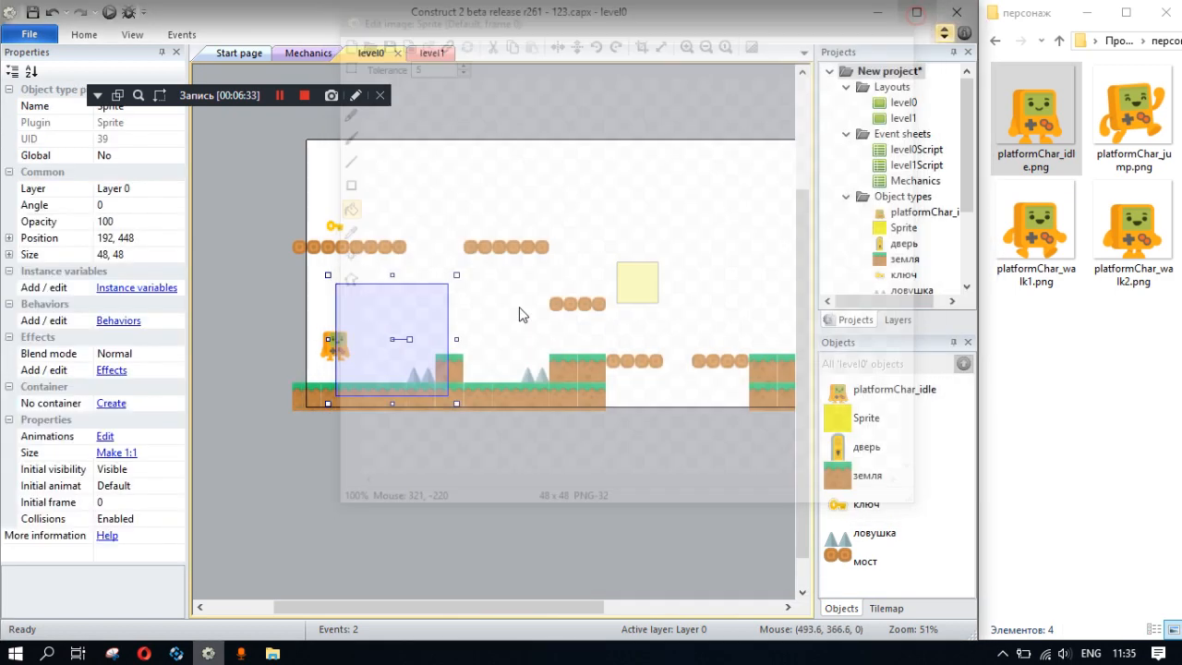
# - Move the yellow square beside the character, to position 128, 448
pyautogui.keyDown('ctrl'); pyautogui.scroll(5, 397, 343); pyautogui.keyUp('ctrl')
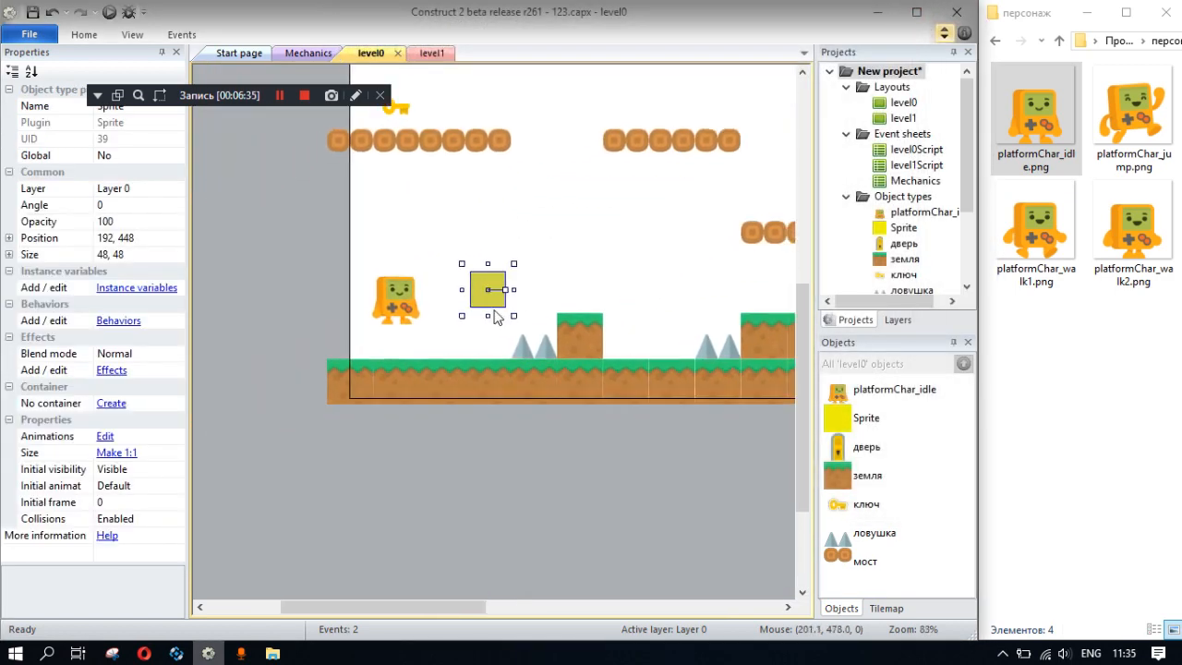
pyautogui.moveTo(488, 290); pyautogui.dragTo(422, 291)
pyautogui.click(406, 305)
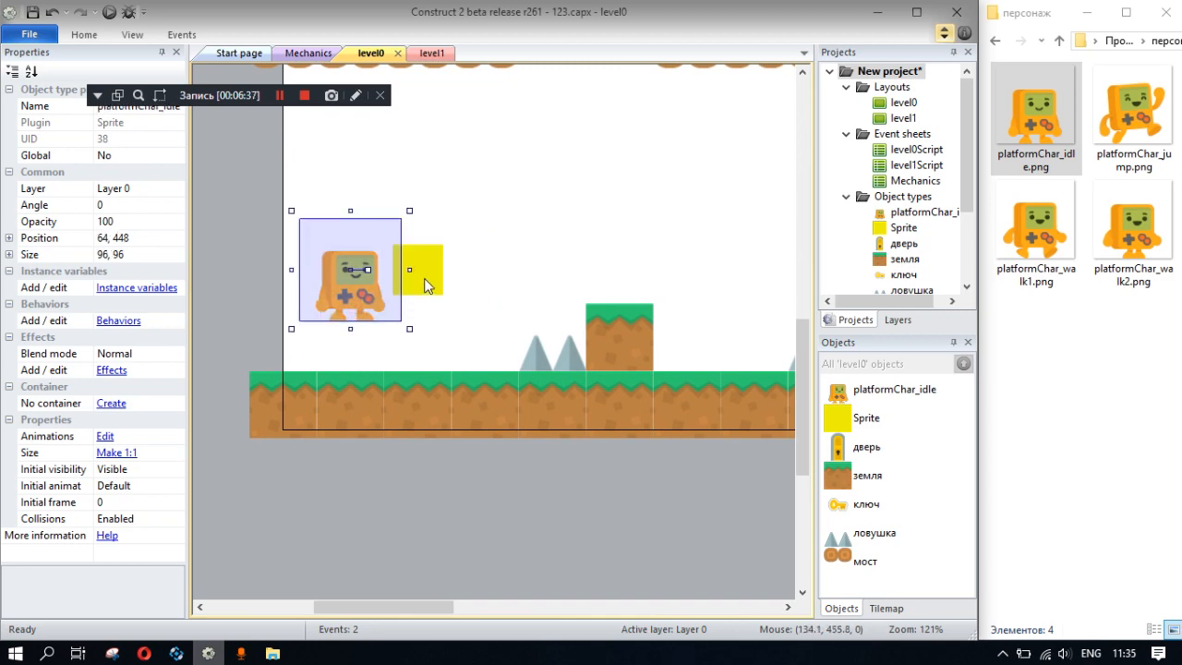
pyautogui.click(417, 277)
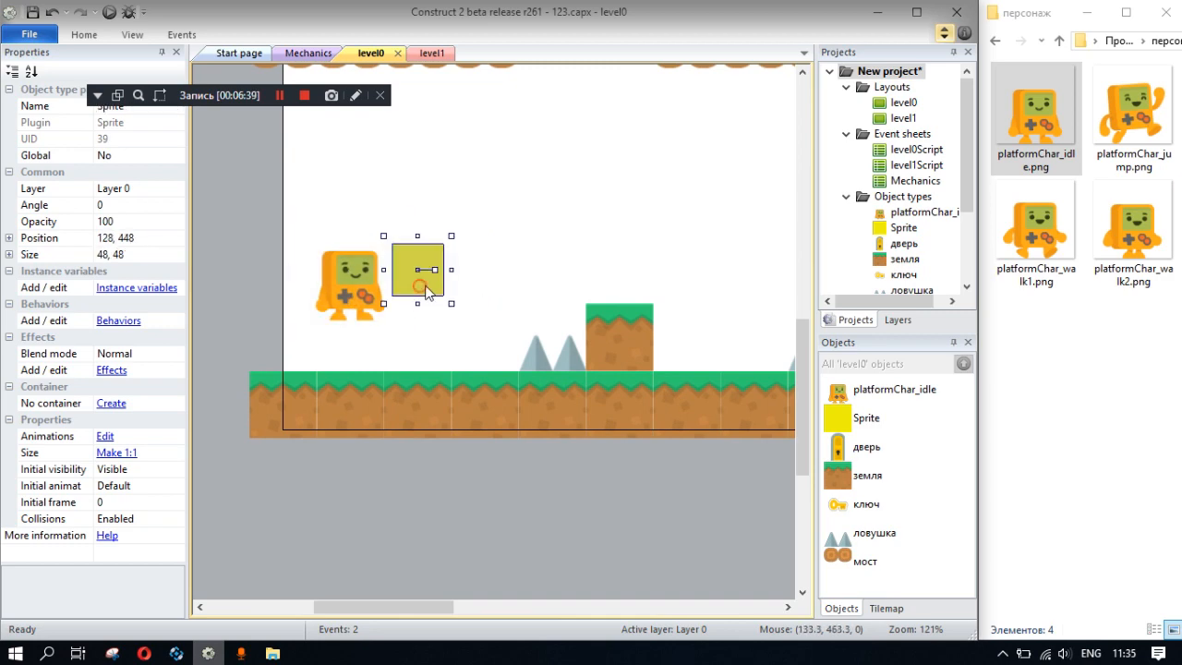
# - Set the yellow square's origin to its bottom centre at 24, 48 and close the image editor
pyautogui.doubleClick(418, 277)
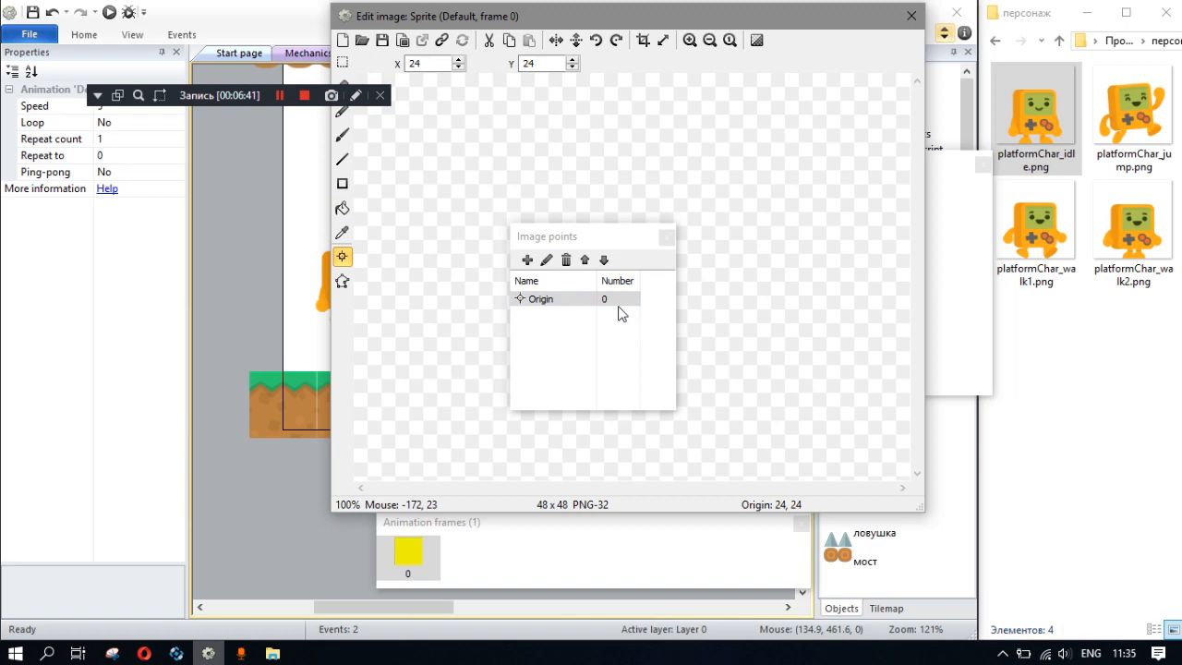
pyautogui.keyDown('ctrl'); pyautogui.scroll(5, 640, 300); pyautogui.keyUp('ctrl')
pyautogui.keyDown('ctrl'); pyautogui.scroll(-2, 691, 369); pyautogui.keyUp('ctrl')
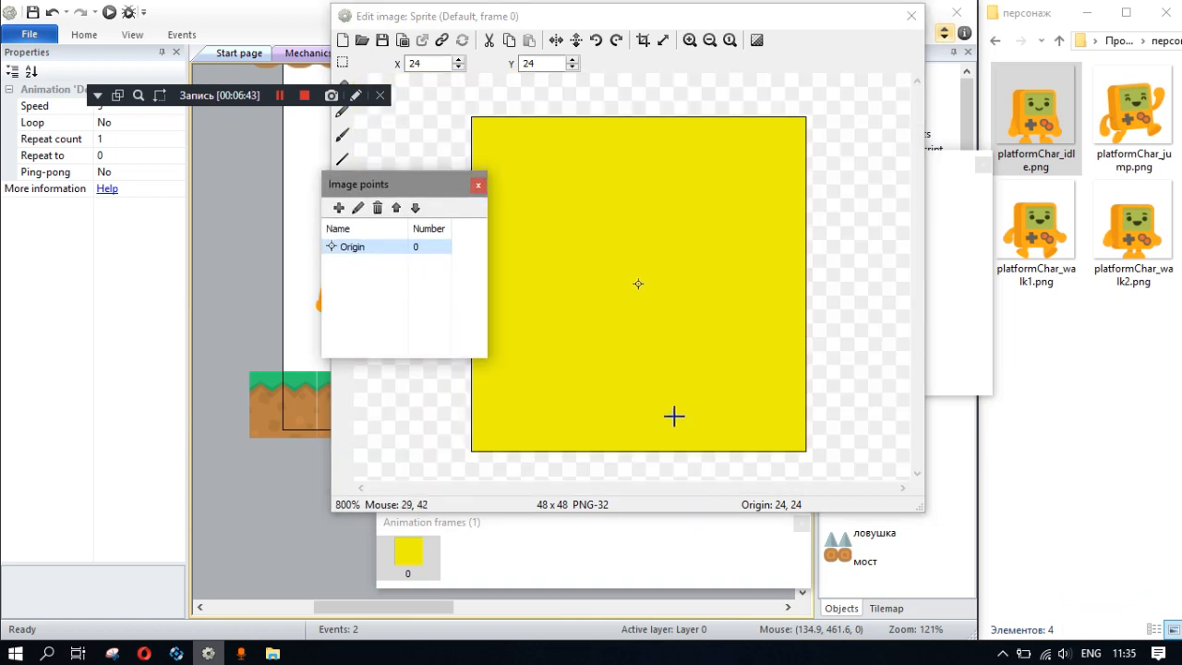
pyautogui.click(638, 450)
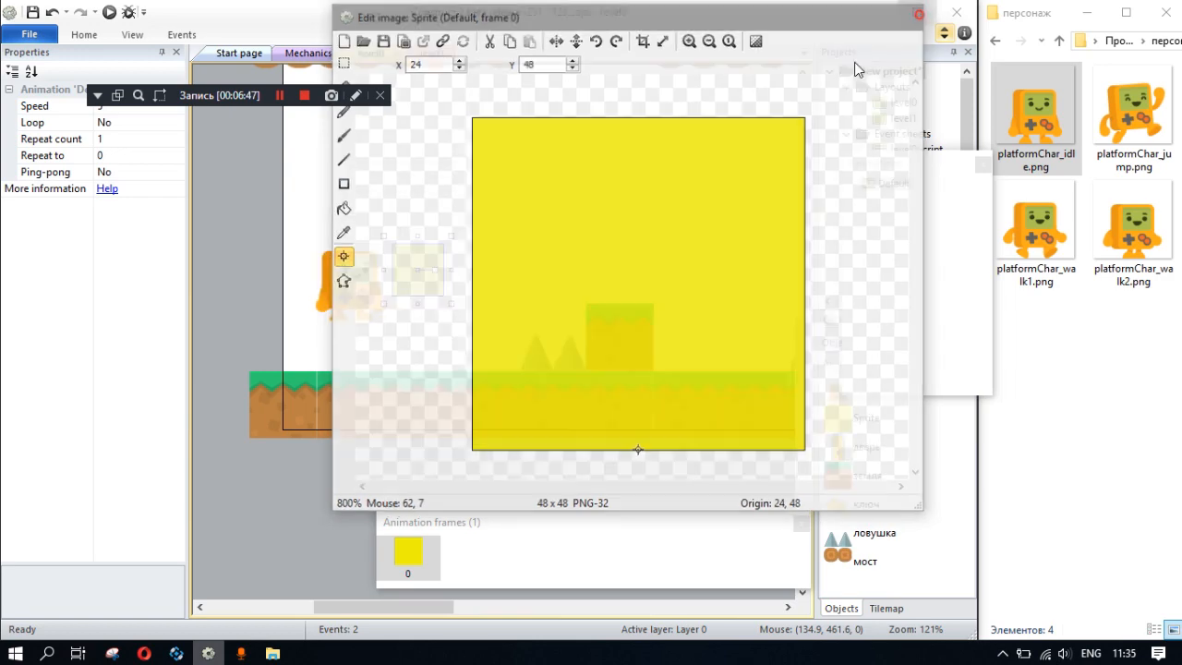
pyautogui.click(911, 16)
# - Set the origin of the character's idle frame to the bottom centre at 48, 96
pyautogui.doubleClick(397, 299)
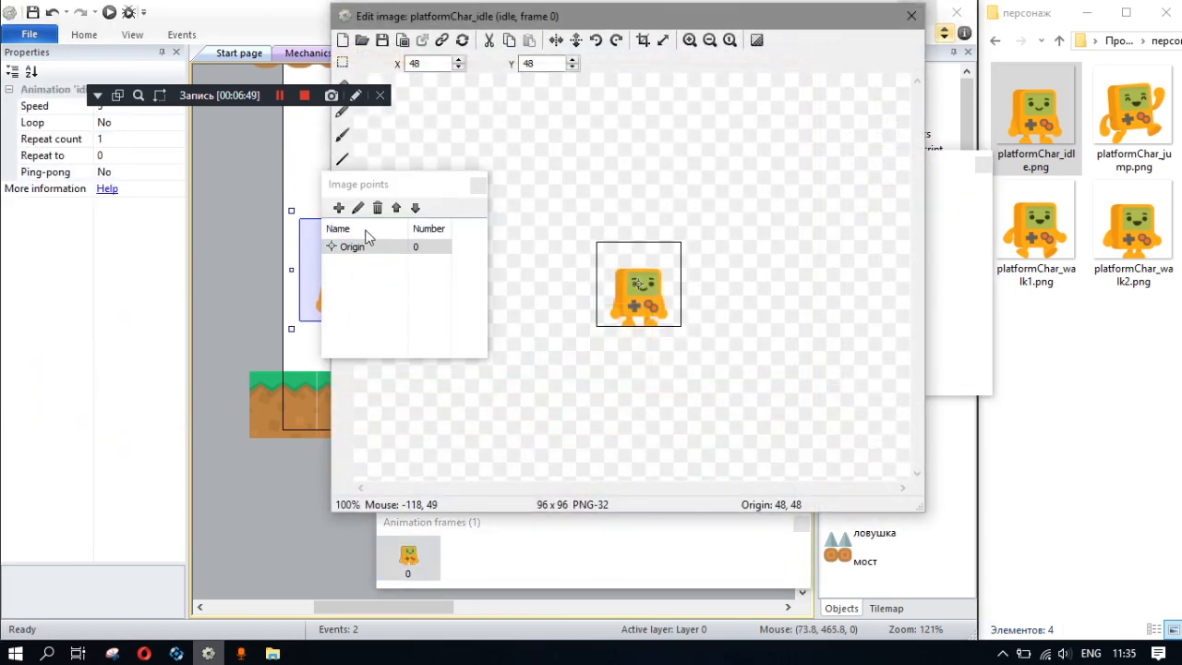
pyautogui.scroll(3, 619, 323)
pyautogui.scroll(-2, 637, 360)
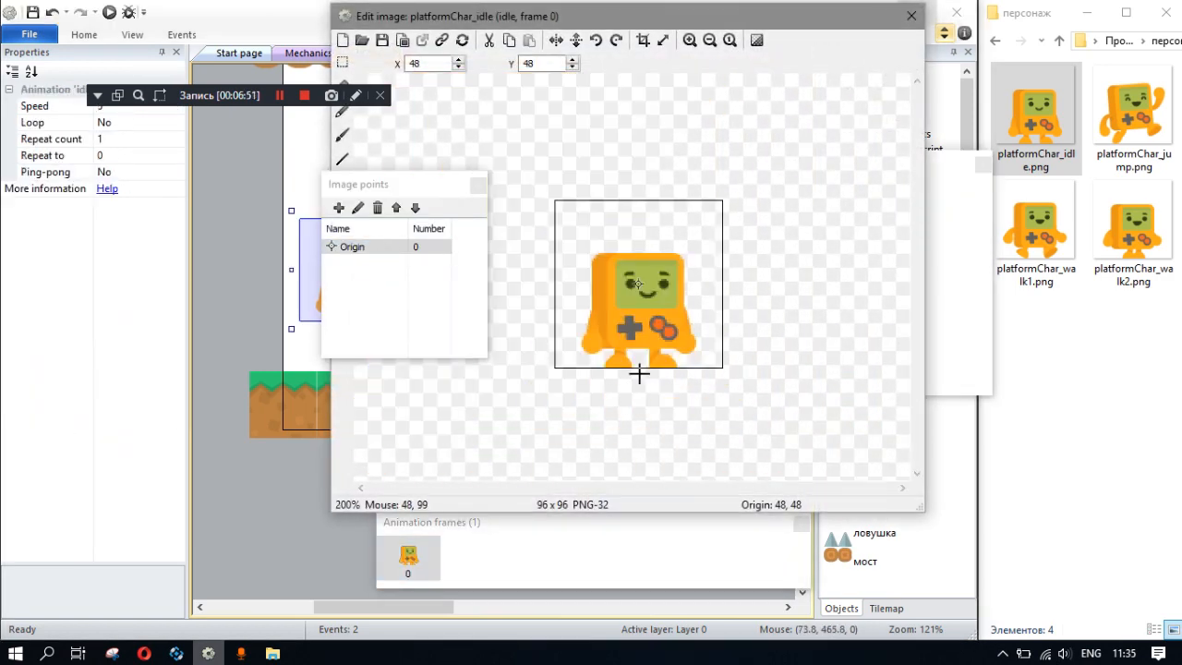
pyautogui.scroll(1, 640, 379)
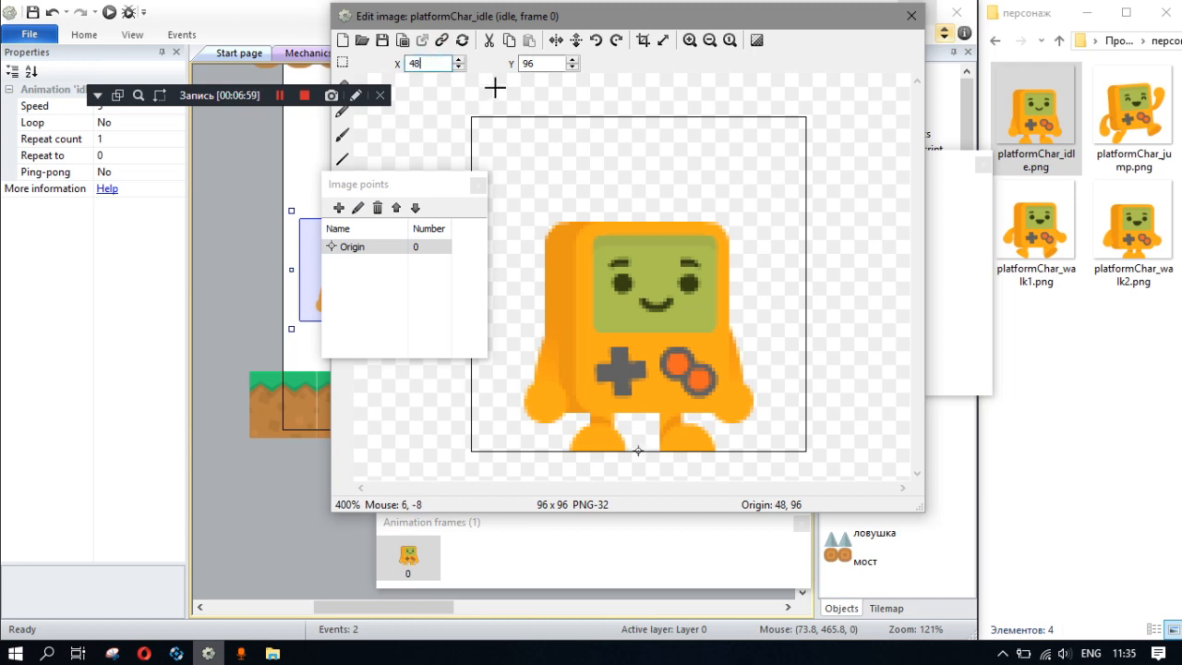
# - Apply the idle frame's origin to all of the character's animations and close the image editor
pyautogui.moveTo(406, 184); pyautogui.dragTo(456, 171)
pyautogui.rightClick(436, 235)
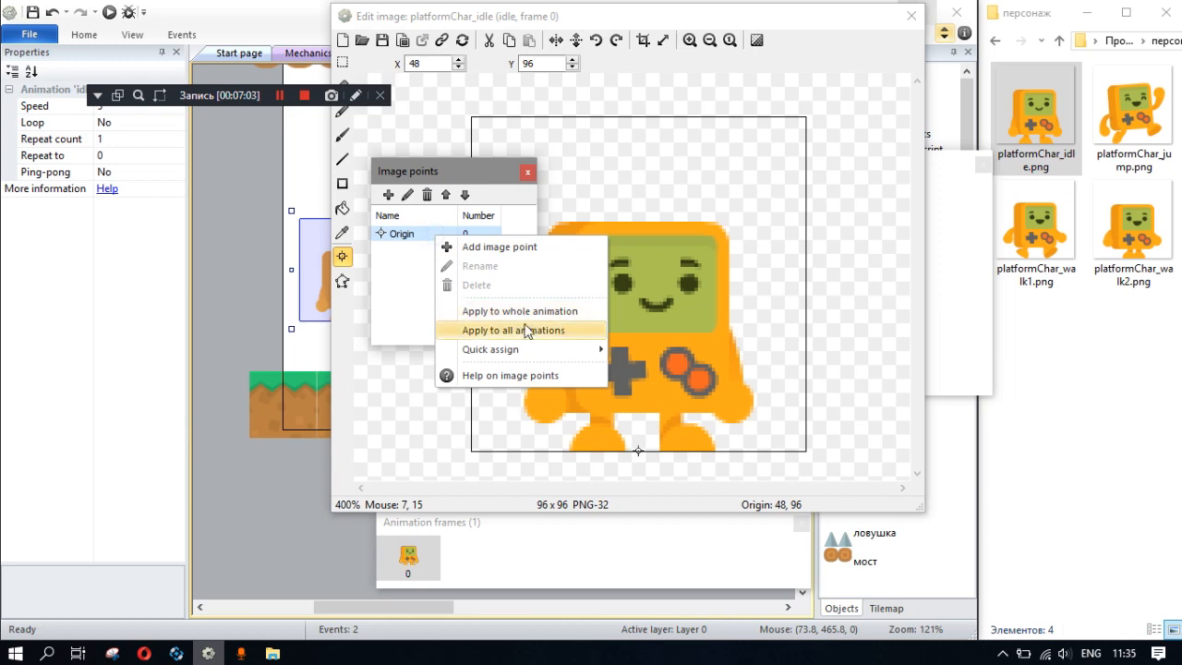
pyautogui.click(526, 330)
pyautogui.click(528, 298)
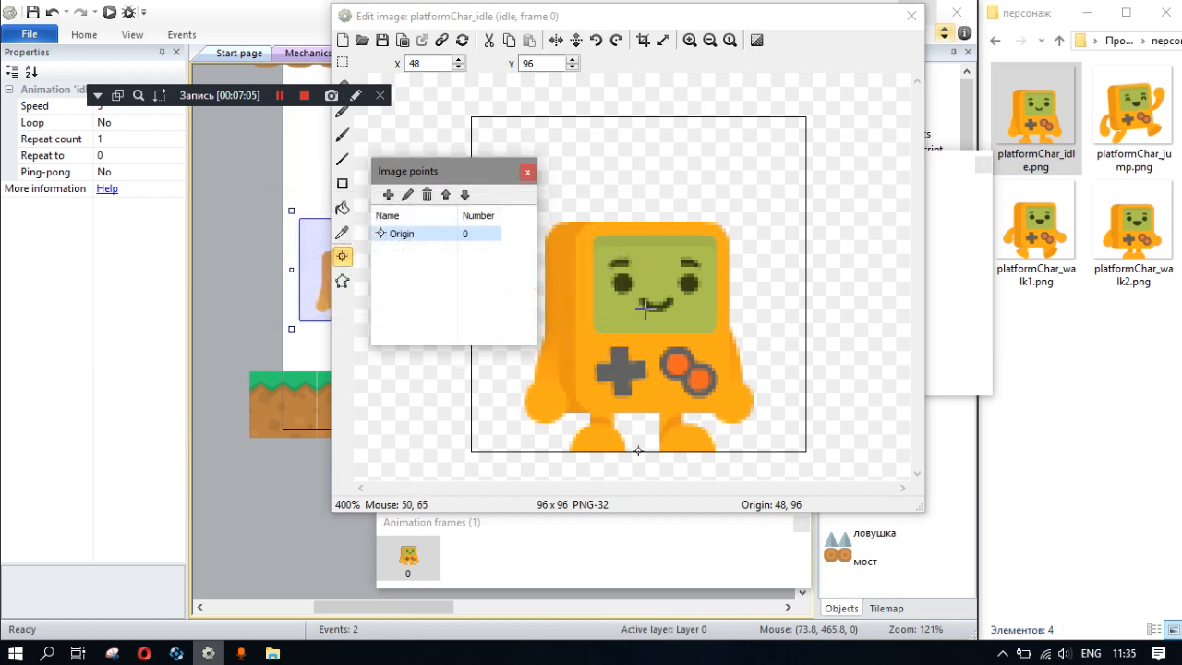
pyautogui.click(911, 15)
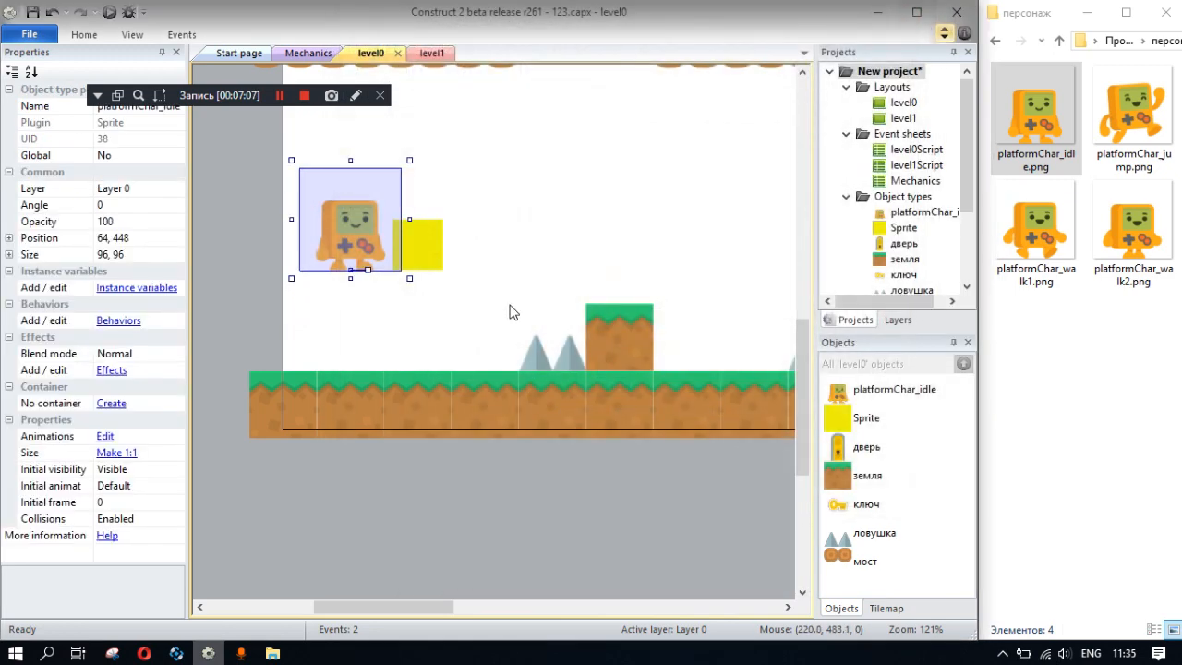
# - Add the Platform behavior to the yellow square sprite and close its behavior list
pyautogui.click(388, 257)
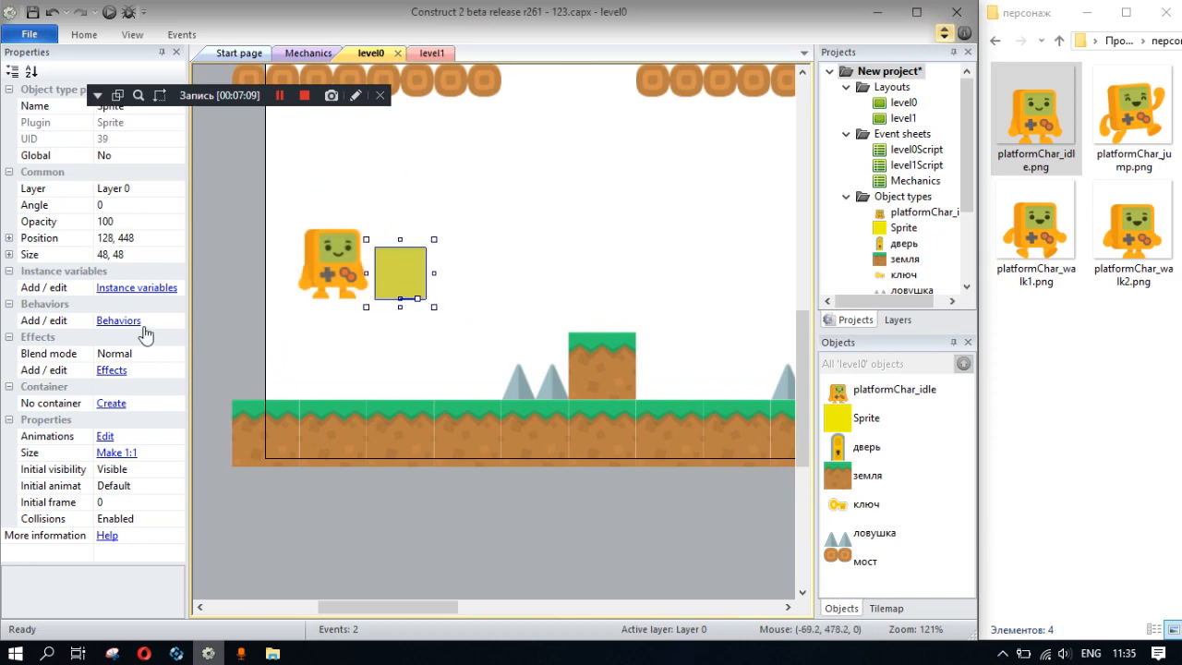
pyautogui.click(118, 321)
pyautogui.click(467, 235)
pyautogui.scroll(-5, 572, 342)
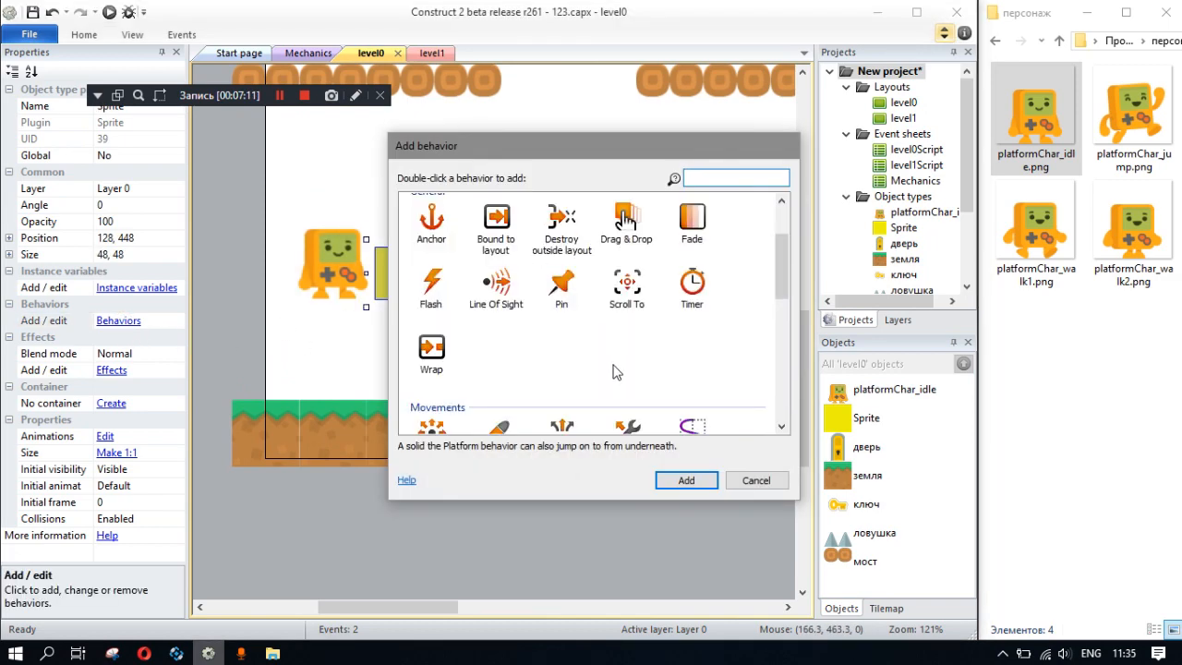
pyautogui.click(561, 334)
pyautogui.doubleClick(562, 332)
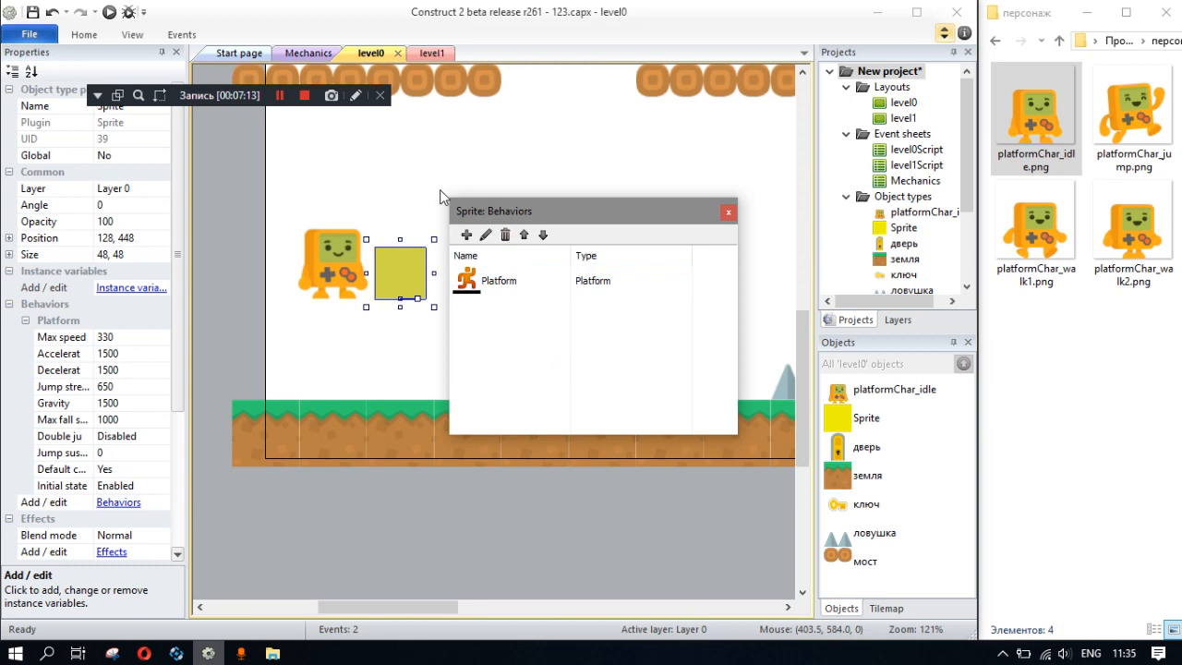
pyautogui.moveTo(236, 101); pyautogui.dragTo(361, 37)
pyautogui.click(728, 212)
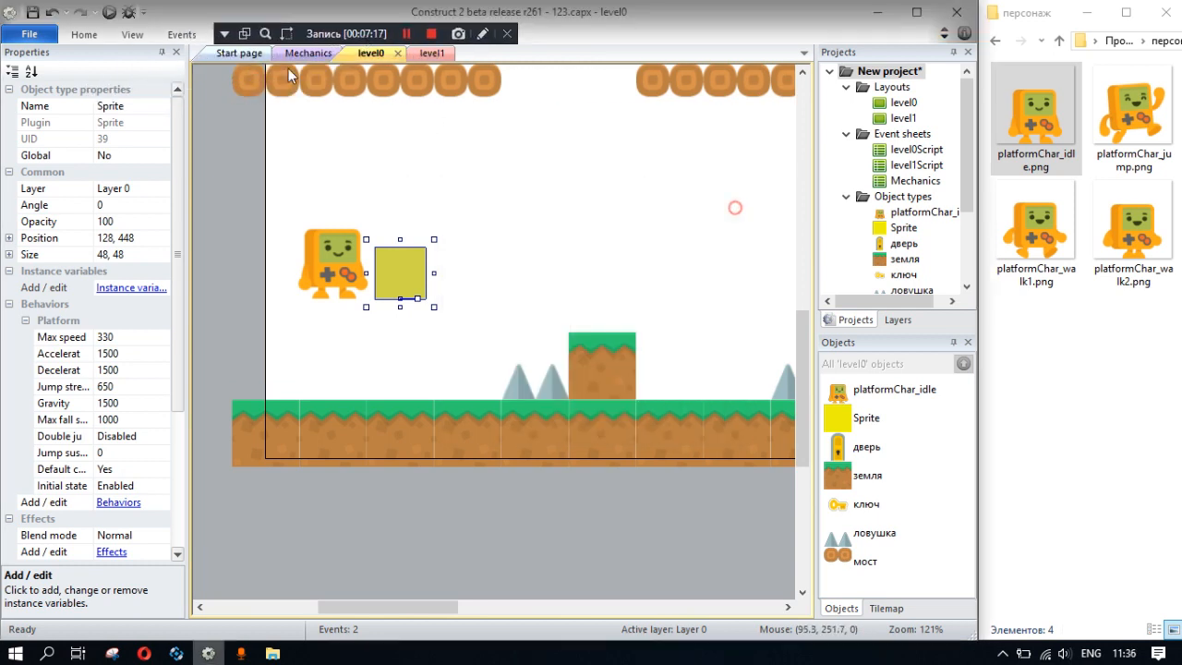
# - Preview the level, test moving the yellow square left and right and jumping, and close the preview
pyautogui.click(110, 12)
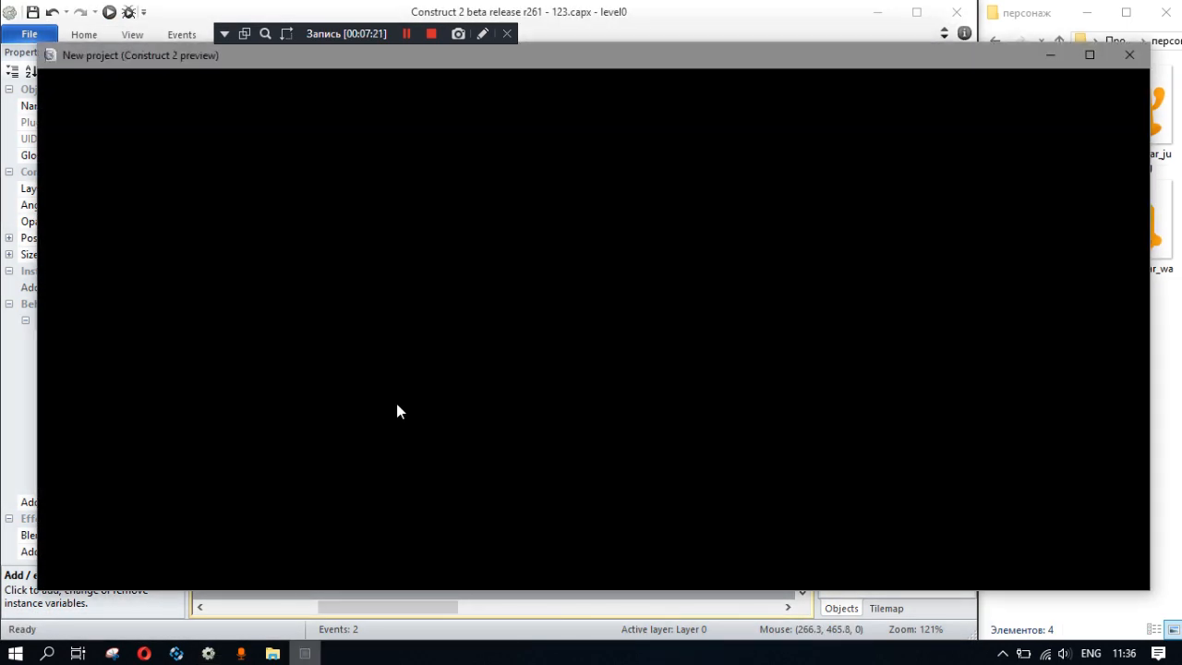
pyautogui.press('Right')
pyautogui.press('Up')
pyautogui.press('Left')
pyautogui.press('Up')
pyautogui.press('Right')
pyautogui.press('Left')
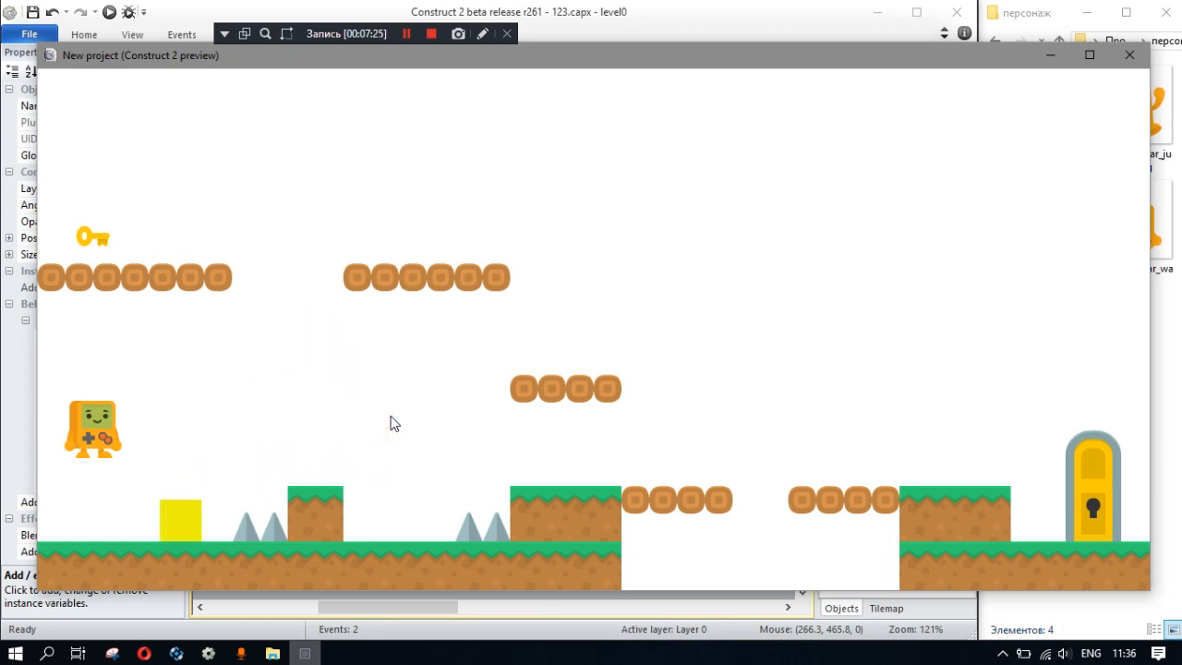
pyautogui.press('Right')
pyautogui.click(1130, 55)
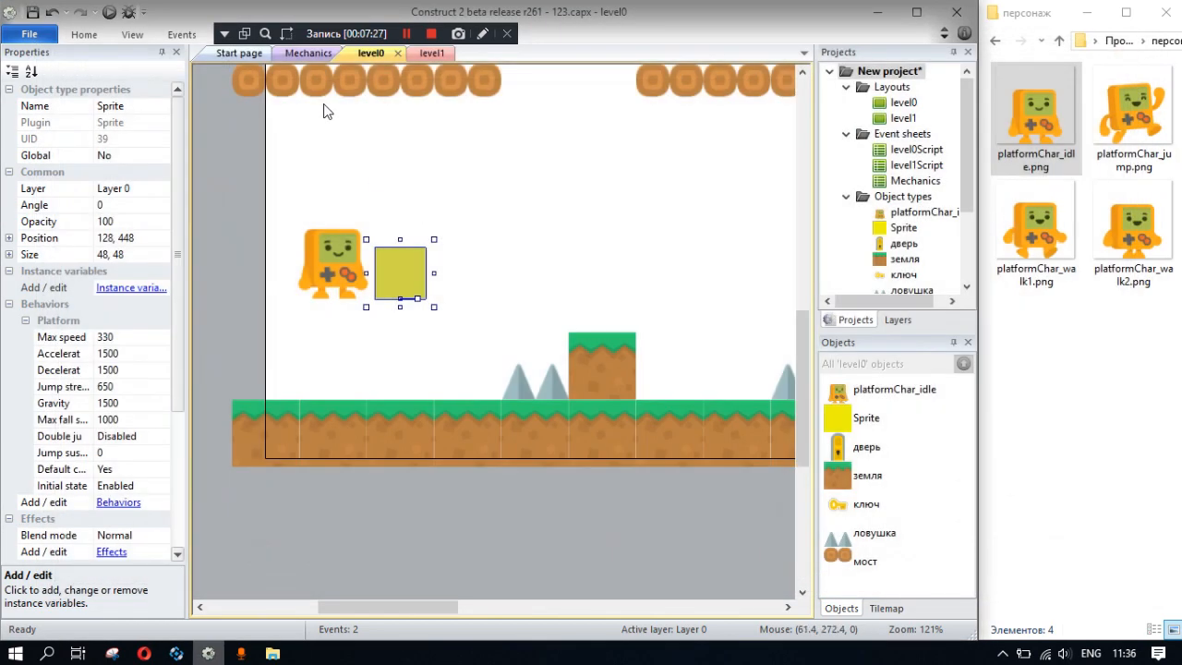
pyautogui.click(304, 53)
pyautogui.rightClick(367, 194)
pyautogui.click(417, 207)
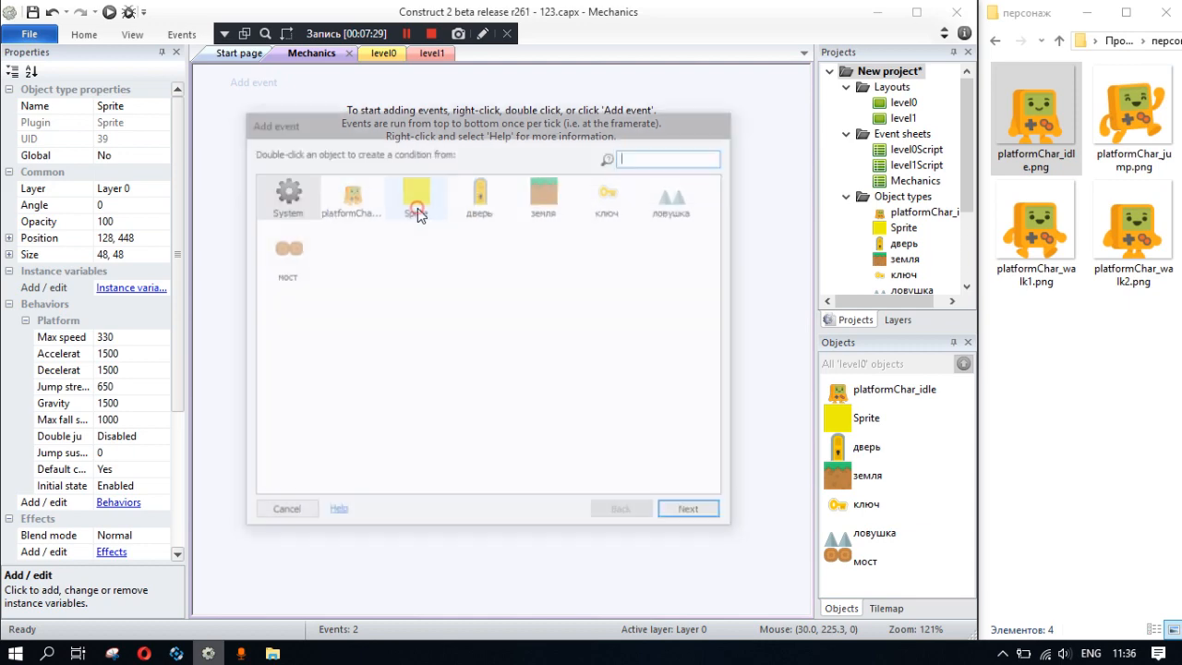
pyautogui.doubleClick(284, 203)
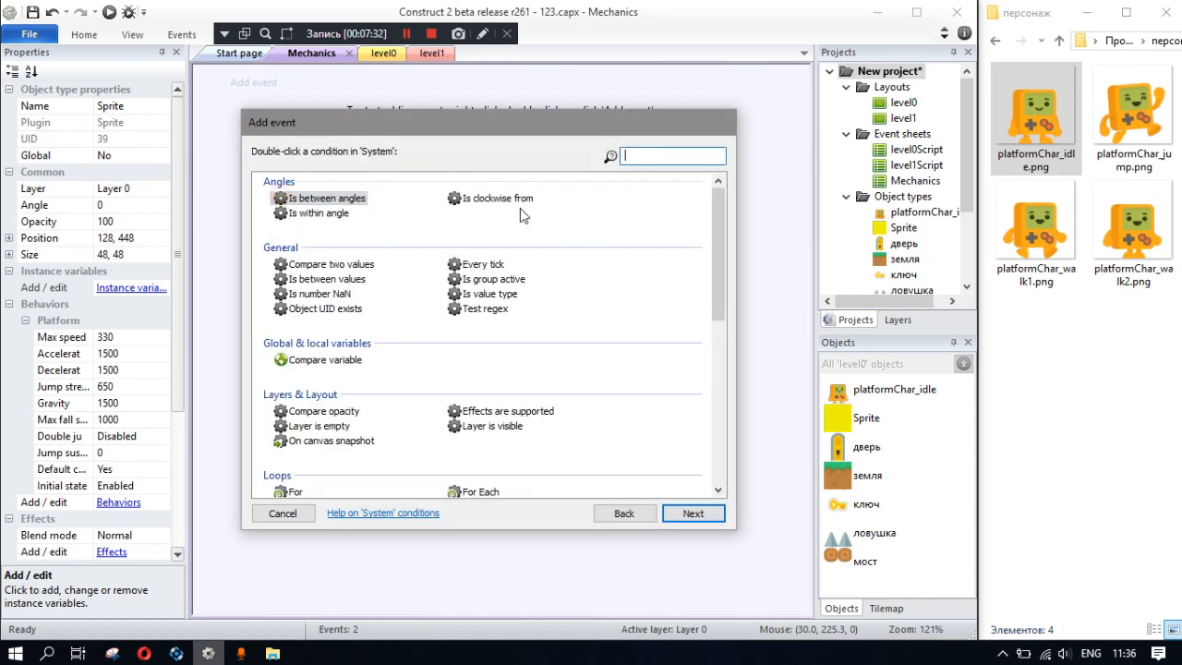
pyautogui.click(621, 514)
pyautogui.click(283, 513)
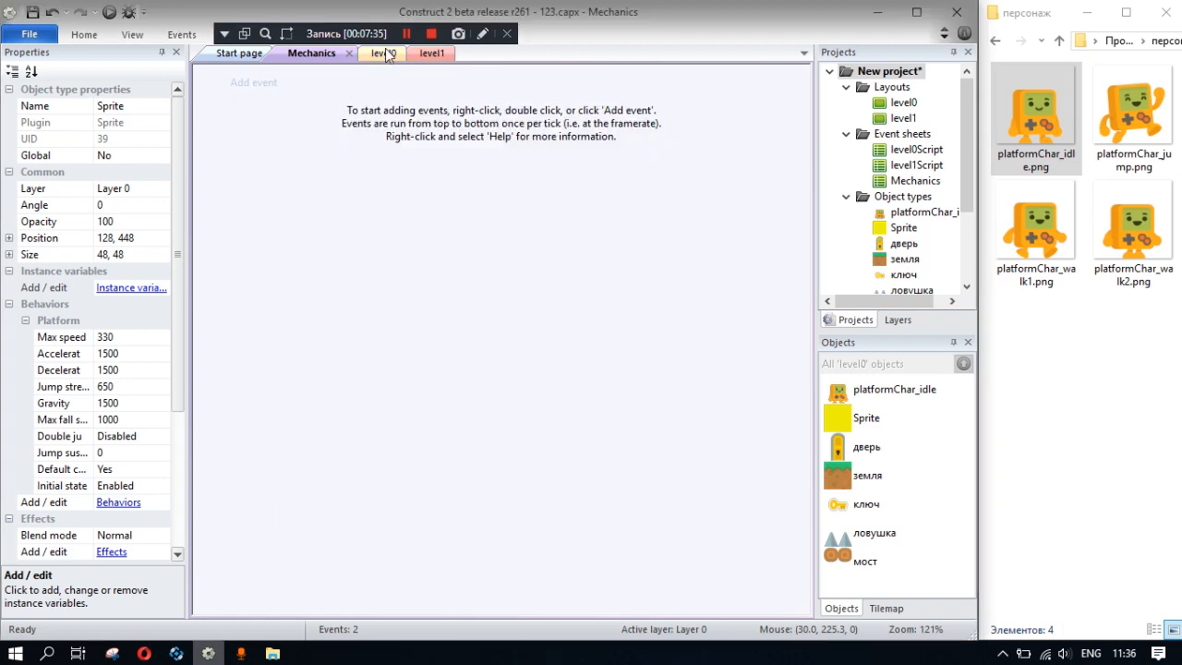
# - Add the Pin behavior to the character sprite in the level0 layout and close its behavior list
pyautogui.click(239, 53)
pyautogui.click(371, 53)
pyautogui.click(349, 280)
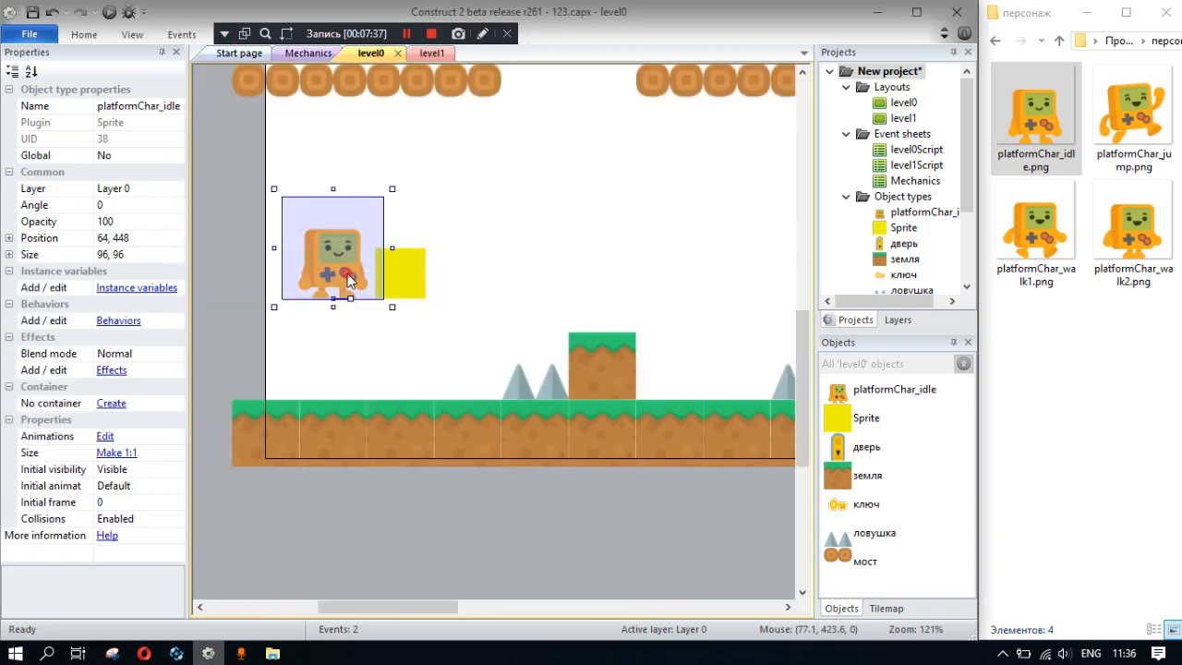
pyautogui.click(119, 321)
pyautogui.click(465, 237)
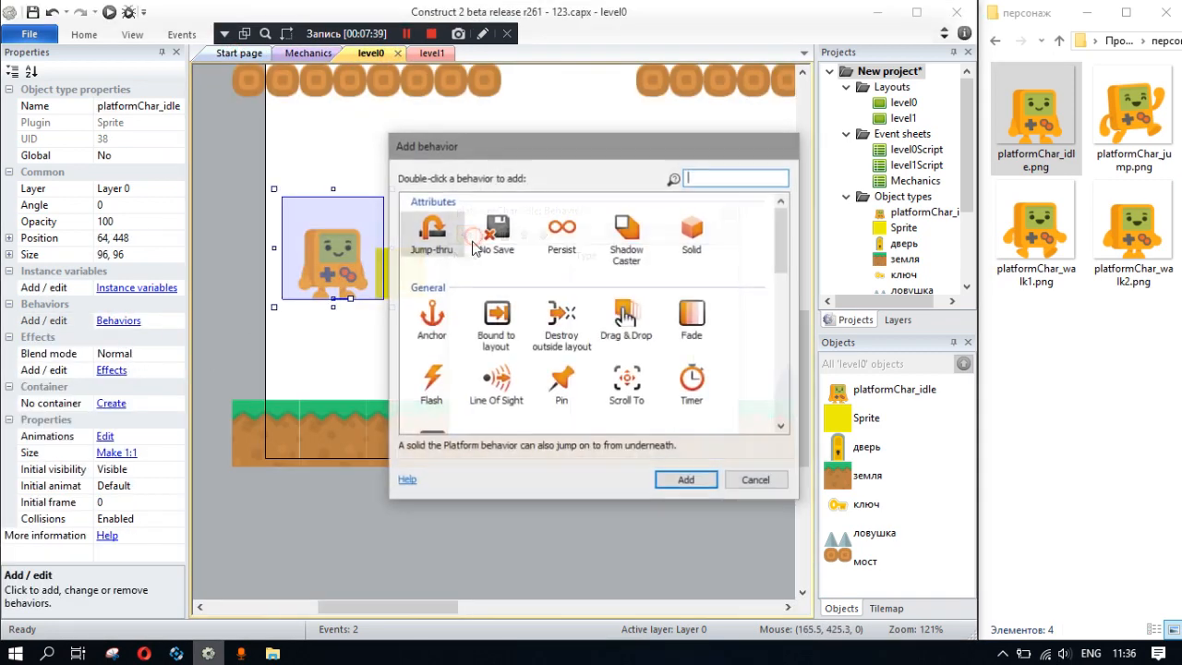
pyautogui.click(569, 392)
pyautogui.doubleClick(570, 392)
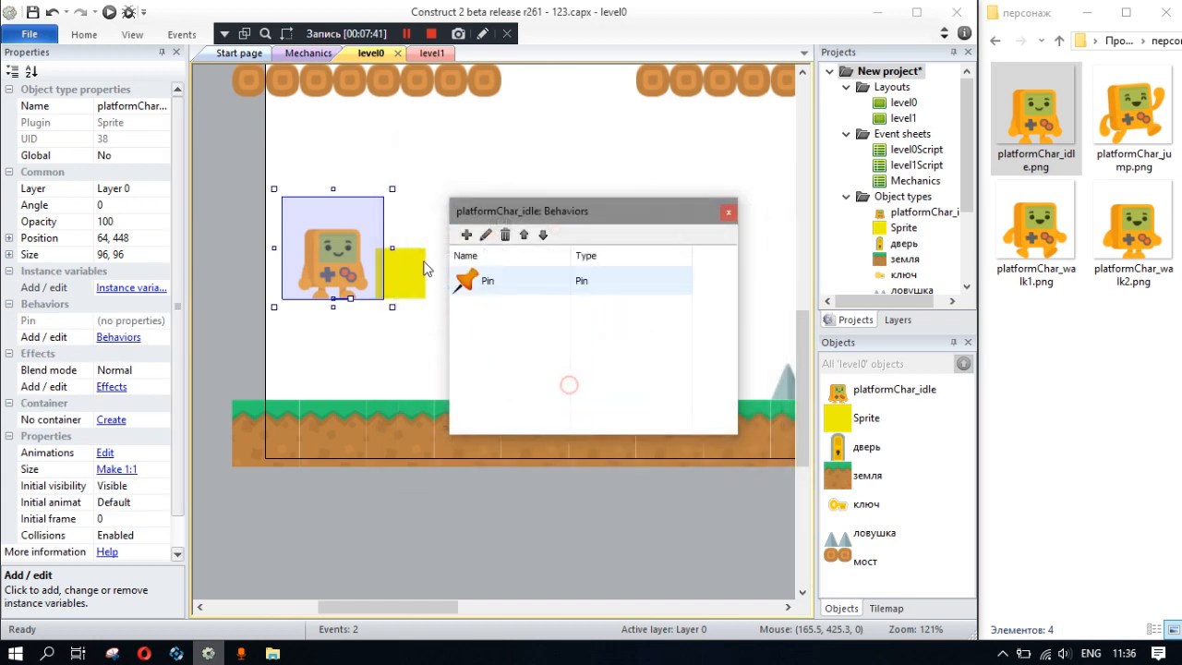
pyautogui.click(727, 214)
# - Add a System "On start of layout" event to the Mechanics event sheet
pyautogui.click(311, 53)
pyautogui.rightClick(356, 149)
pyautogui.click(409, 176)
pyautogui.click(286, 138)
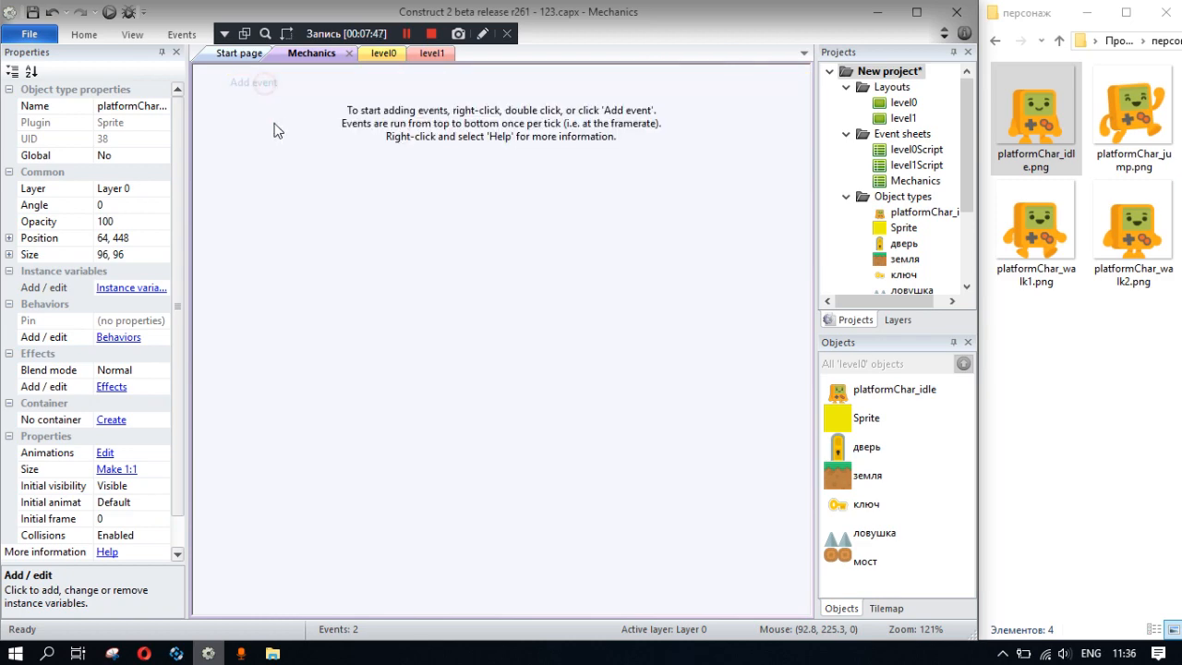
pyautogui.click(254, 82)
pyautogui.click(291, 187)
pyautogui.doubleClick(292, 187)
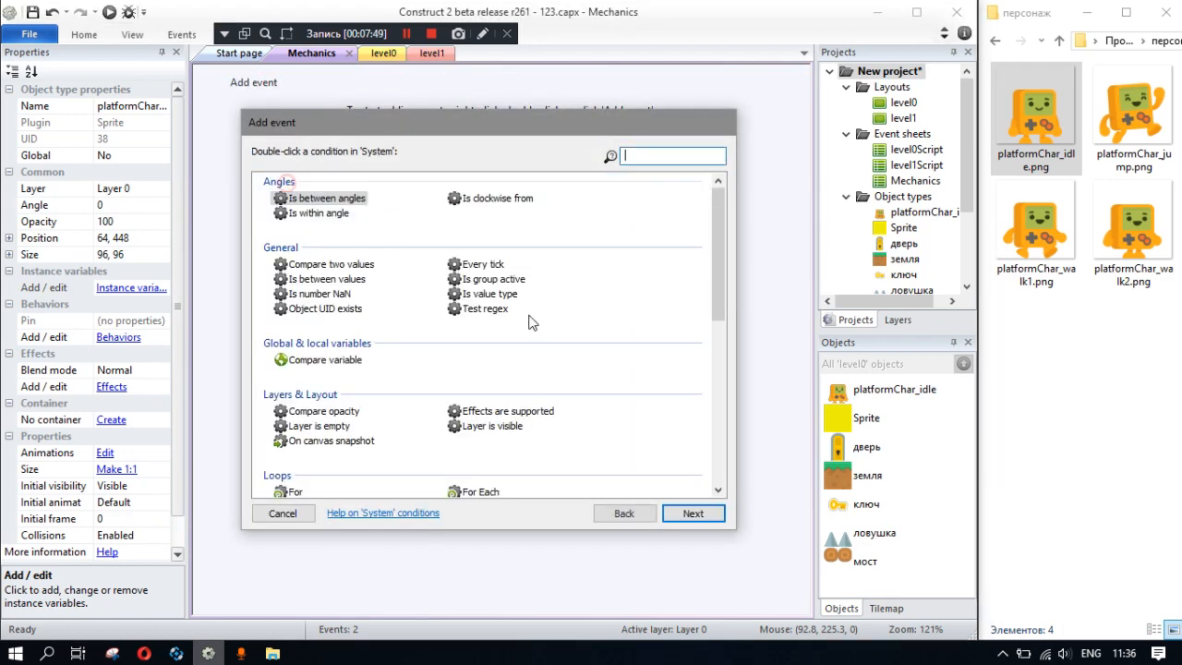
pyautogui.scroll(-10, 472, 404)
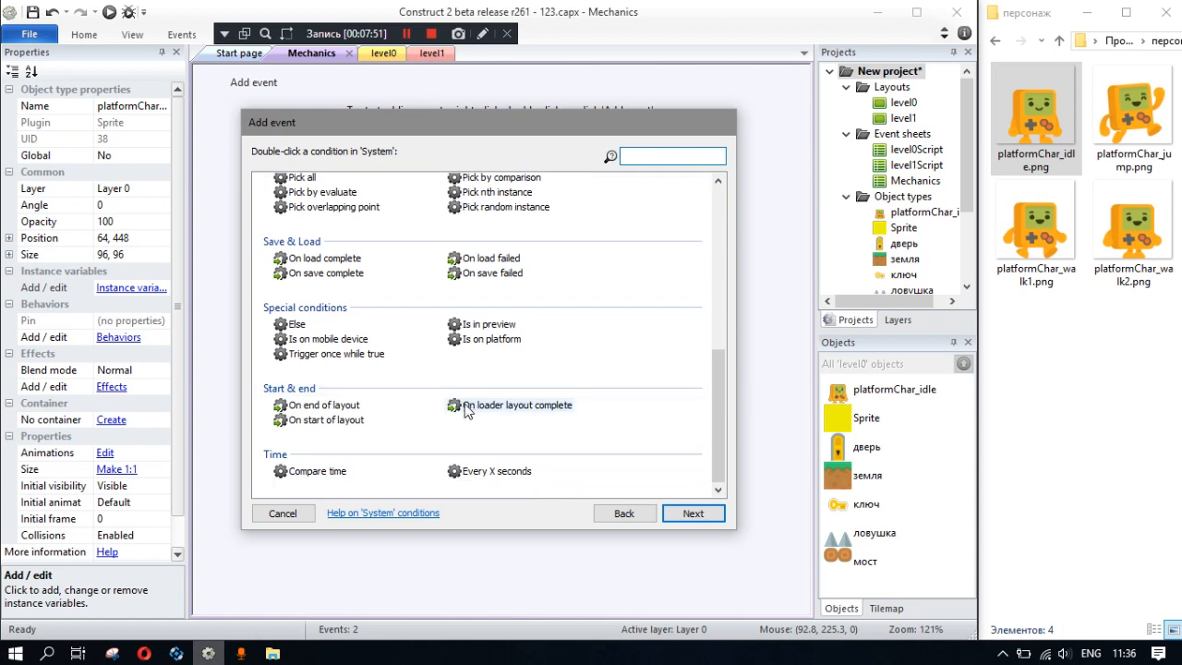
pyautogui.doubleClick(322, 419)
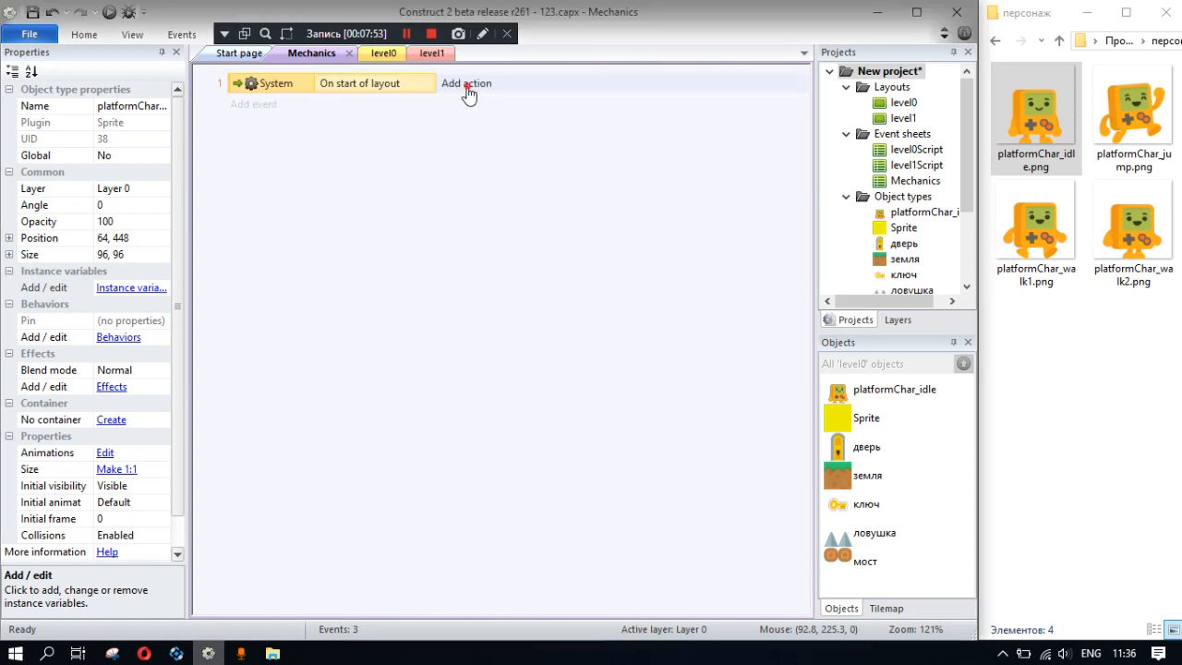
# - Add an action to the start-of-layout event that pins platformChar_idle to the yellow Sprite in Position only mode
pyautogui.click(469, 85)
pyautogui.click(348, 197)
pyautogui.doubleClick(348, 198)
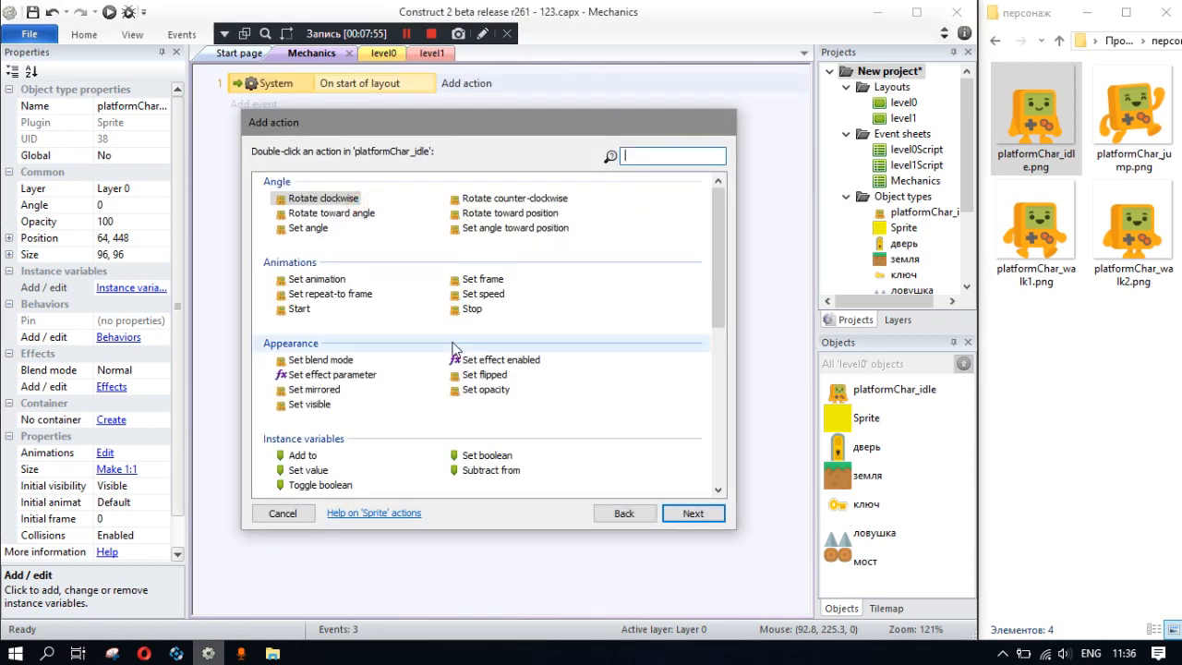
pyautogui.scroll(-6, 467, 340)
pyautogui.click(323, 303)
pyautogui.doubleClick(324, 303)
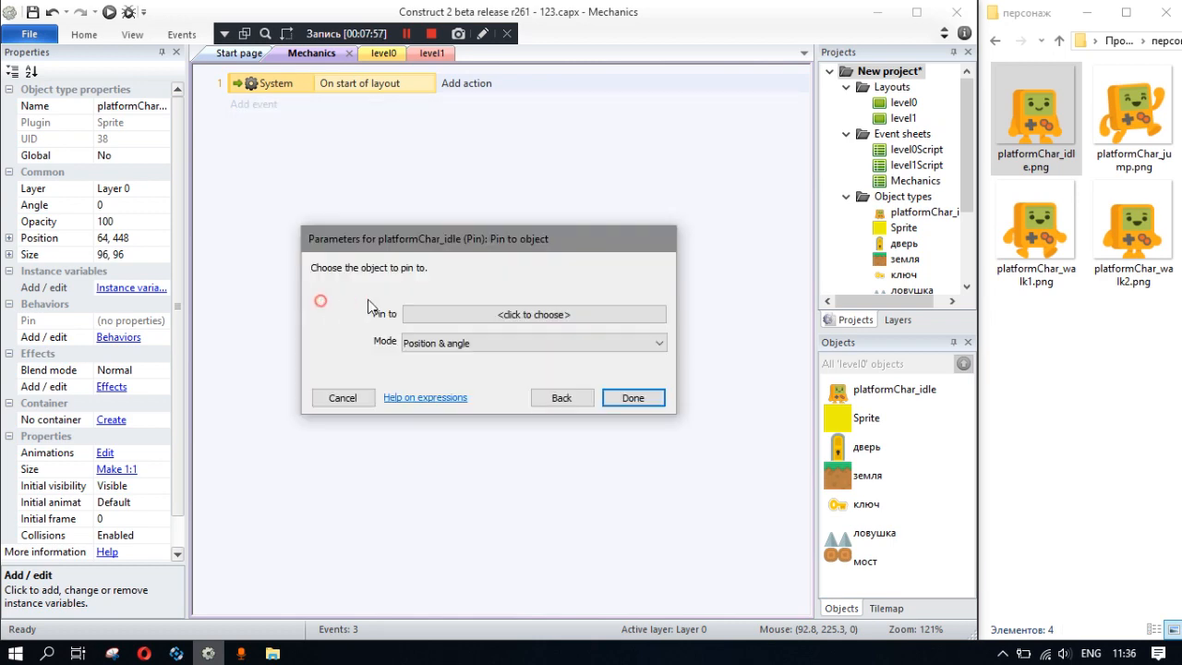
pyautogui.click(474, 315)
pyautogui.click(344, 197)
pyautogui.doubleClick(344, 198)
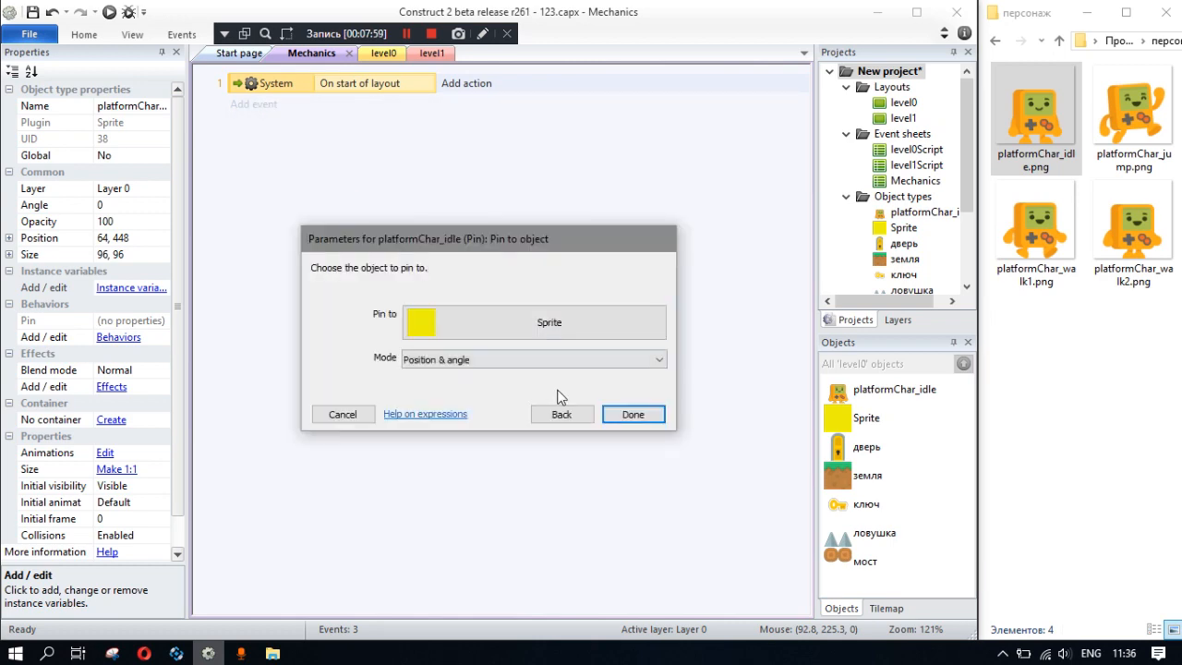
pyautogui.click(466, 363)
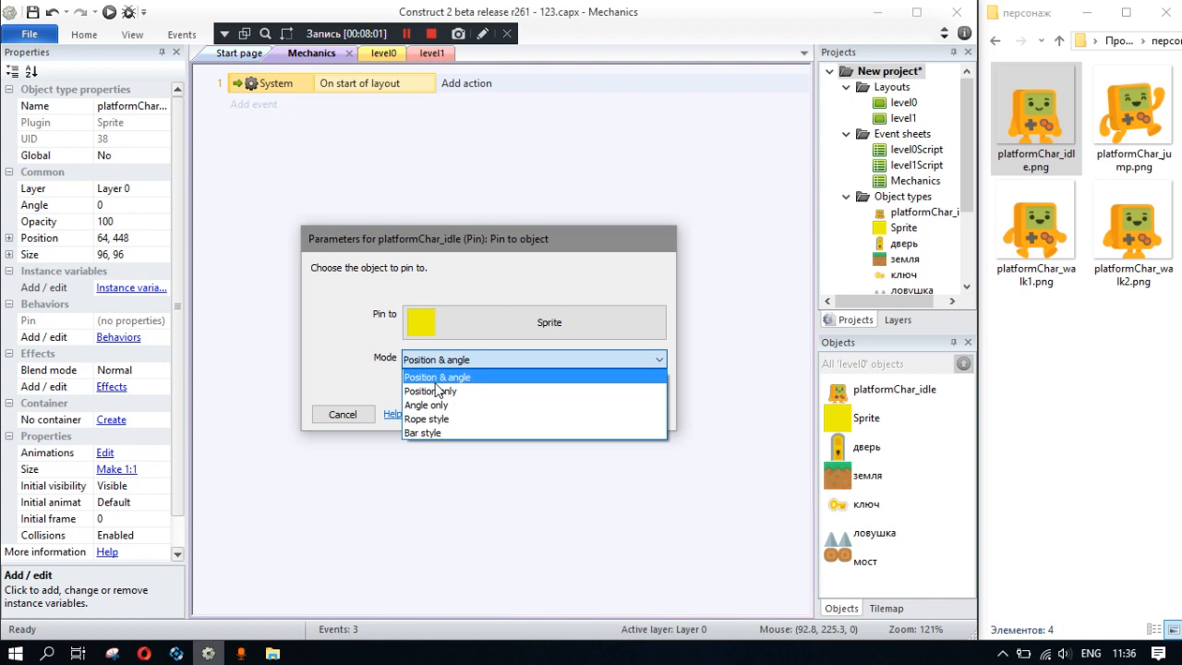
pyautogui.click(435, 392)
pyautogui.click(632, 414)
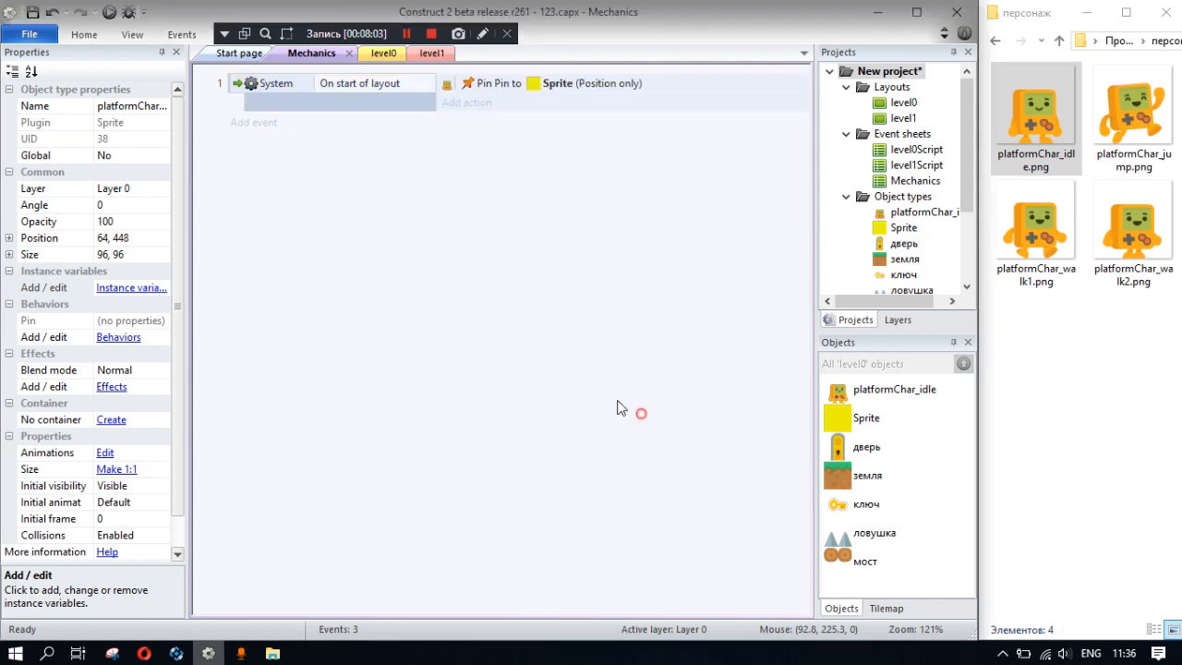
# - Rename the yellow square sprite as Player
pyautogui.click(905, 228)
pyautogui.click(133, 105)
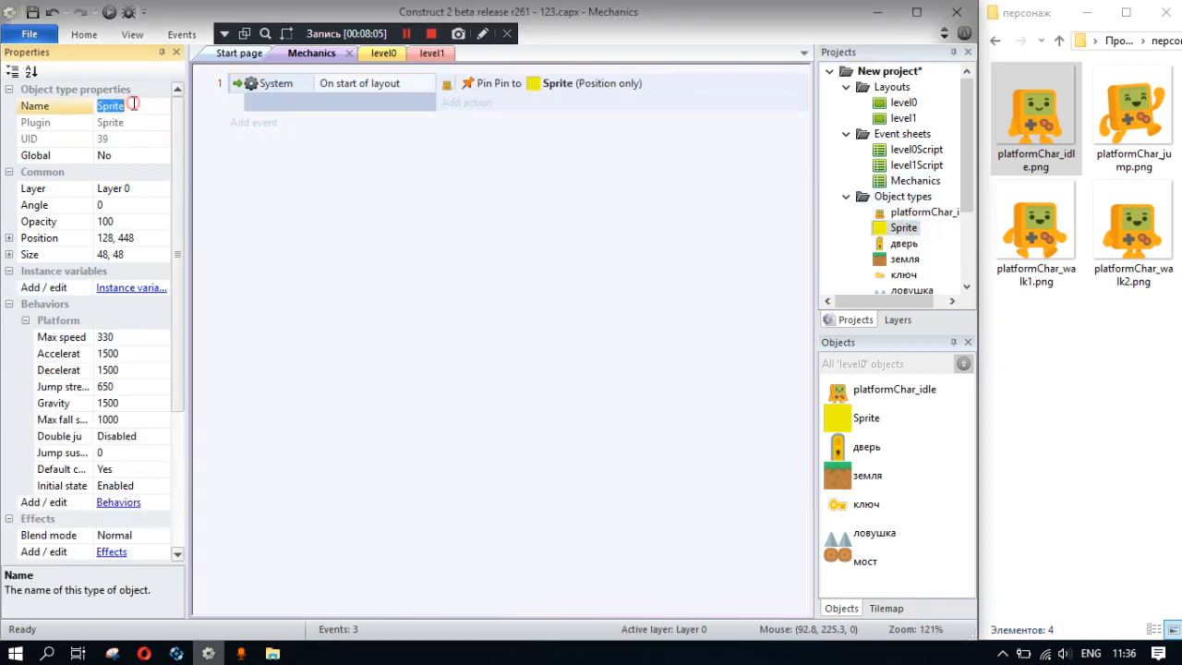
pyautogui.press('Return')
pyautogui.click(476, 175)
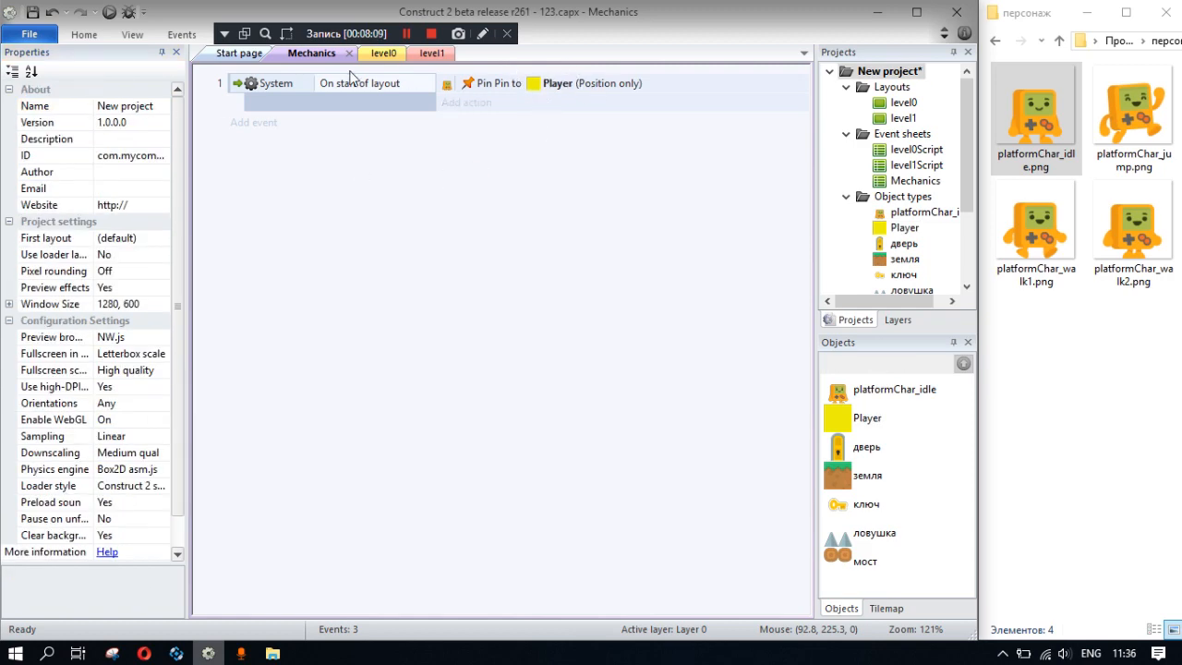
# - Preview level0, test moving the pinned character and yellow square right and left, and close the preview
pyautogui.click(378, 52)
pyautogui.click(109, 12)
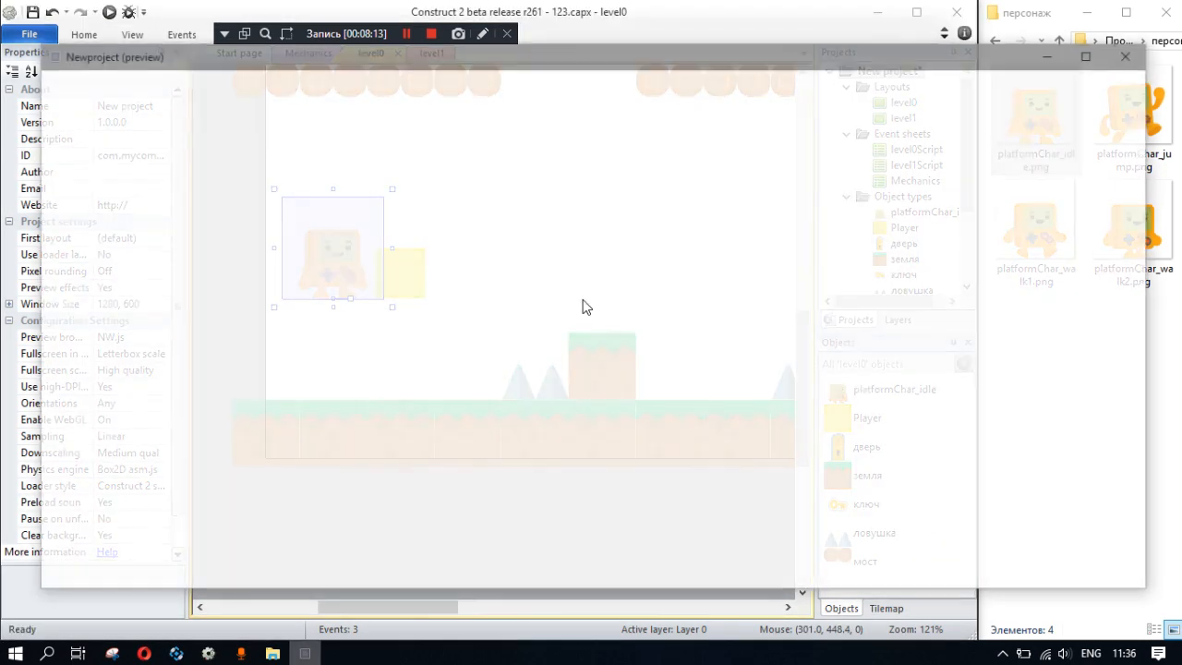
pyautogui.press('Right')
pyautogui.press('Left')
pyautogui.press('Right')
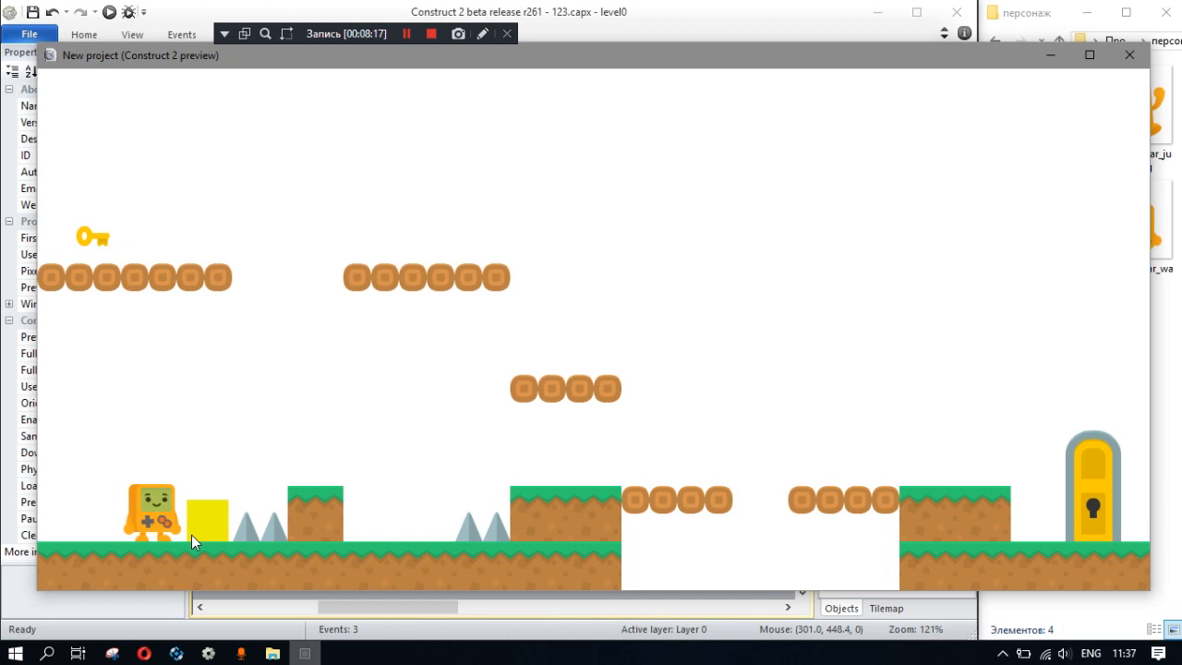
pyautogui.click(1129, 54)
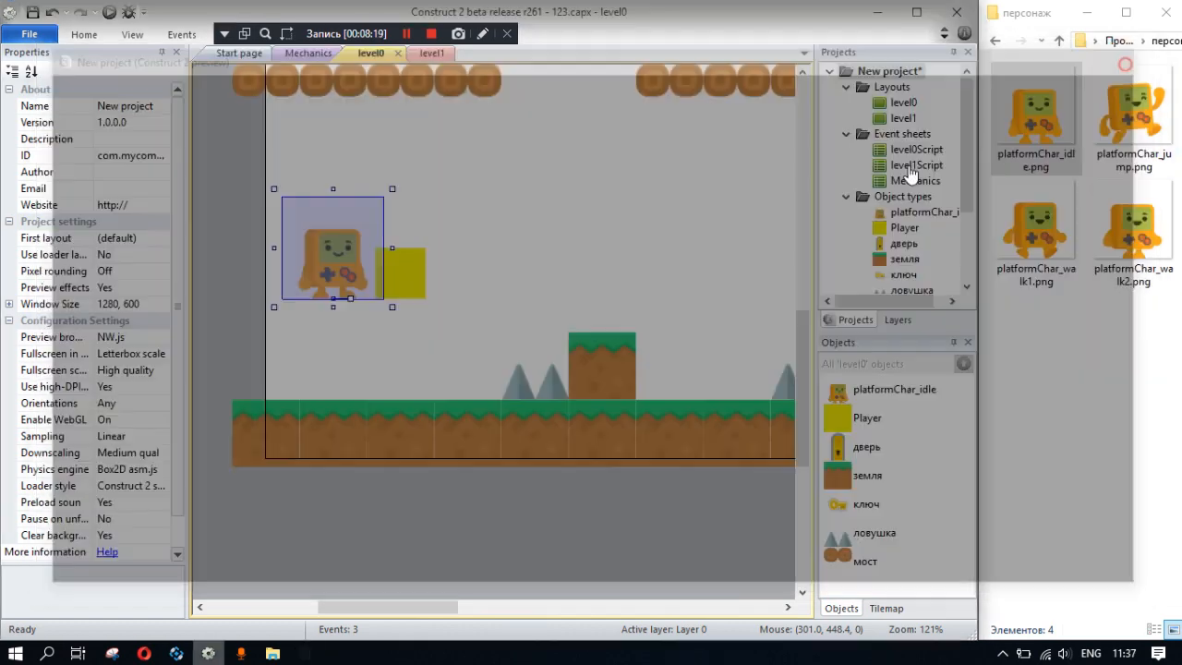
# - Check the character and yellow square in level0 and review the pin action's parameters without changing them
pyautogui.click(395, 298)
pyautogui.click(337, 293)
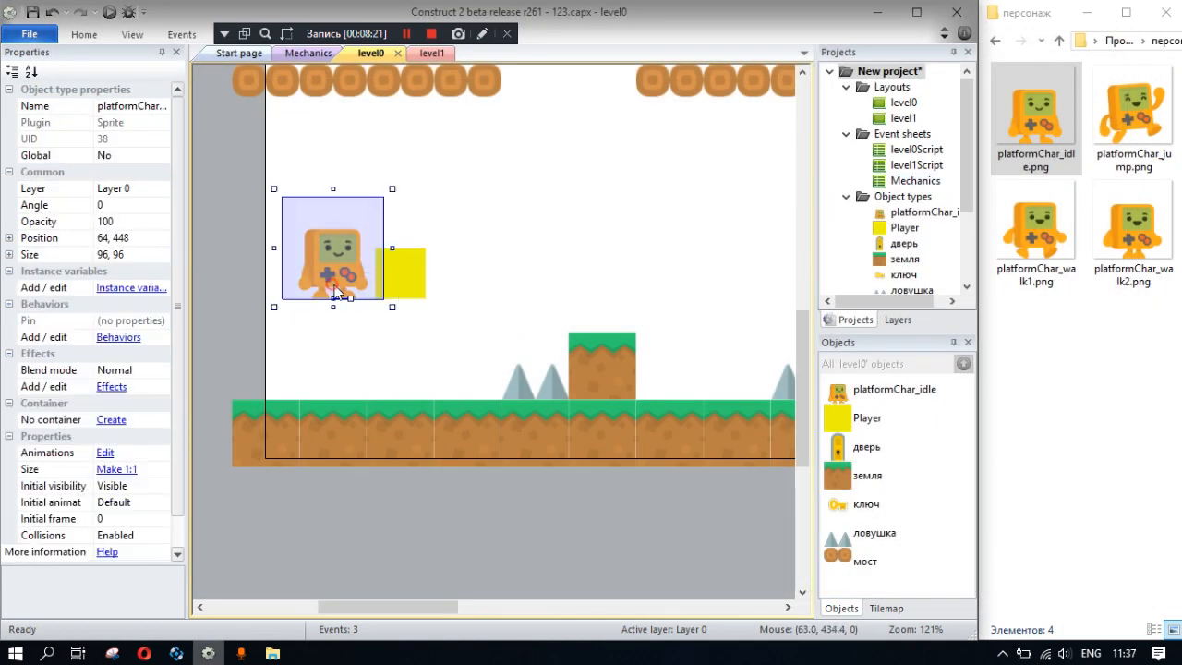
pyautogui.click(404, 288)
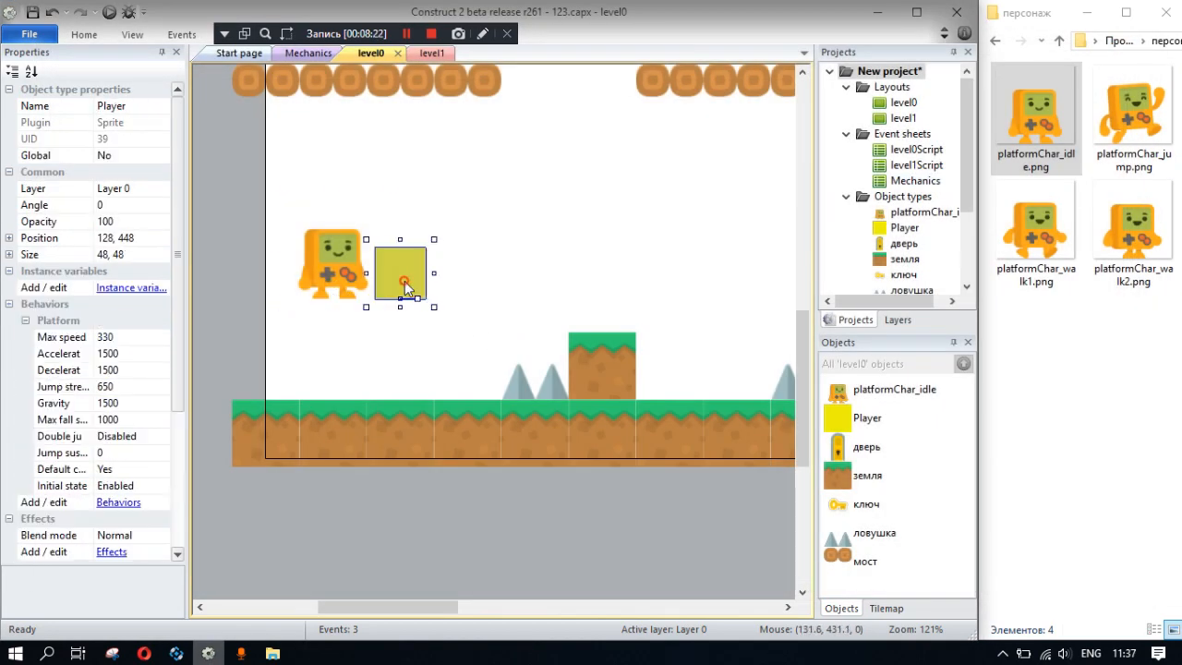
pyautogui.click(306, 55)
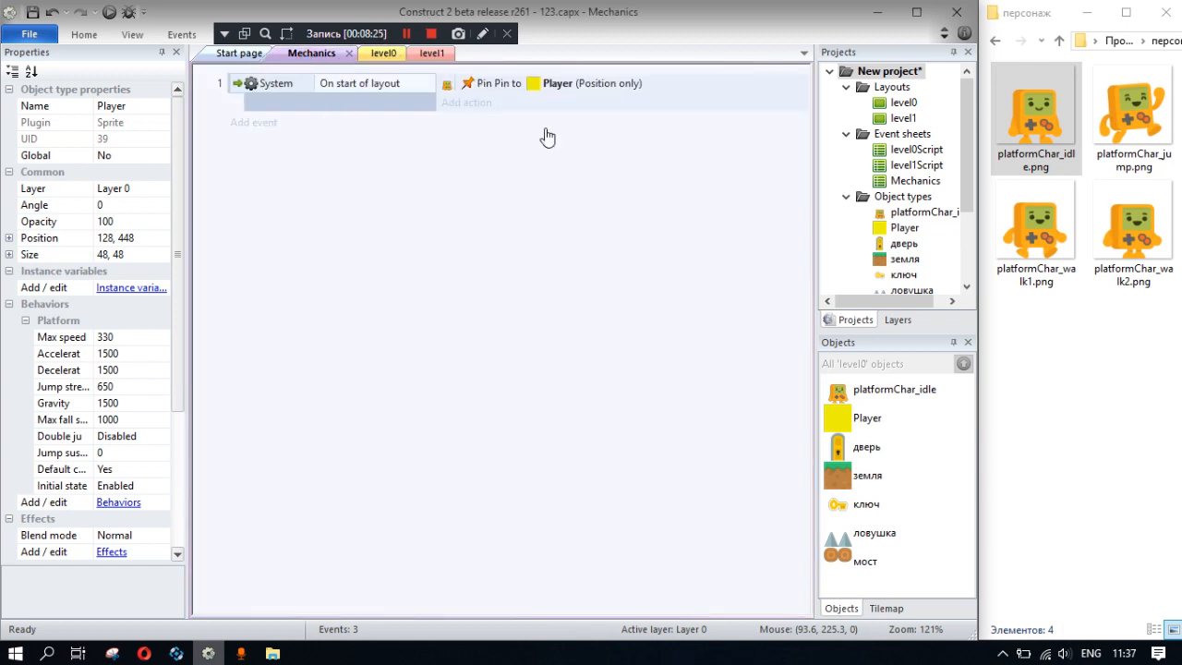
pyautogui.doubleClick(598, 85)
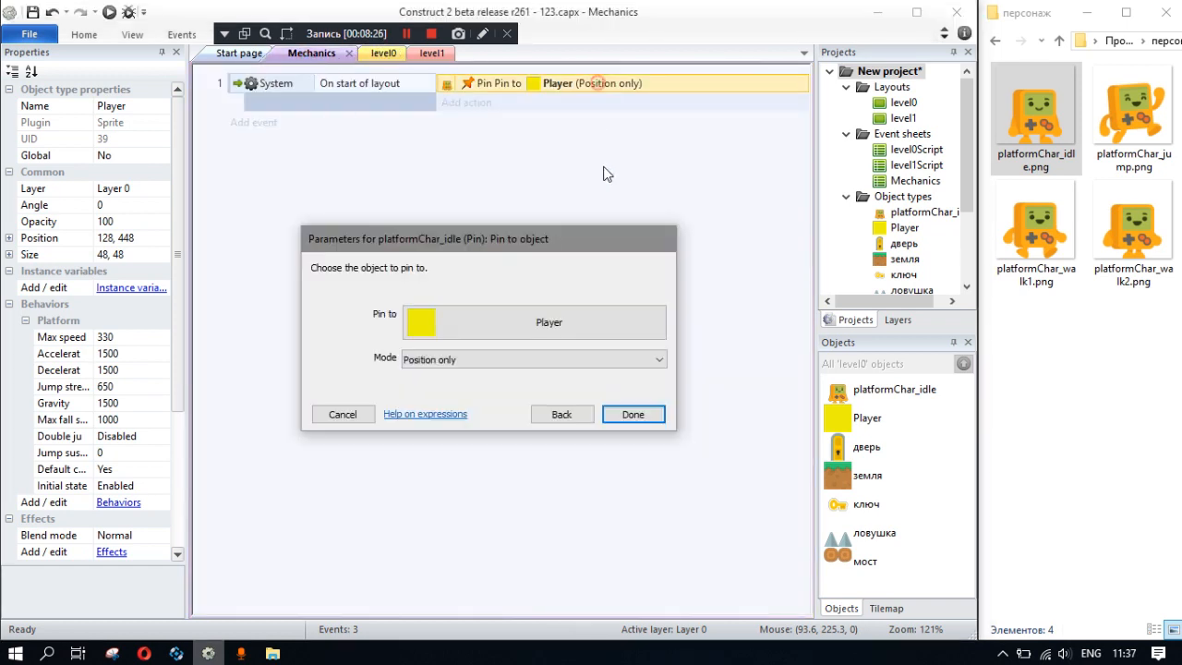
pyautogui.click(513, 363)
pyautogui.click(511, 363)
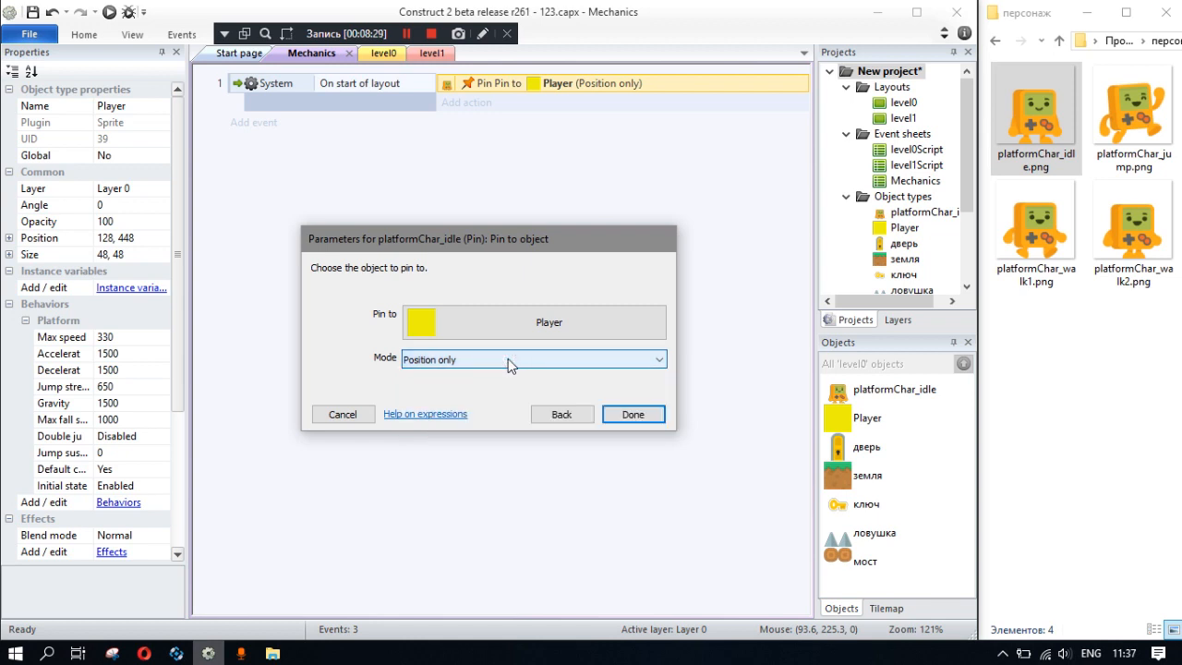
pyautogui.click(342, 414)
# - Add a start-of-layout action setting platformChar_idle's position to Player, and place it above the pin action
pyautogui.click(467, 102)
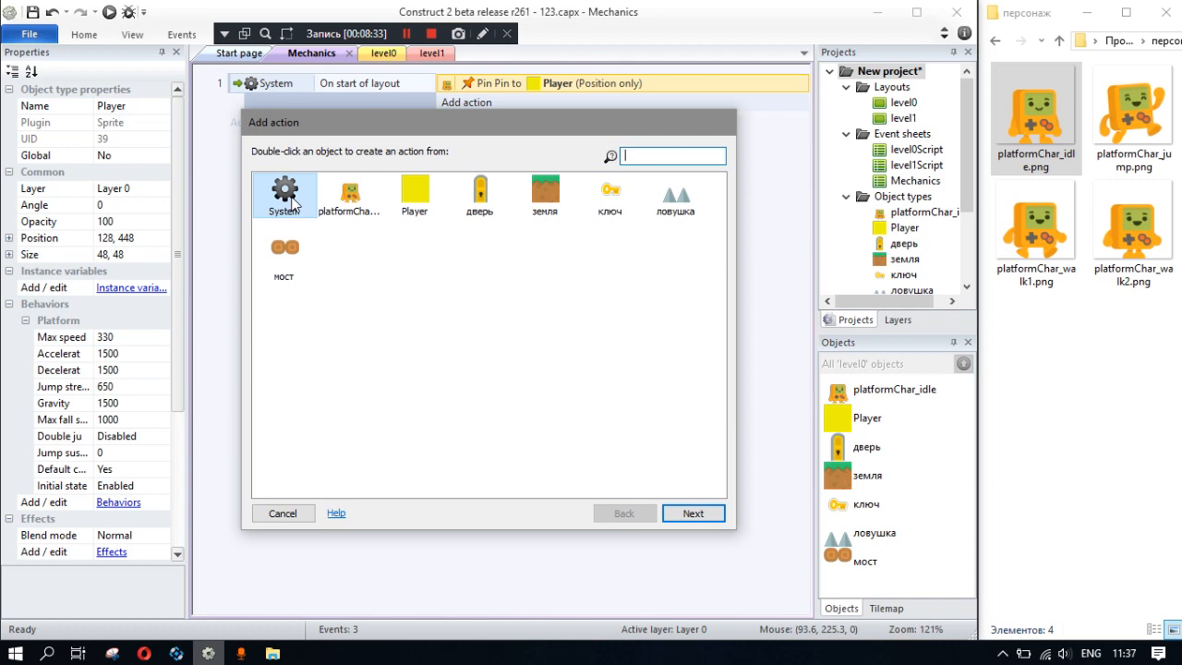
pyautogui.doubleClick(338, 200)
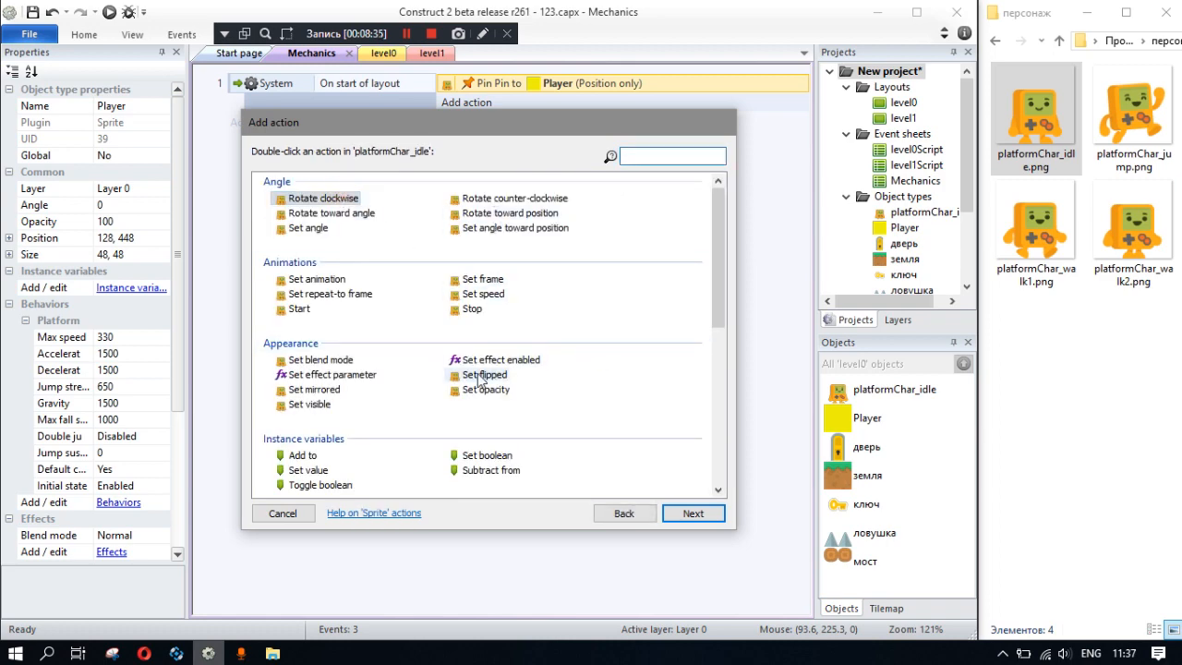
pyautogui.scroll(-5, 393, 331)
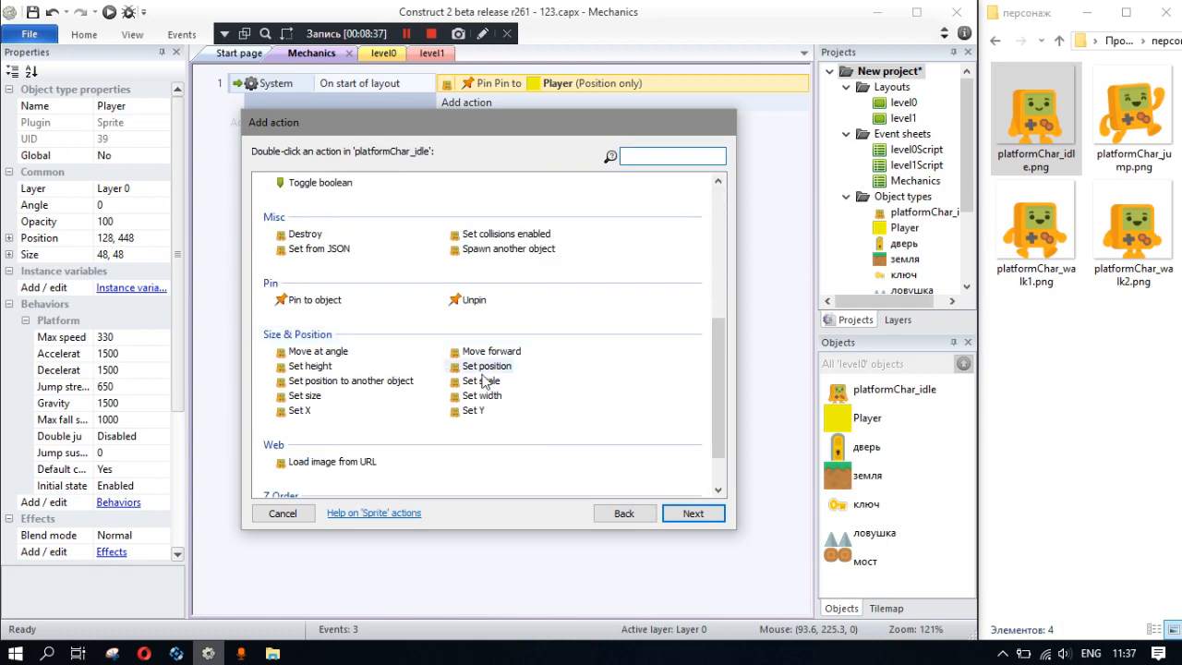
pyautogui.click(335, 380)
pyautogui.doubleClick(335, 380)
pyautogui.click(536, 314)
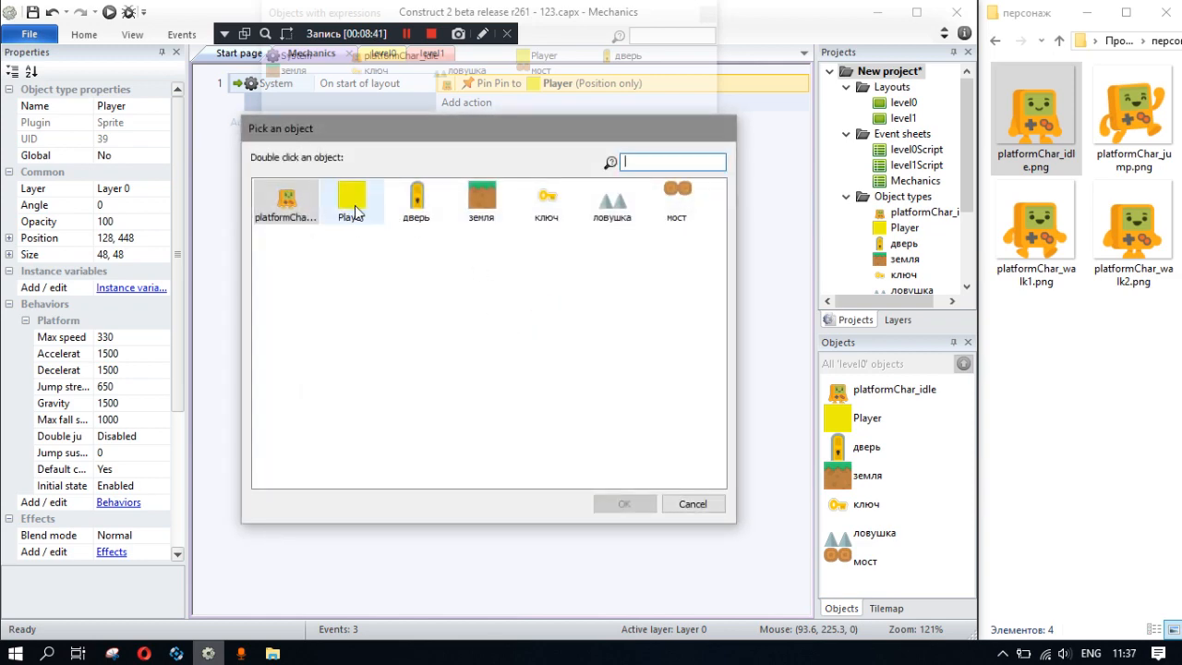
pyautogui.doubleClick(354, 210)
pyautogui.click(650, 414)
pyautogui.moveTo(520, 102); pyautogui.dragTo(536, 79)
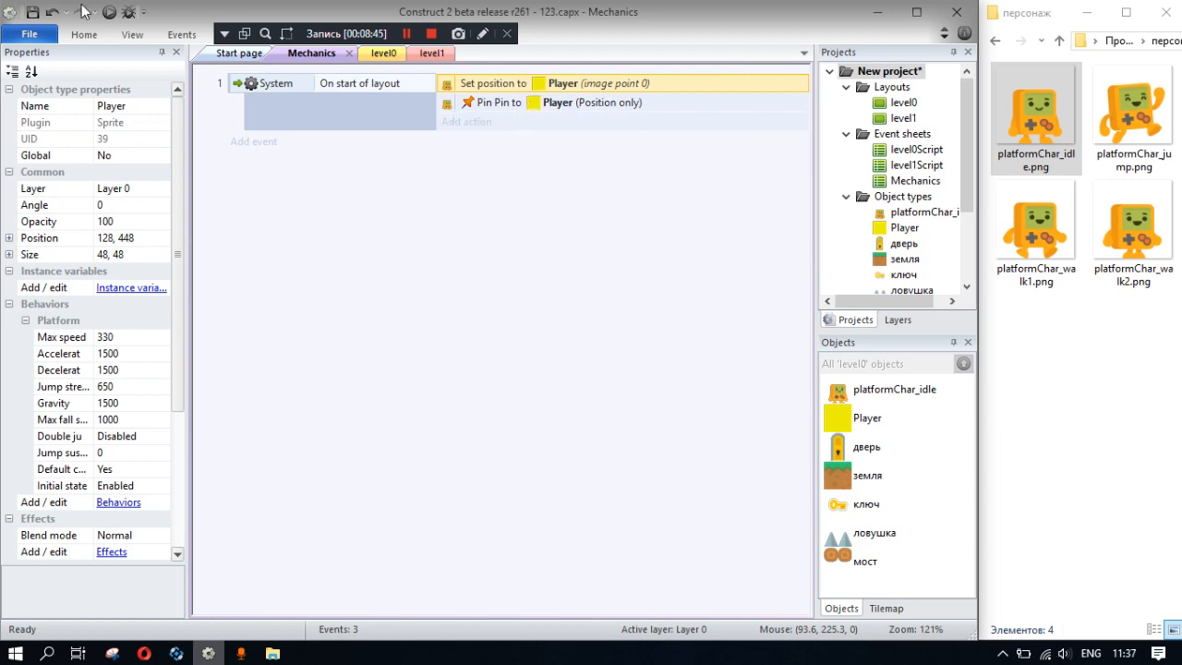
# - Save the project, preview the level to test moving and jumping with the aligned character, and close the preview
pyautogui.click(32, 12)
pyautogui.click(109, 12)
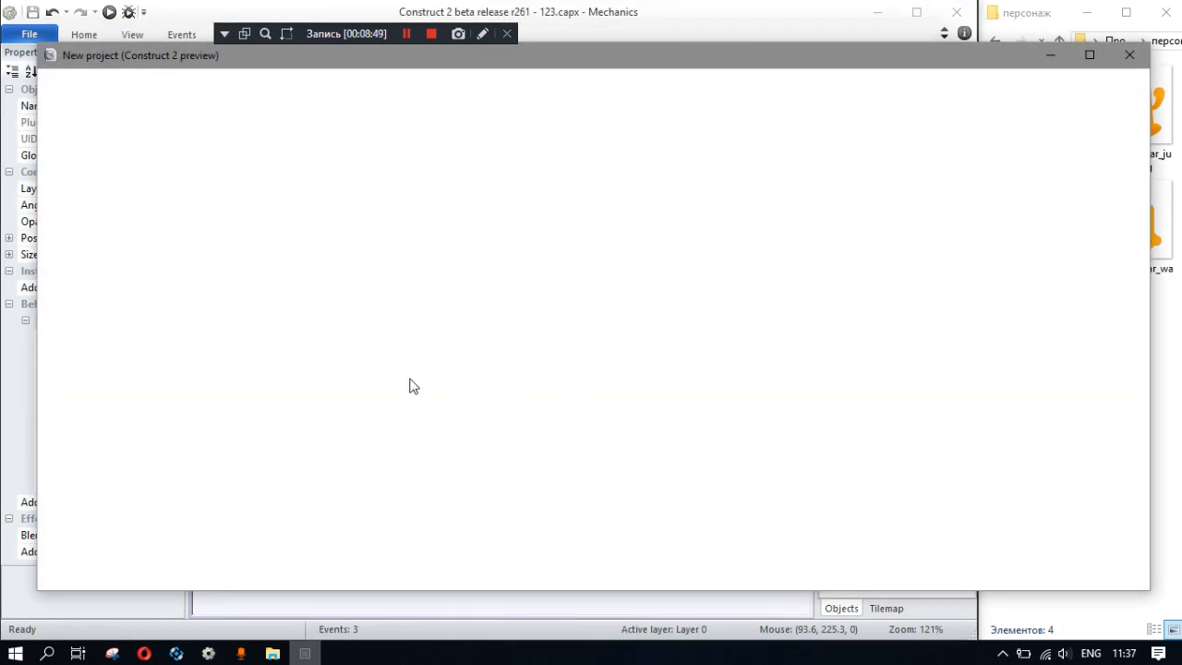
pyautogui.press('Right')
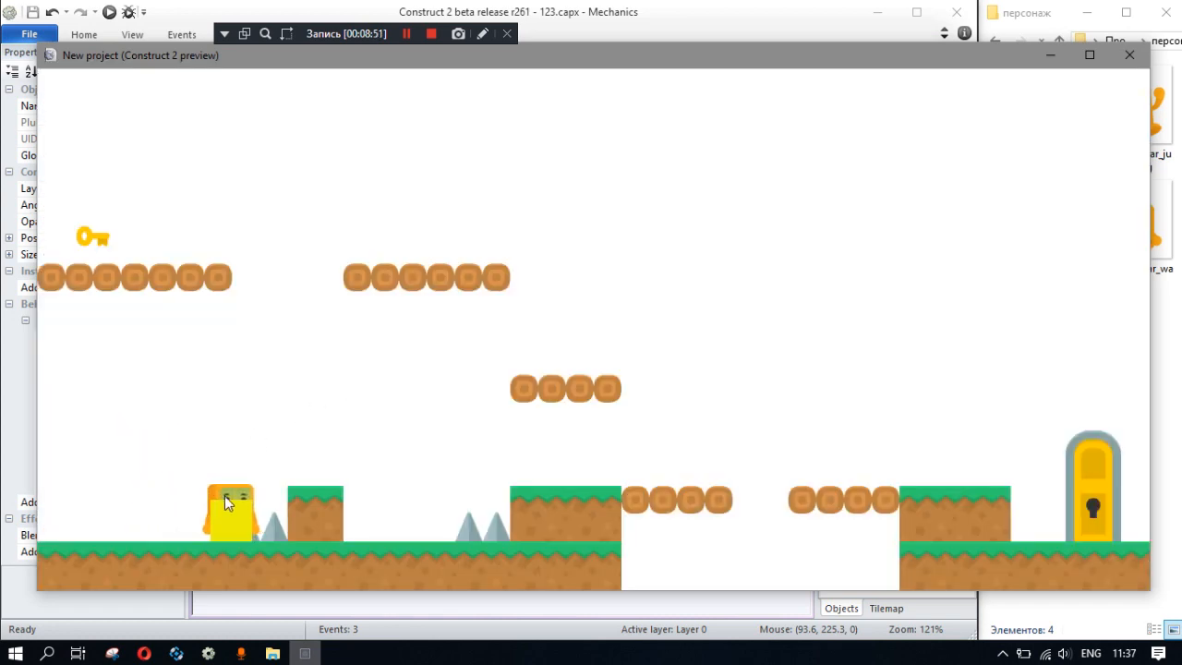
pyautogui.press('Right')
pyautogui.press('Up')
pyautogui.press('Left')
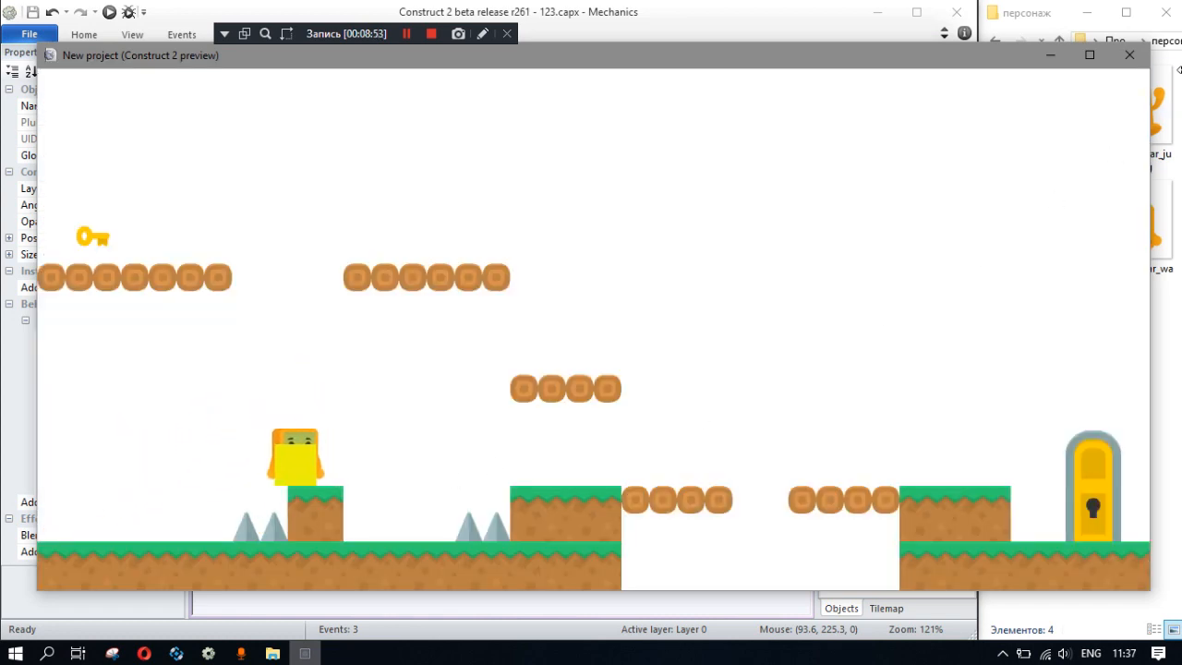
pyautogui.click(1130, 56)
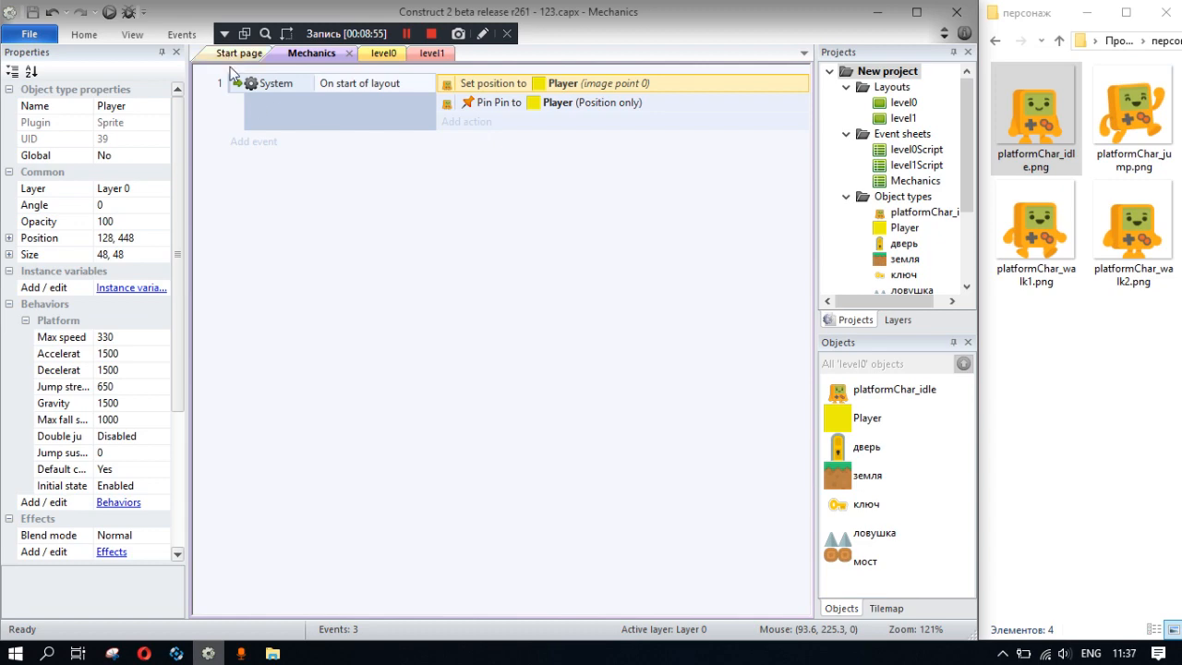
# - Make the yellow Player square initially invisible in the level0 layout
pyautogui.click(379, 54)
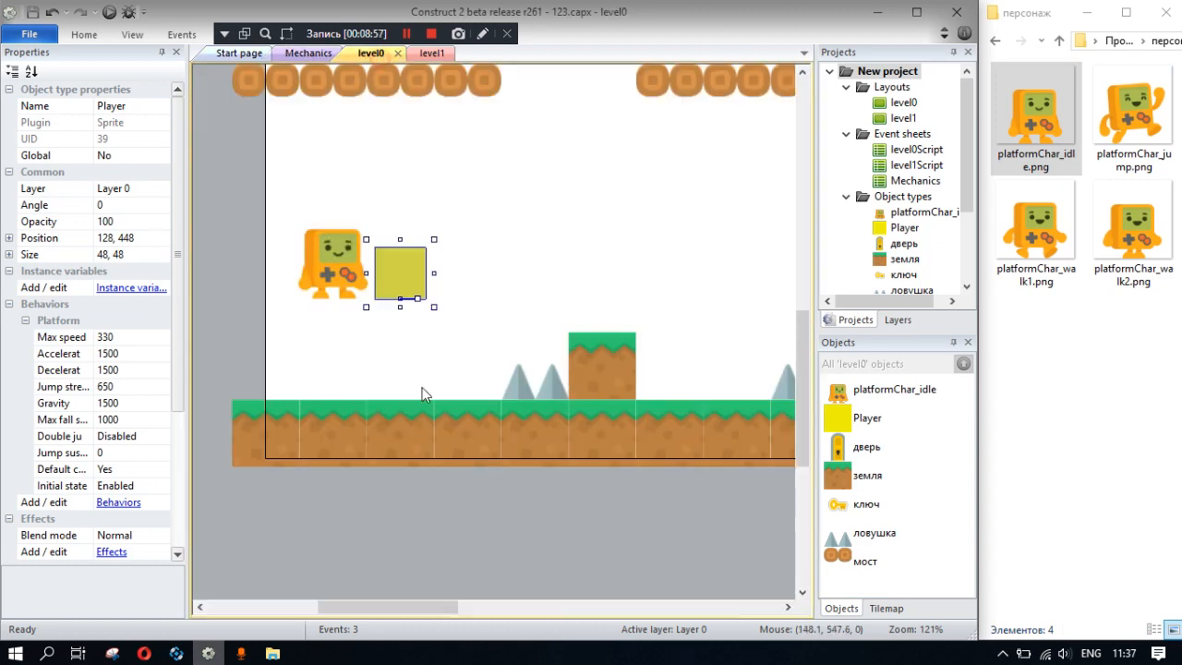
pyautogui.scroll(-5, 136, 467)
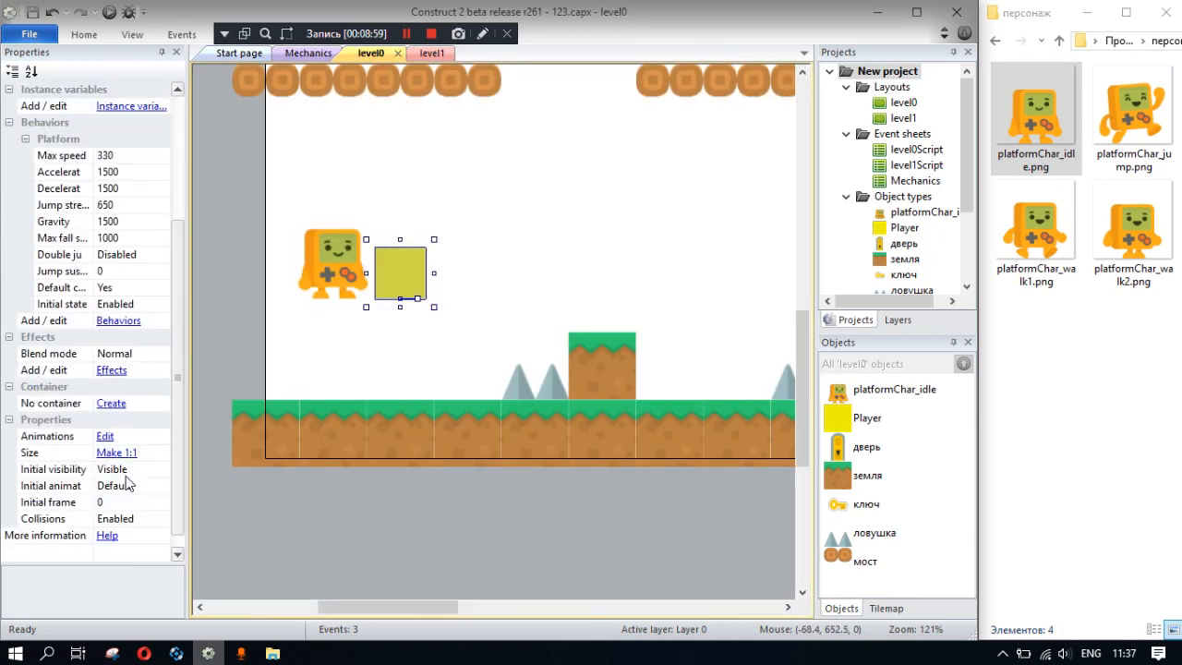
pyautogui.click(148, 452)
pyautogui.click(168, 452)
pyautogui.click(106, 482)
pyautogui.click(375, 344)
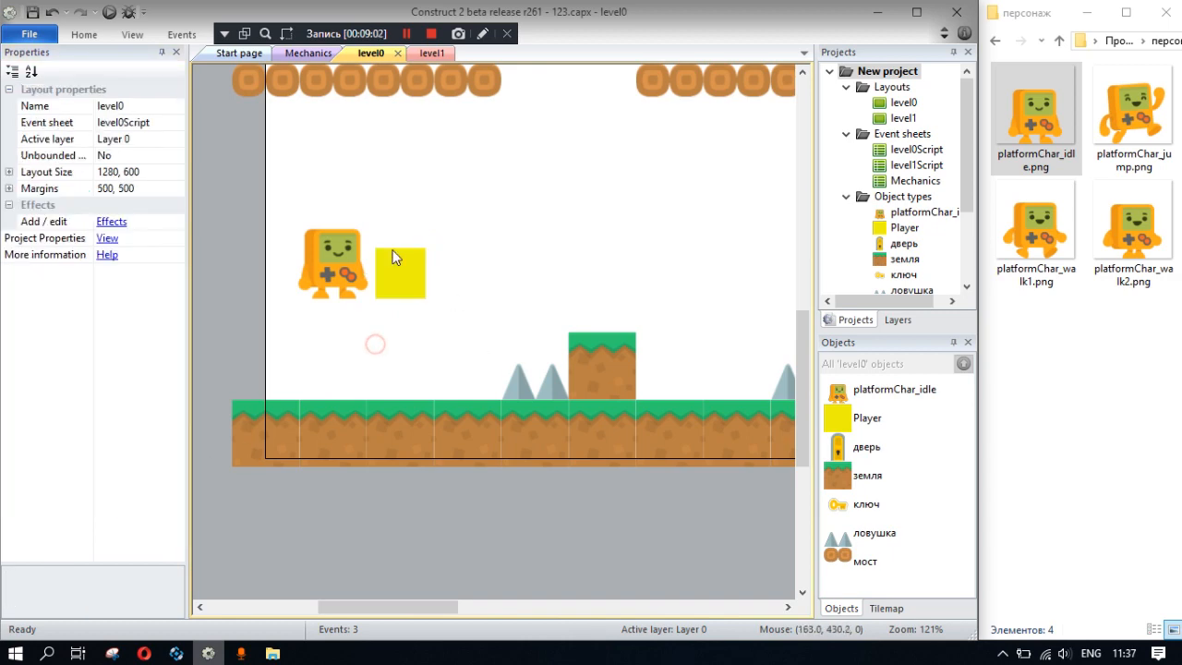
# - Preview level0 to test moving and jumping with the yellow Player square hidden, and close the preview
pyautogui.click(109, 12)
pyautogui.press('Right')
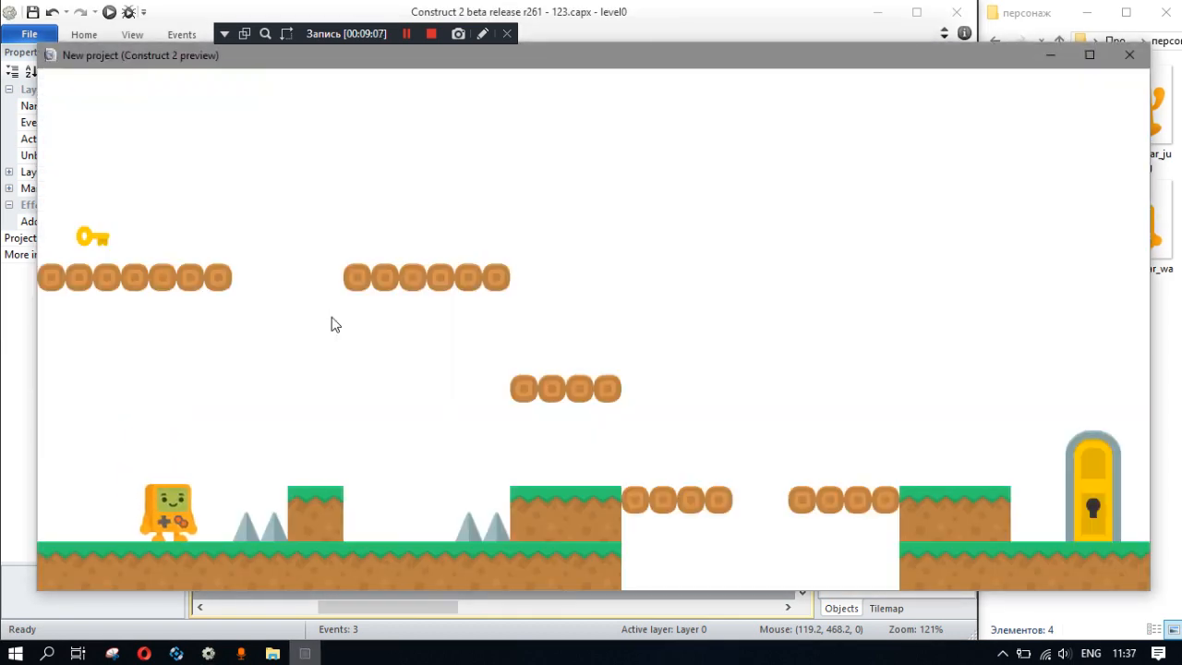
pyautogui.press('Up')
pyautogui.press('Left')
pyautogui.press('Up')
pyautogui.press('Right')
pyautogui.press('Up')
pyautogui.press('Right')
pyautogui.press('Left')
pyautogui.press('Up')
pyautogui.press('Right')
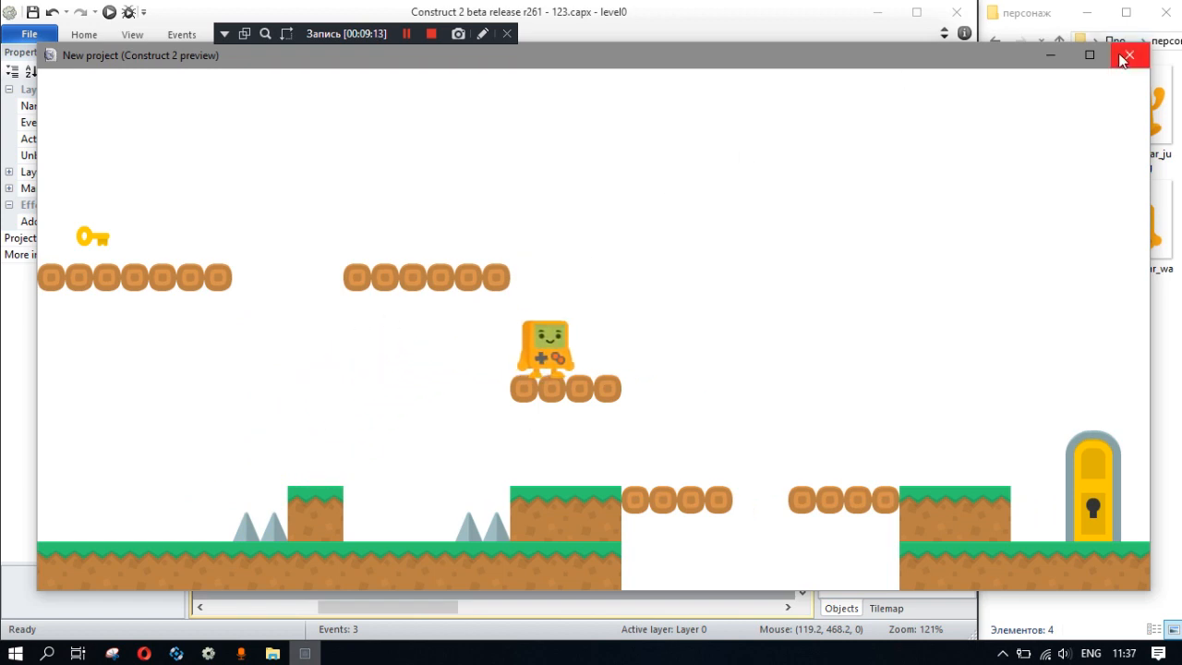
pyautogui.click(1127, 56)
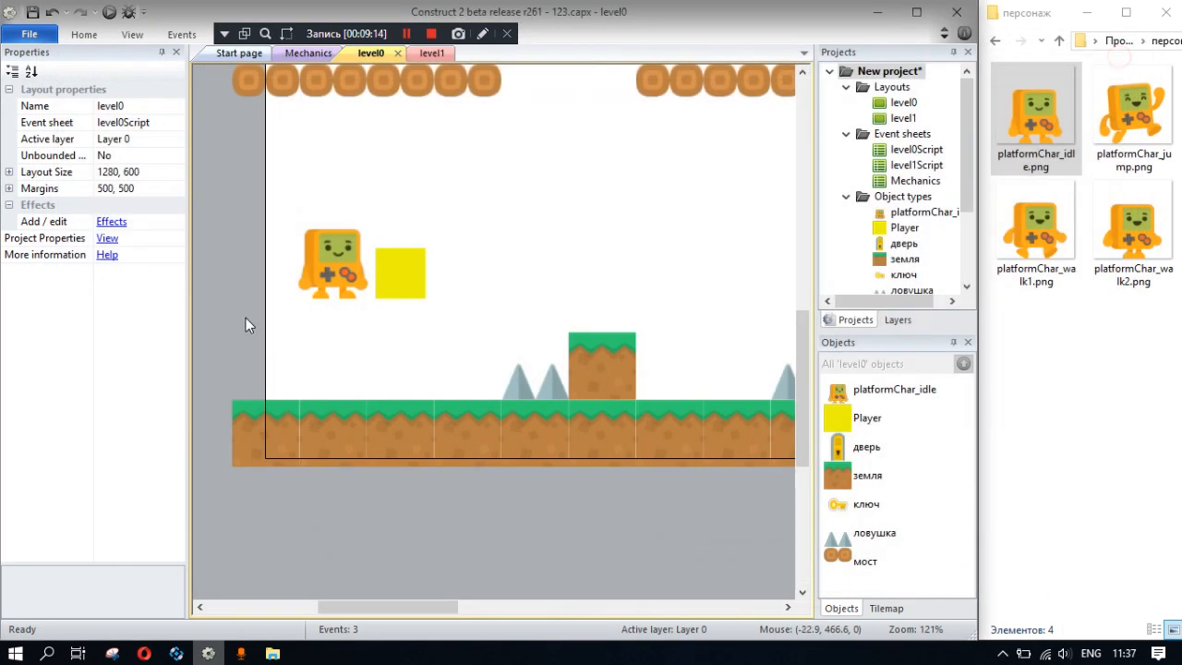
# - Add an event with the Player condition Platform is moving to the Mechanics event sheet
pyautogui.click(345, 277)
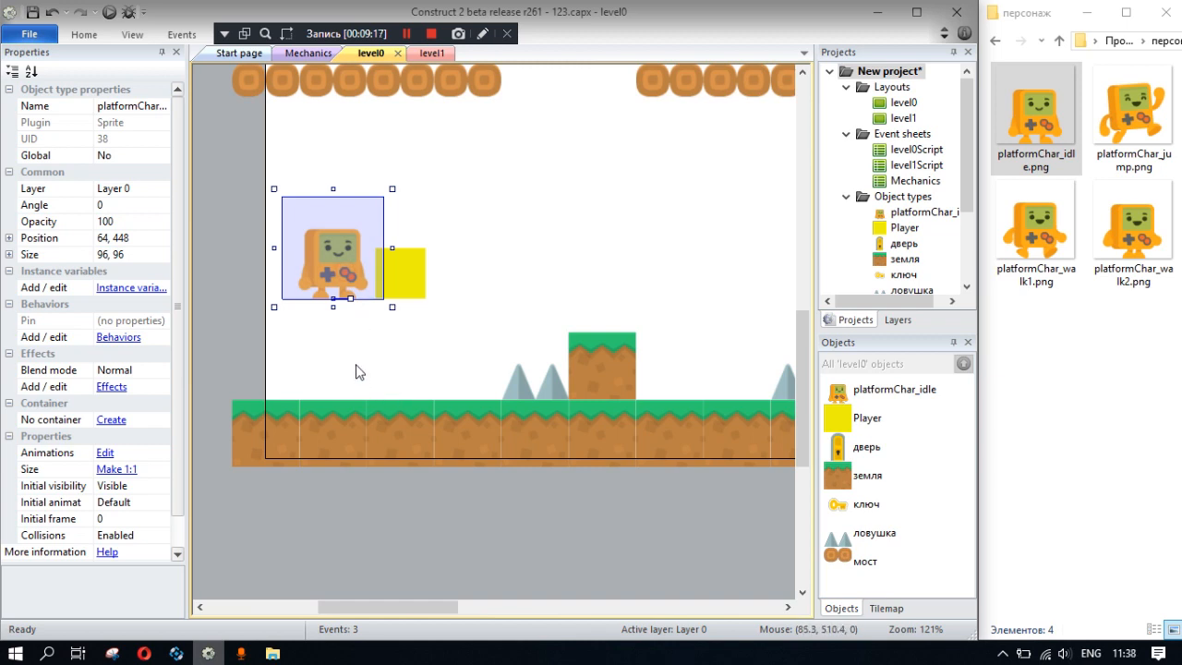
pyautogui.click(499, 228)
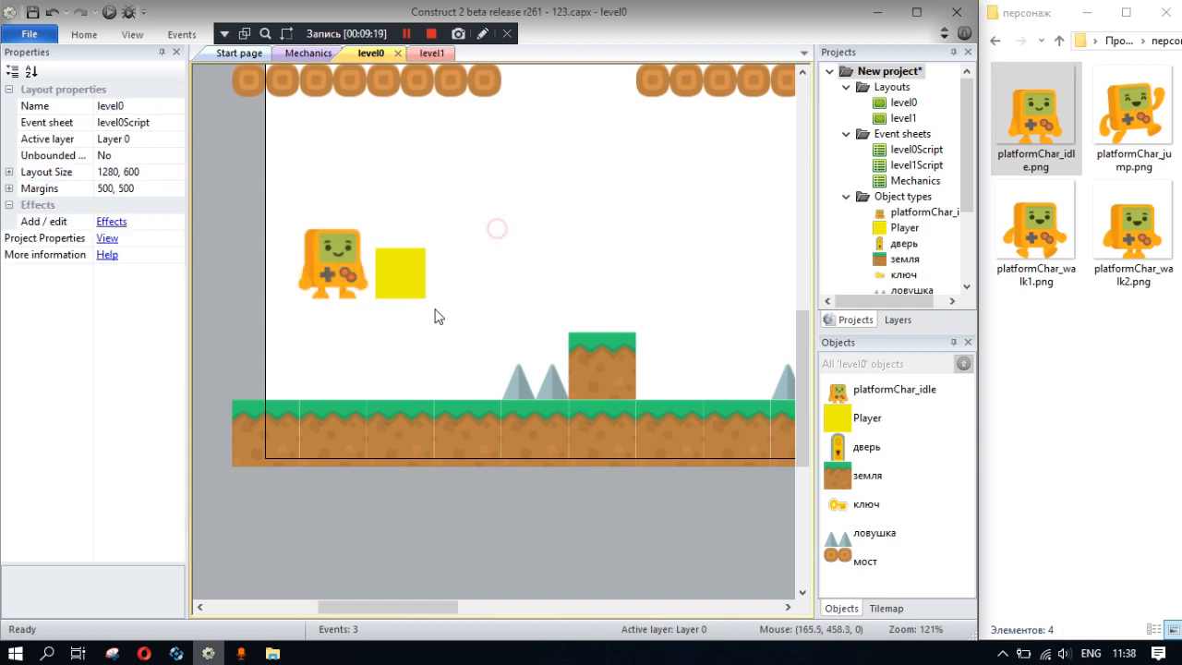
pyautogui.click(411, 286)
pyautogui.click(299, 53)
pyautogui.rightClick(411, 209)
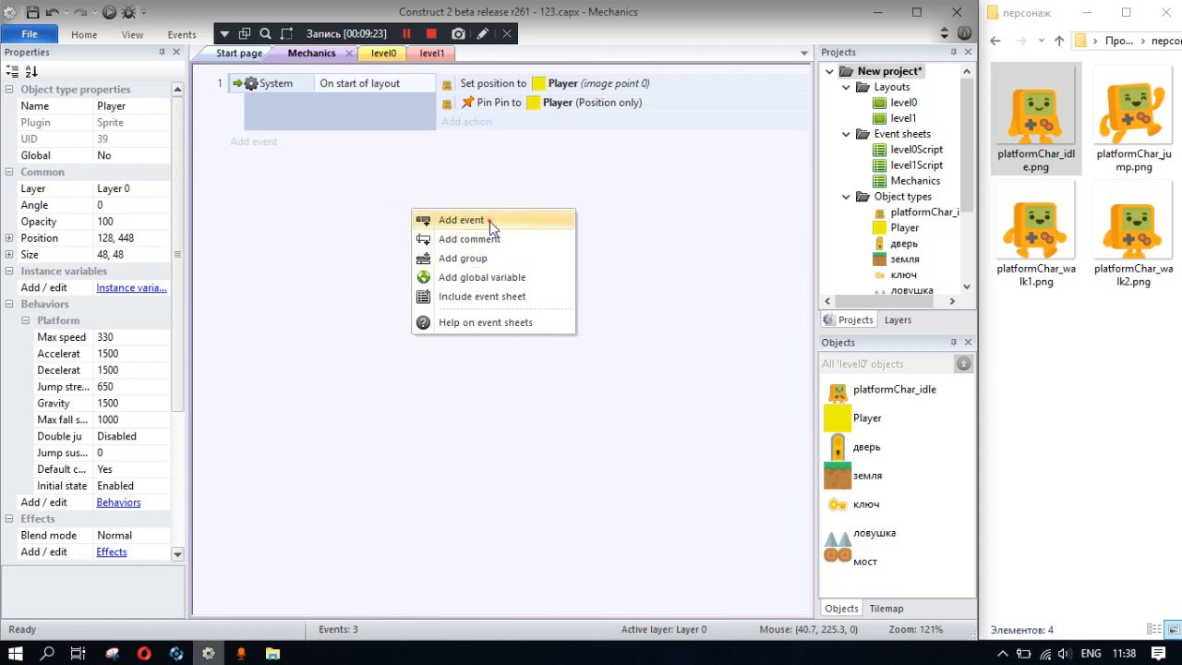
pyautogui.click(490, 221)
pyautogui.doubleClick(413, 198)
pyautogui.scroll(-5, 463, 367)
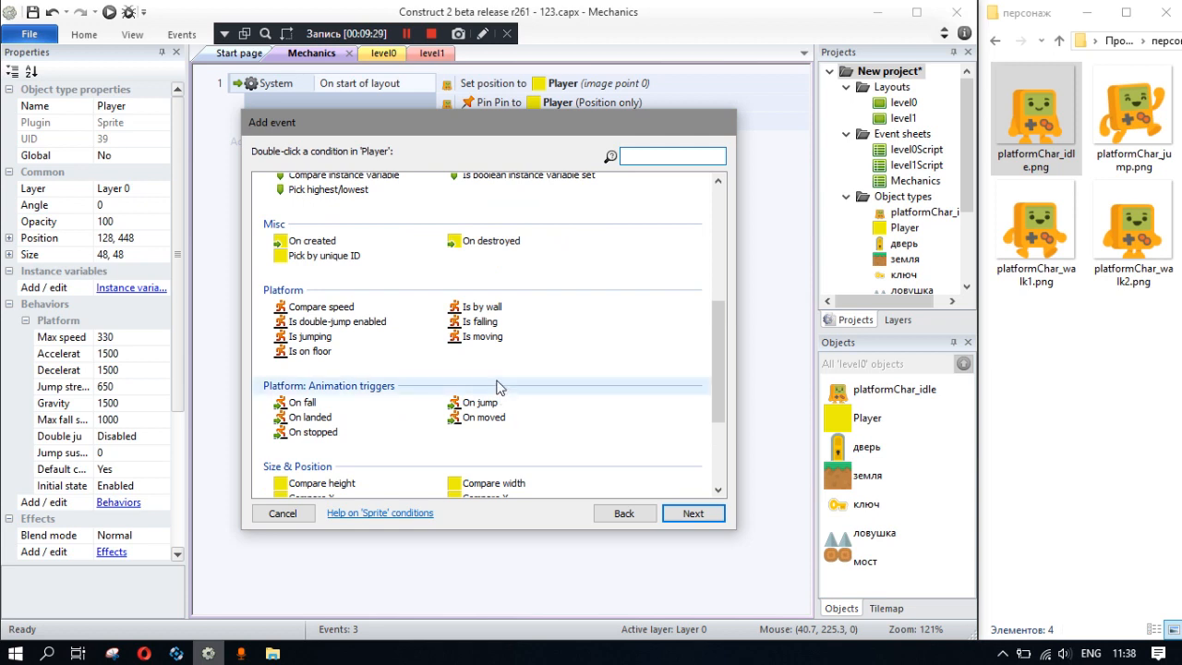
pyautogui.doubleClick(480, 337)
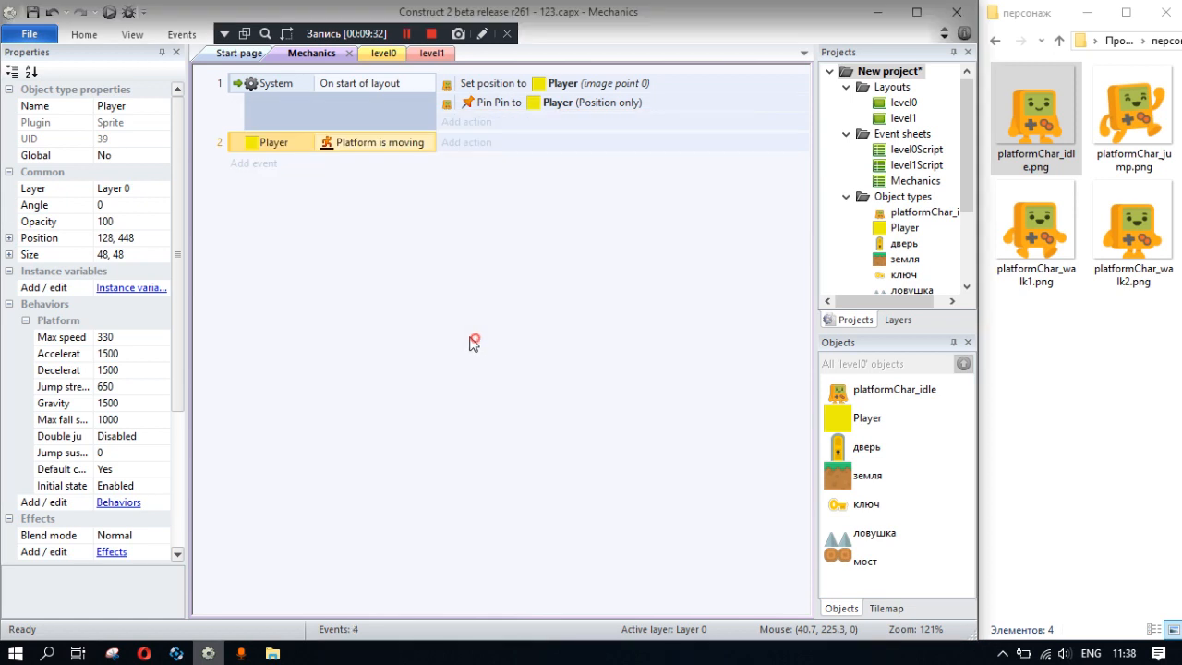
pyautogui.rightClick(239, 147)
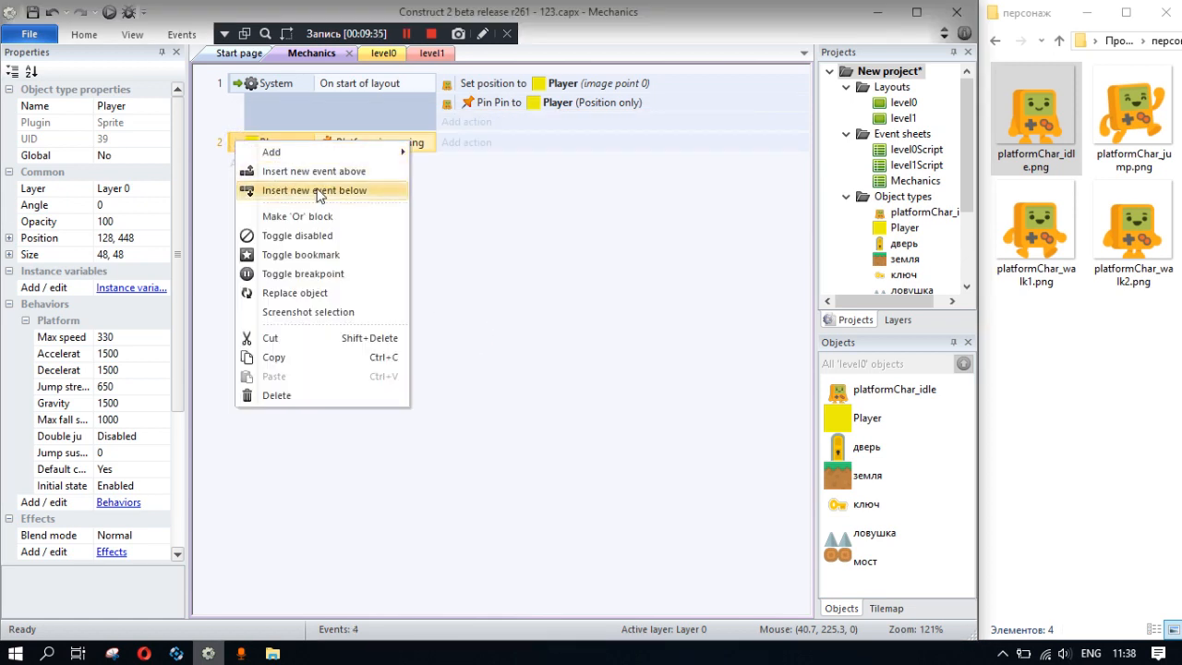
pyautogui.moveTo(272, 152)
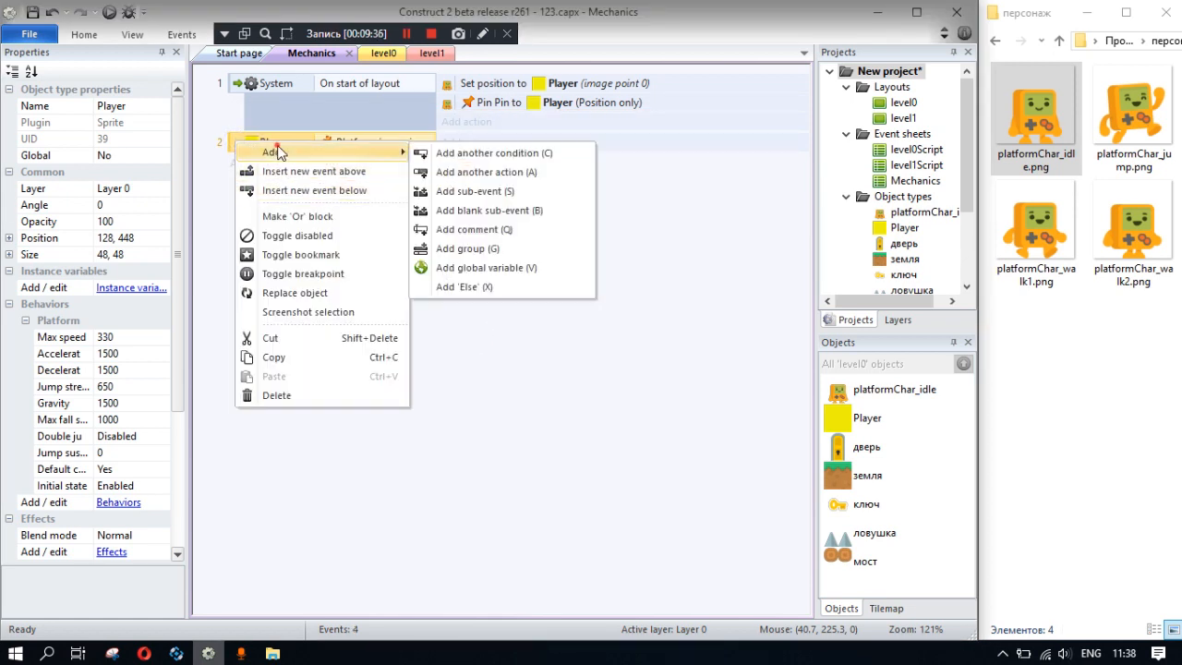
pyautogui.click(456, 172)
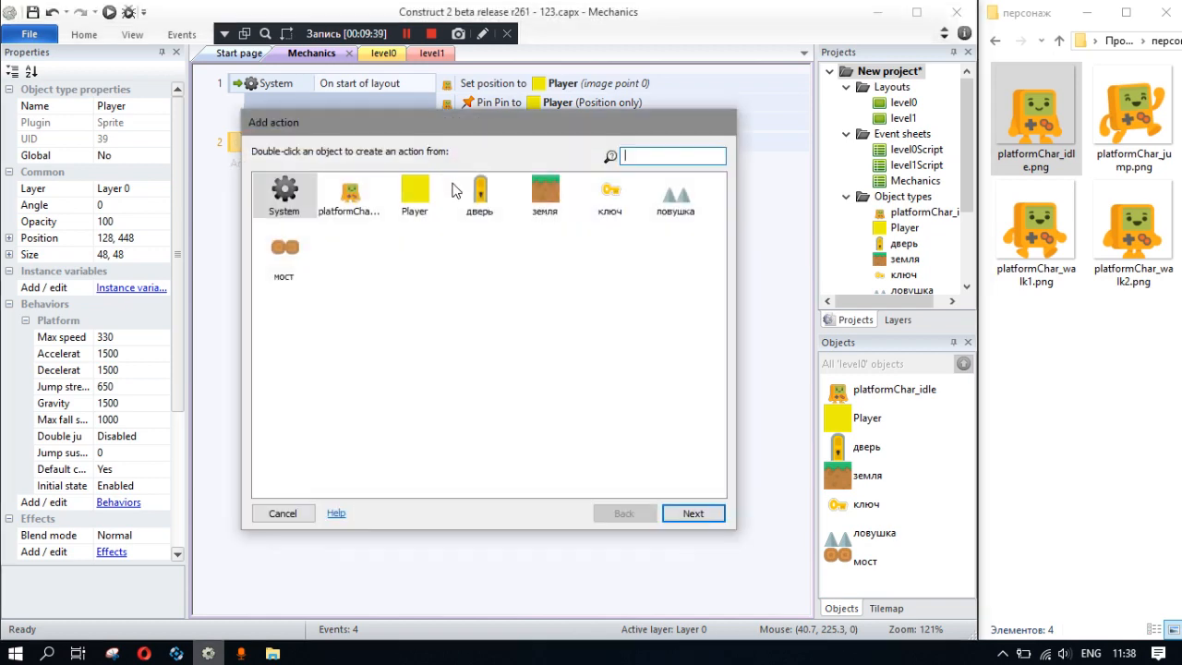
pyautogui.doubleClick(418, 192)
pyautogui.scroll(-10, 447, 335)
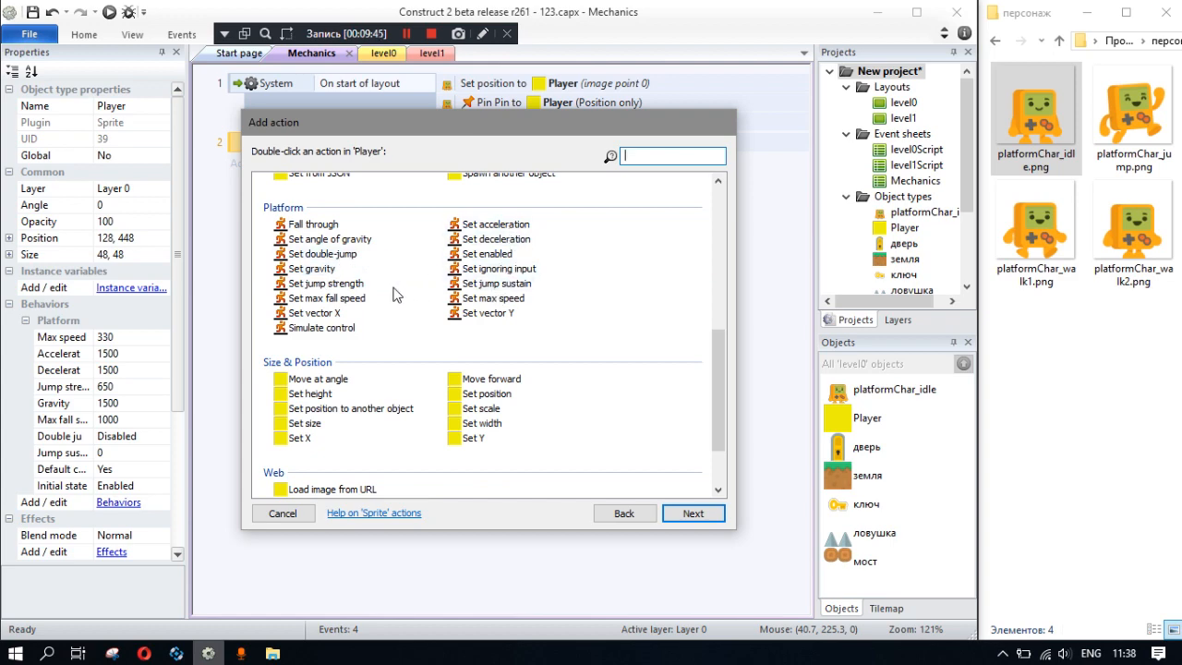
pyautogui.scroll(-2, 359, 300)
pyautogui.scroll(7, 358, 301)
pyautogui.scroll(-2, 357, 303)
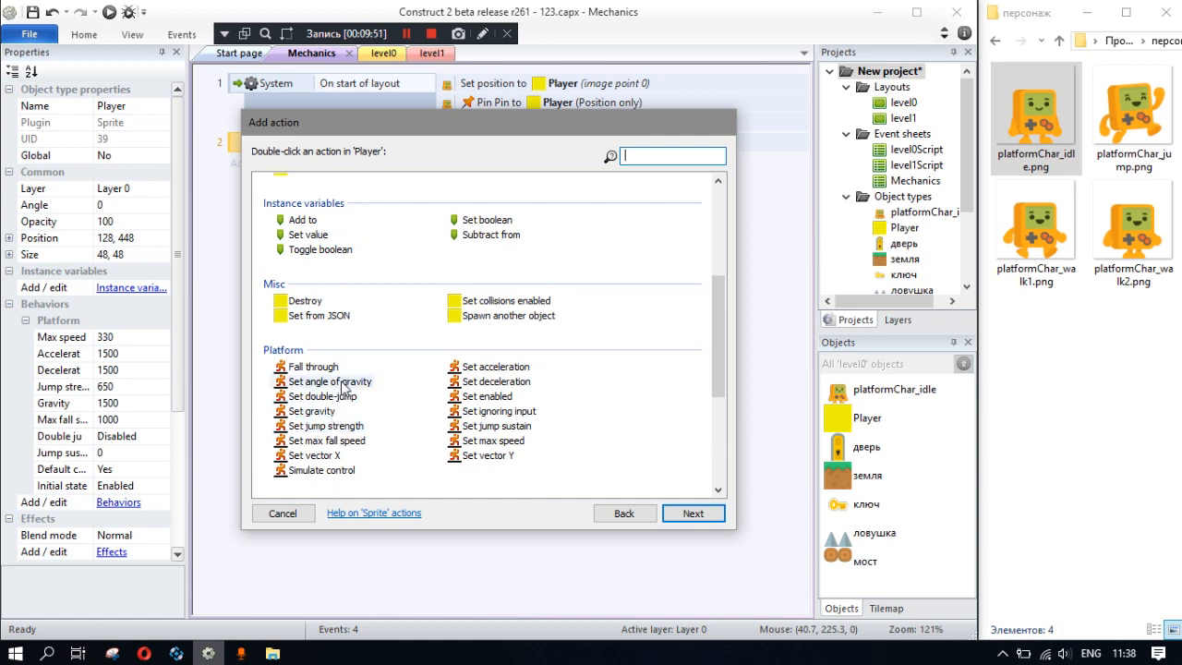
pyautogui.click(299, 515)
# - Add the Player condition Platform is jumping to the Platform is moving event and invert it
pyautogui.rightClick(313, 146)
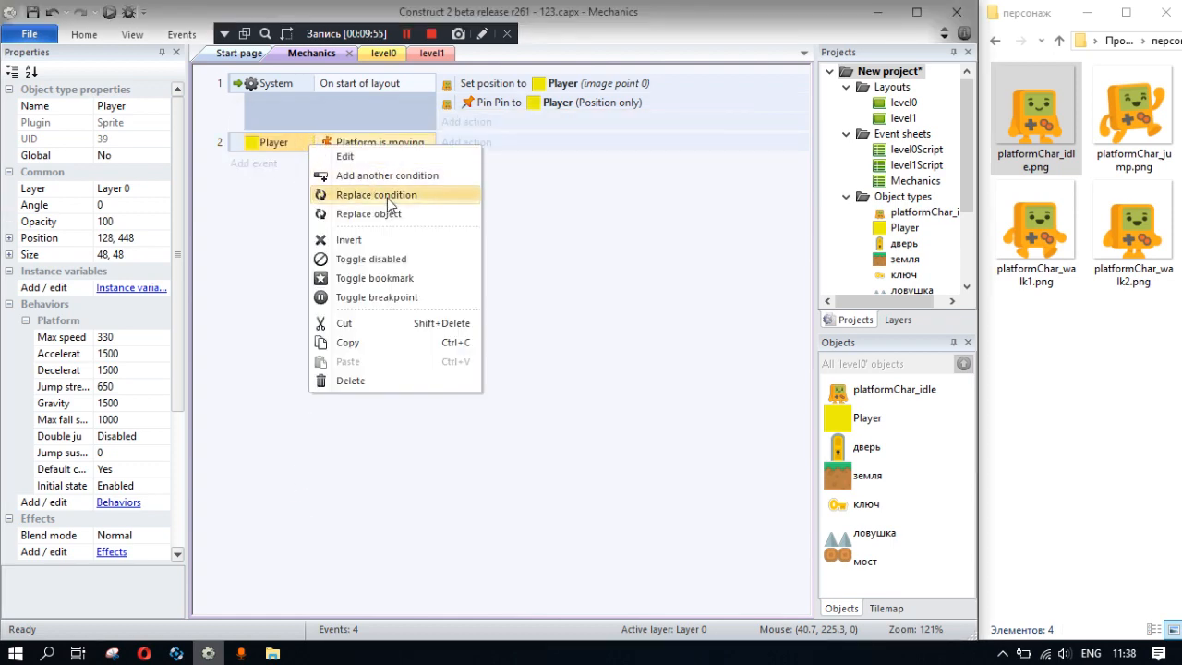
pyautogui.click(365, 177)
pyautogui.doubleClick(415, 201)
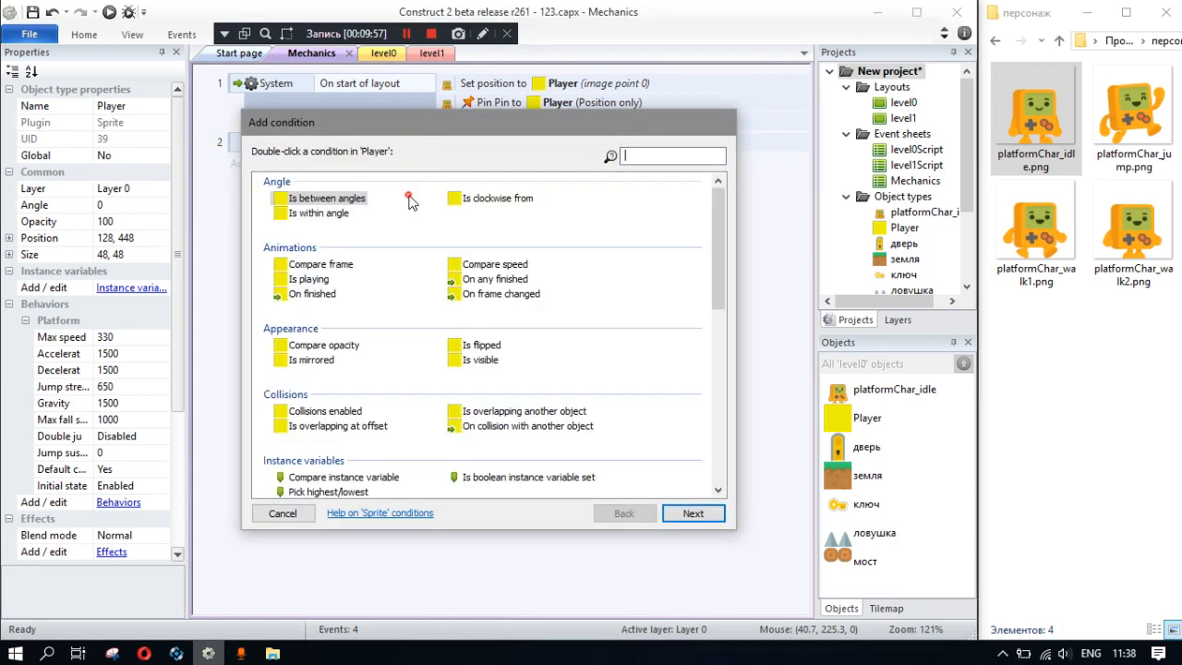
pyautogui.scroll(-5, 420, 390)
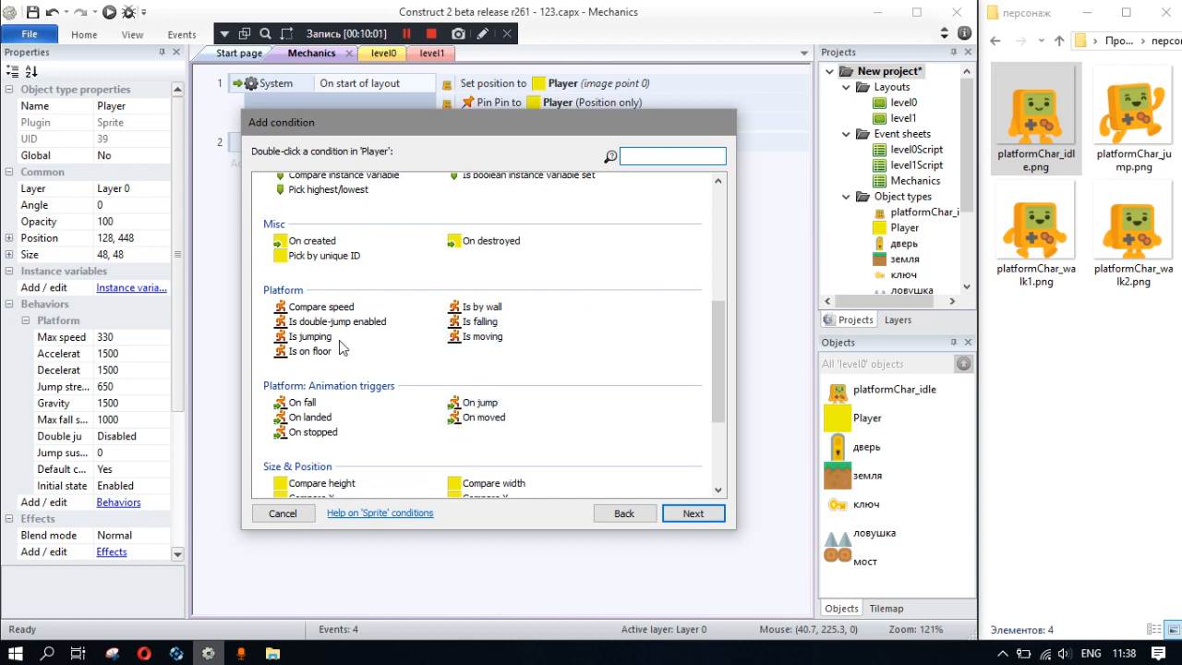
pyautogui.doubleClick(310, 337)
pyautogui.rightClick(381, 168)
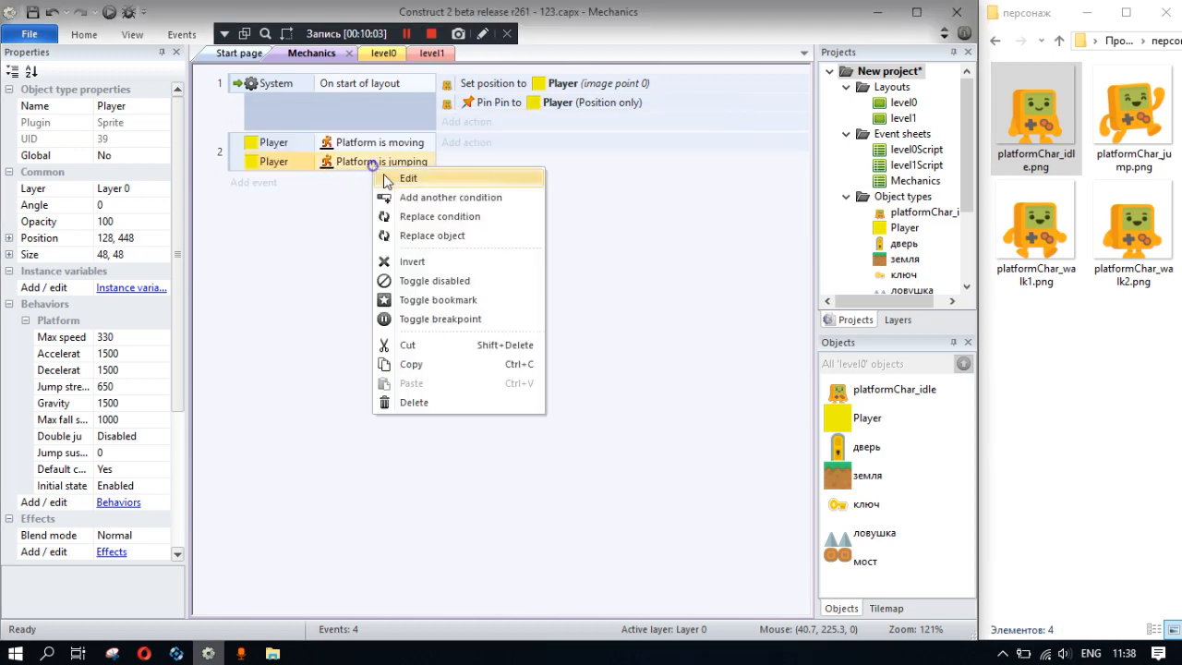
pyautogui.click(397, 260)
# - Add an action to the moving event that sets platformChar_idle's animation to "walk" from the beginning
pyautogui.press('a')
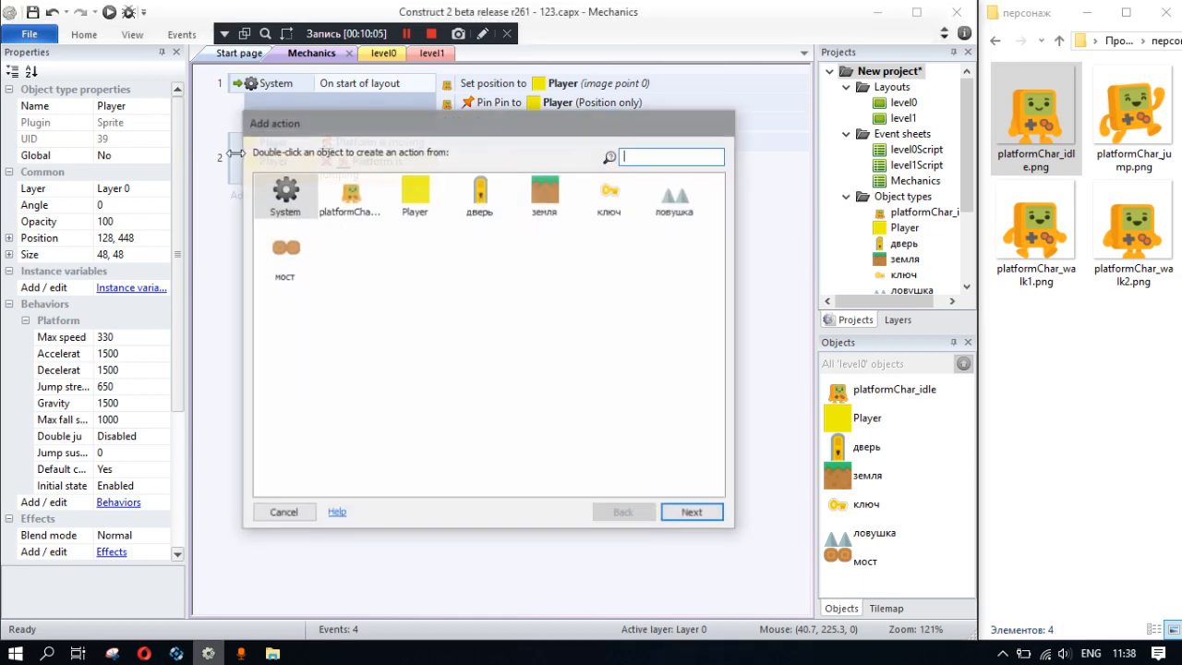
pyautogui.click(283, 512)
pyautogui.click(478, 146)
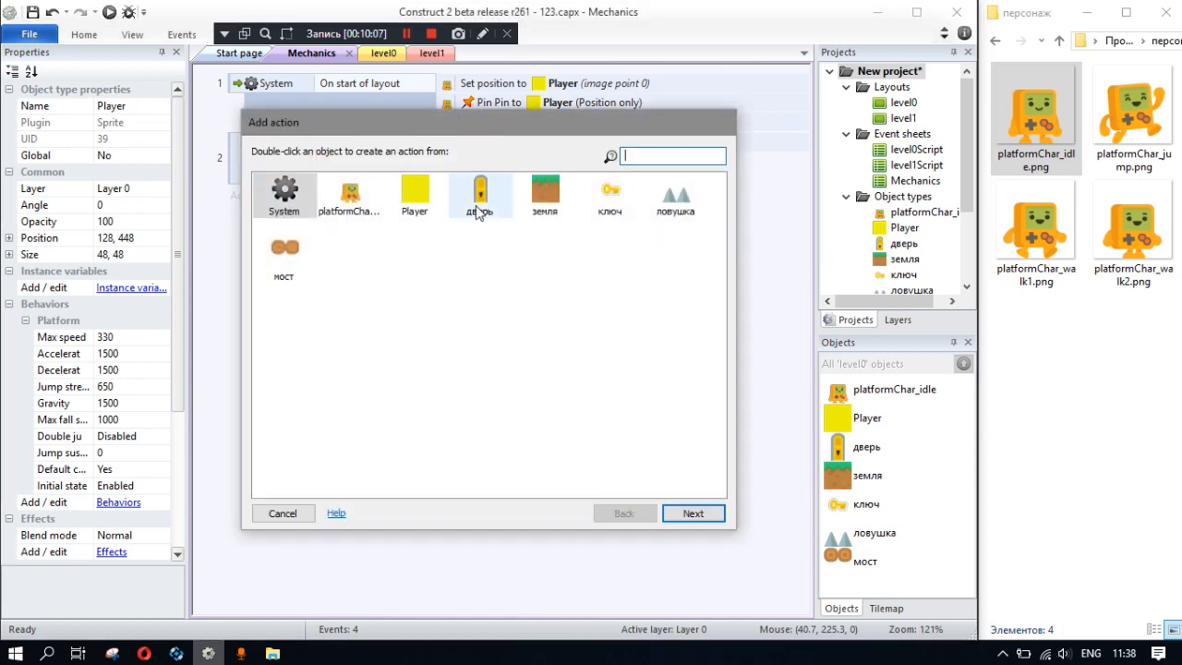
pyautogui.doubleClick(362, 196)
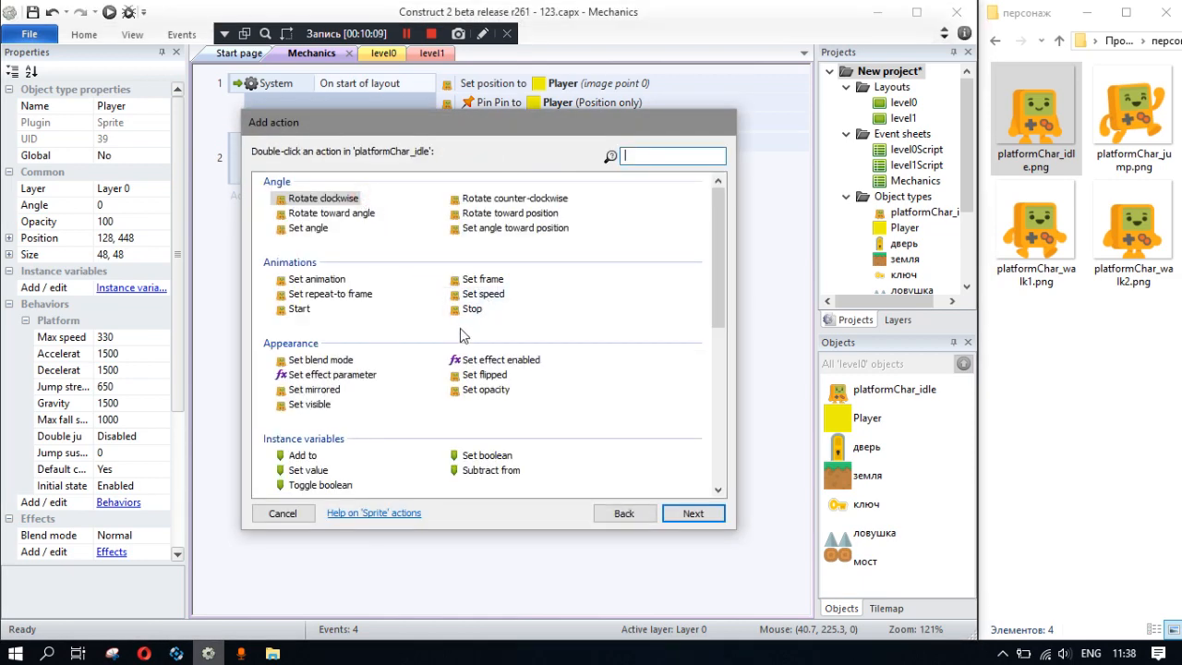
pyautogui.doubleClick(318, 280)
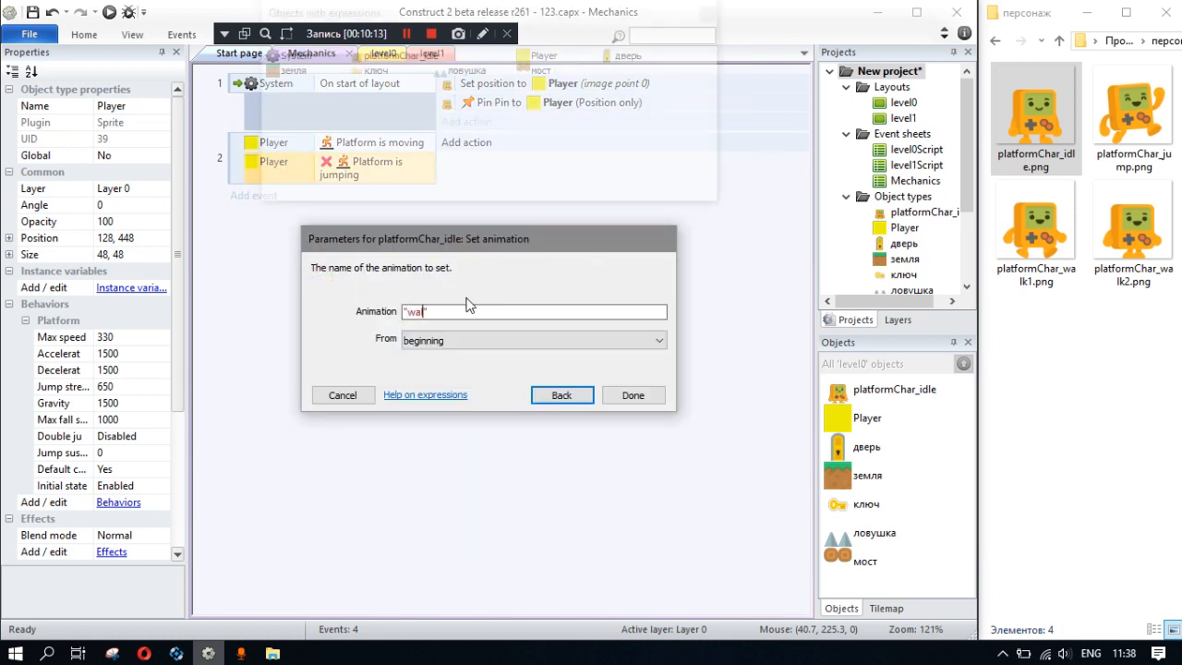
pyautogui.click(624, 396)
# - Duplicate the walk event as a moving-and-jumping event, with the jumping condition no longer inverted, that sets the animation to "jump"
pyautogui.click(233, 175)
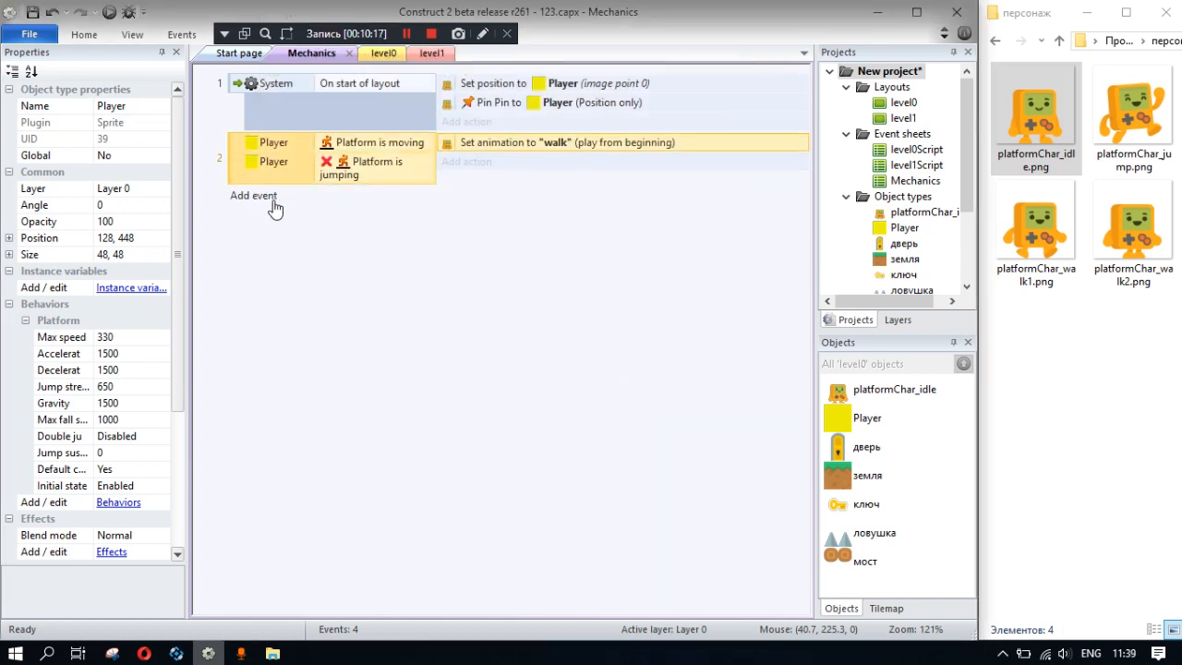
pyautogui.hotkey('ctrl', 'c')
pyautogui.hotkey('ctrl', 'v')
pyautogui.click(368, 221)
pyautogui.rightClick(368, 222)
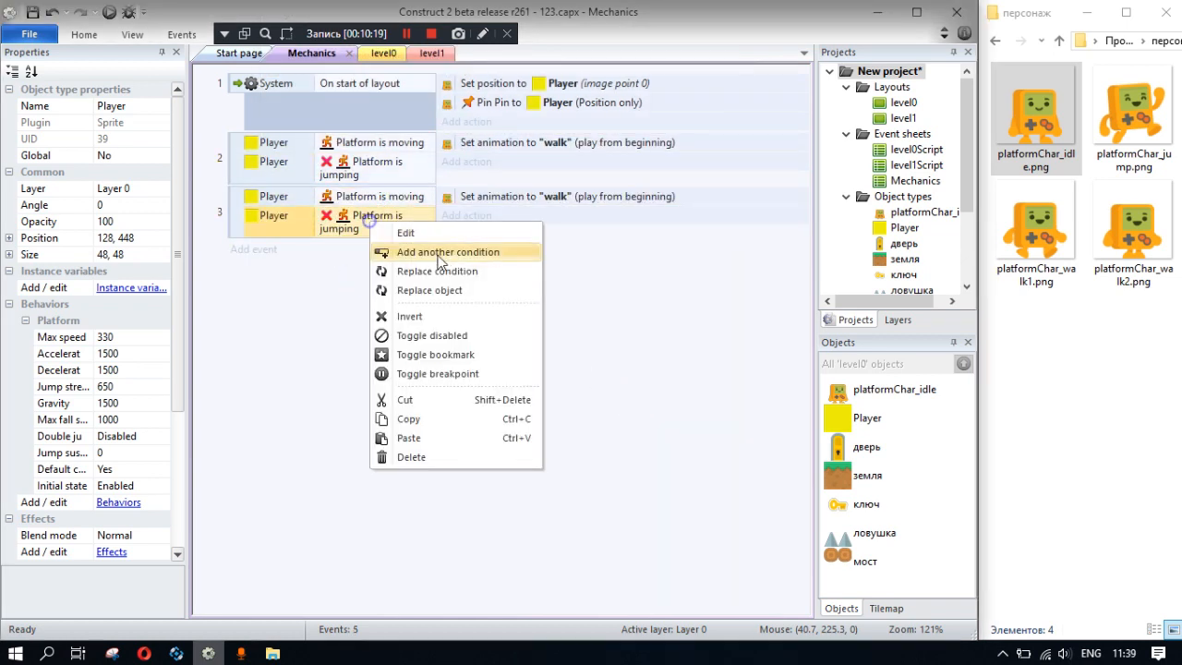
pyautogui.click(411, 315)
pyautogui.doubleClick(561, 203)
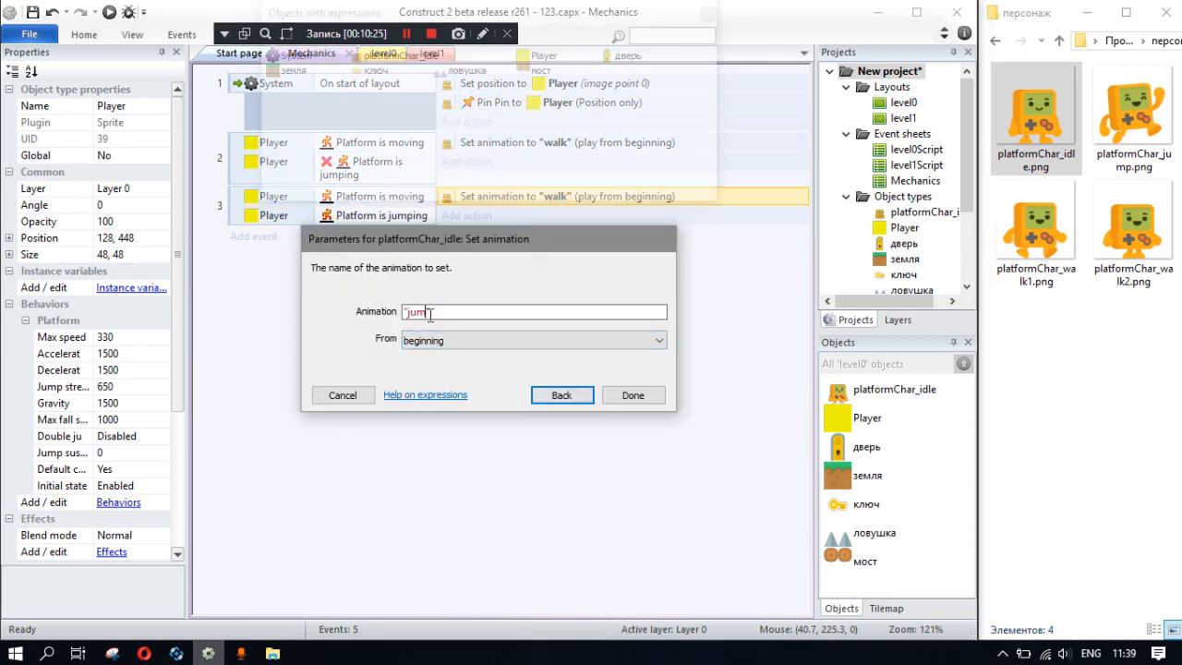
pyautogui.click(631, 396)
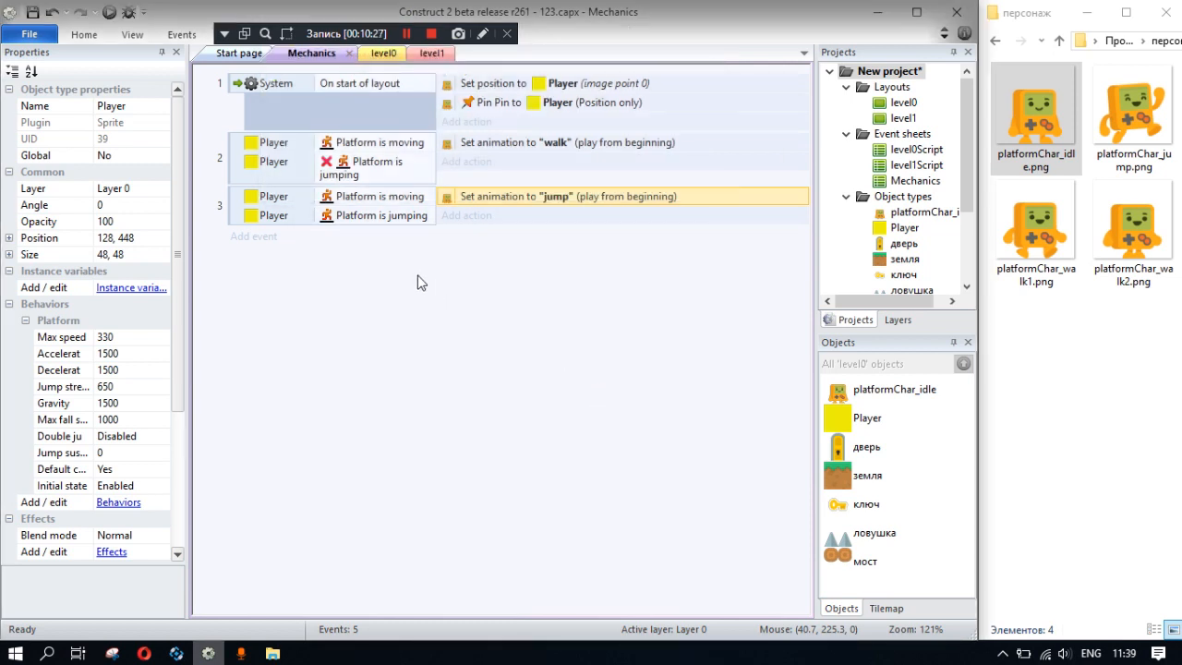
# - Duplicate the jump event and invert both its Platform is moving and Platform is jumping conditions
pyautogui.click(258, 206)
pyautogui.click(234, 210)
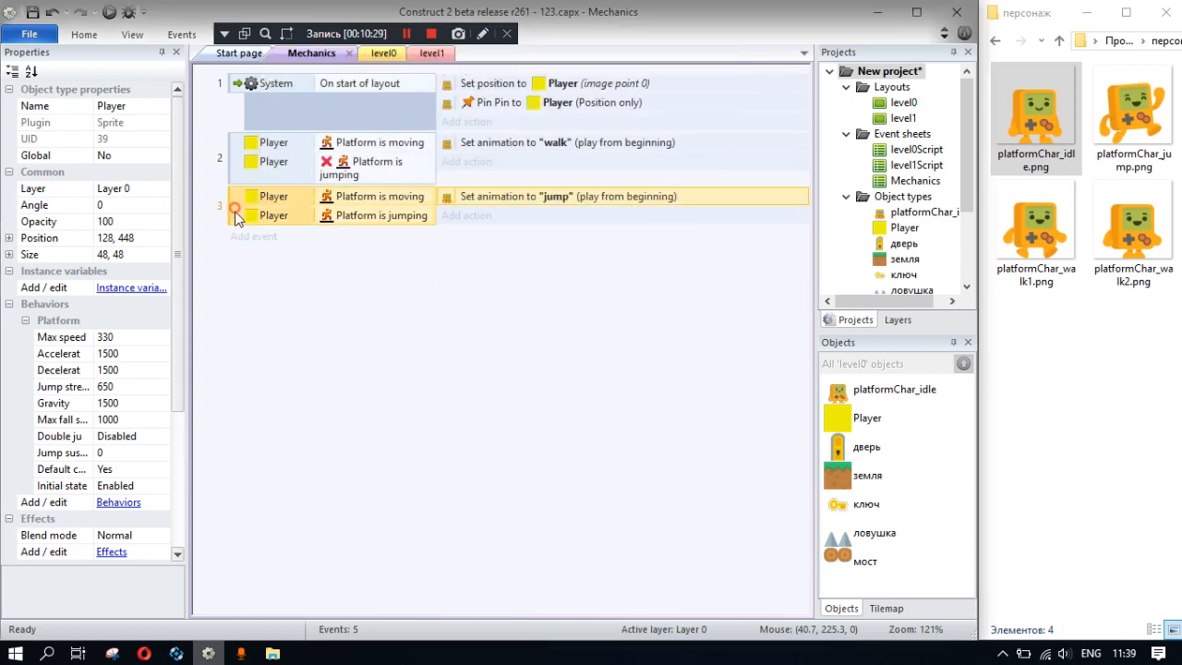
pyautogui.hotkey('ctrl', 'v')
pyautogui.rightClick(370, 242)
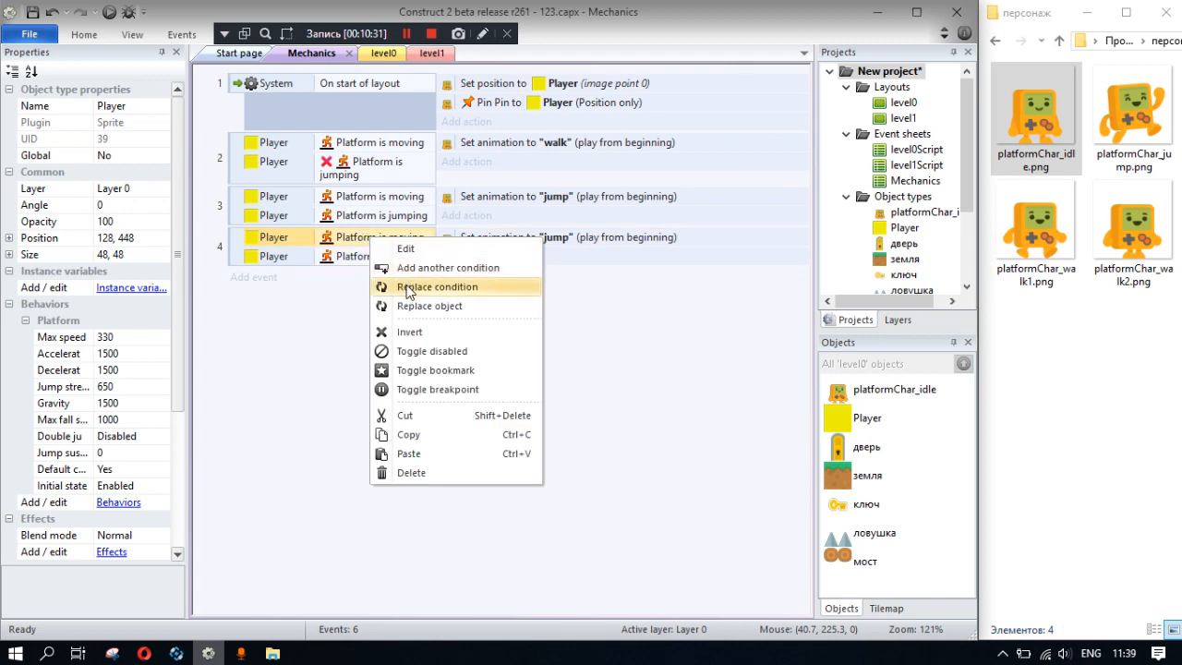
pyautogui.click(414, 326)
pyautogui.rightClick(385, 278)
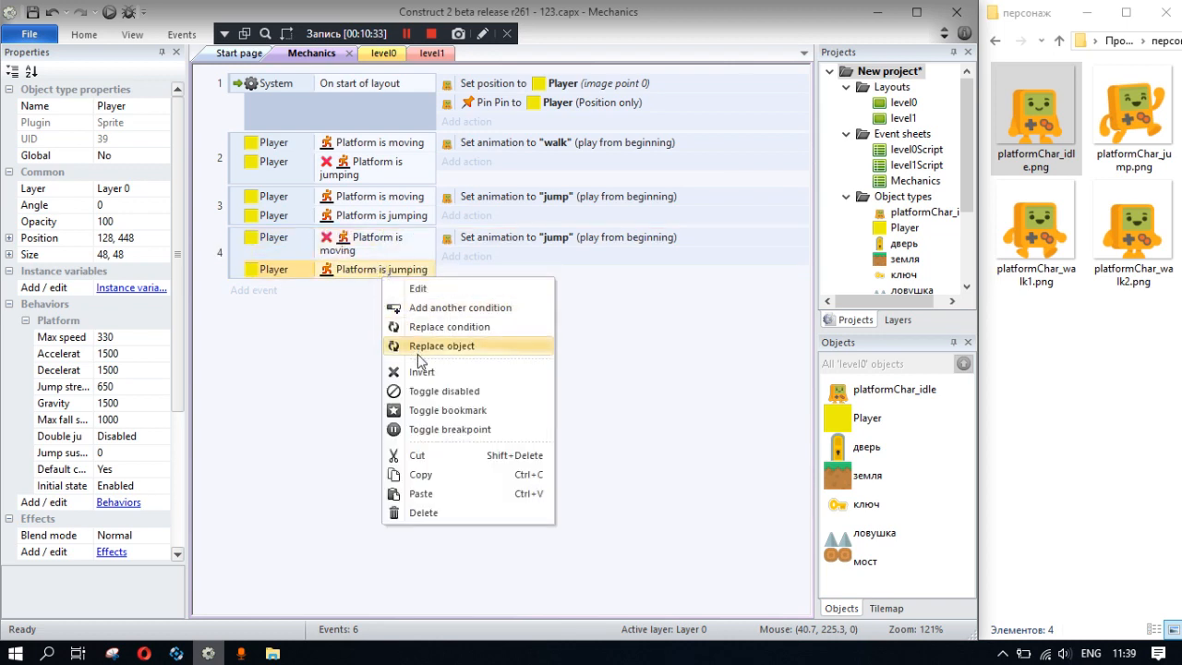
pyautogui.click(421, 371)
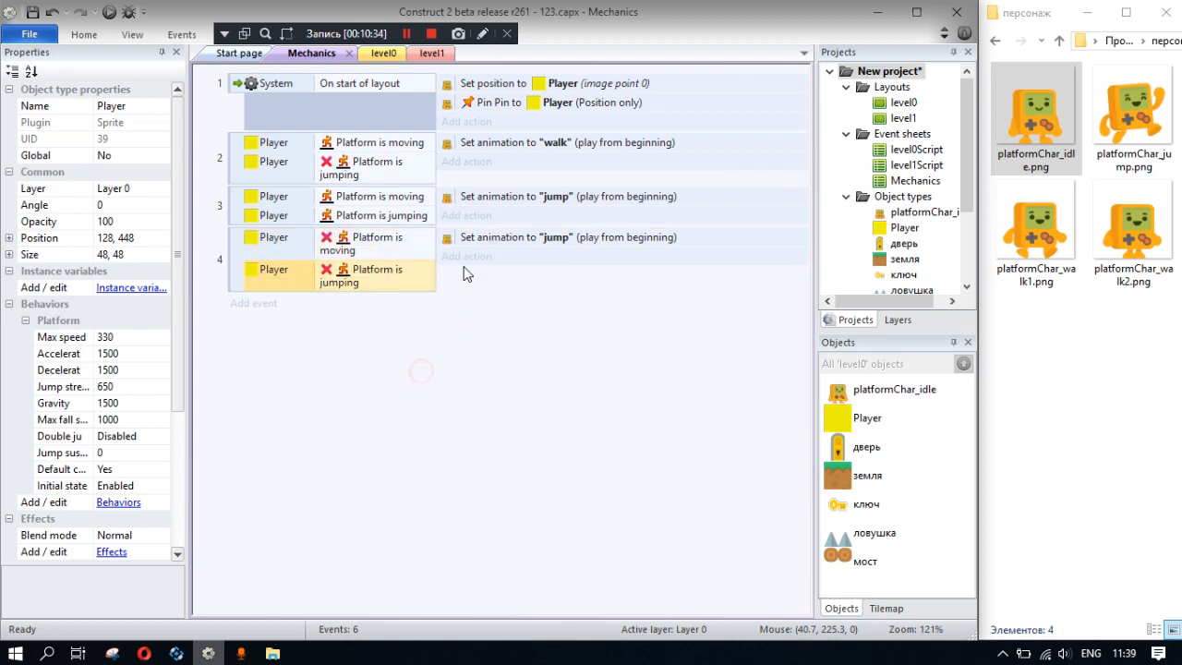
# - Add Player's Platform is on floor as the first condition of the fourth event, and change its action to set the idle animation
pyautogui.rightClick(237, 269)
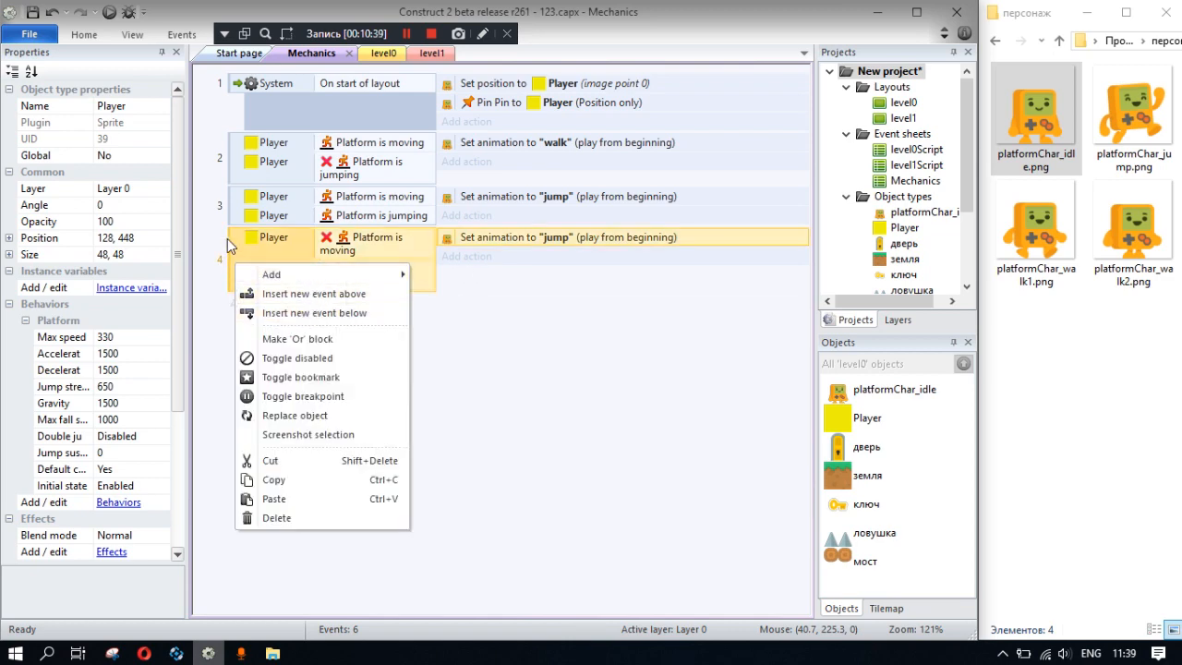
pyautogui.click(231, 248)
pyautogui.rightClick(262, 247)
pyautogui.click(305, 276)
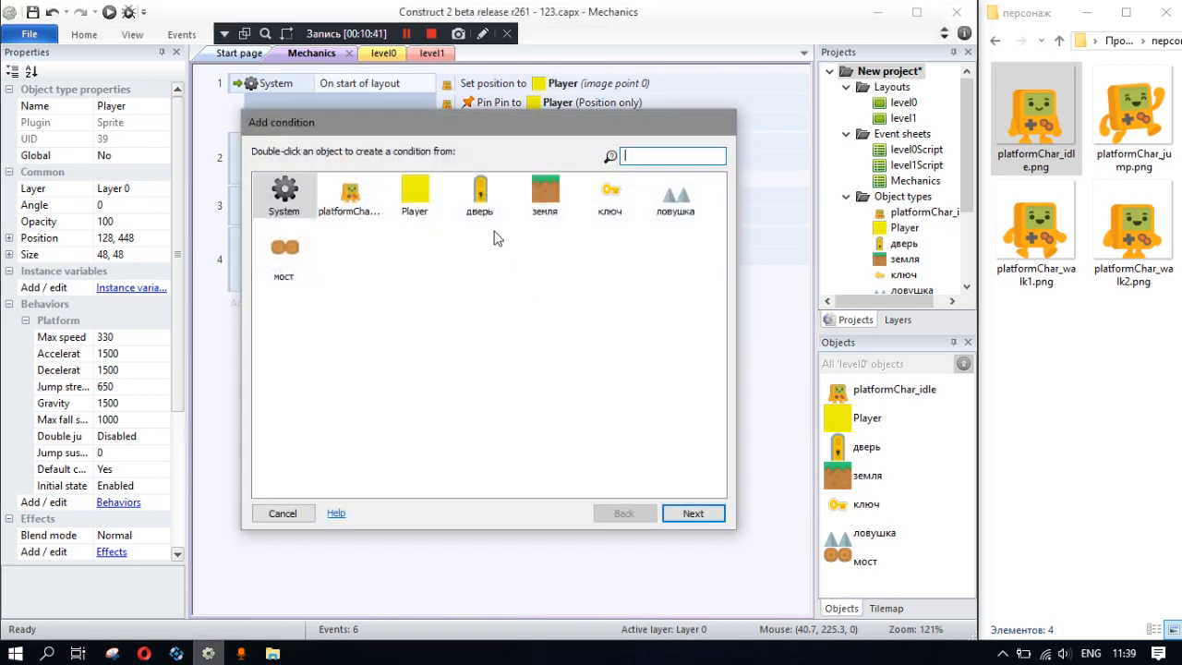
pyautogui.doubleClick(413, 196)
pyautogui.scroll(-5, 490, 372)
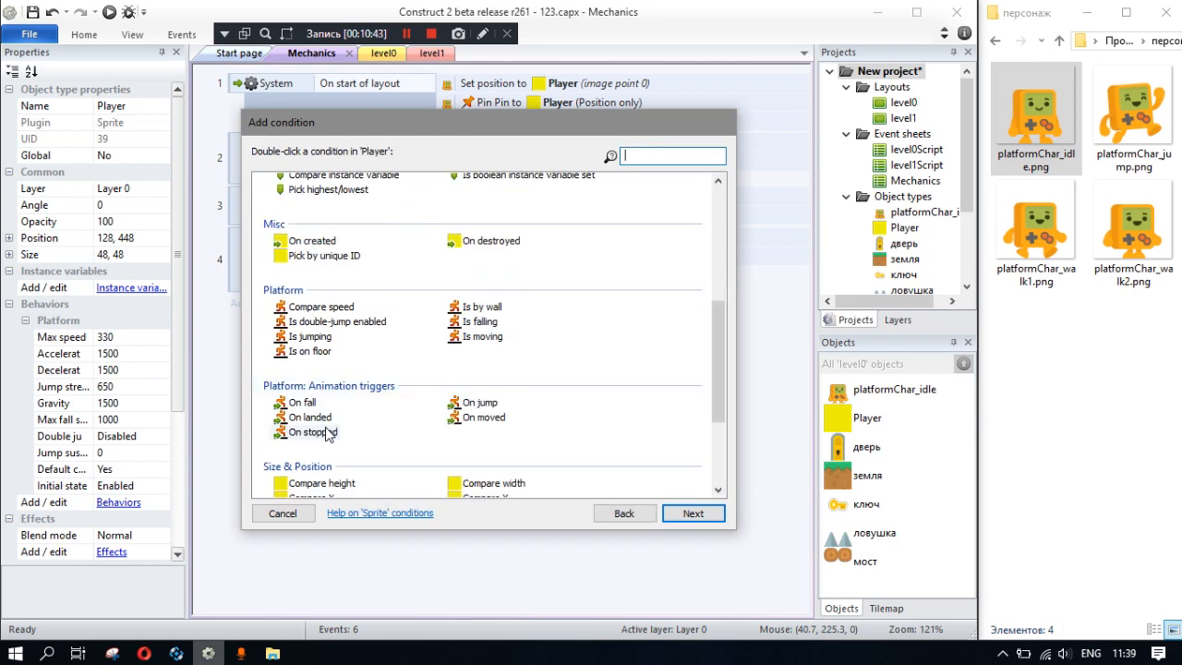
pyautogui.doubleClick(315, 353)
pyautogui.moveTo(354, 305); pyautogui.dragTo(357, 242)
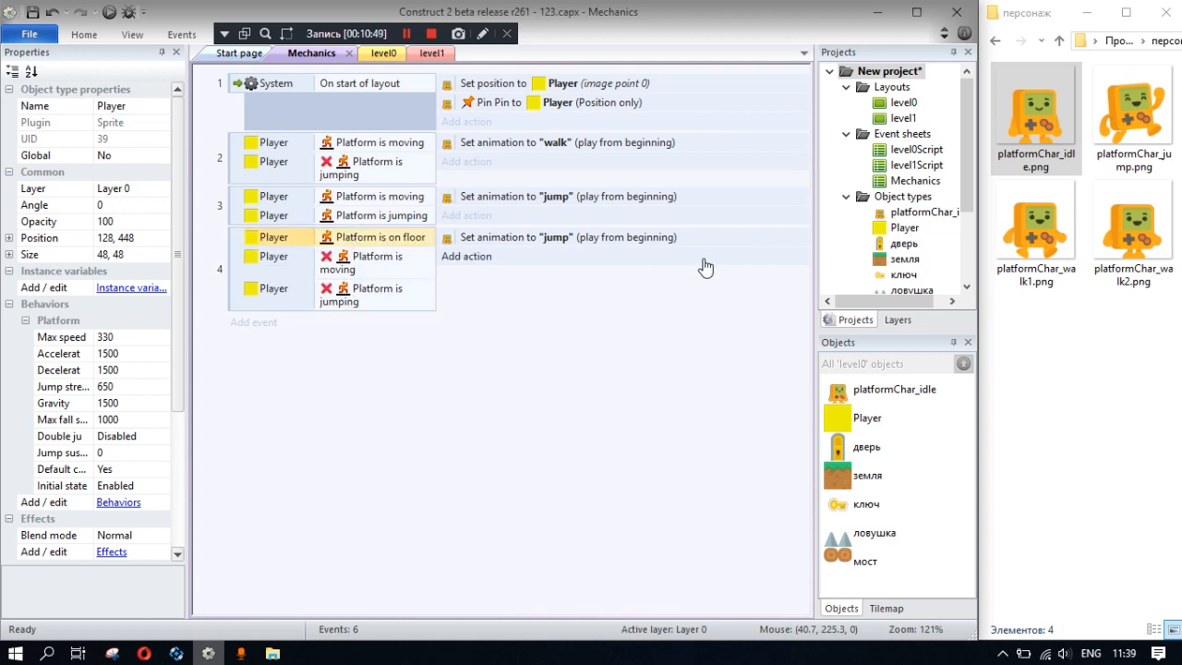
pyautogui.doubleClick(499, 237)
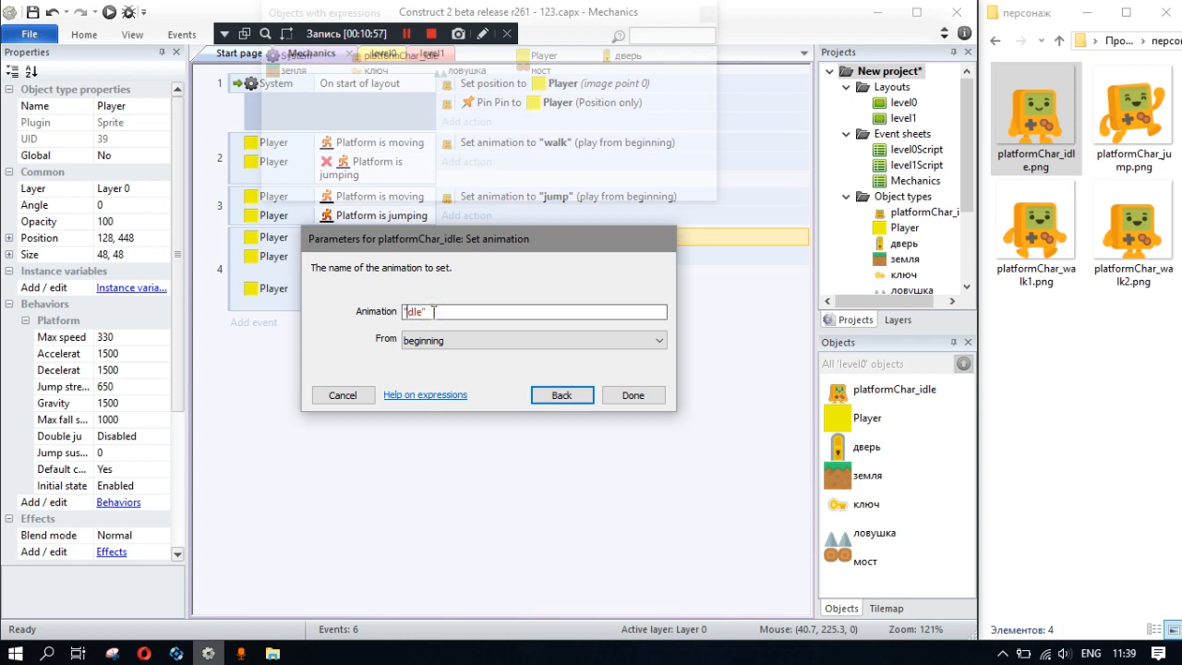
pyautogui.click(634, 396)
# - Run the level preview and walk and jump the character across the platforms to test its animations
pyautogui.click(108, 13)
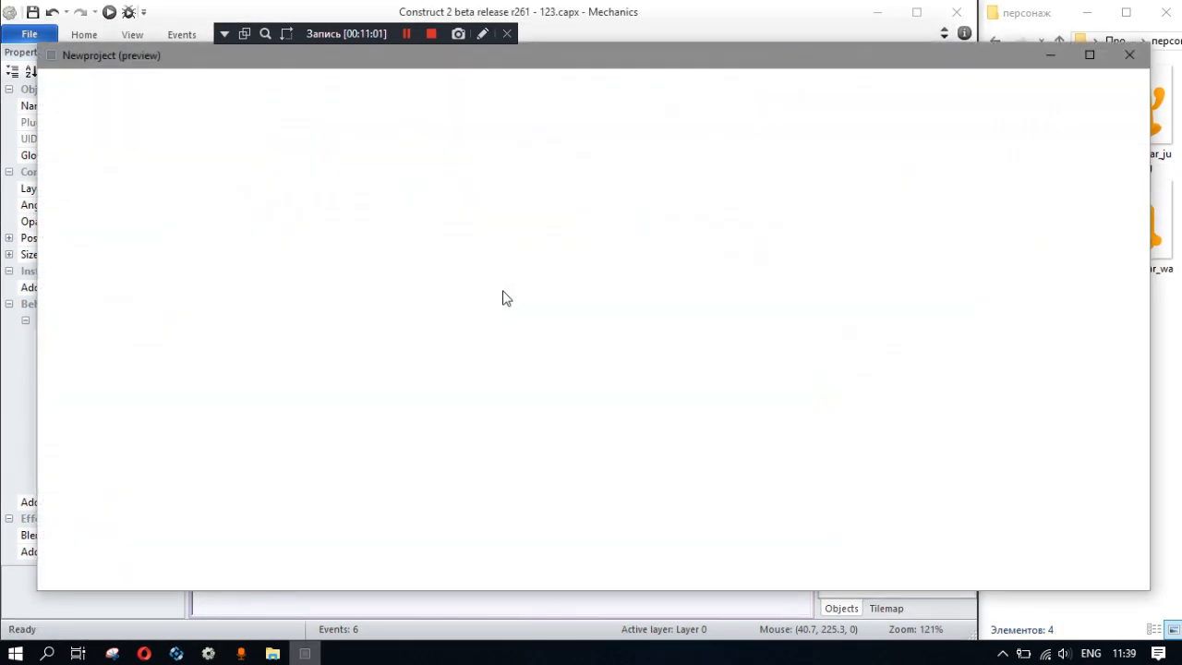
pyautogui.press('Right')
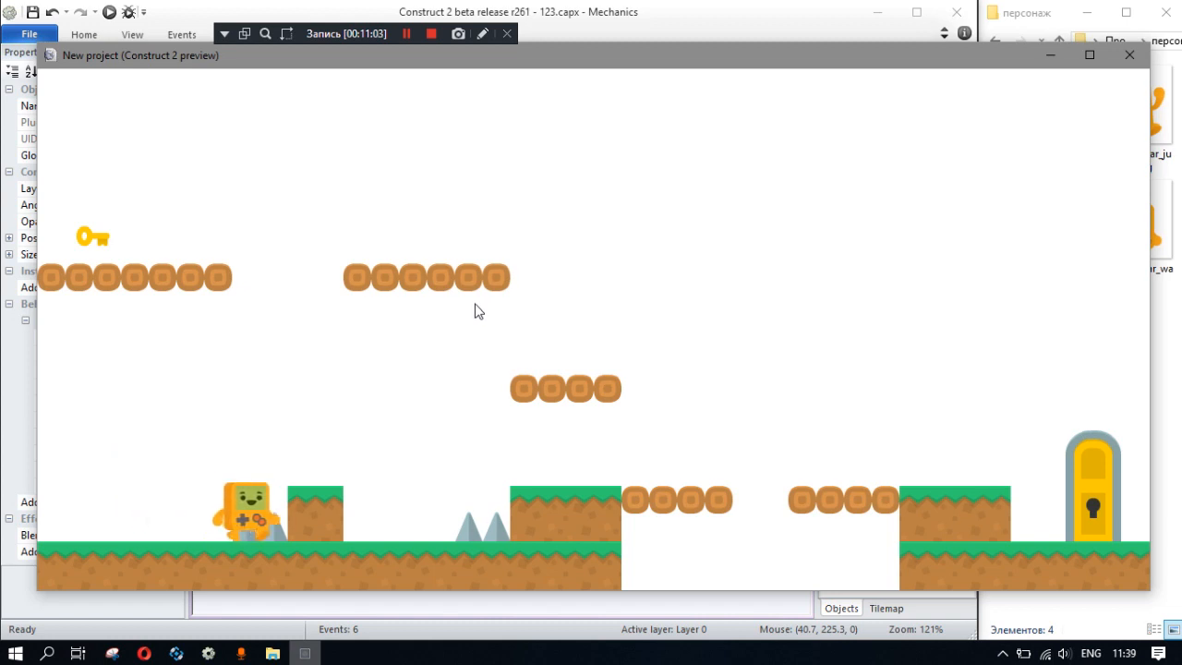
pyautogui.press('Left')
pyautogui.press('Right')
pyautogui.press('Up')
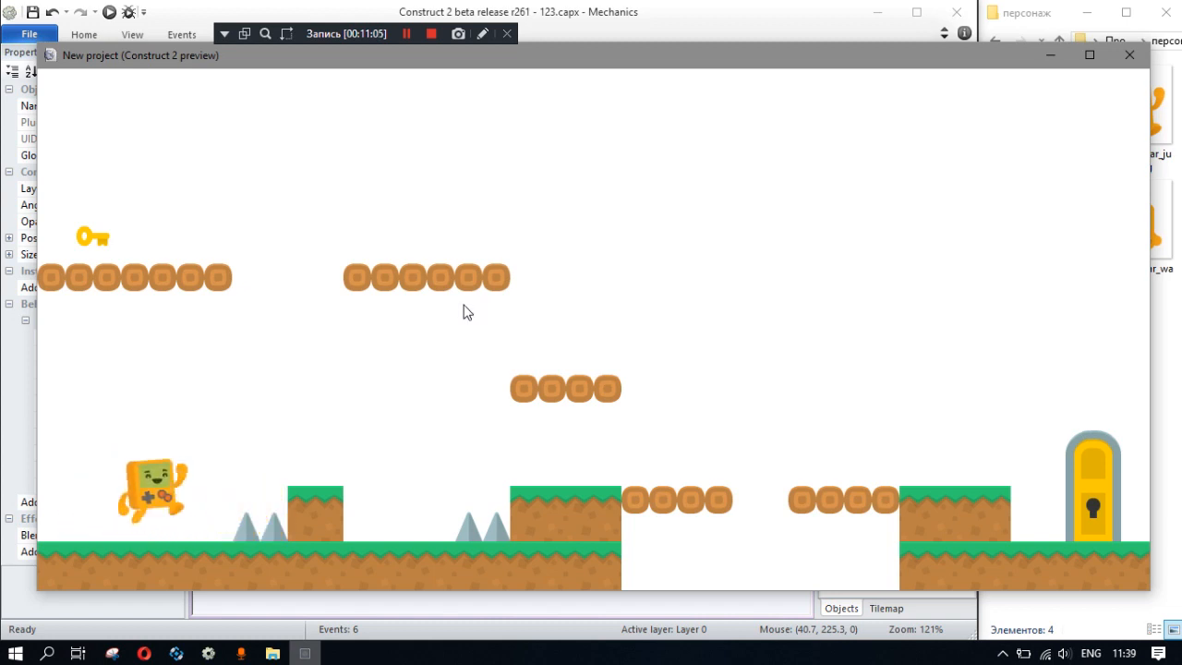
pyautogui.press('Up')
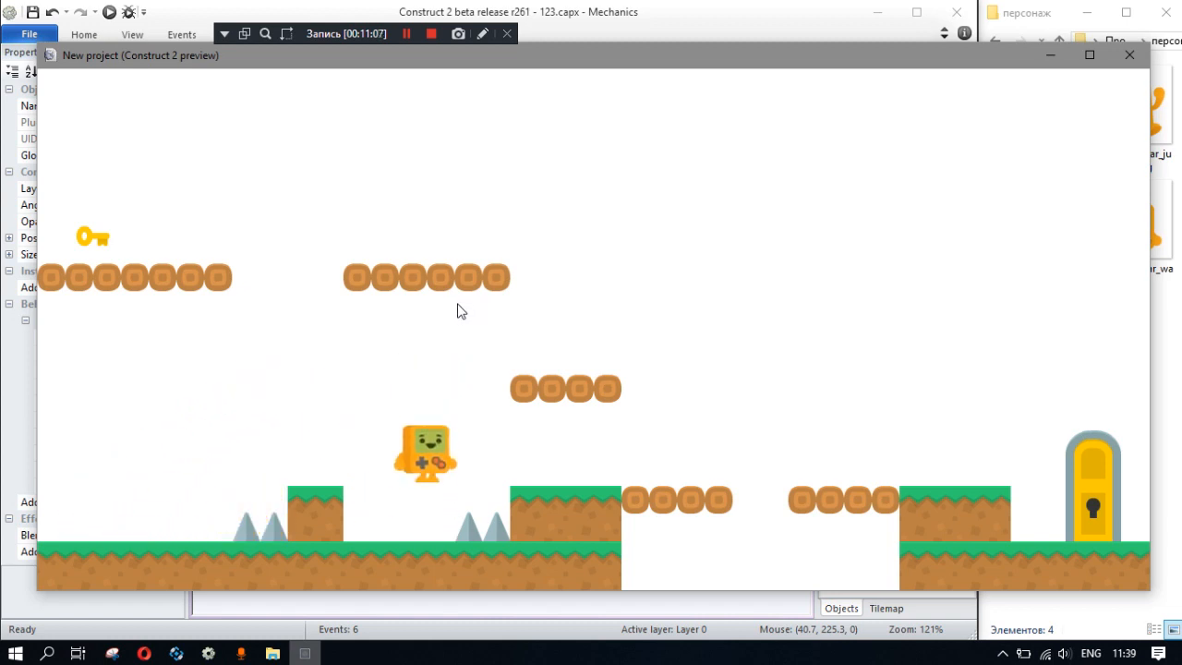
pyautogui.press('Up')
pyautogui.press('Right')
pyautogui.press('Up')
pyautogui.press('Left')
pyautogui.press('Up')
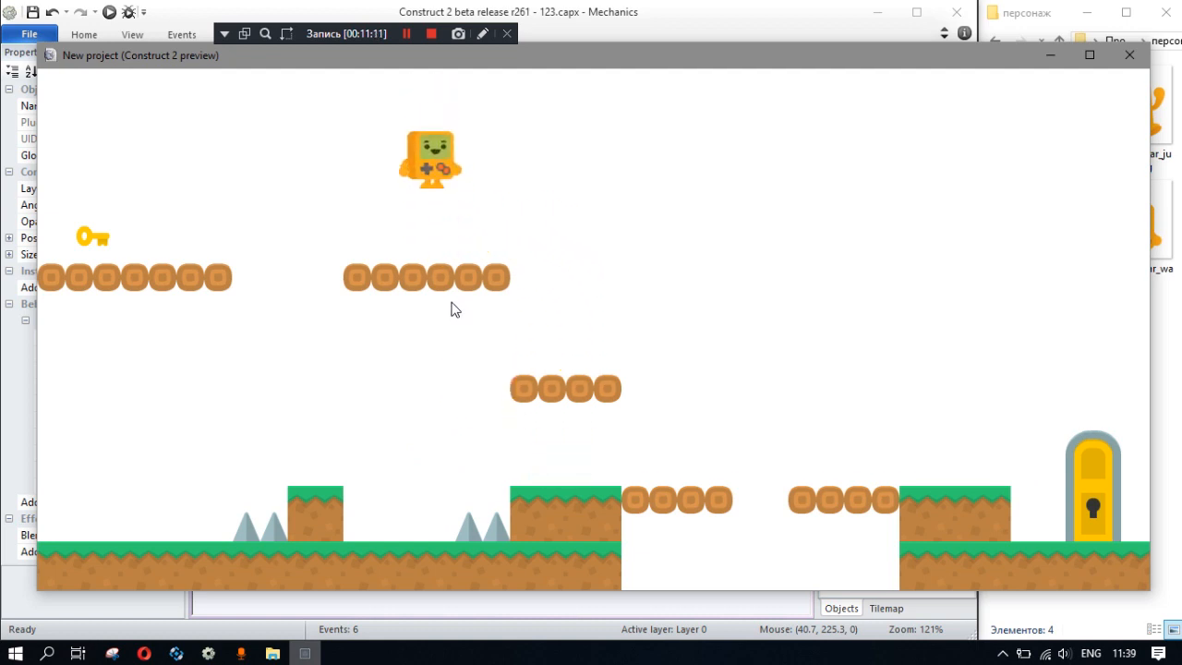
pyautogui.press('Up')
pyautogui.press('Left')
pyautogui.press('Right')
pyautogui.press('Right')
pyautogui.press('Left')
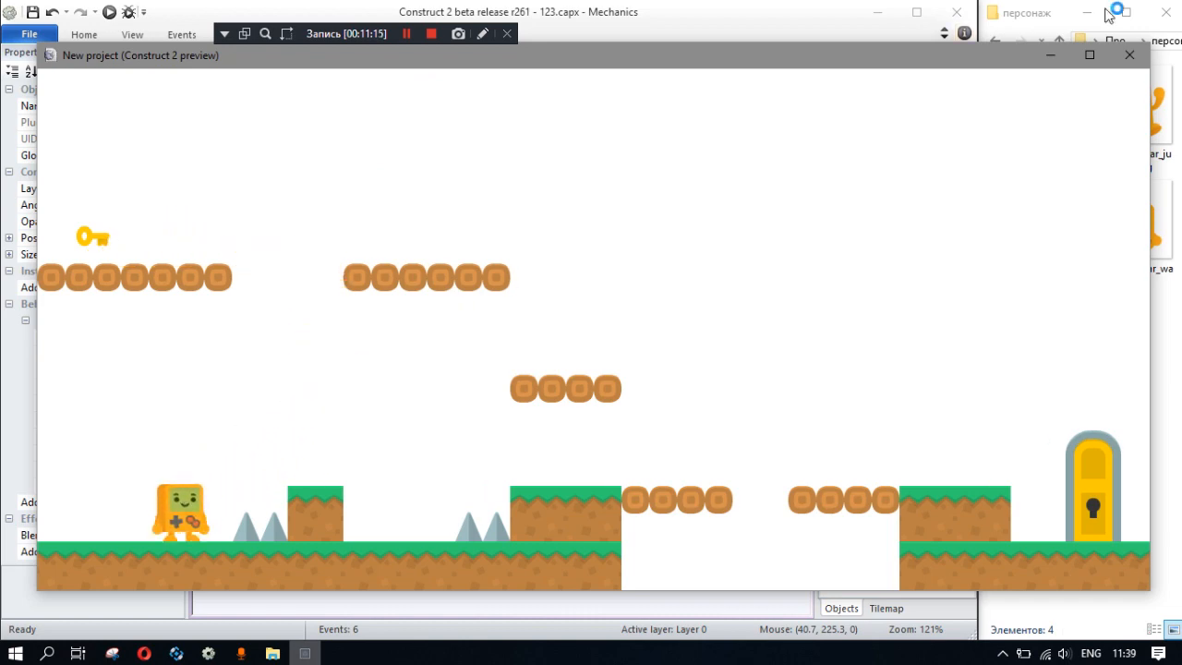
pyautogui.click(1126, 57)
# - Insert a Keyboard object into the project from the level0 layout
pyautogui.click(255, 321)
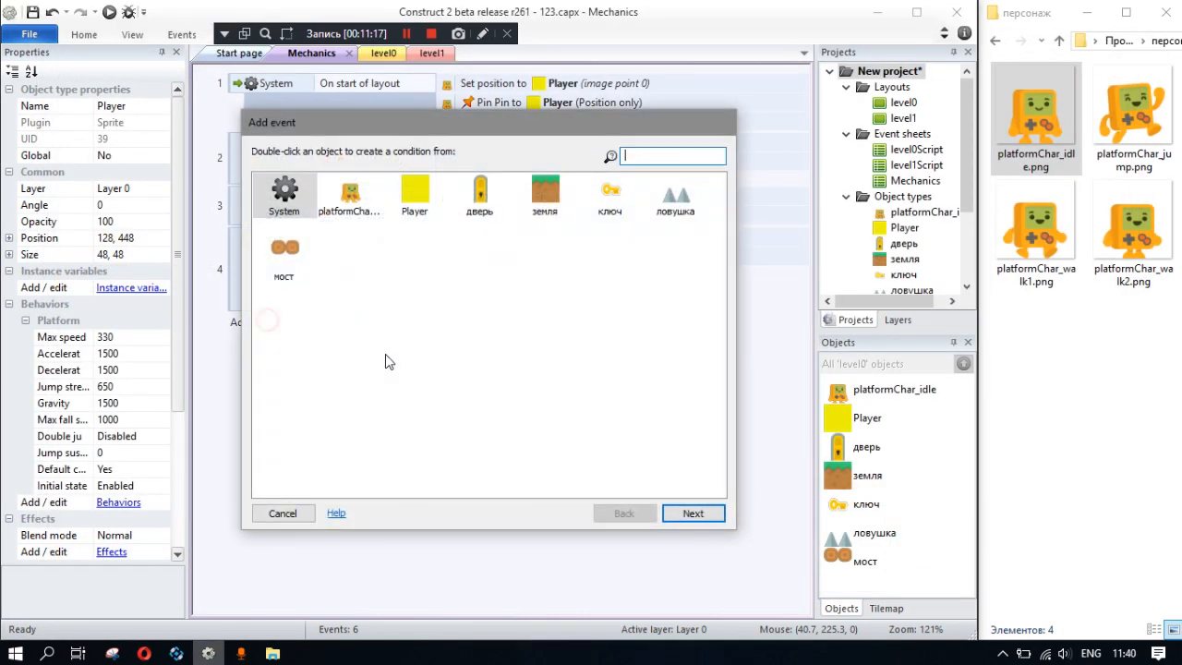
pyautogui.click(282, 513)
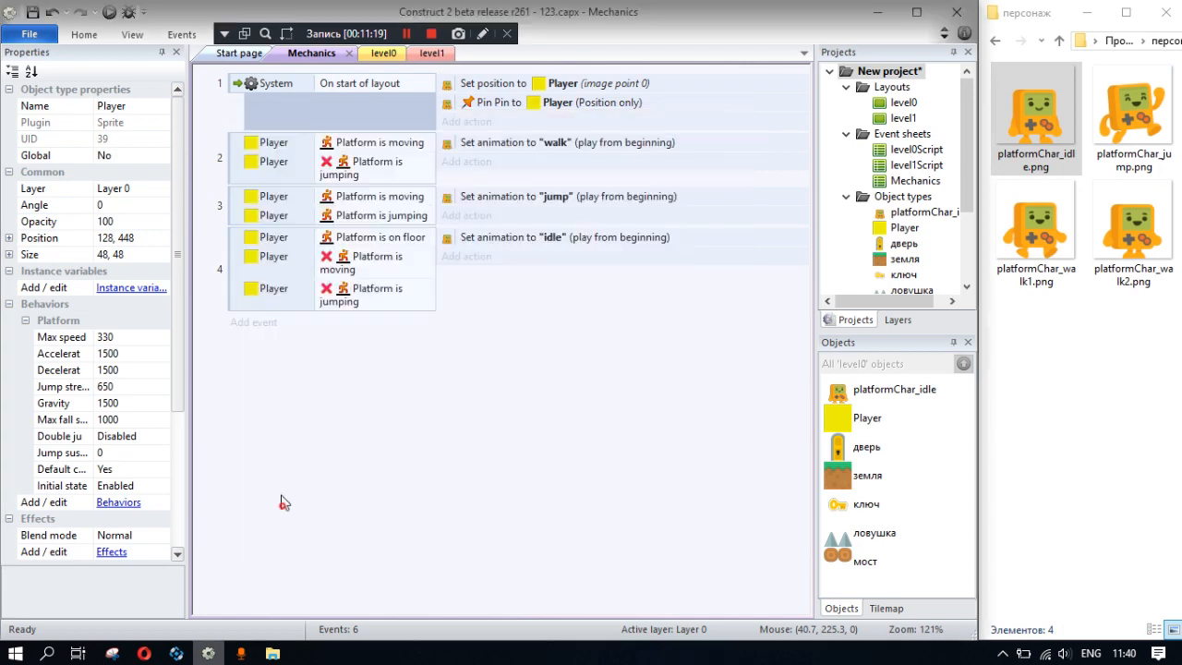
pyautogui.click(384, 52)
pyautogui.rightClick(413, 360)
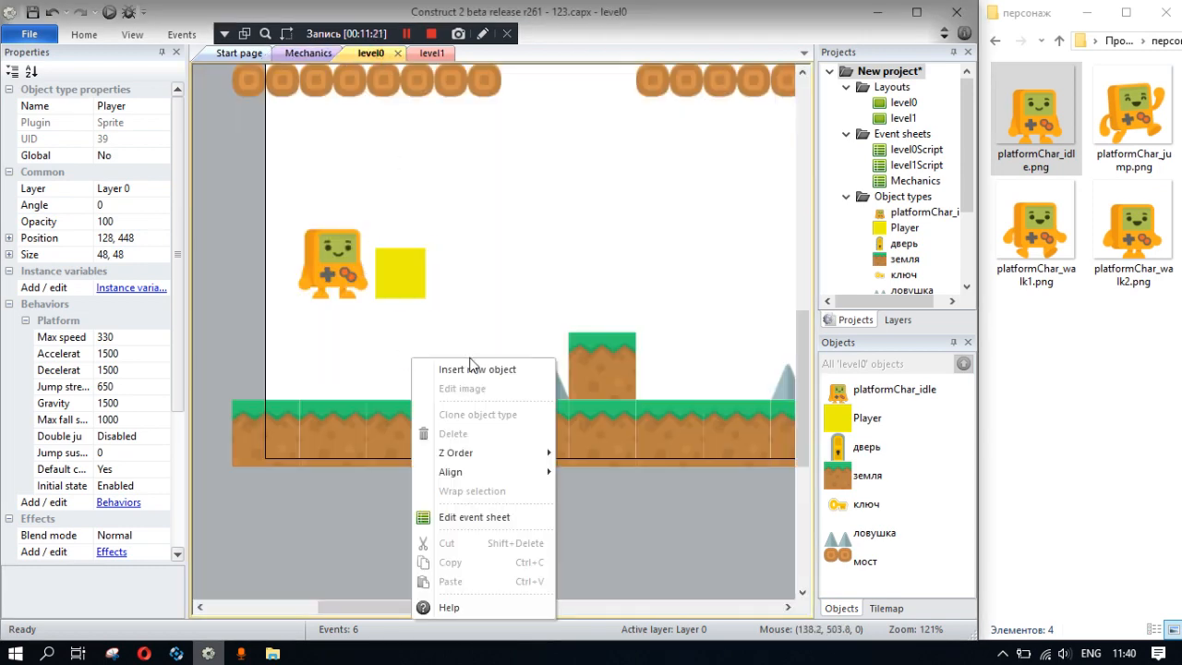
pyautogui.click(468, 369)
pyautogui.scroll(-5, 418, 273)
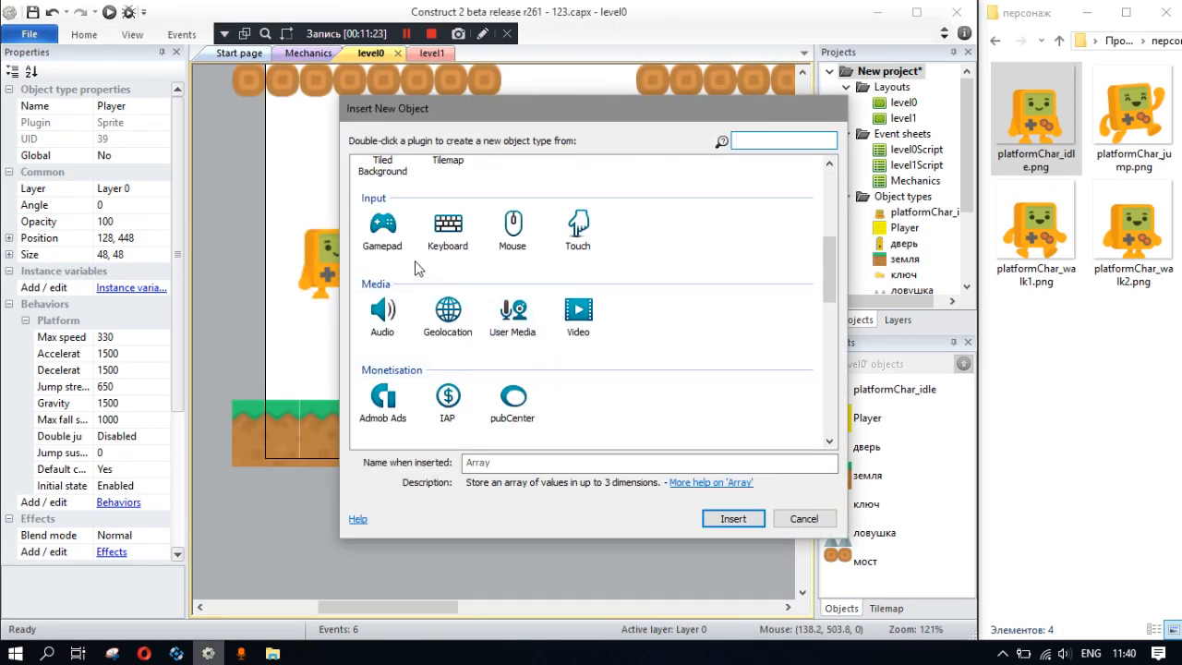
pyautogui.doubleClick(448, 229)
# - Add an event to the Mechanics sheet with the Keyboard condition On key pressed for the Left arrow
pyautogui.click(311, 77)
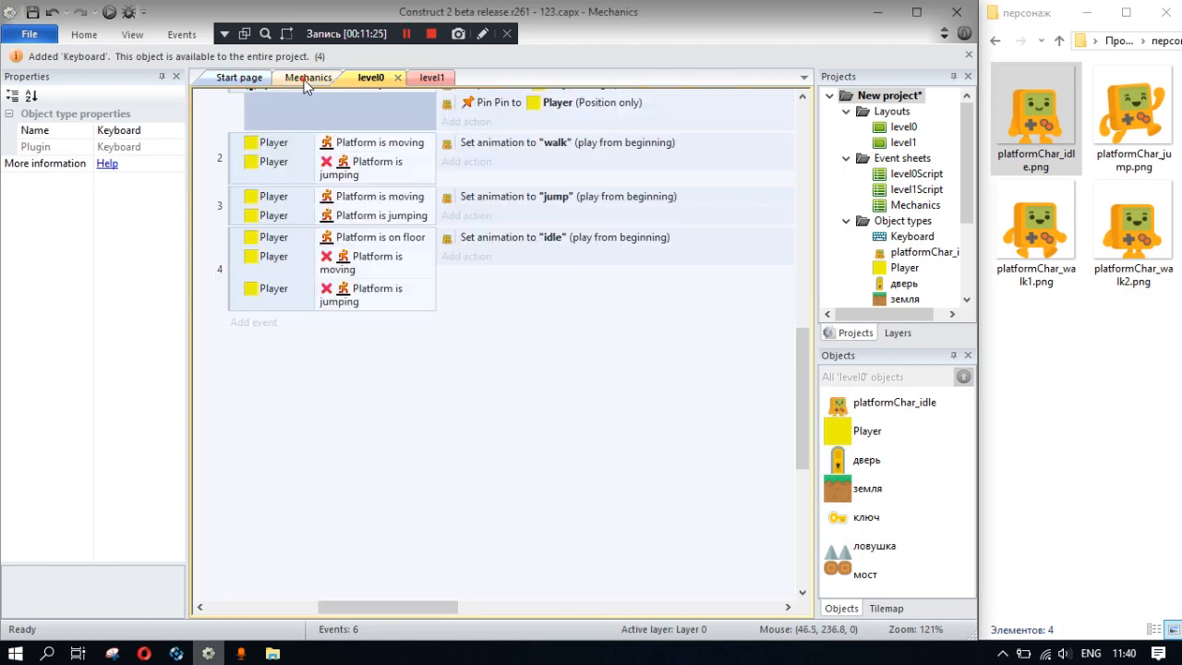
pyautogui.rightClick(343, 380)
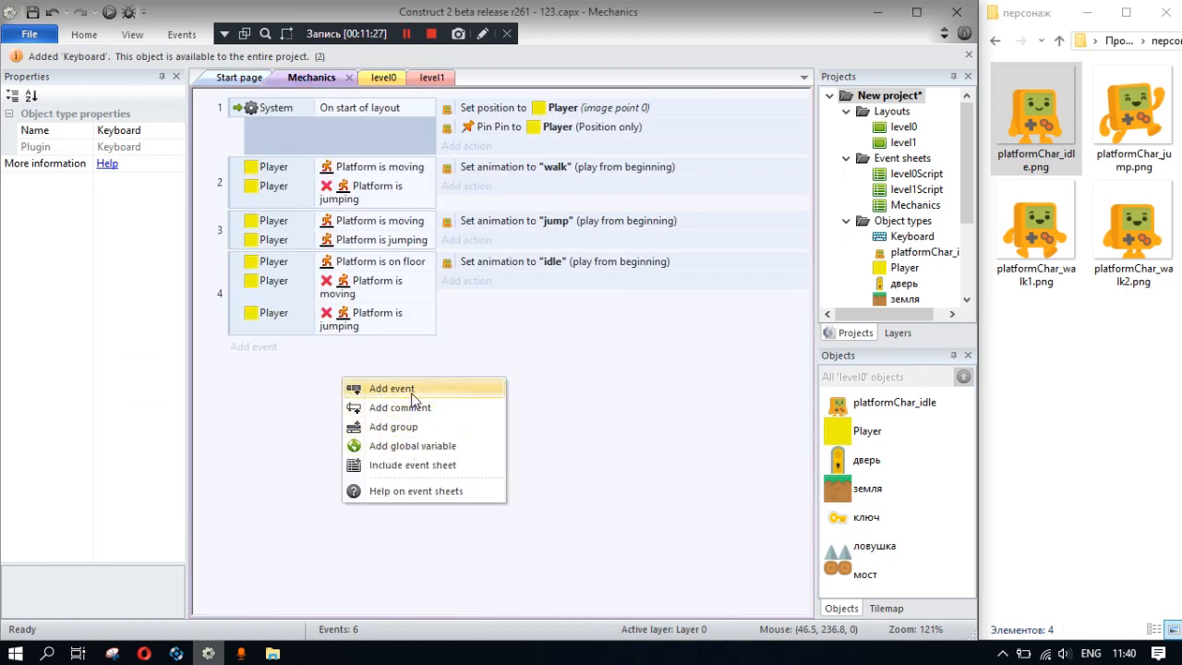
pyautogui.click(413, 399)
pyautogui.doubleClick(342, 196)
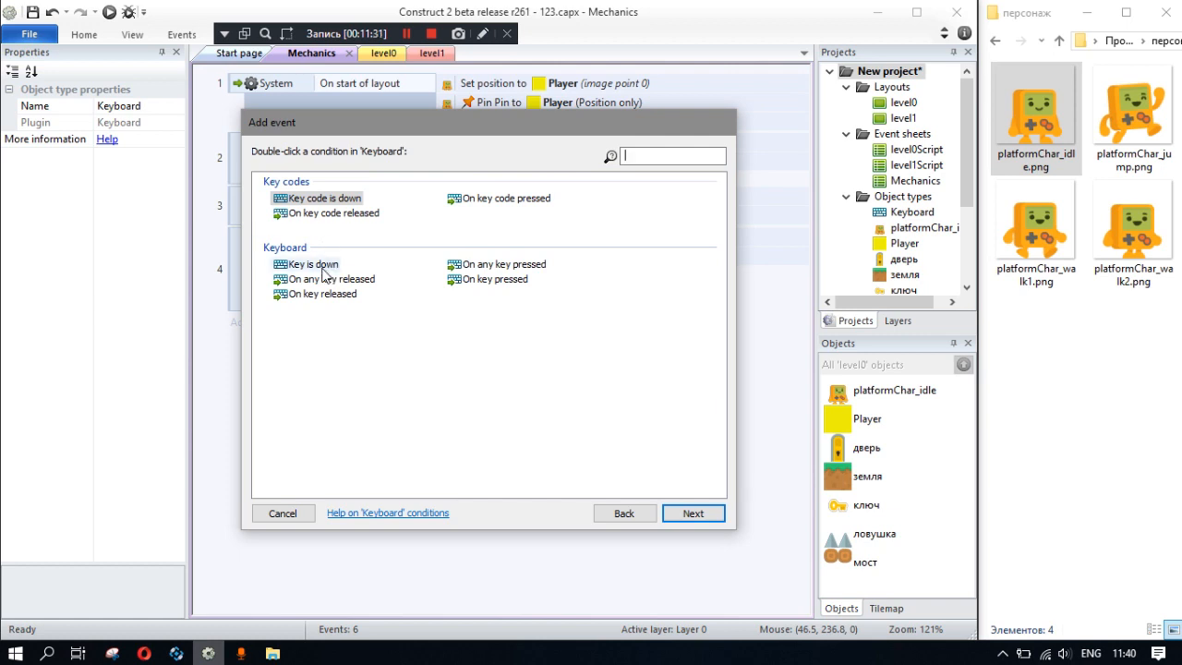
pyautogui.doubleClick(475, 279)
pyautogui.click(528, 315)
pyautogui.click(480, 380)
pyautogui.click(632, 371)
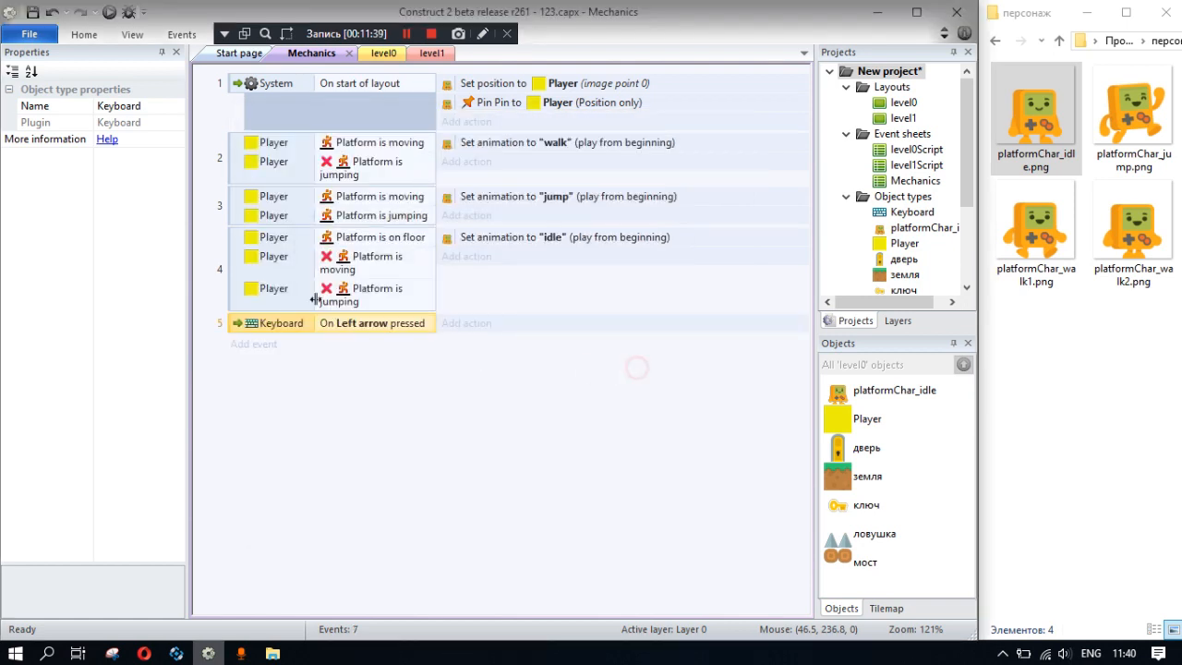
# - Duplicate the Left arrow event and set the copy's key to Right arrow
pyautogui.hotkey('ctrl', 'c')
pyautogui.hotkey('ctrl', 'v')
pyautogui.doubleClick(374, 346)
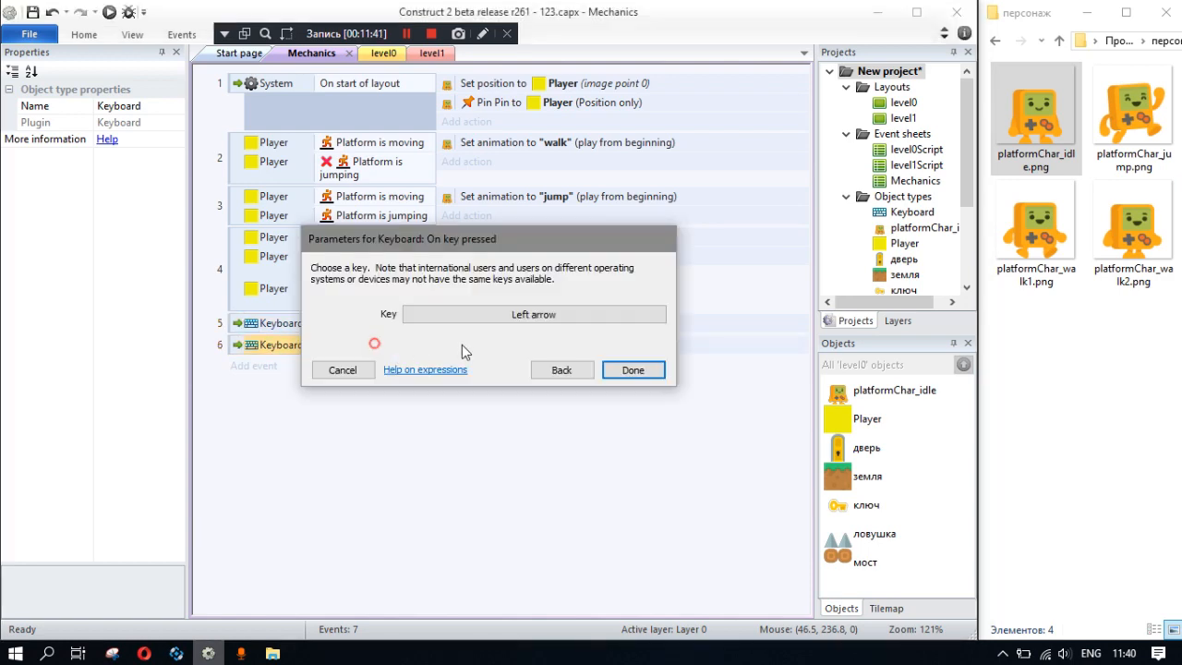
pyautogui.click(554, 314)
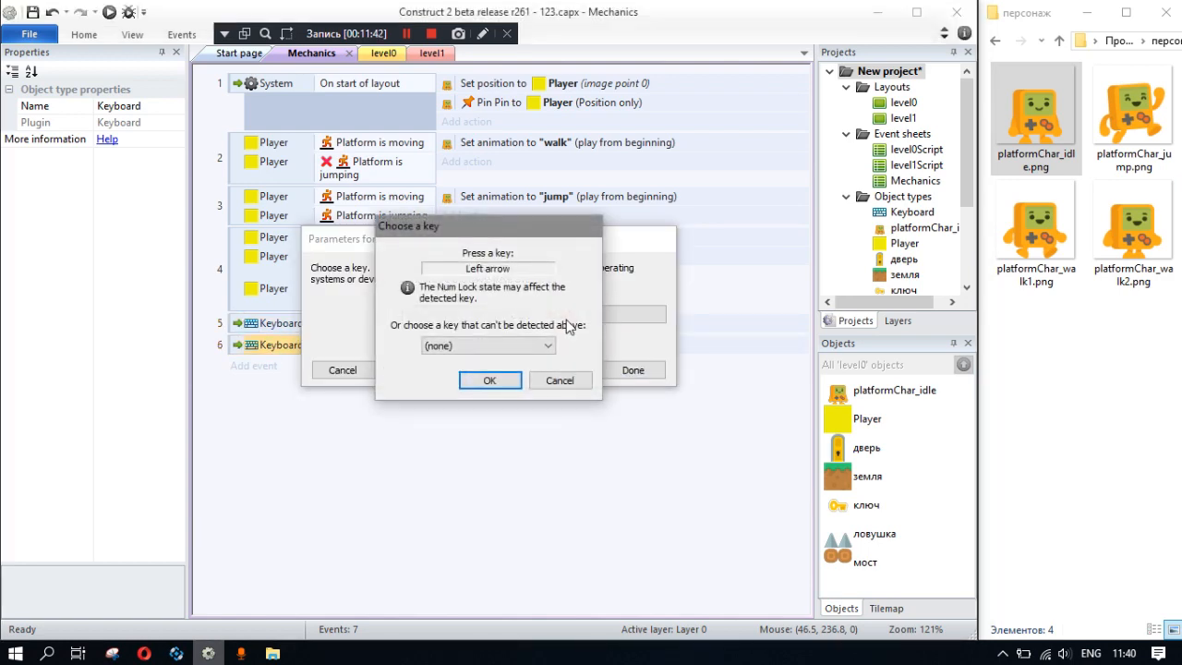
pyautogui.click(490, 380)
pyautogui.click(633, 370)
# - Add an action to the Left arrow event that sets platformChar_idle to Mirrored
pyautogui.click(447, 323)
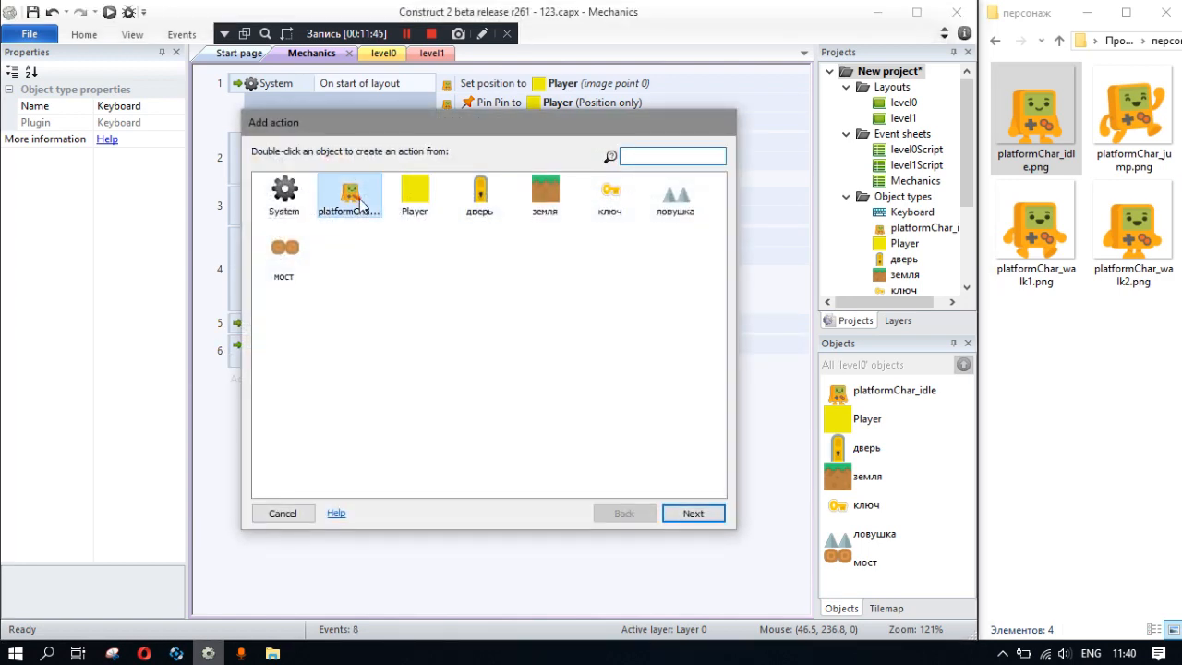
pyautogui.doubleClick(360, 202)
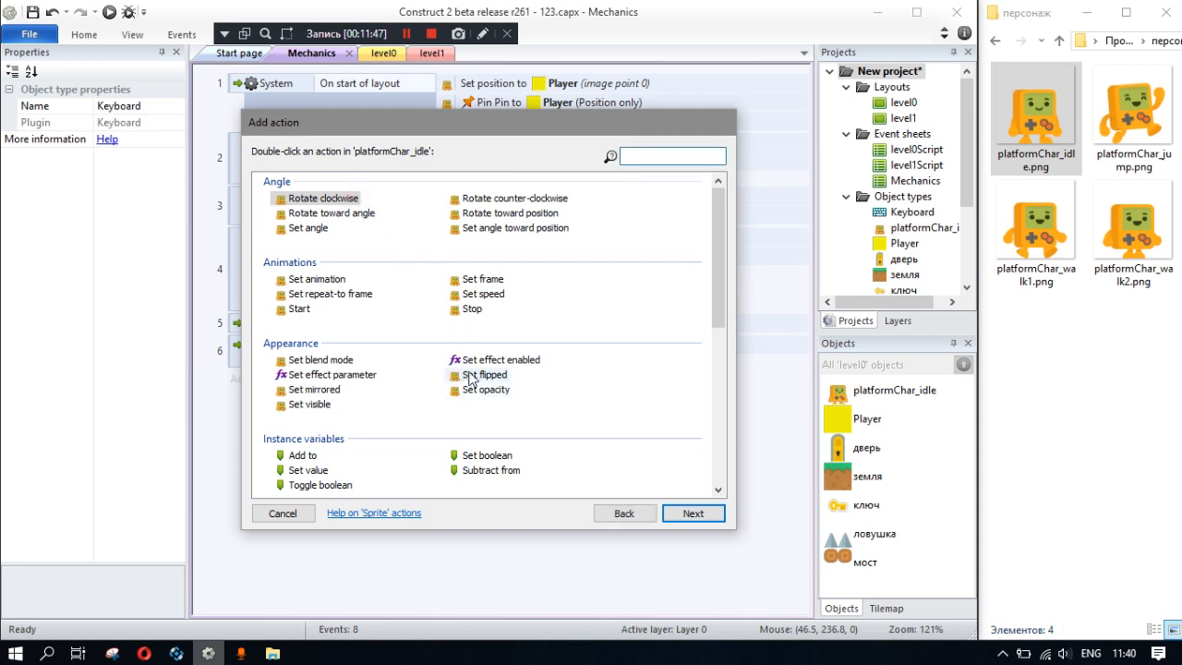
pyautogui.doubleClick(314, 389)
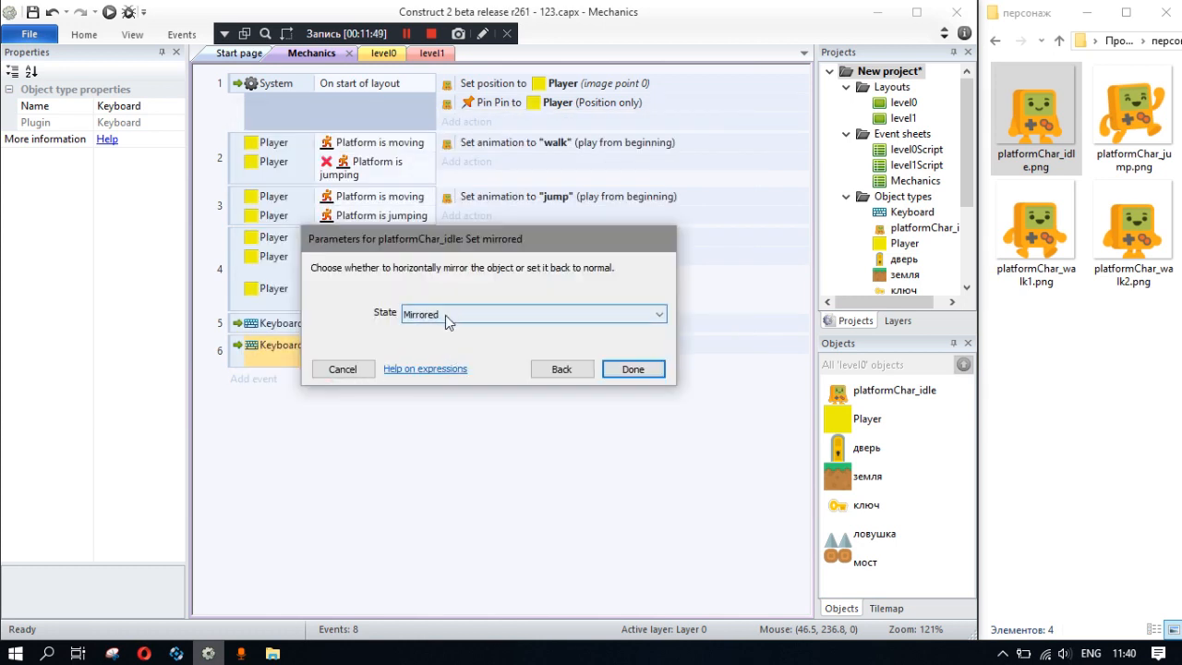
pyautogui.click(629, 366)
# - Copy the mirroring action to the Right arrow event and change its state to Not mirrored
pyautogui.keyDown('ctrl'); pyautogui.moveTo(484, 323); pyautogui.dragTo(518, 363); pyautogui.keyUp('ctrl')
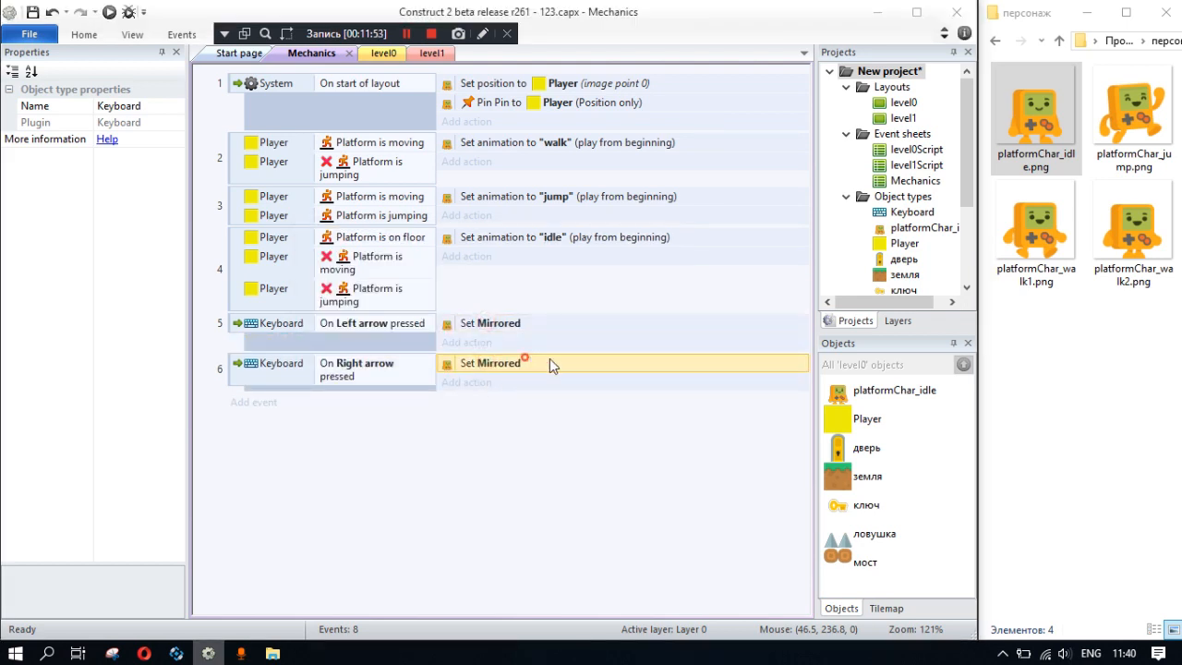
pyautogui.doubleClick(527, 364)
pyautogui.click(517, 314)
pyautogui.click(436, 346)
pyautogui.click(635, 373)
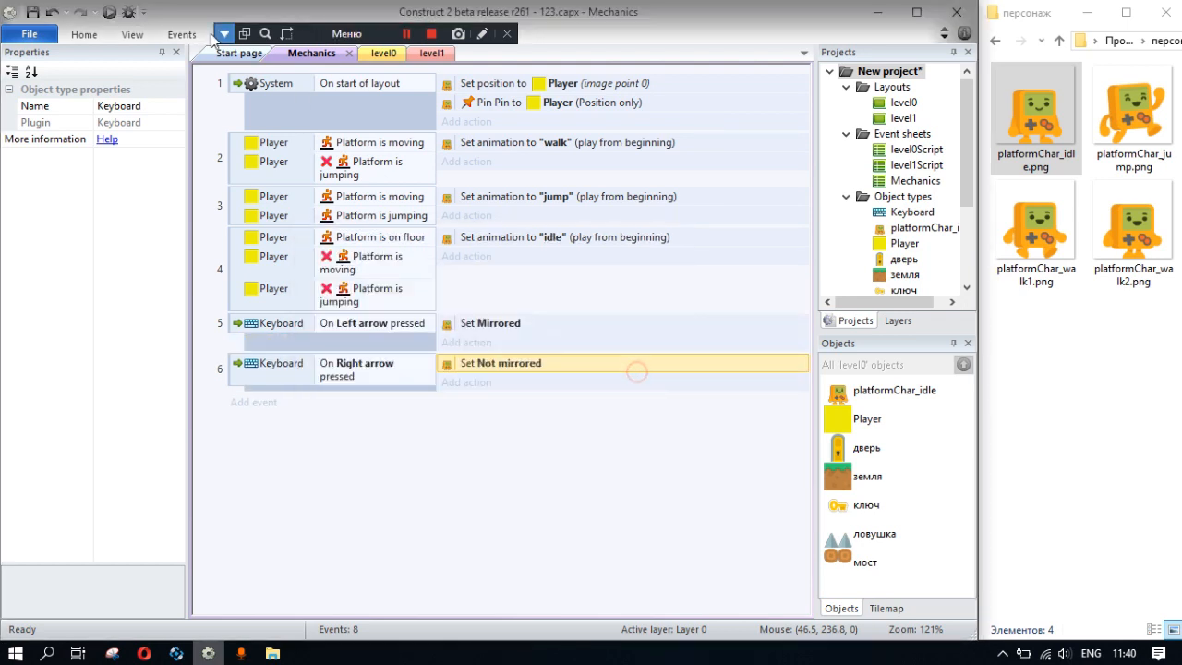
# - Run the level preview and move and jump the character both ways to test its mirroring
pyautogui.click(107, 13)
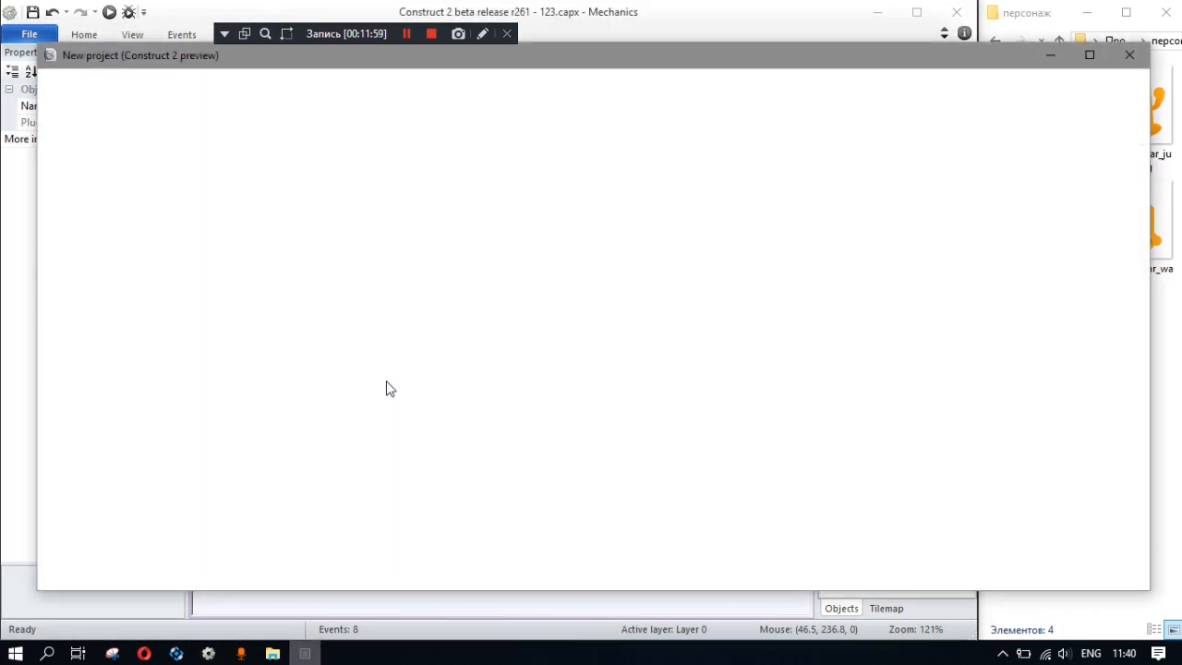
pyautogui.press('Right')
pyautogui.press('Left')
pyautogui.press('Right')
pyautogui.press('Up')
pyautogui.press('Up')
pyautogui.press('Left')
pyautogui.press('Up')
pyautogui.press('Left')
pyautogui.press('Right')
pyautogui.press('Left')
pyautogui.press('Right')
pyautogui.press('Left')
pyautogui.press('Right')
pyautogui.press('Left')
pyautogui.press('Up')
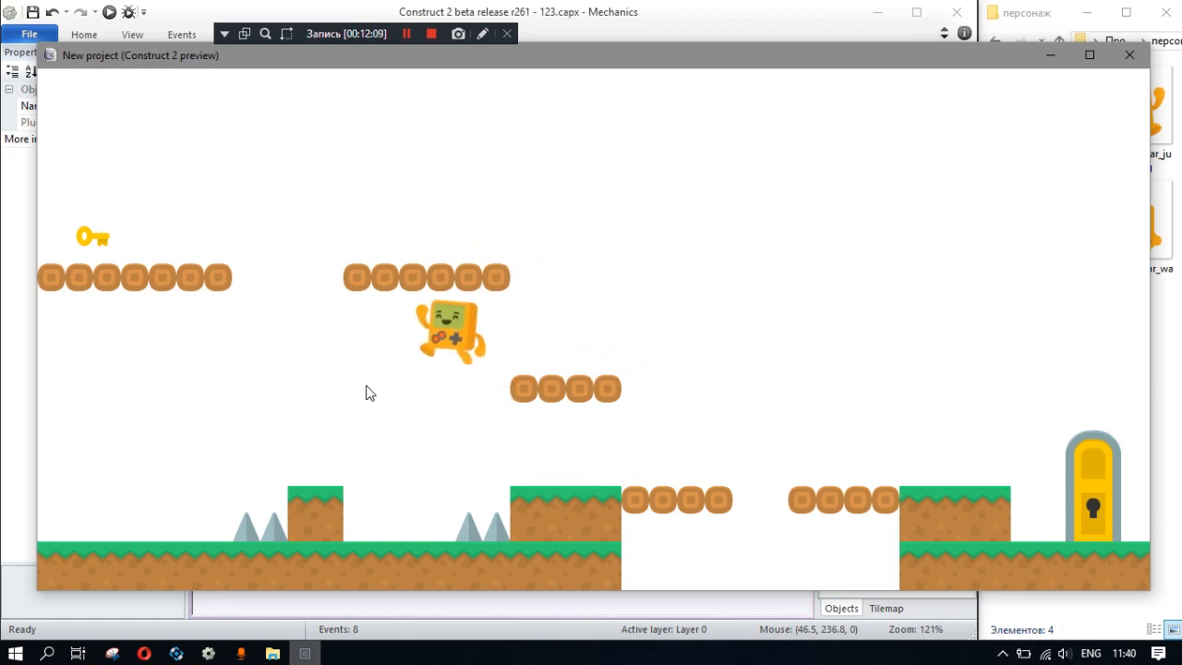
pyautogui.press('Left')
pyautogui.press('Left')
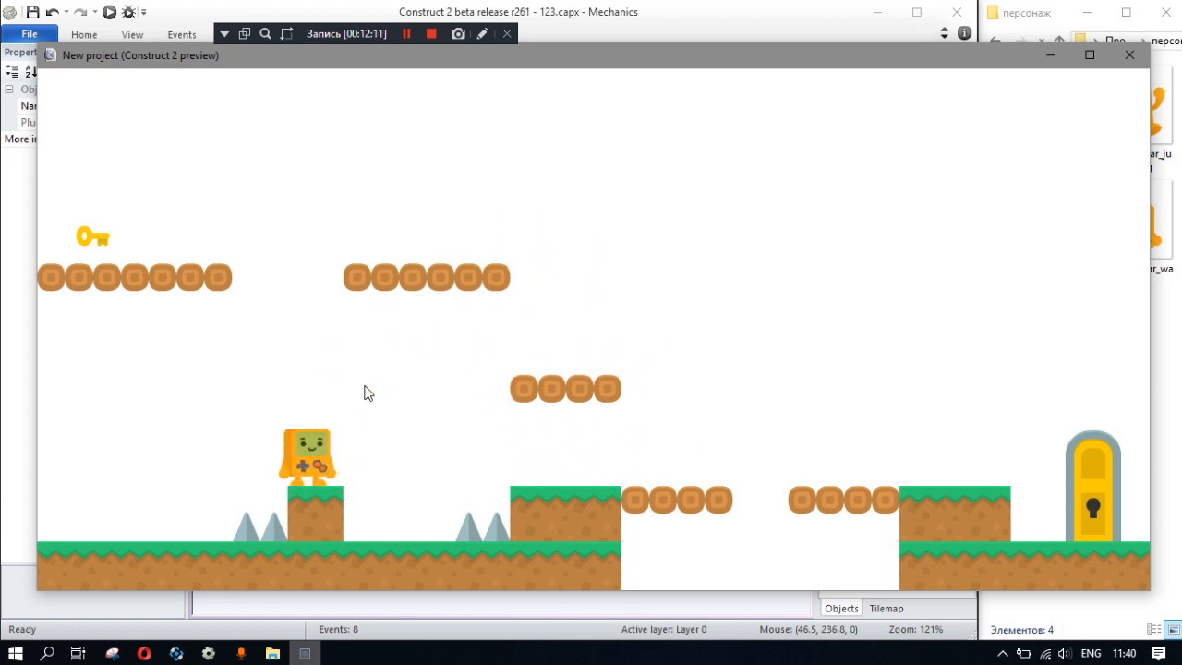
pyautogui.press('Up')
pyautogui.press('Left')
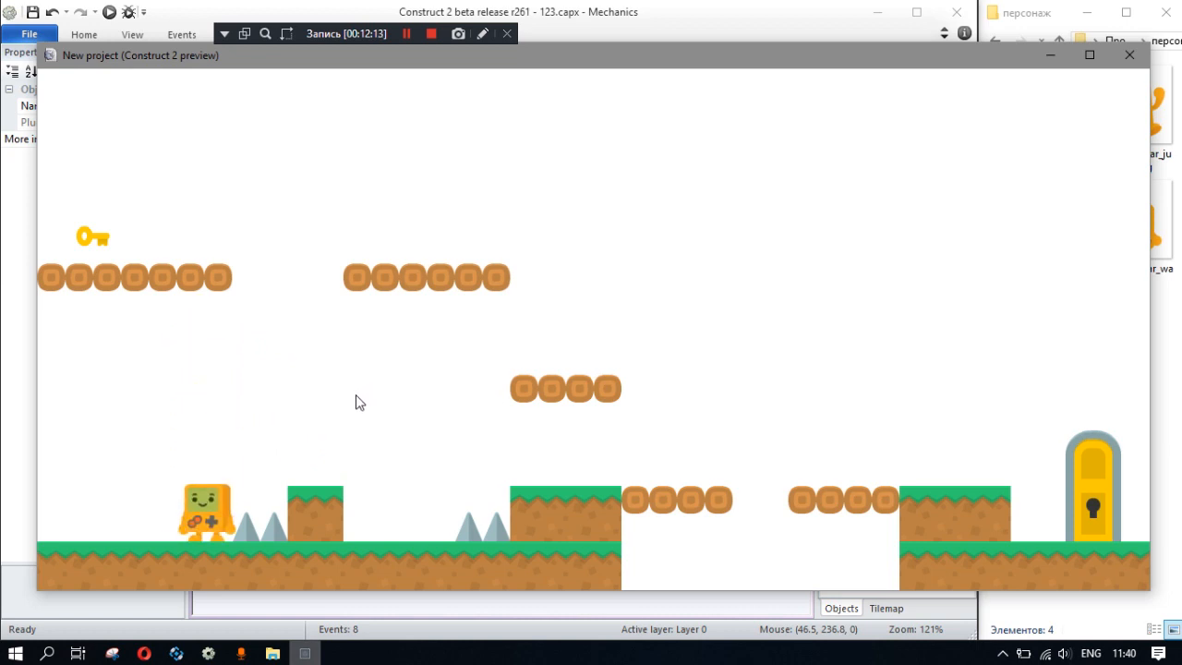
pyautogui.press('Right')
pyautogui.press('Up')
pyautogui.press('Left')
pyautogui.press('Up')
pyautogui.press('Right')
pyautogui.press('Left')
pyautogui.press('Up')
pyautogui.press('Right')
pyautogui.press('Left')
pyautogui.press('Up')
pyautogui.click(1129, 55)
# - Add an event with Player's condition On collision with another object, choosing ловушка as the object
pyautogui.click(329, 426)
pyautogui.click(256, 406)
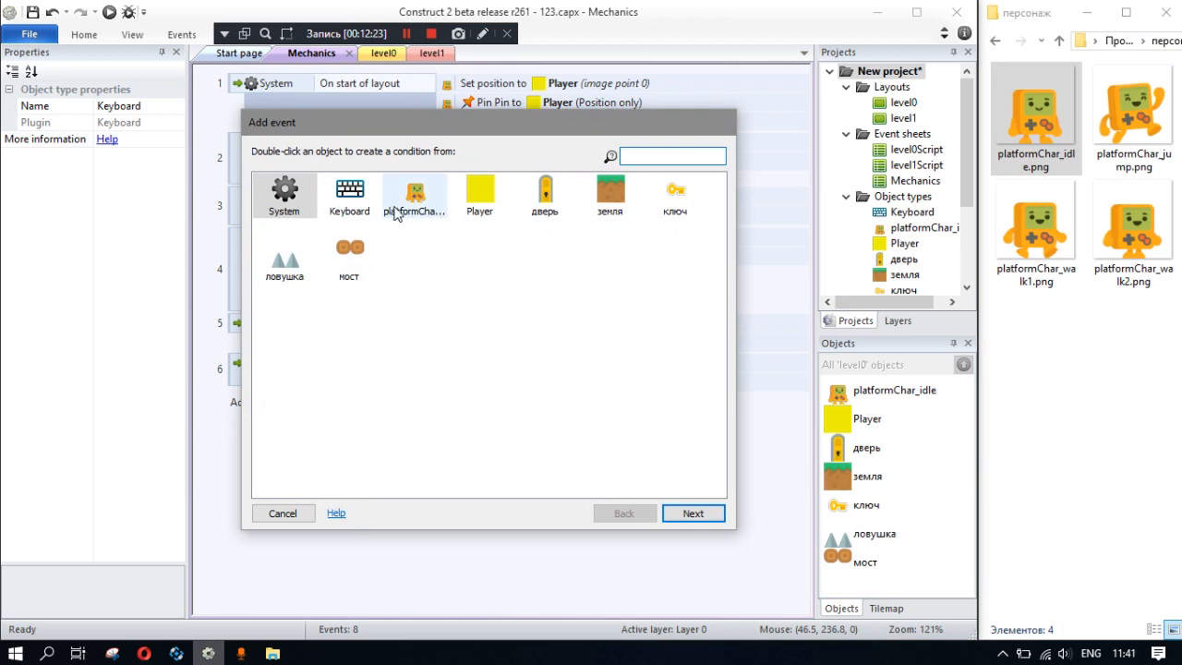
pyautogui.doubleClick(478, 199)
pyautogui.scroll(-5, 497, 376)
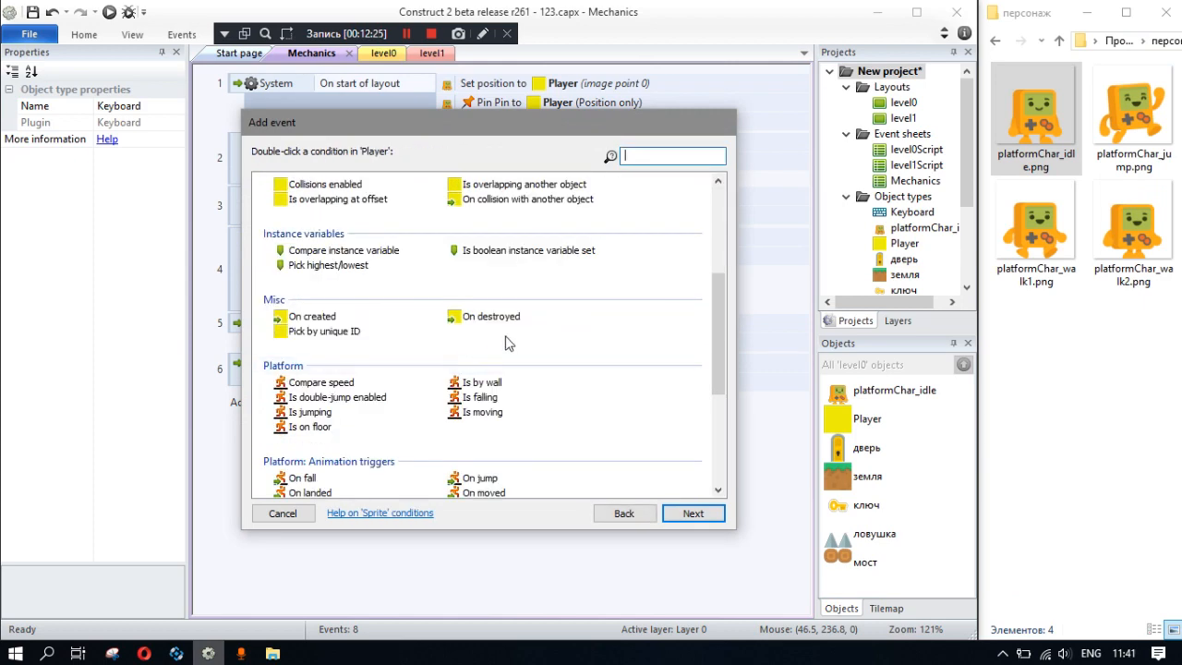
pyautogui.scroll(2, 434, 272)
pyautogui.doubleClick(512, 272)
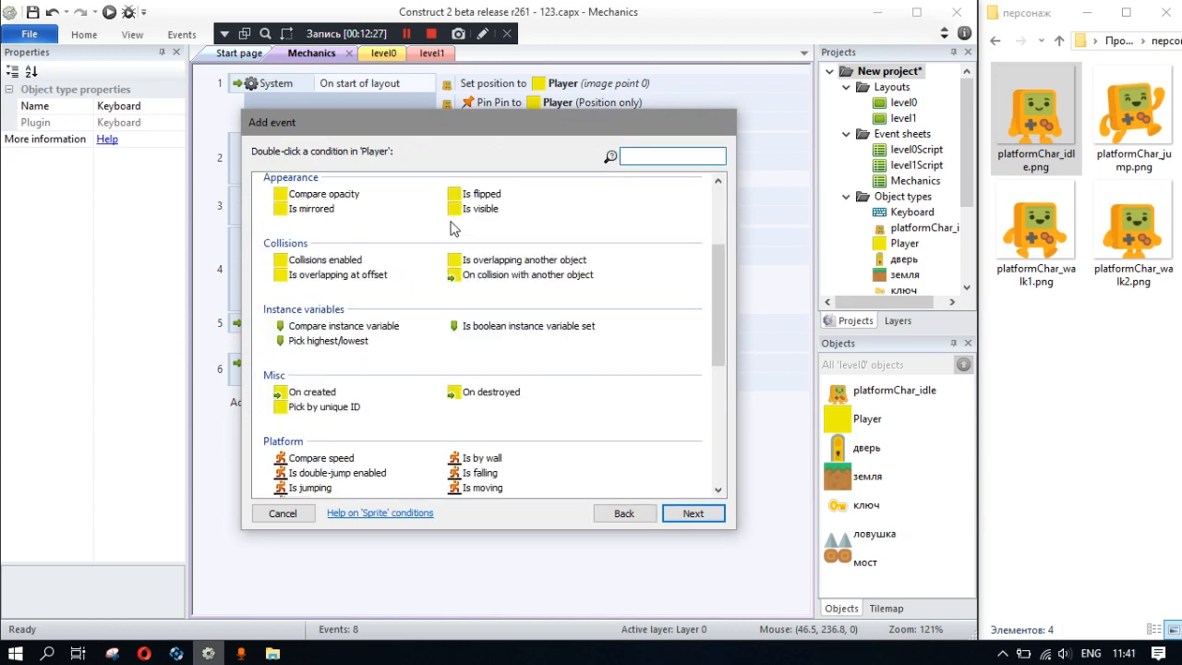
pyautogui.click(533, 314)
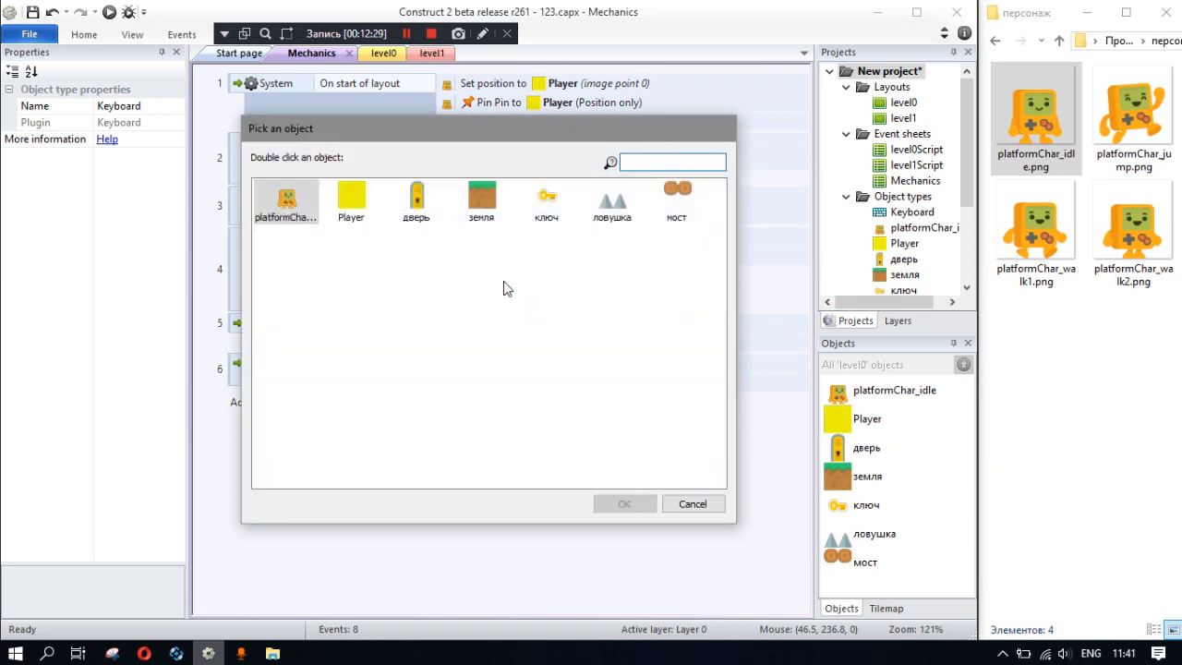
pyautogui.doubleClick(611, 220)
pyautogui.click(627, 384)
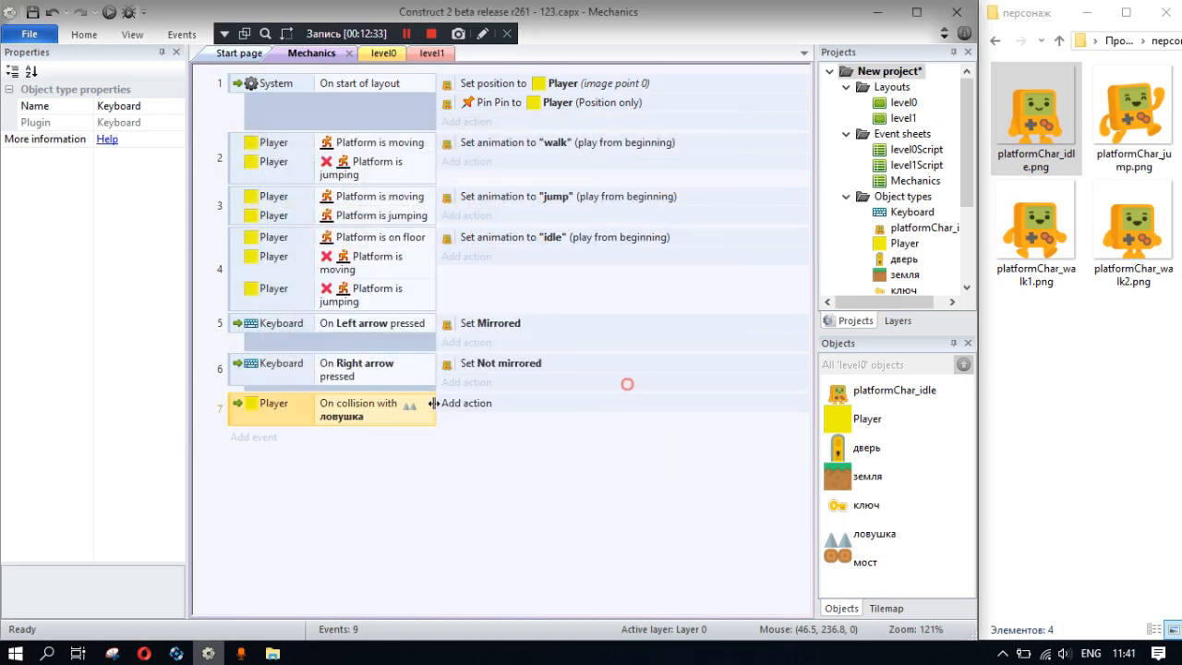
# - Add the System action Restart layout to the trap collision event
pyautogui.click(468, 404)
pyautogui.doubleClick(289, 192)
pyautogui.scroll(-10, 472, 378)
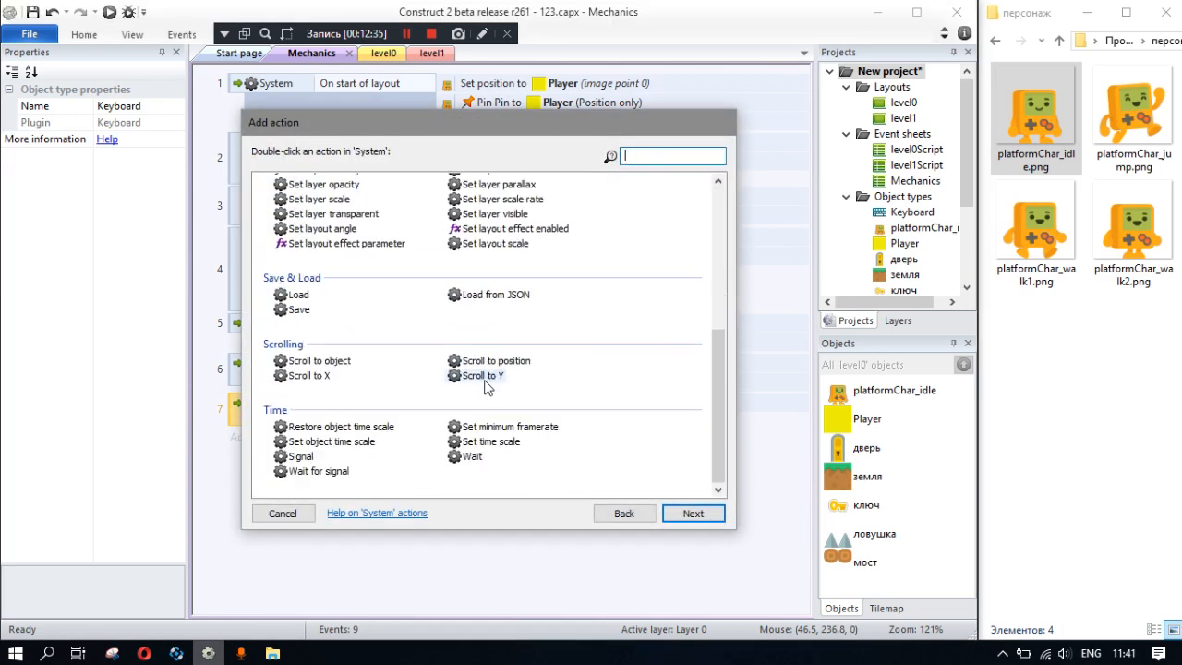
pyautogui.scroll(10, 319, 406)
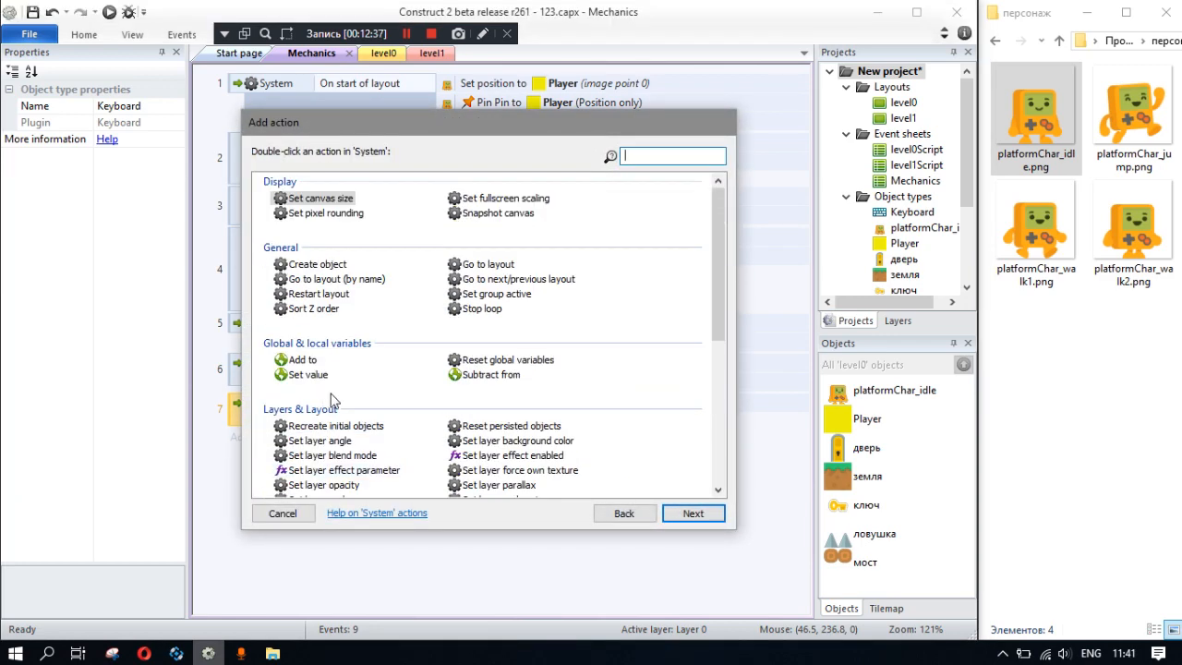
pyautogui.doubleClick(319, 293)
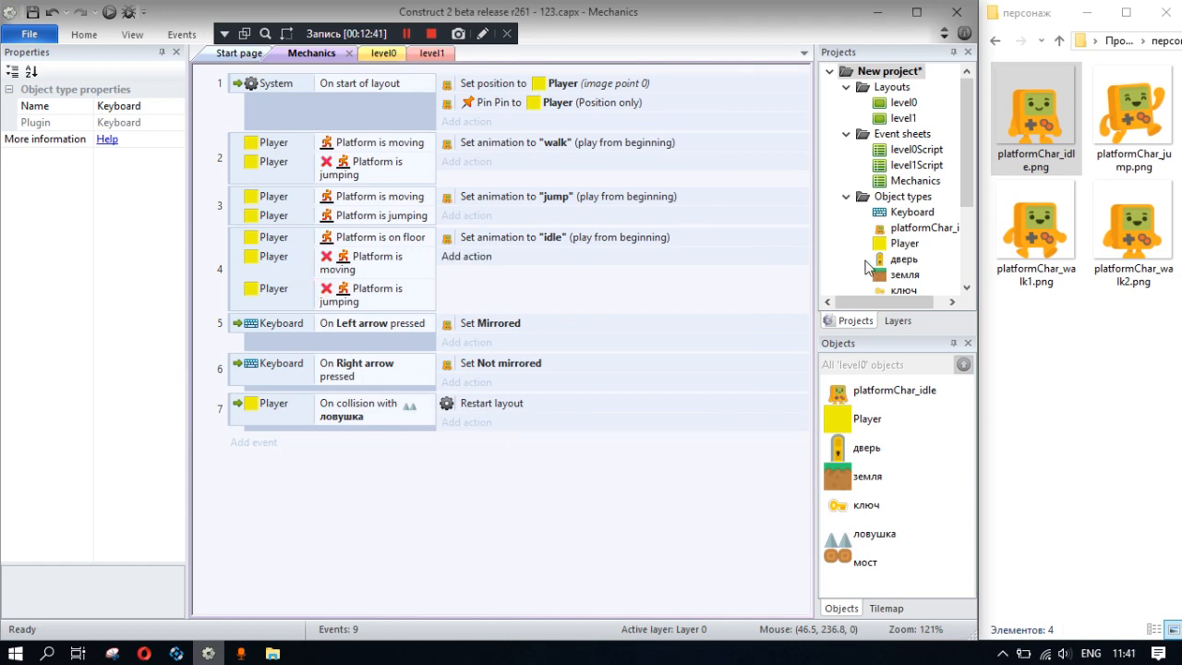
# - Reshape the collision polygon of the ловушка sprite in level0 into a four-point trapezoid around its spikes
pyautogui.click(387, 54)
pyautogui.doubleClick(519, 369)
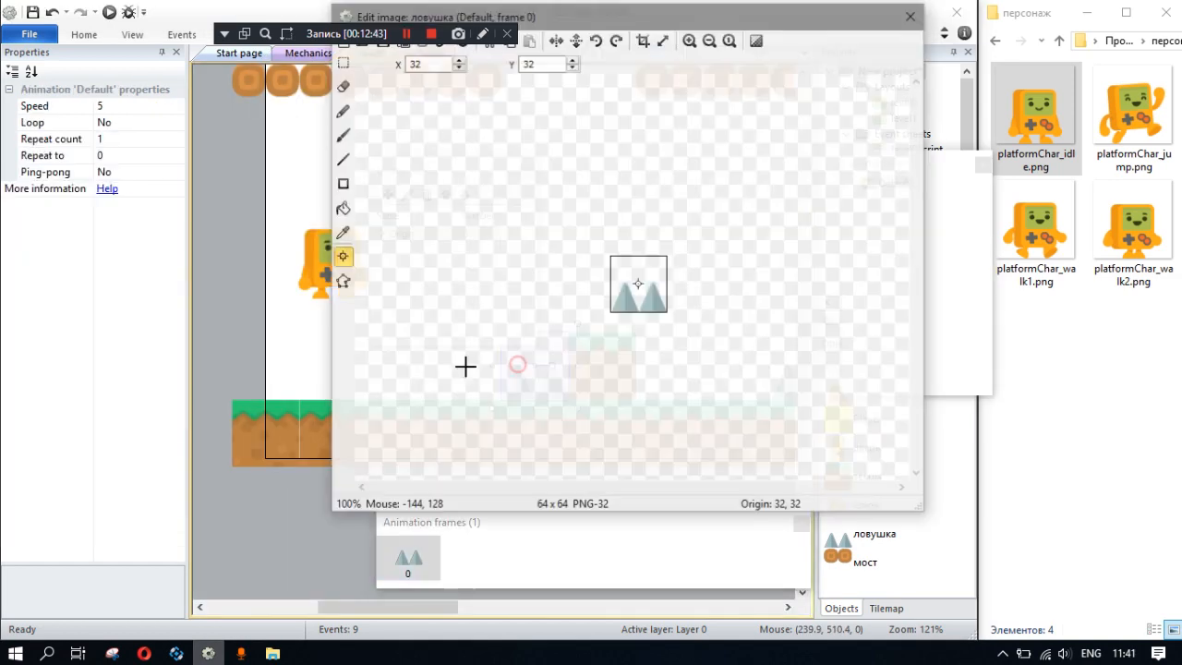
pyautogui.click(342, 280)
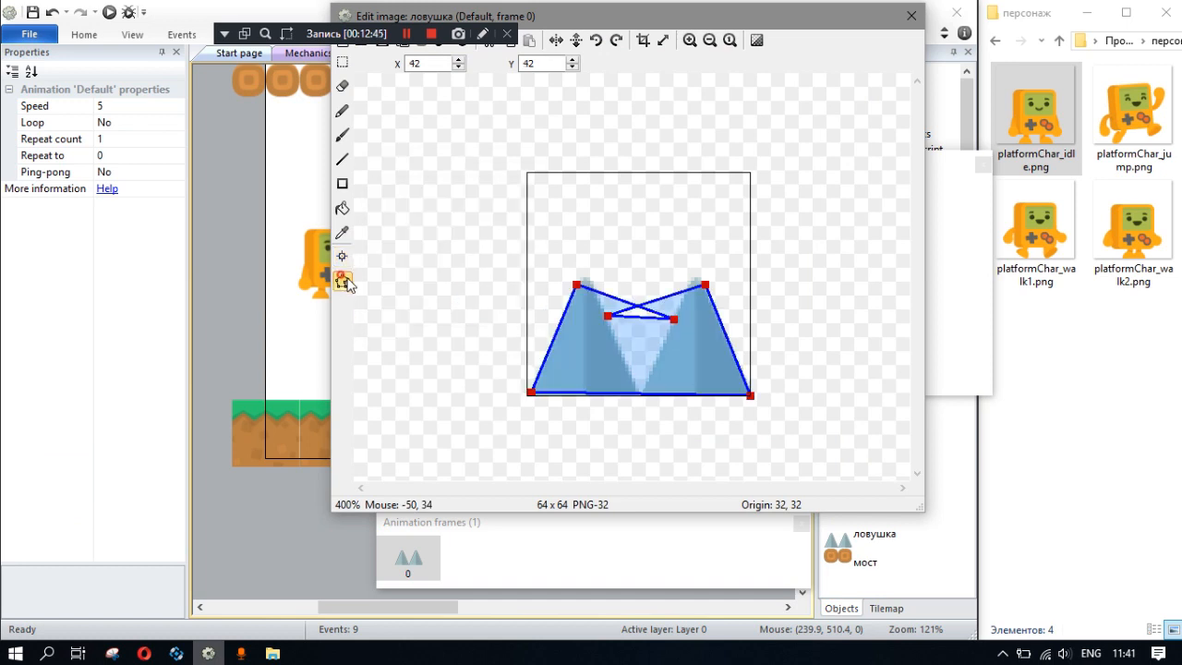
pyautogui.doubleClick(607, 318)
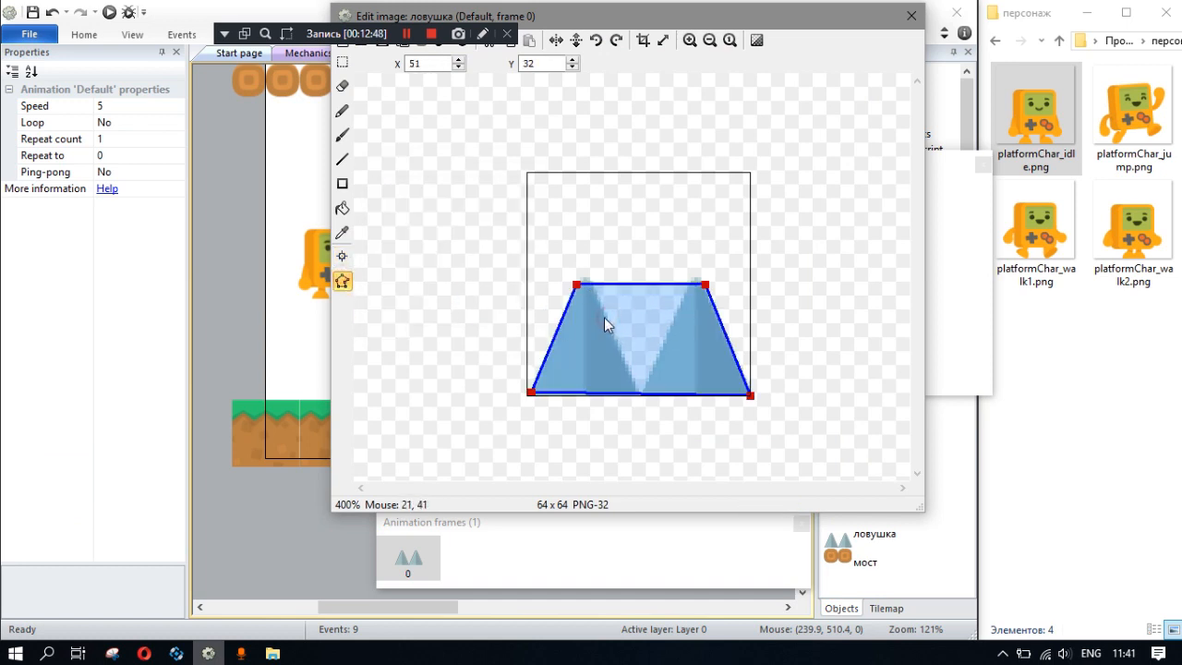
pyautogui.click(911, 17)
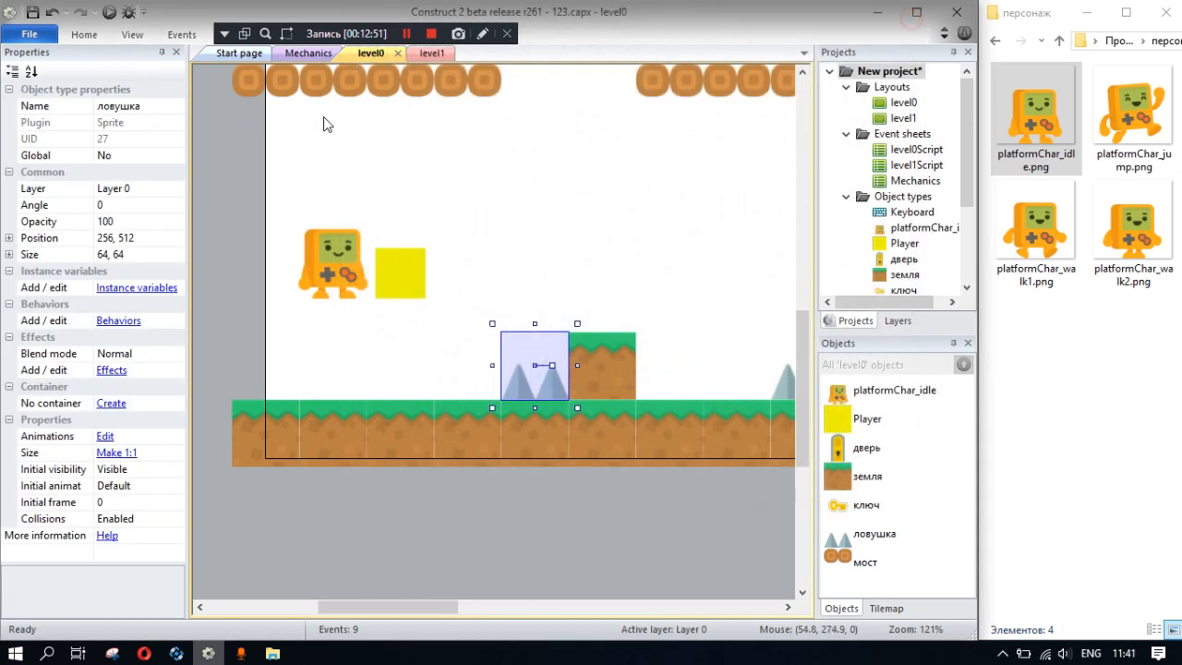
# - Run the level preview and move and jump the character into the first trap to test the restart
pyautogui.click(129, 13)
pyautogui.press('Left')
pyautogui.press('Right')
pyautogui.press('Up')
pyautogui.press('Right')
pyautogui.press('Right')
pyautogui.press('Up')
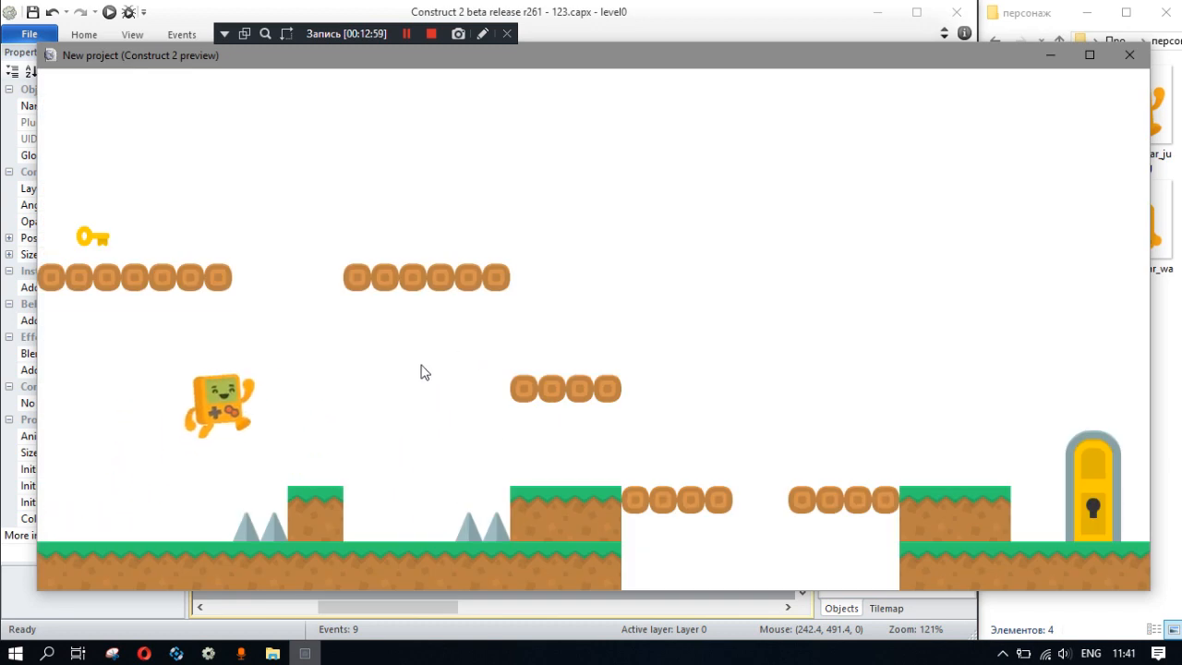
pyautogui.press('Right')
pyautogui.press('Up')
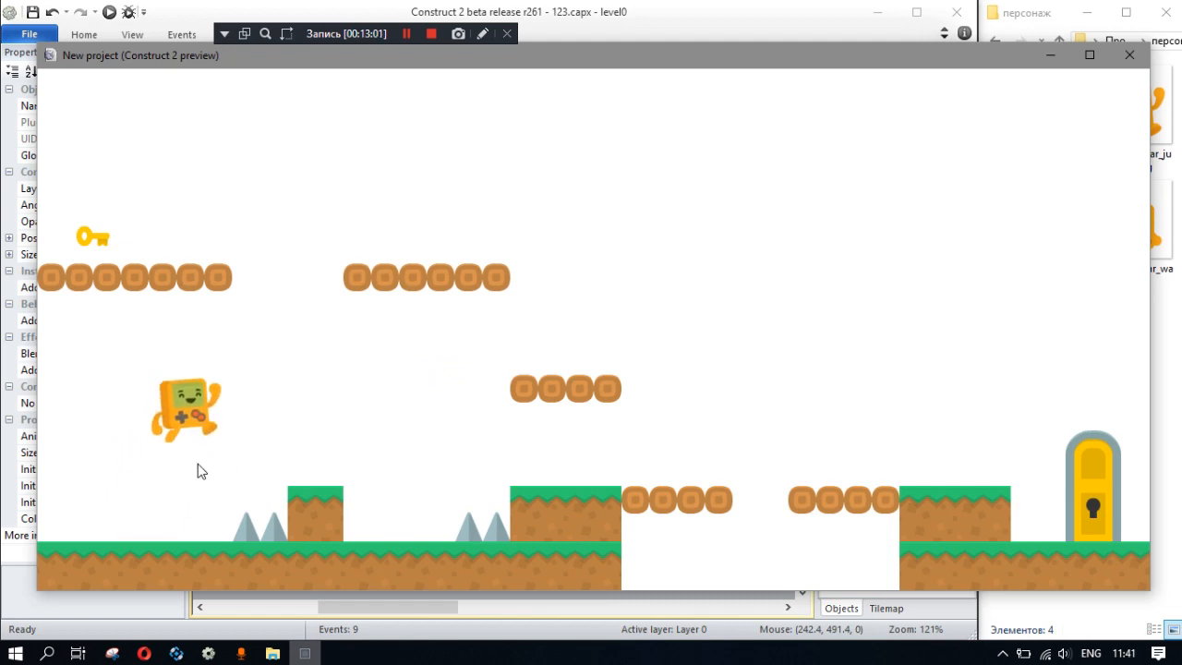
pyautogui.click(1129, 57)
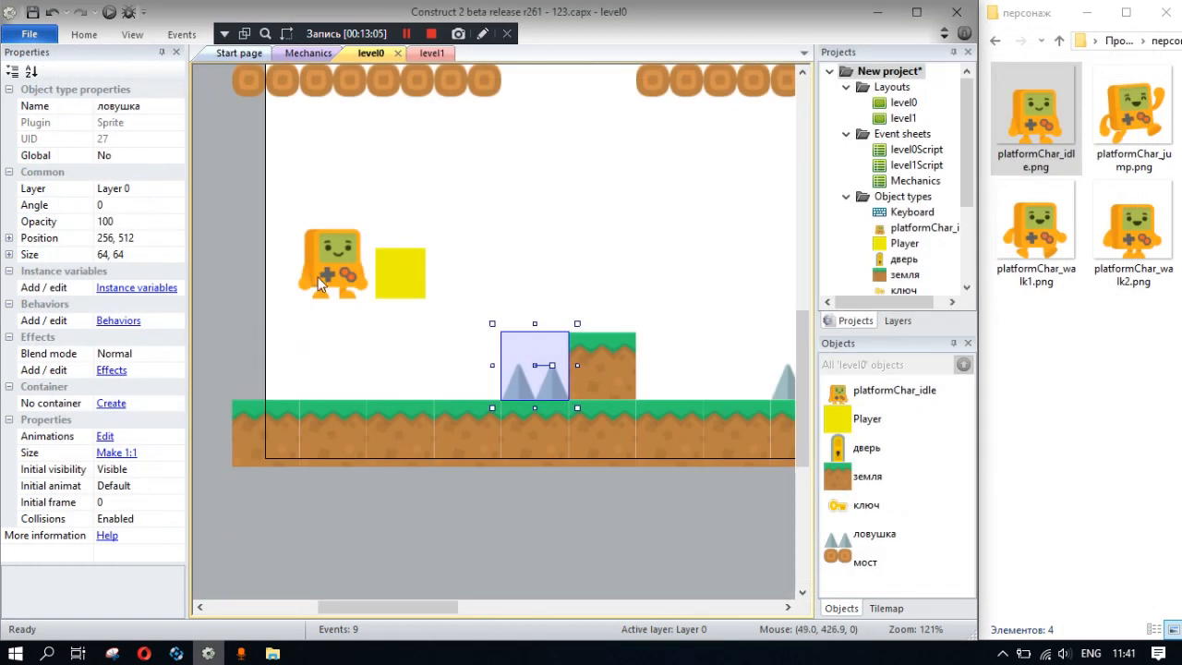
# - Fill the bottom of the pit beneath the bridges with a row of ловушка copies between the two ground sections
pyautogui.keyDown('ctrl'); pyautogui.scroll(-4, 598, 255); pyautogui.keyUp('ctrl')
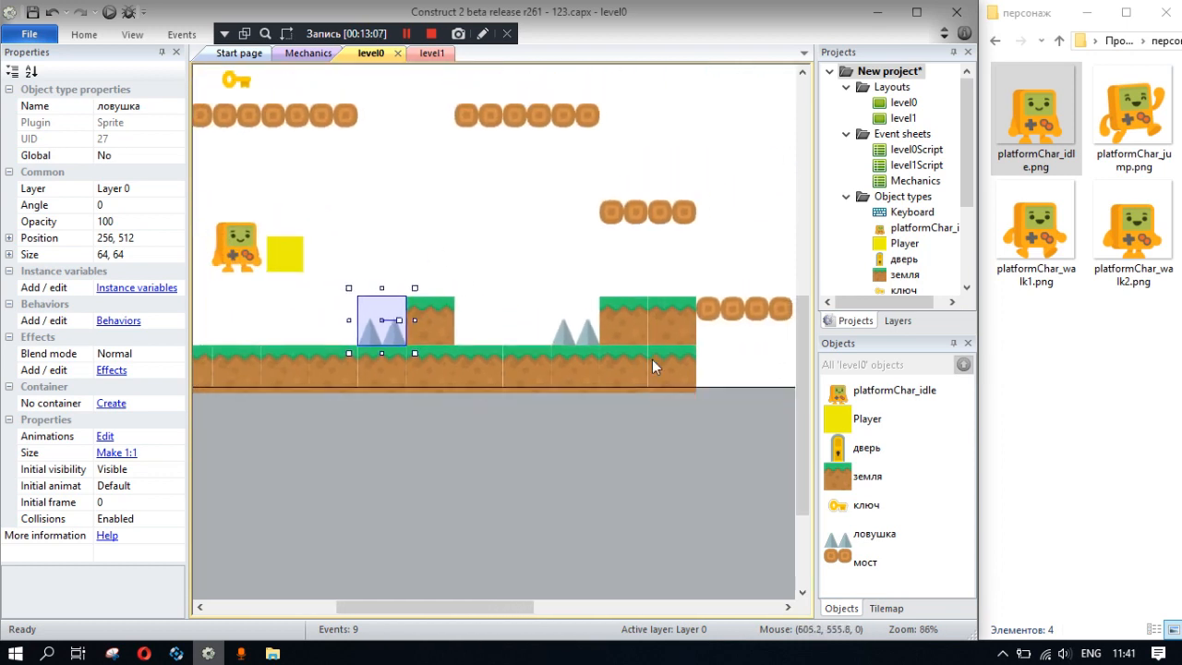
pyautogui.moveTo(298, 298); pyautogui.dragTo(628, 357)
pyautogui.moveTo(710, 356); pyautogui.dragTo(598, 323, button='middle')
pyautogui.keyDown('ctrl'); pyautogui.moveTo(510, 320); pyautogui.dragTo(694, 321); pyautogui.keyUp('ctrl')
pyautogui.moveTo(510, 387); pyautogui.dragTo(329, 286, button='middle')
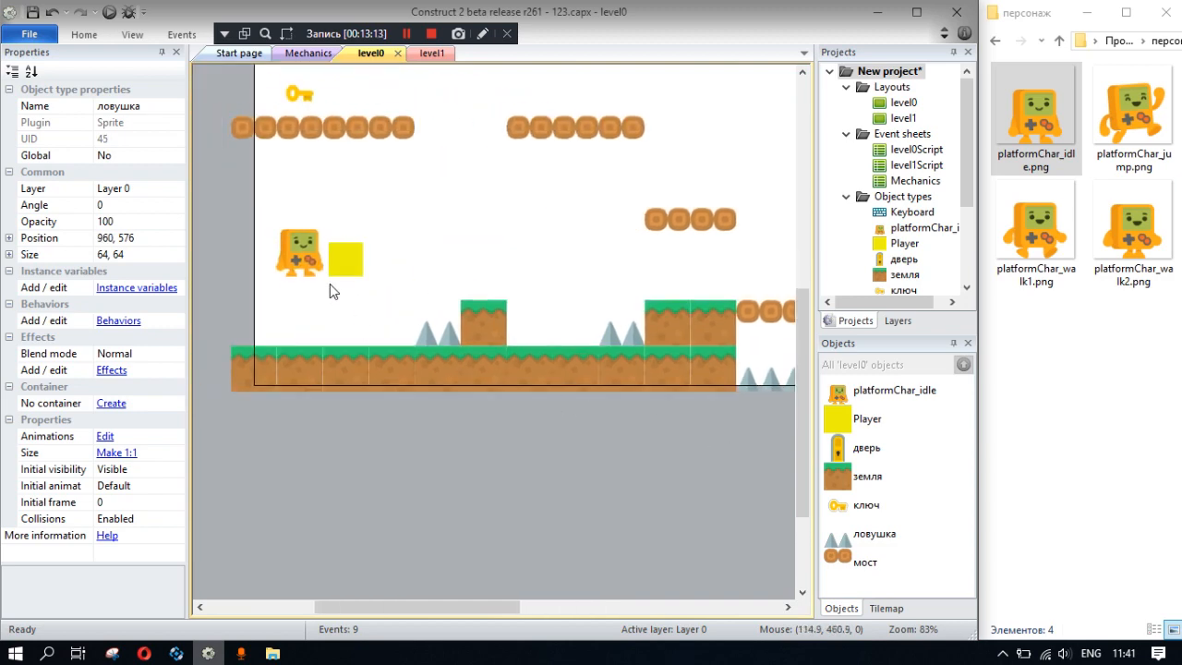
# - Add the Bound to layout behavior to the Player object
pyautogui.click(335, 270)
pyautogui.click(118, 504)
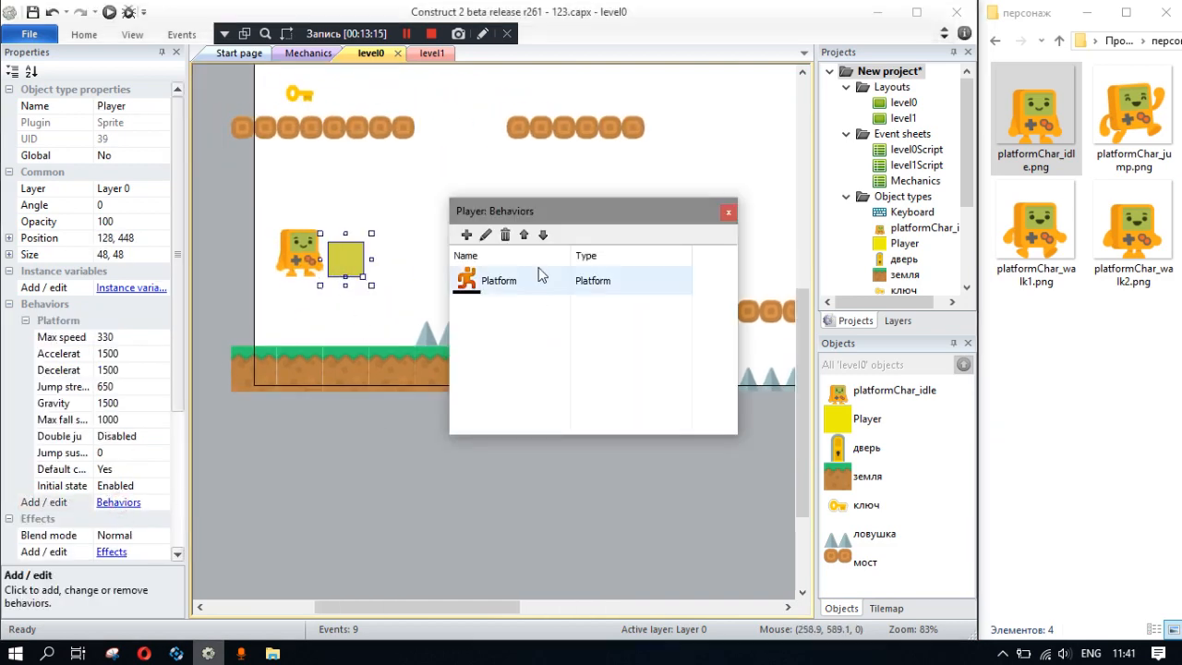
pyautogui.click(466, 235)
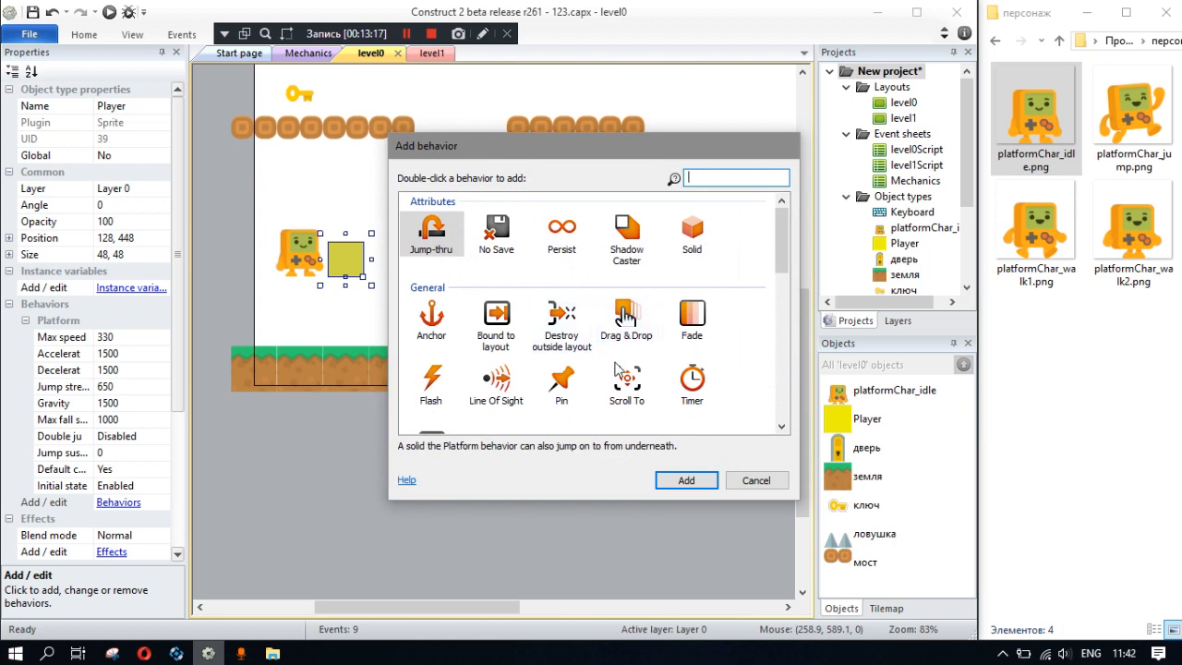
pyautogui.click(508, 336)
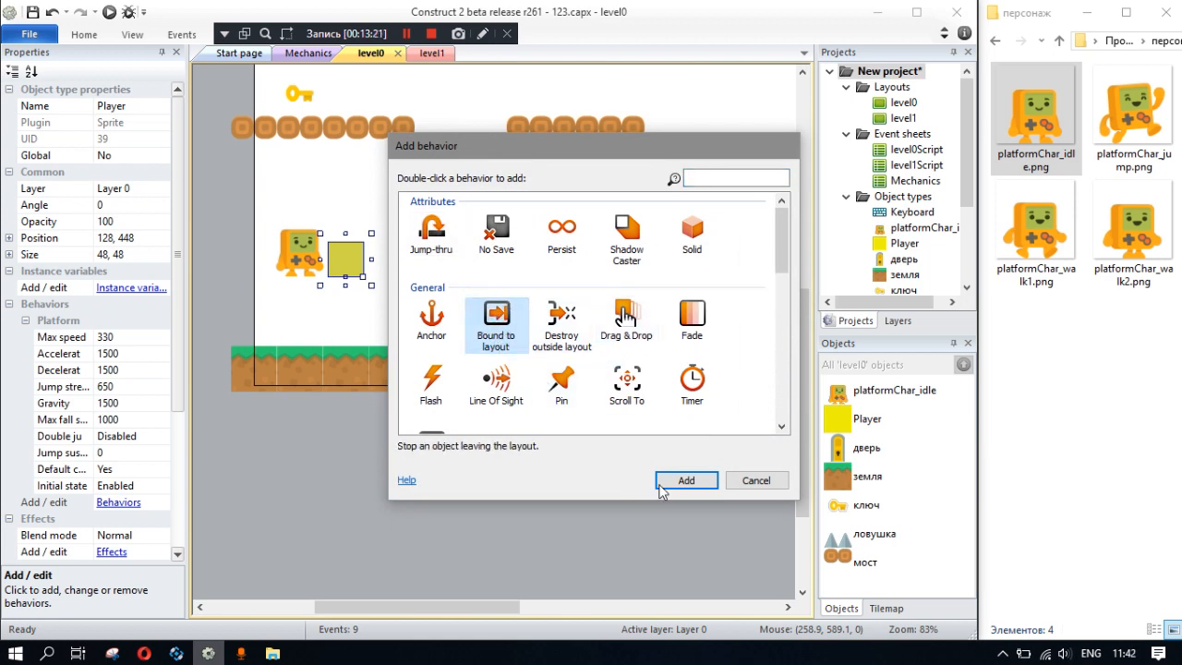
pyautogui.click(683, 480)
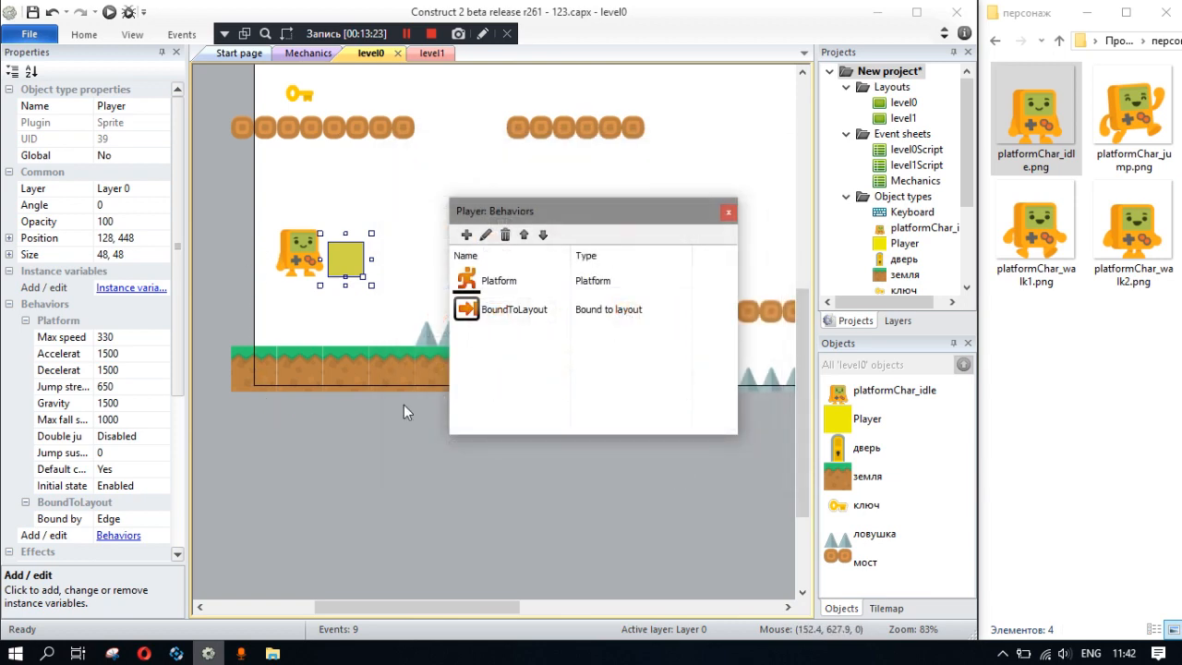
pyautogui.click(728, 211)
# - Run the level preview and move and jump the character both ways to test the layout boundary and traps
pyautogui.click(109, 12)
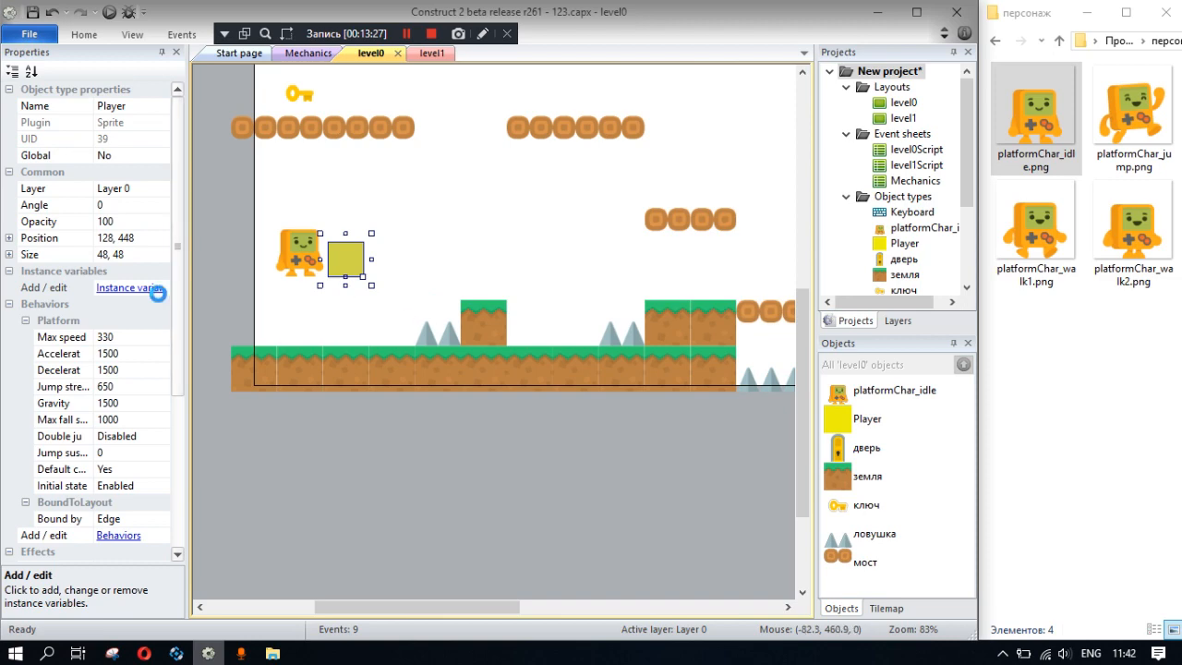
pyautogui.press('Left')
pyautogui.press('Up')
pyautogui.press('Right')
pyautogui.press('Up')
pyautogui.press('Left')
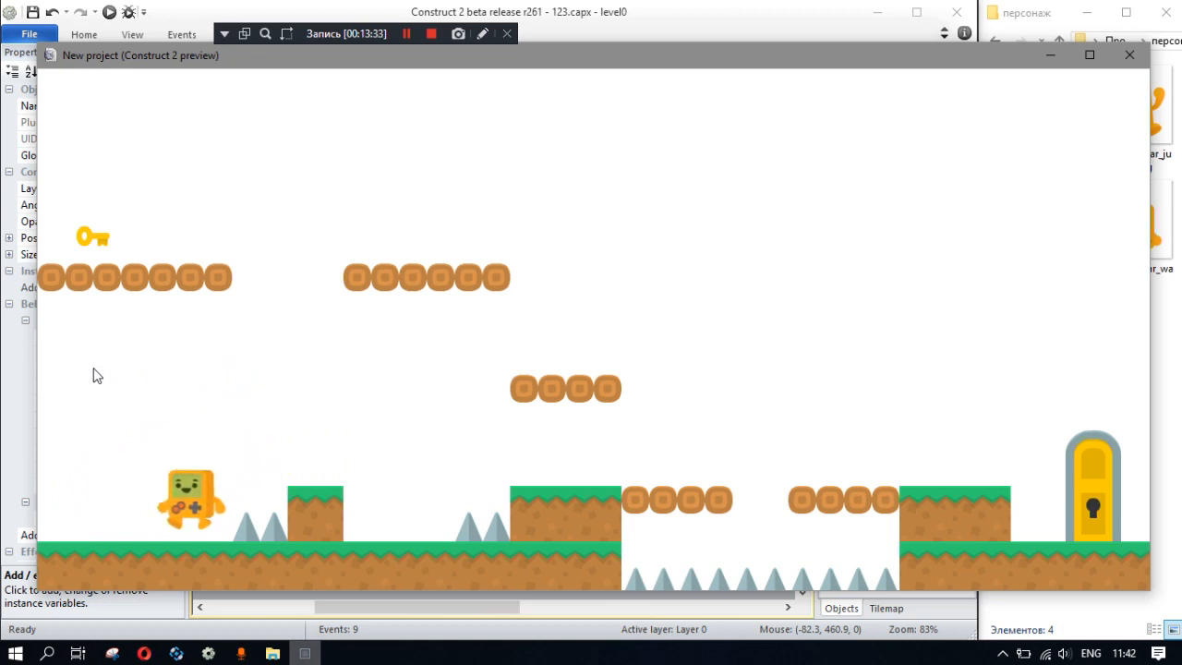
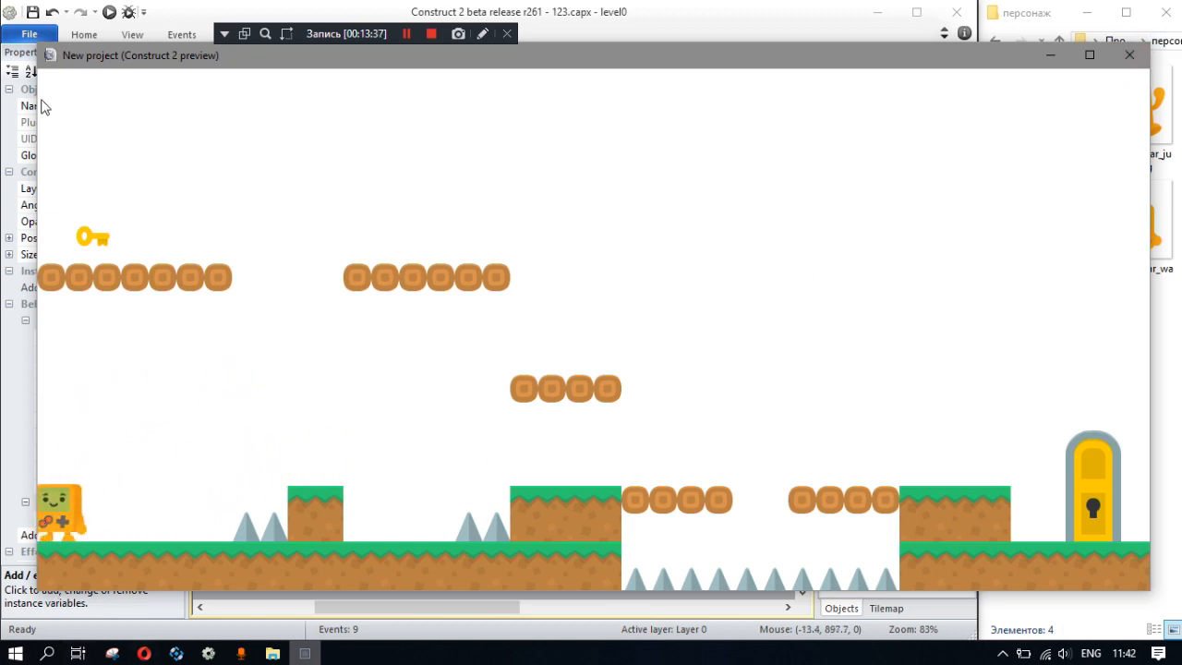
# - Move and jump the character against the layout's starting edge in the running preview, and close the preview
pyautogui.press('Up')
pyautogui.press('Right')
pyautogui.press('Left')
pyautogui.press('Up')
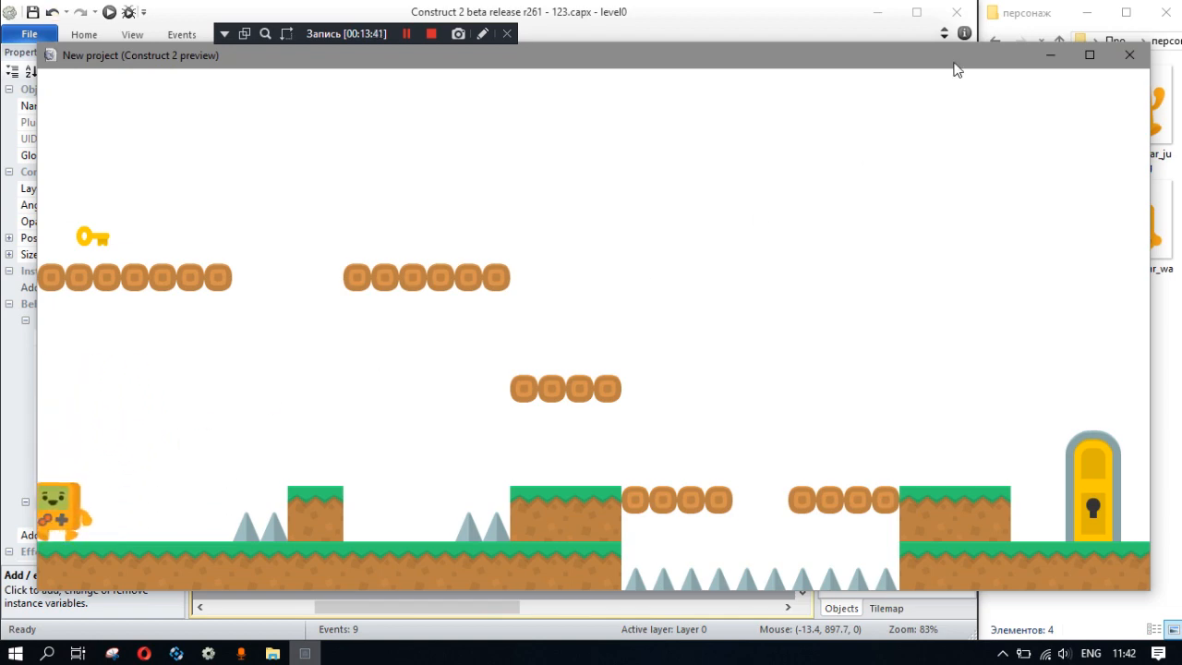
pyautogui.click(1129, 54)
pyautogui.moveTo(447, 246); pyautogui.dragTo(392, 306, button='middle')
pyautogui.keyDown('ctrl'); pyautogui.scroll(-5, 451, 218); pyautogui.keyUp('ctrl')
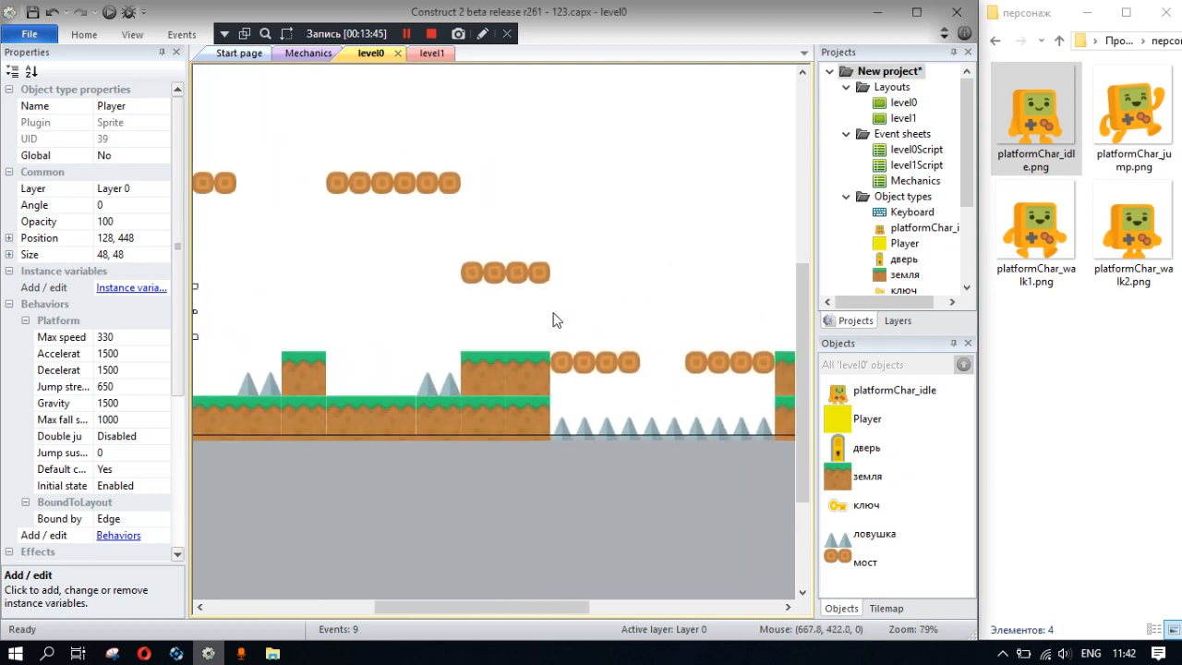
pyautogui.keyDown('ctrl'); pyautogui.scroll(2, 472, 359); pyautogui.keyUp('ctrl')
pyautogui.moveTo(473, 361); pyautogui.dragTo(503, 285, button='middle')
pyautogui.keyDown('ctrl'); pyautogui.scroll(-1, 443, 333); pyautogui.keyUp('ctrl')
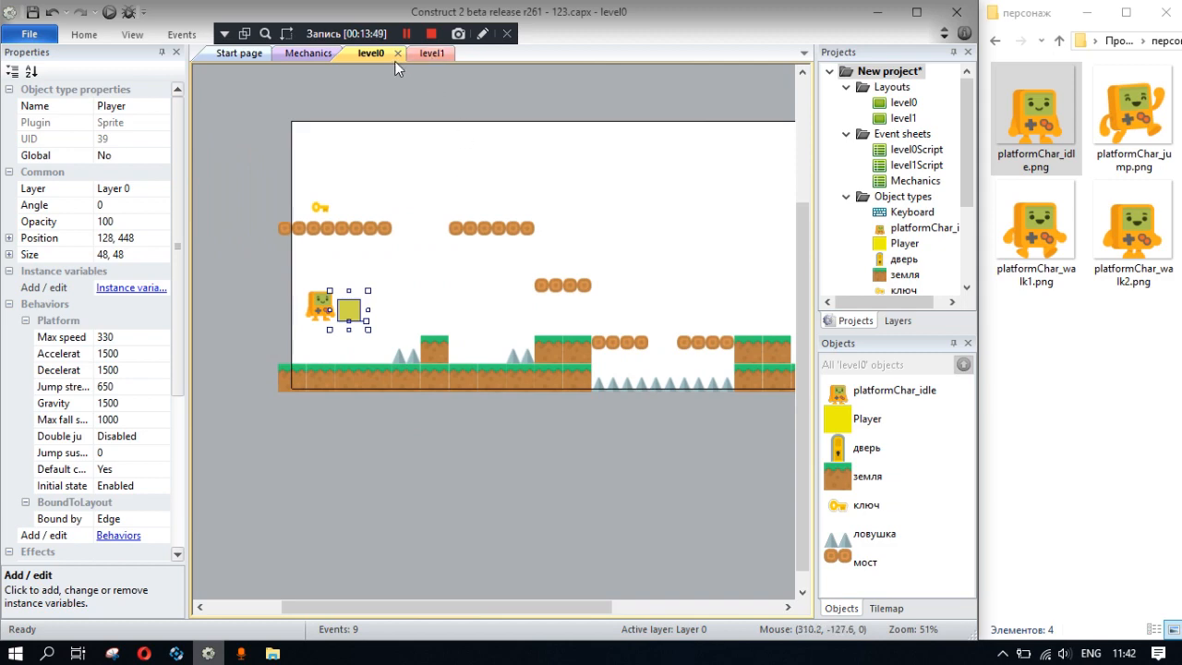
# - Add a global number variable named Open with initial value 0 to the Mechanics event sheet
pyautogui.click(301, 53)
pyautogui.rightClick(400, 516)
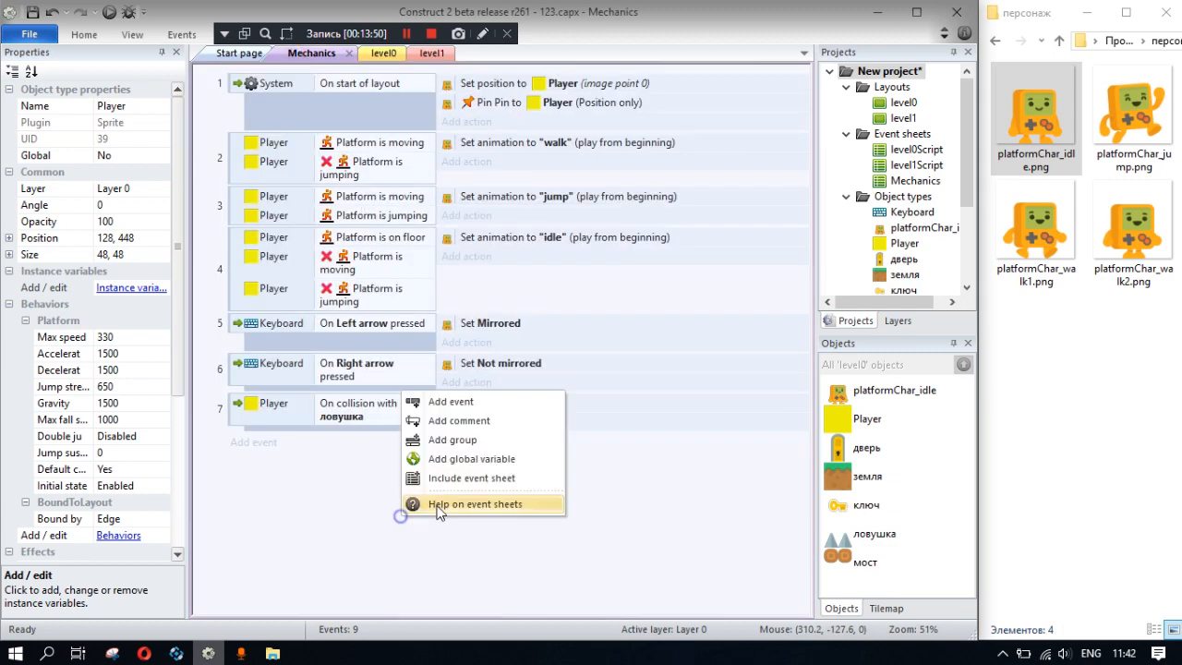
pyautogui.click(480, 461)
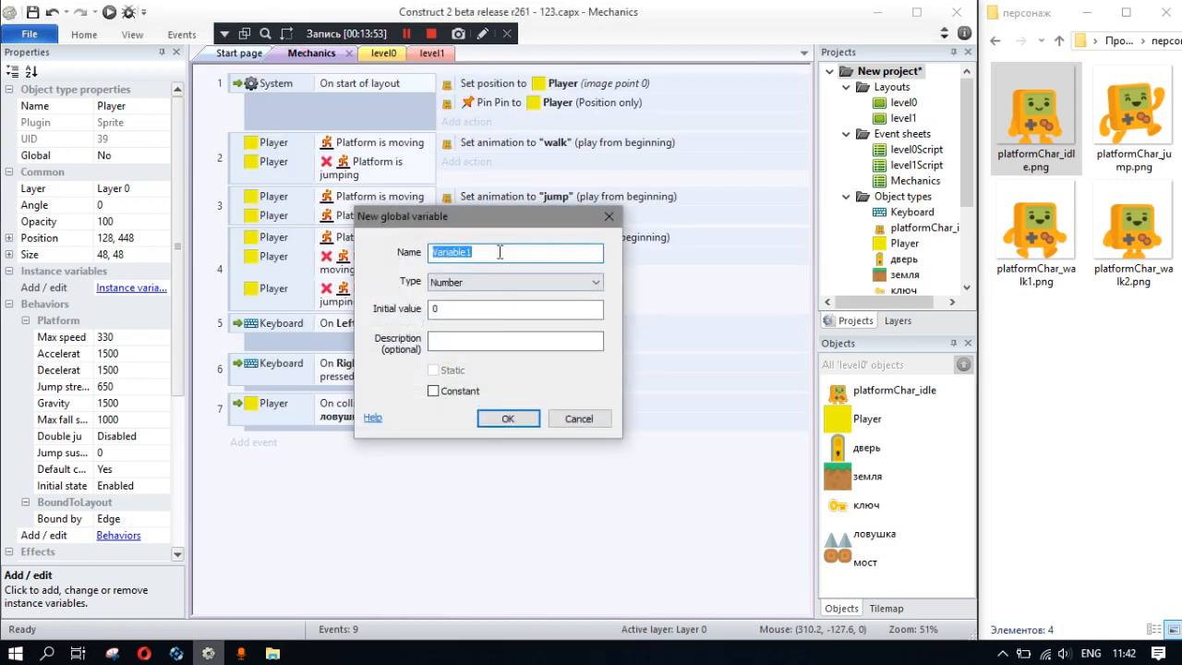
pyautogui.moveTo(463, 217); pyautogui.dragTo(545, 199)
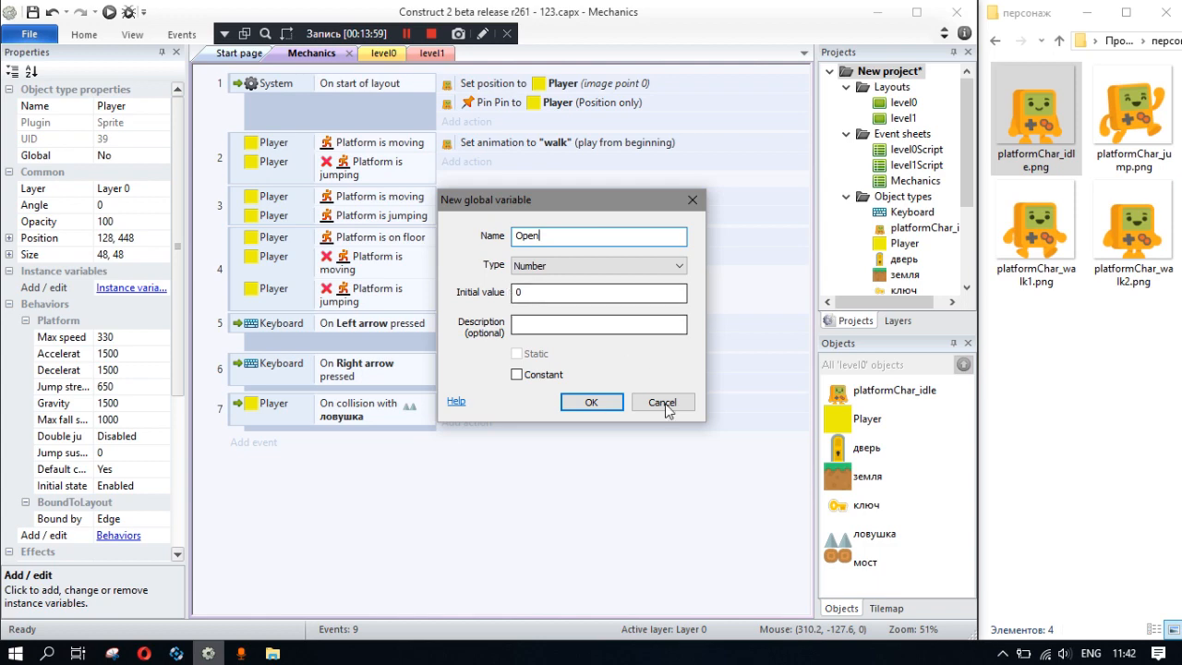
pyautogui.click(591, 402)
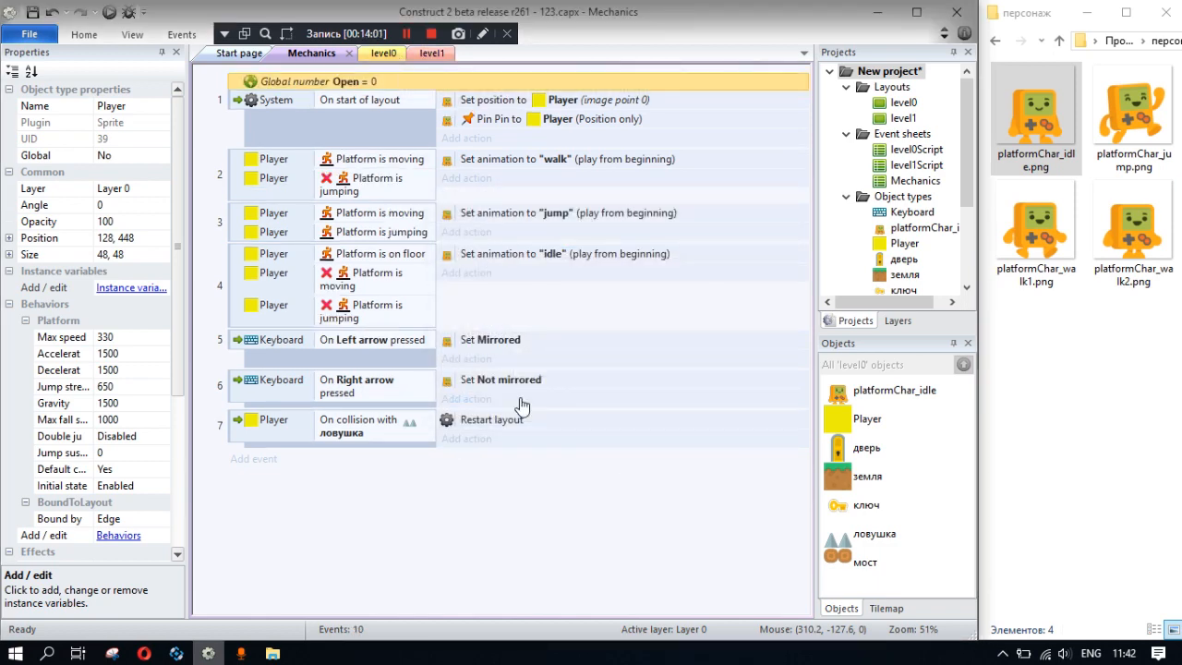
# - Add an event with a System Compare variable condition that checks whether Open equals 1
pyautogui.click(259, 467)
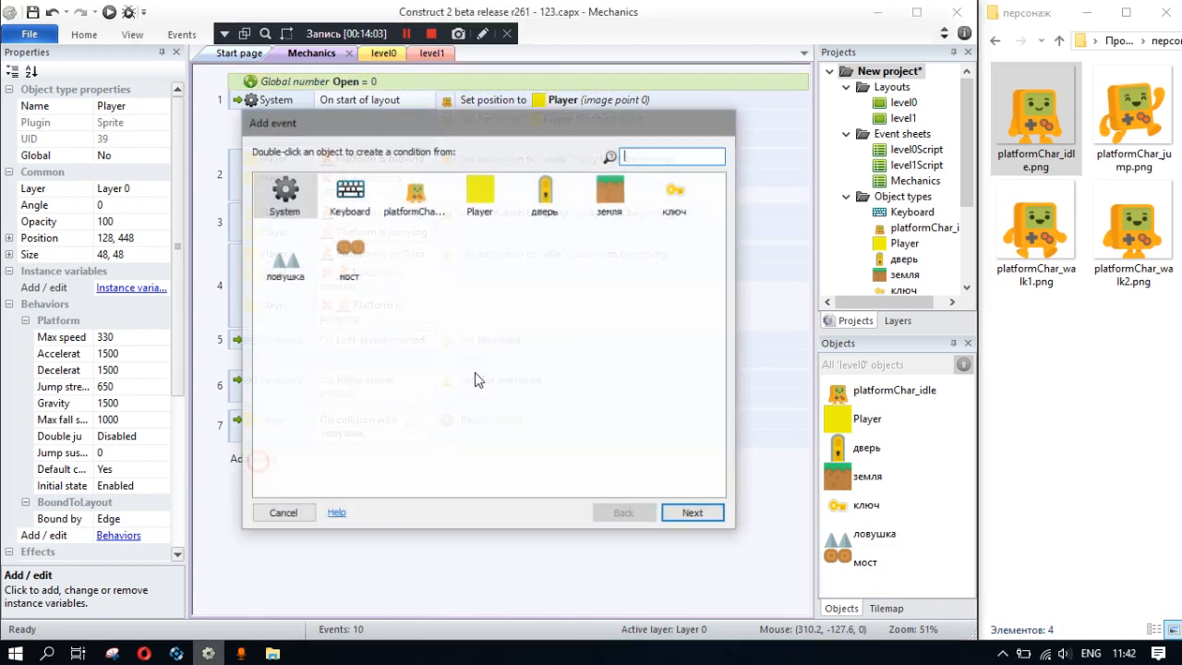
pyautogui.click(692, 514)
pyautogui.scroll(-3, 351, 421)
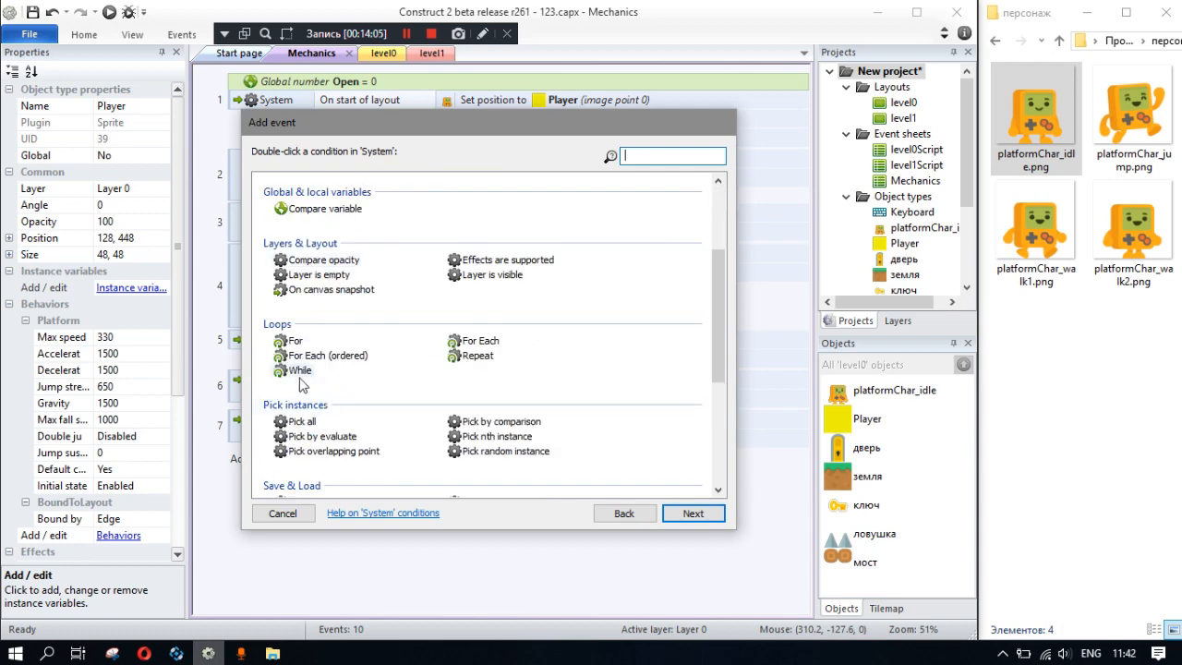
pyautogui.scroll(5, 349, 421)
pyautogui.doubleClick(323, 434)
pyautogui.moveTo(418, 367); pyautogui.dragTo(351, 367)
pyautogui.write('1')
pyautogui.click(626, 424)
# - Give the Open = 1 event an action that sets the дверь object's animation frame to 1
pyautogui.click(469, 460)
pyautogui.doubleClick(480, 194)
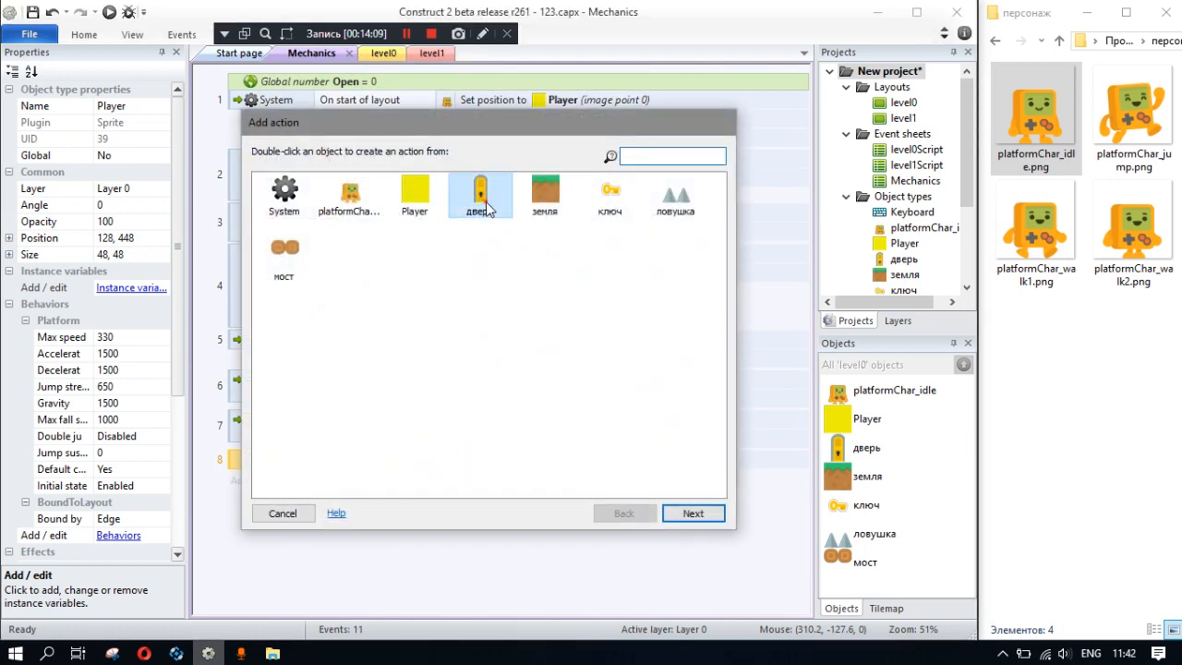
pyautogui.doubleClick(473, 285)
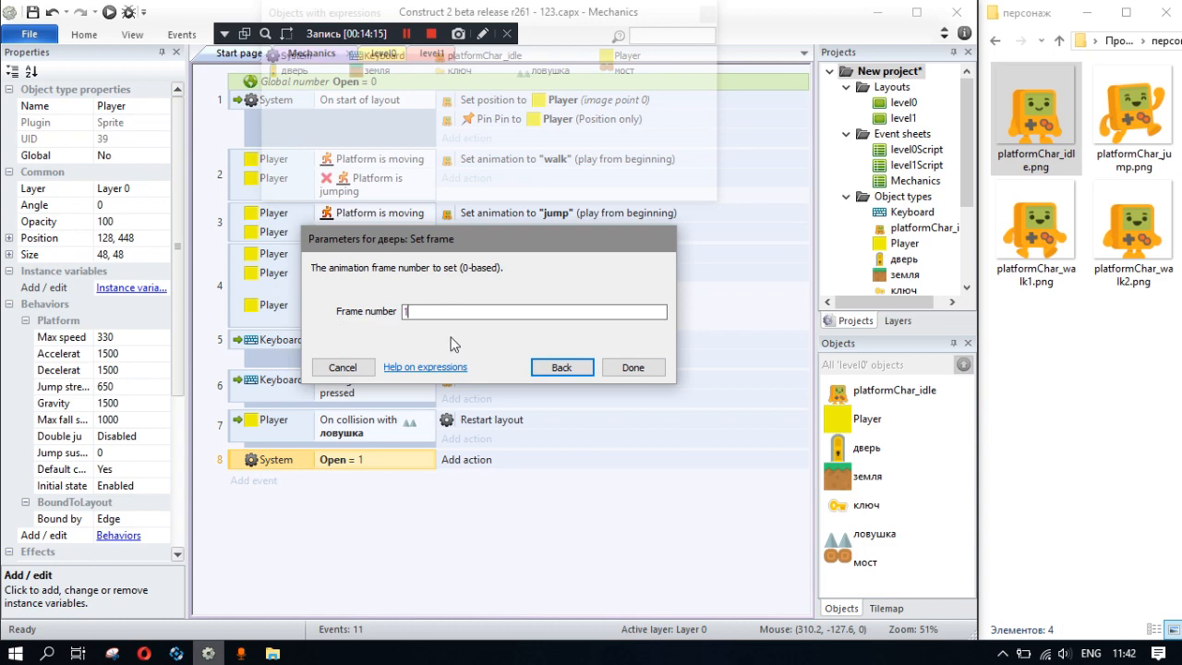
pyautogui.click(649, 371)
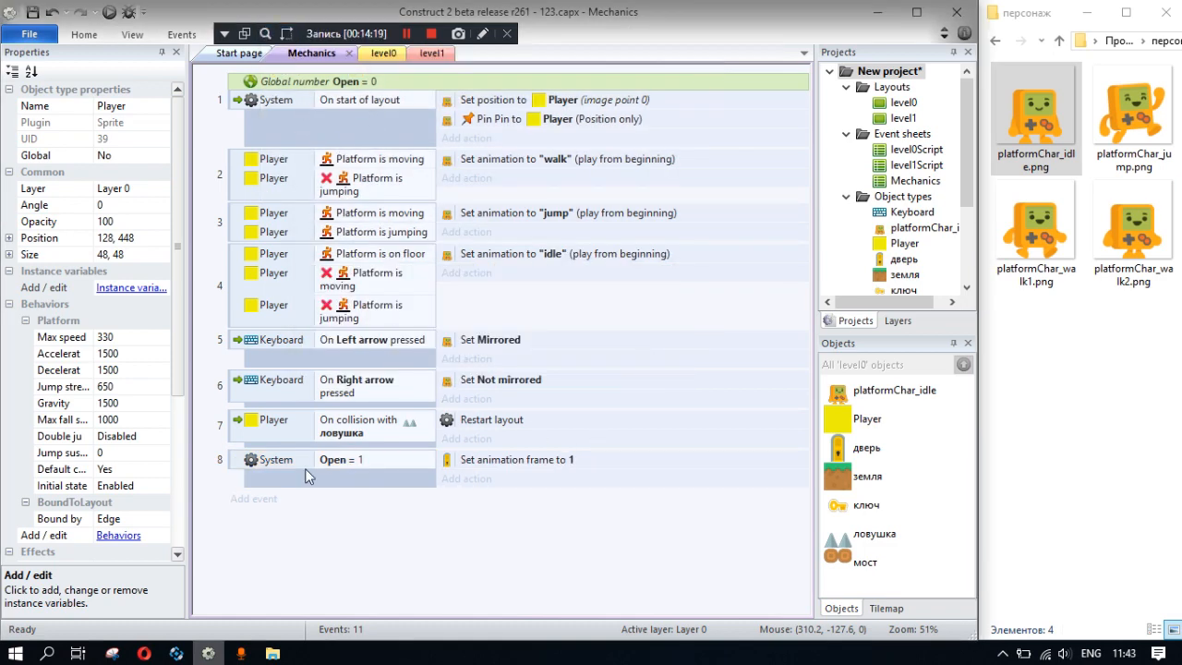
# - Add an event that triggers when Player collides with the ключ object
pyautogui.click(256, 499)
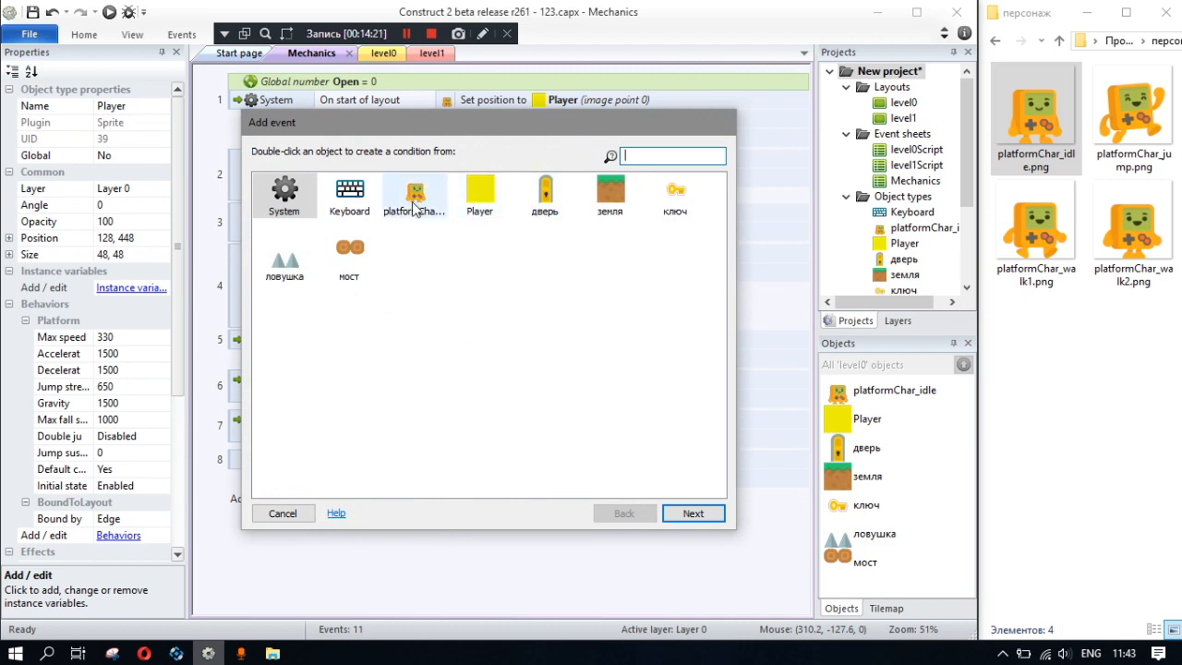
pyautogui.click(414, 196)
pyautogui.doubleClick(482, 198)
pyautogui.scroll(-3, 383, 397)
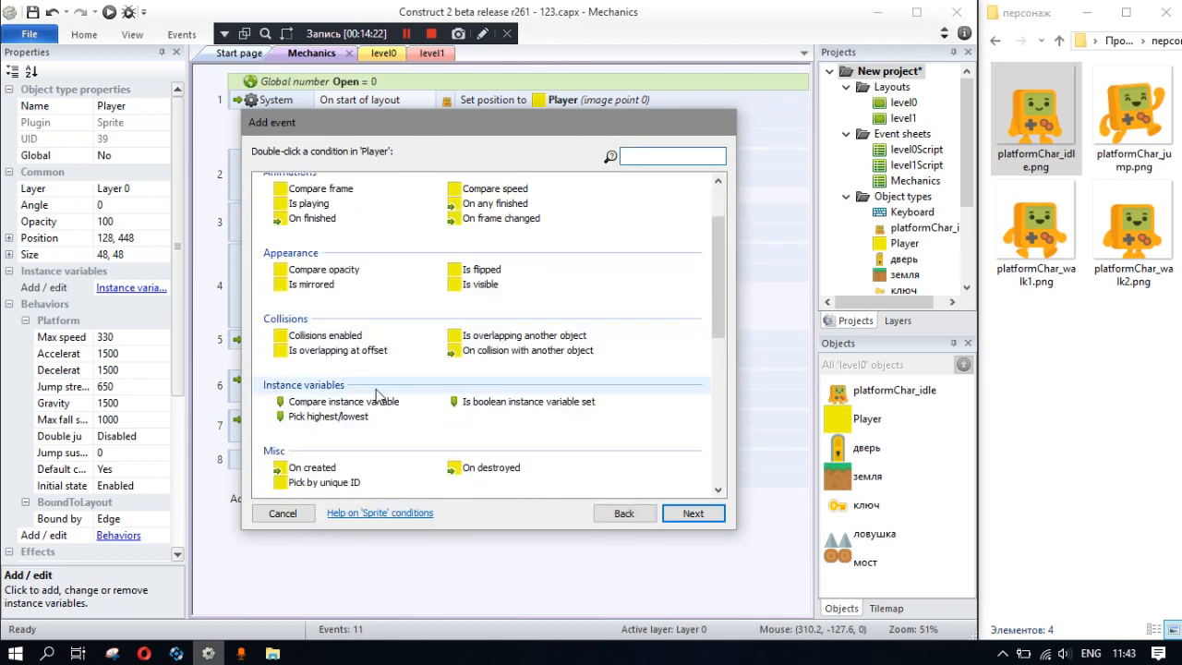
pyautogui.doubleClick(517, 366)
pyautogui.click(534, 314)
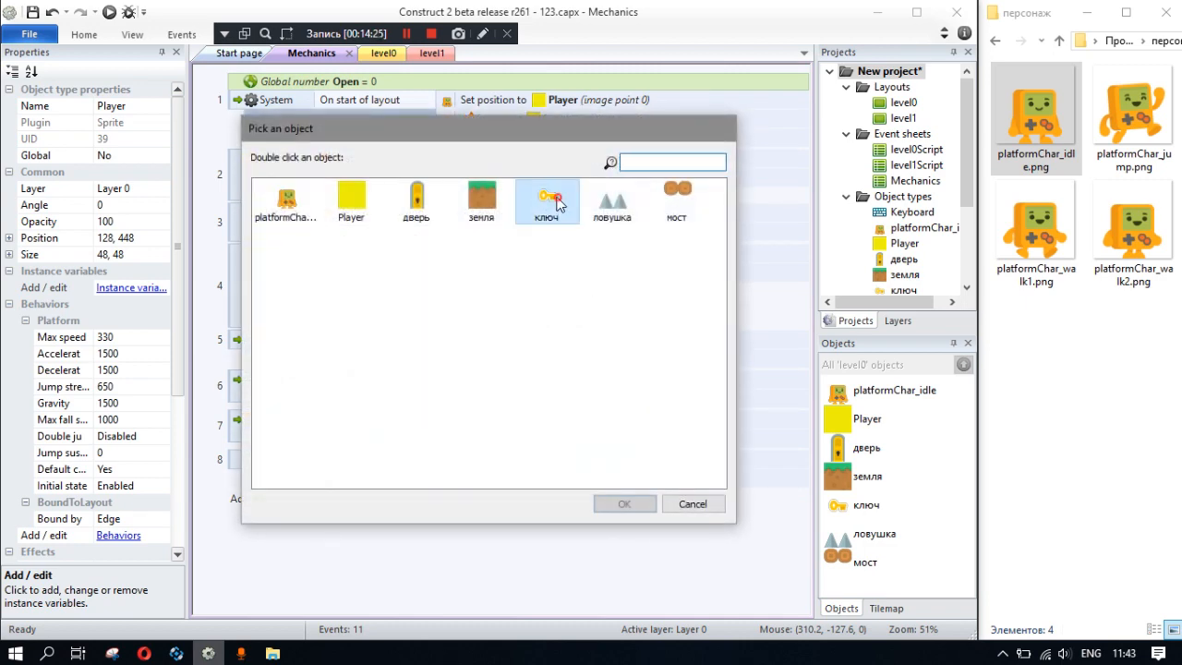
pyautogui.doubleClick(548, 198)
pyautogui.click(633, 386)
# - Add an action to the key collision event that destroys the ключ object
pyautogui.click(463, 504)
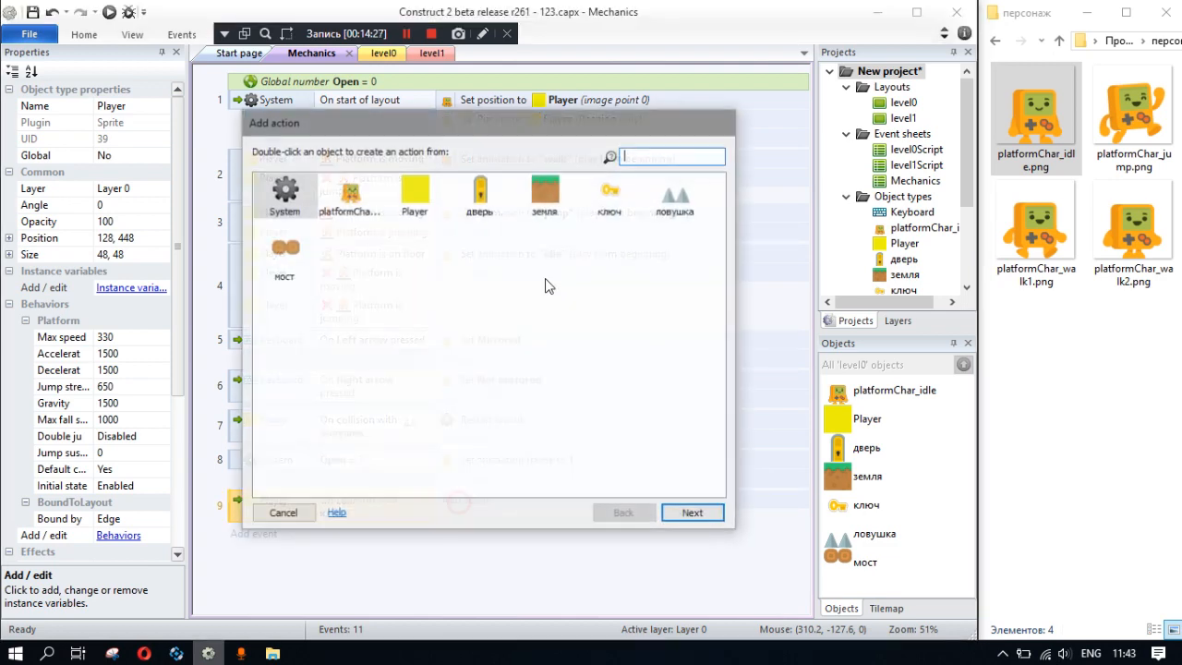
pyautogui.click(598, 199)
pyautogui.doubleClick(598, 199)
pyautogui.scroll(-5, 356, 240)
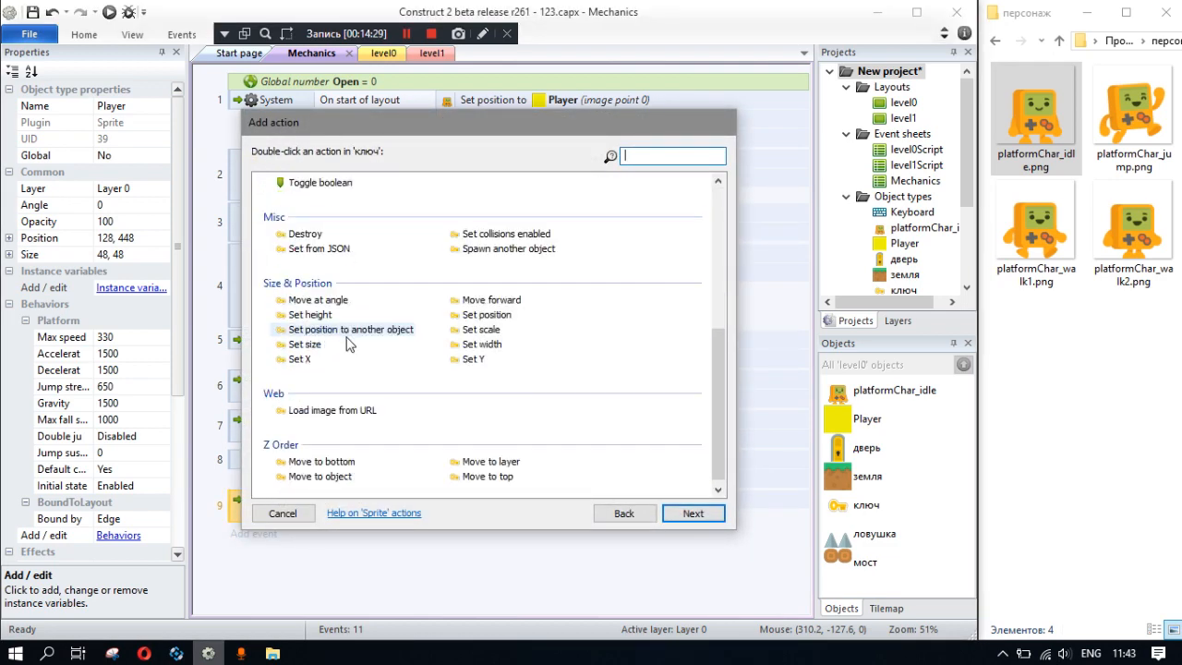
pyautogui.doubleClick(304, 234)
# - Add a System Set value action to the key collision event that sets Open to 1
pyautogui.click(473, 522)
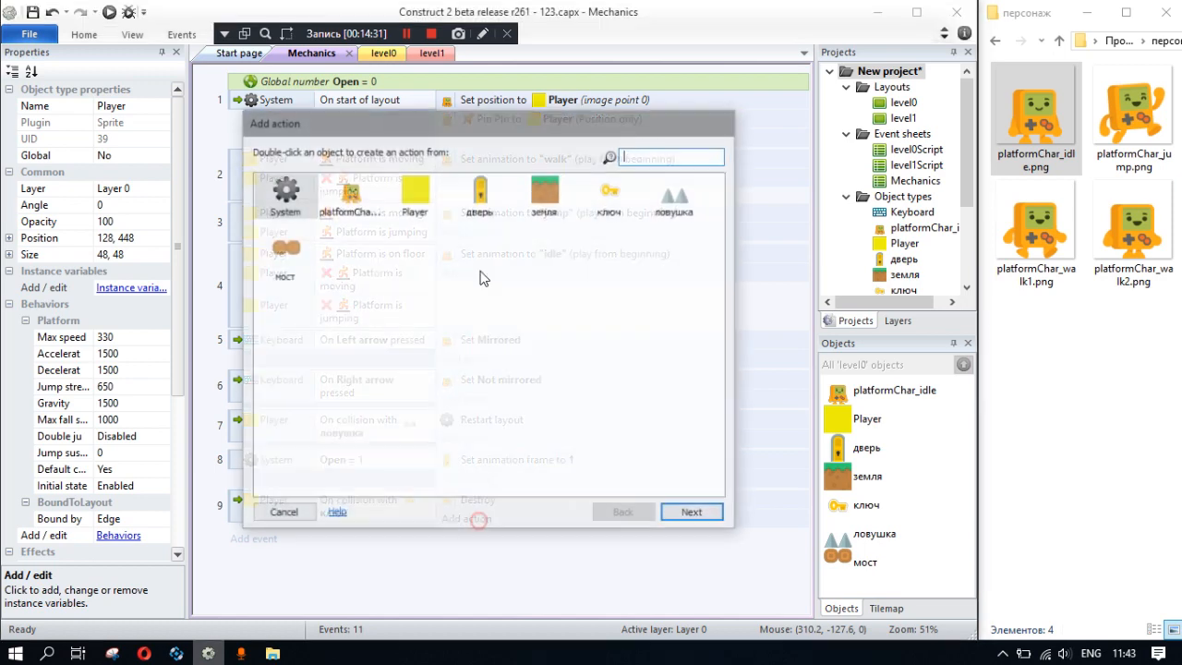
pyautogui.doubleClick(284, 194)
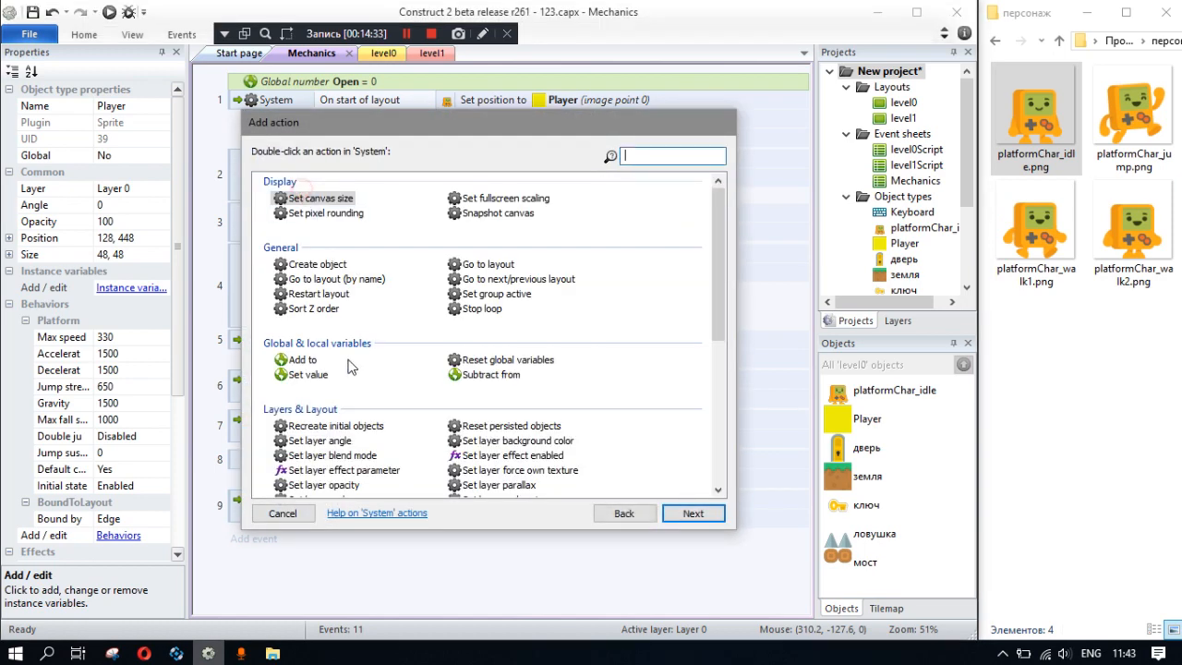
pyautogui.doubleClick(304, 375)
pyautogui.click(438, 318)
pyautogui.click(405, 341)
pyautogui.write('1')
pyautogui.click(633, 395)
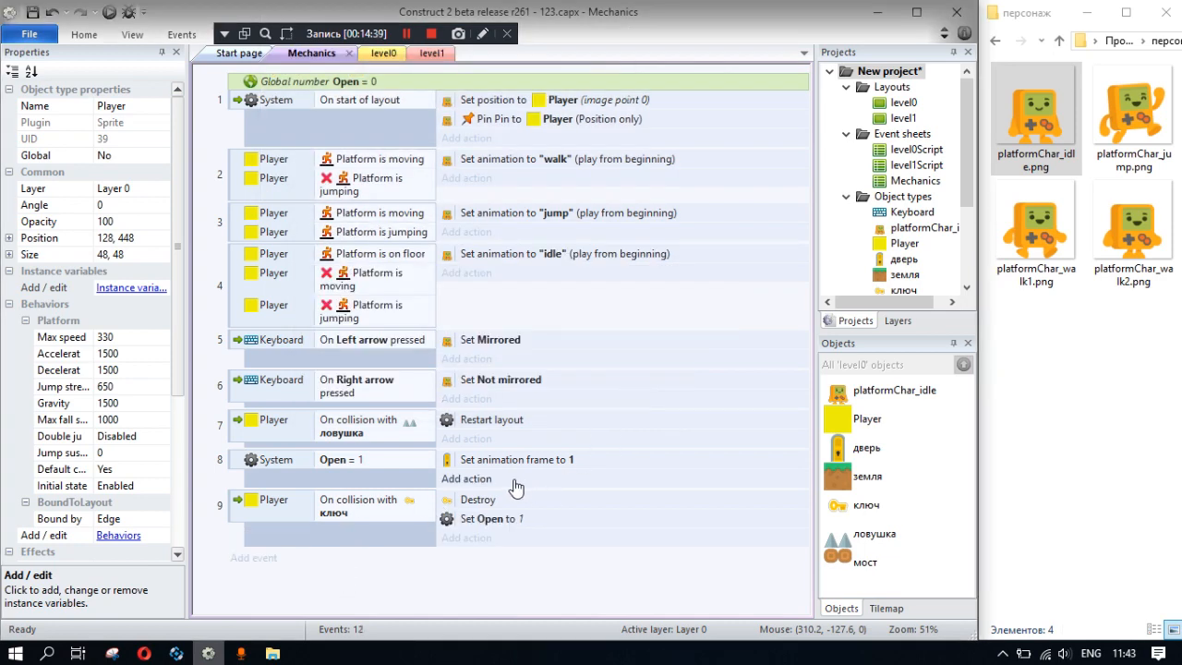
# - Run the level preview, collect the key, bring the character to the door to test its opening, and close the preview
pyautogui.click(113, 11)
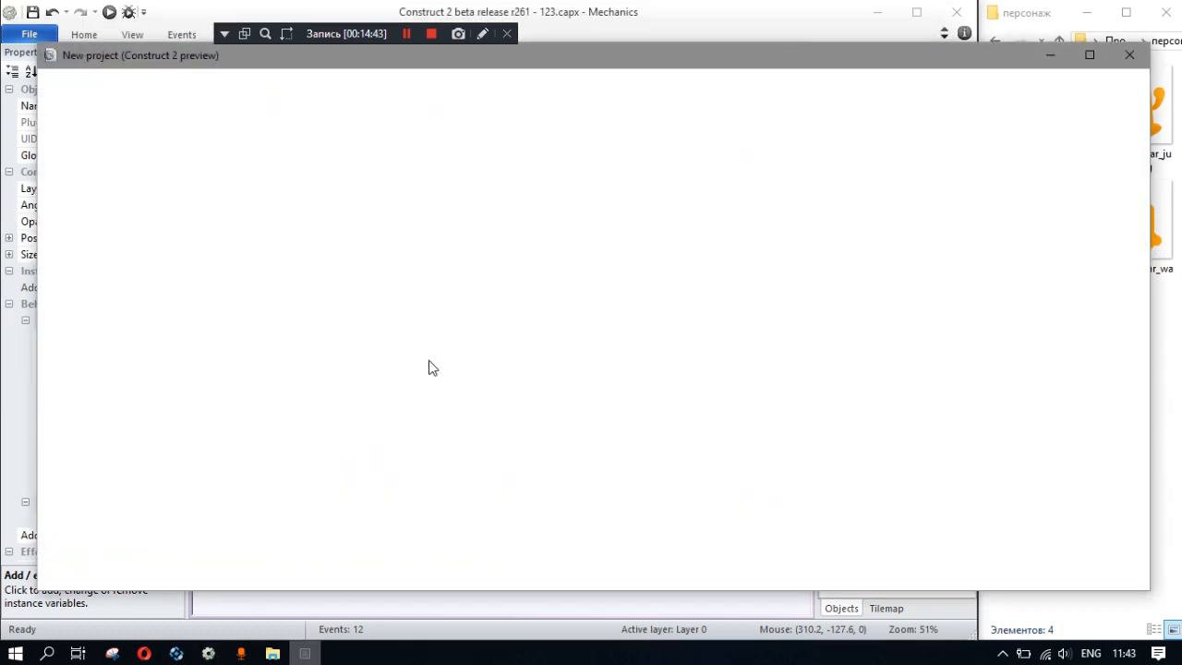
pyautogui.press('Right')
pyautogui.press('Up')
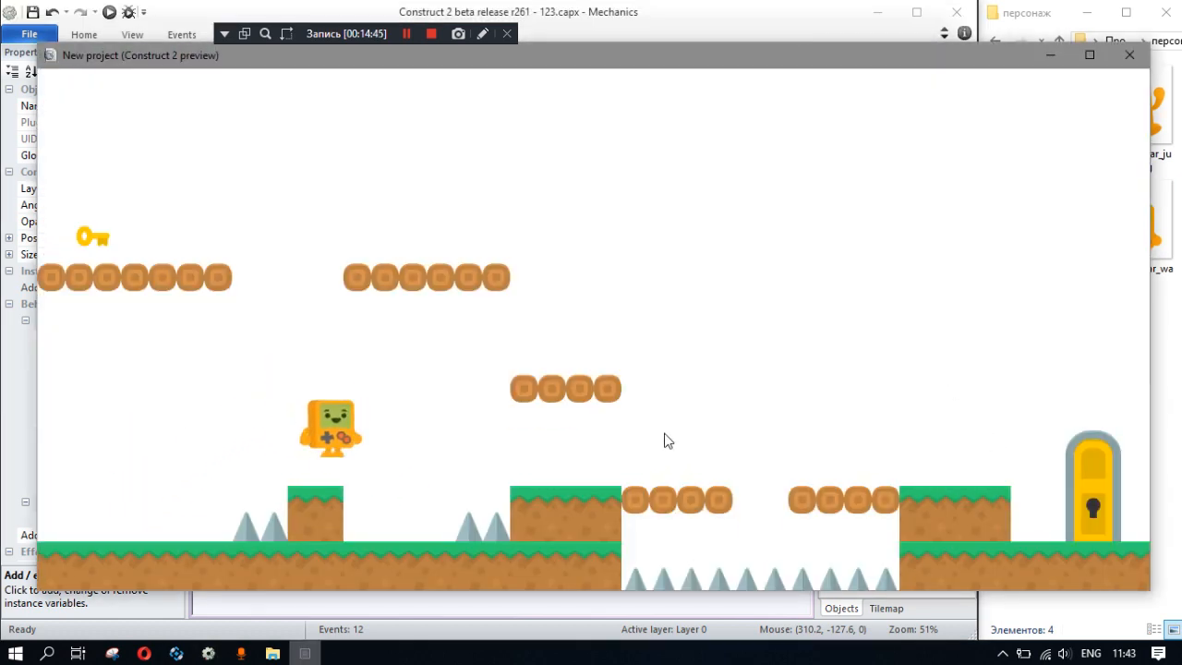
pyautogui.press('Up')
pyautogui.press('Left')
pyautogui.press('Up')
pyautogui.press('Right')
pyautogui.press('Up')
pyautogui.press('Up')
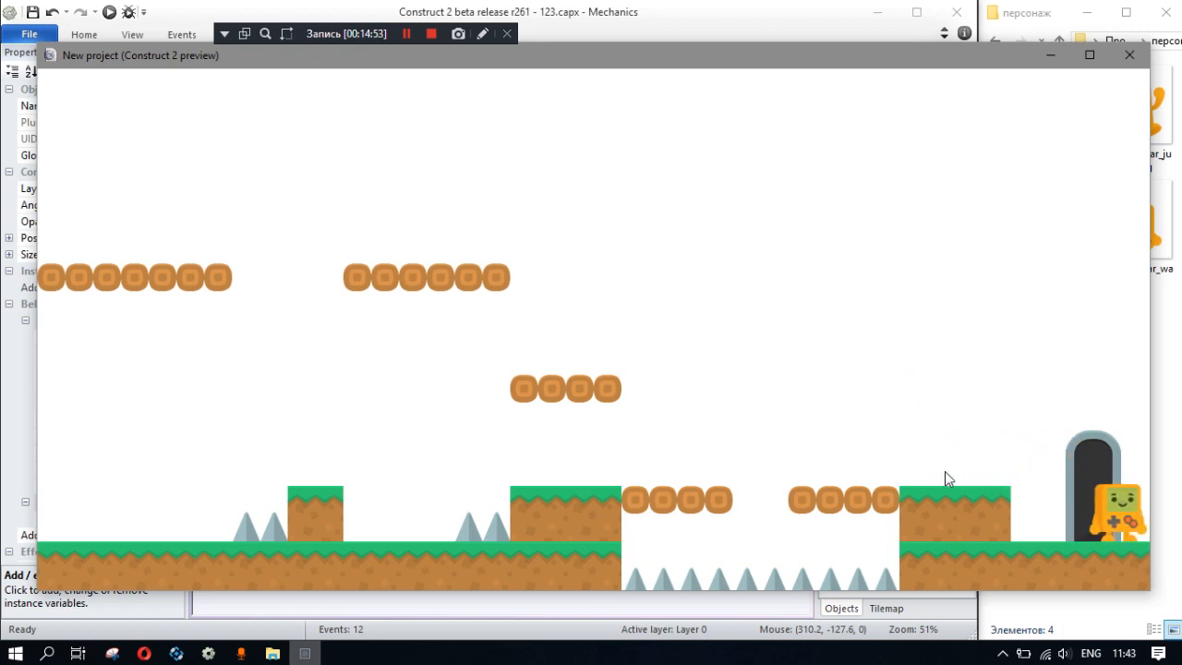
pyautogui.click(1129, 55)
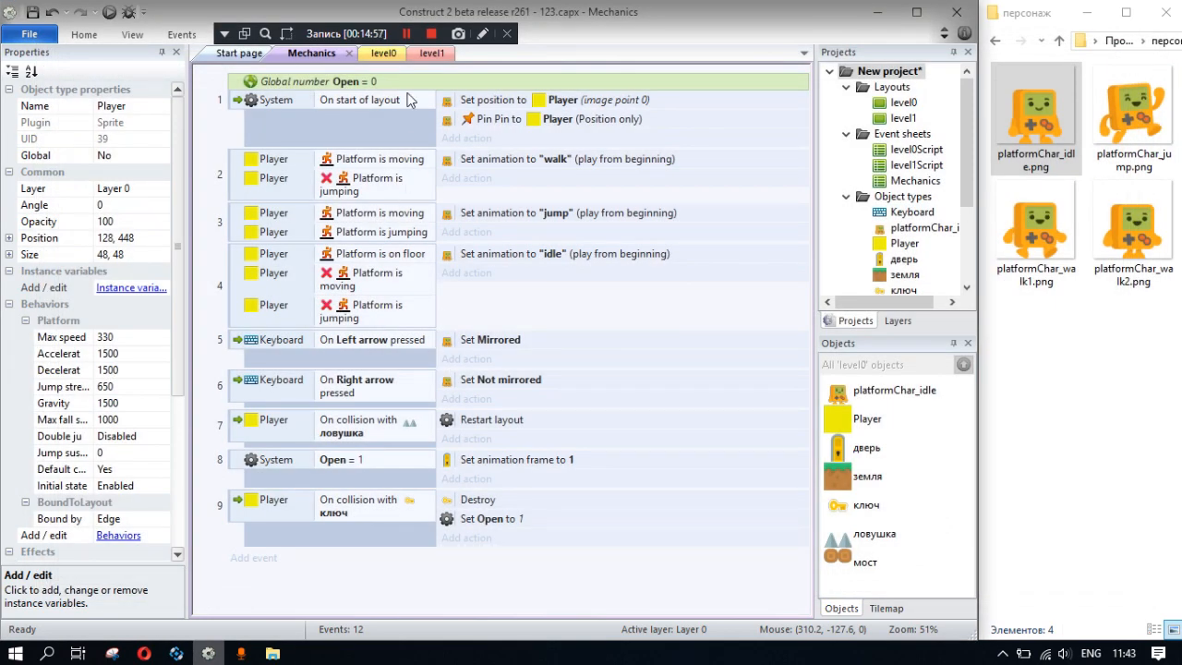
pyautogui.scroll(-2, 886, 288)
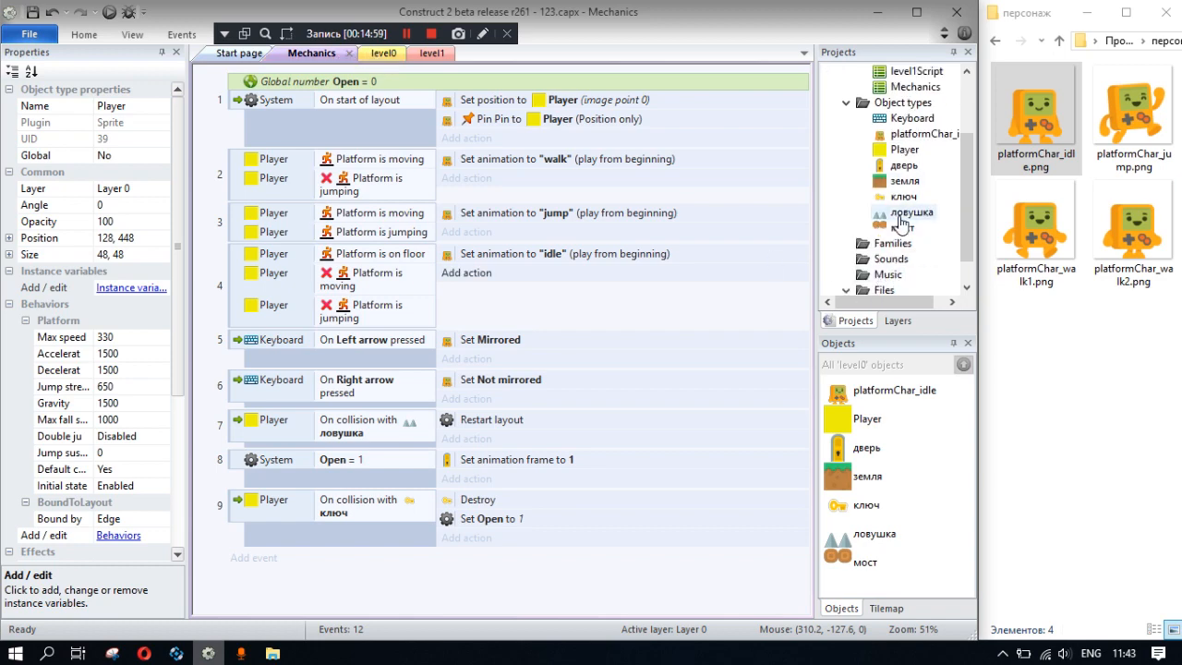
pyautogui.click(239, 53)
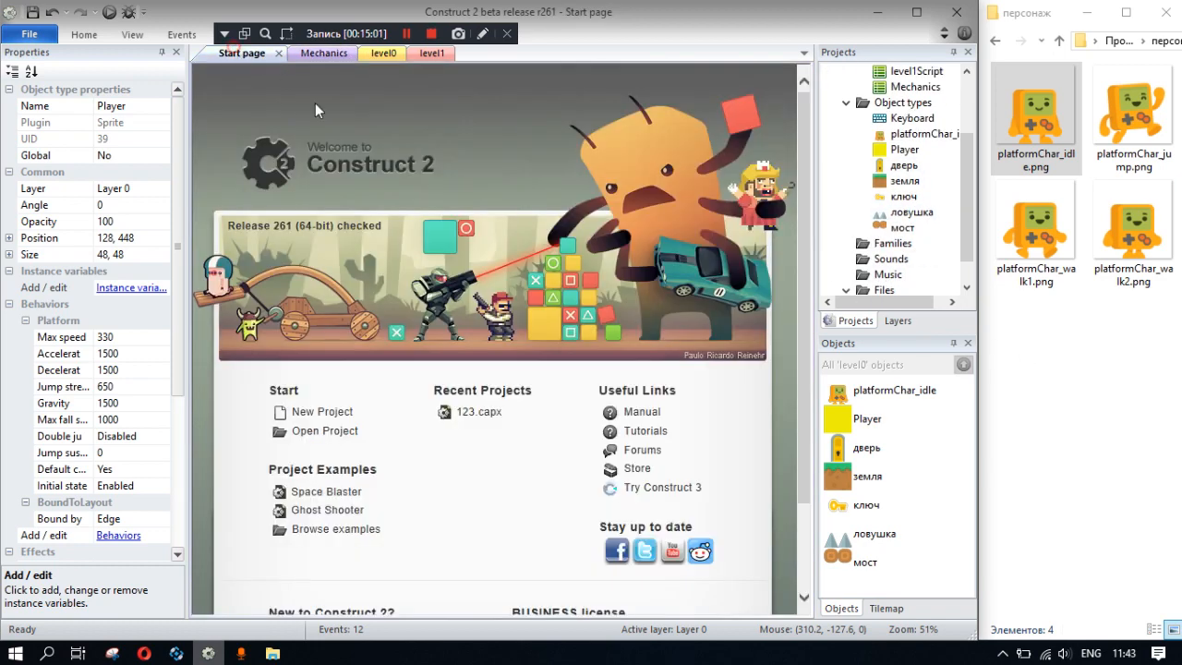
pyautogui.click(324, 53)
# - Import портал.png from the project's image folder into level0 as a sprite, placed outside the layout at -128, 192
pyautogui.click(383, 53)
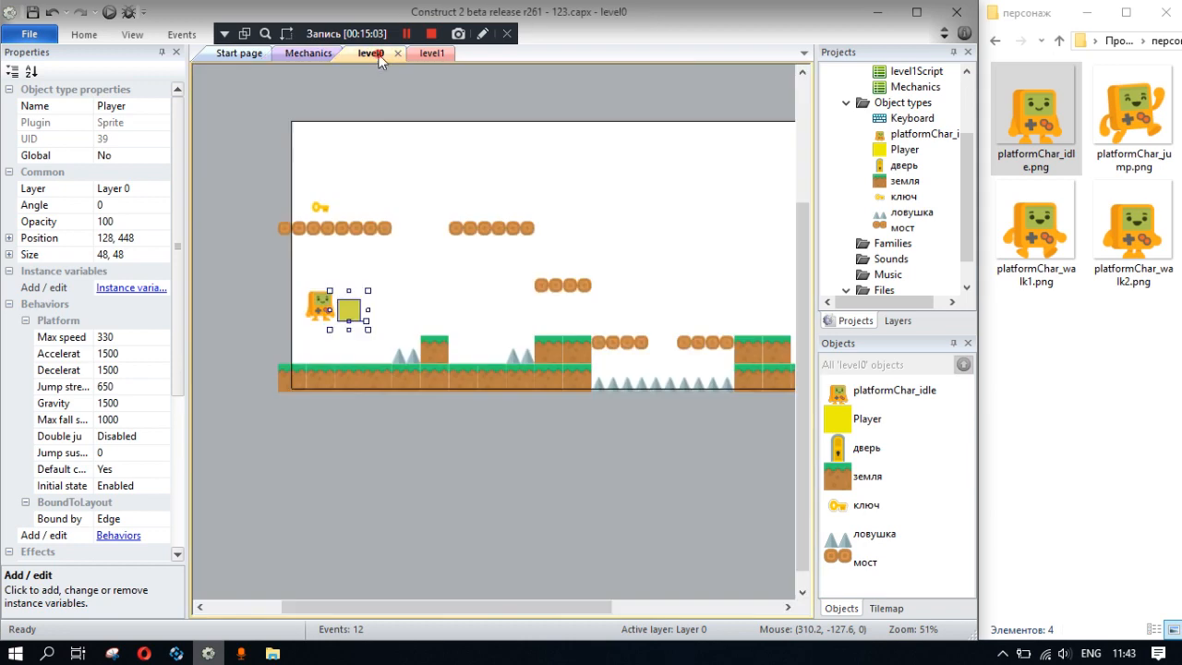
pyautogui.click(995, 41)
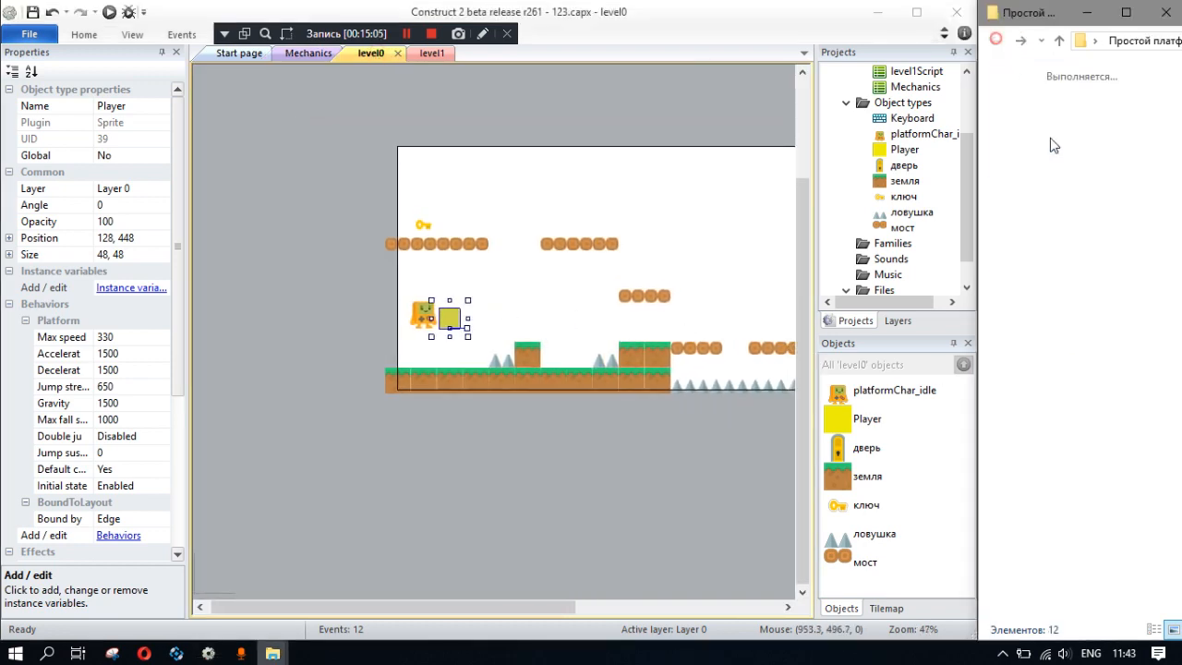
pyautogui.click(1138, 596)
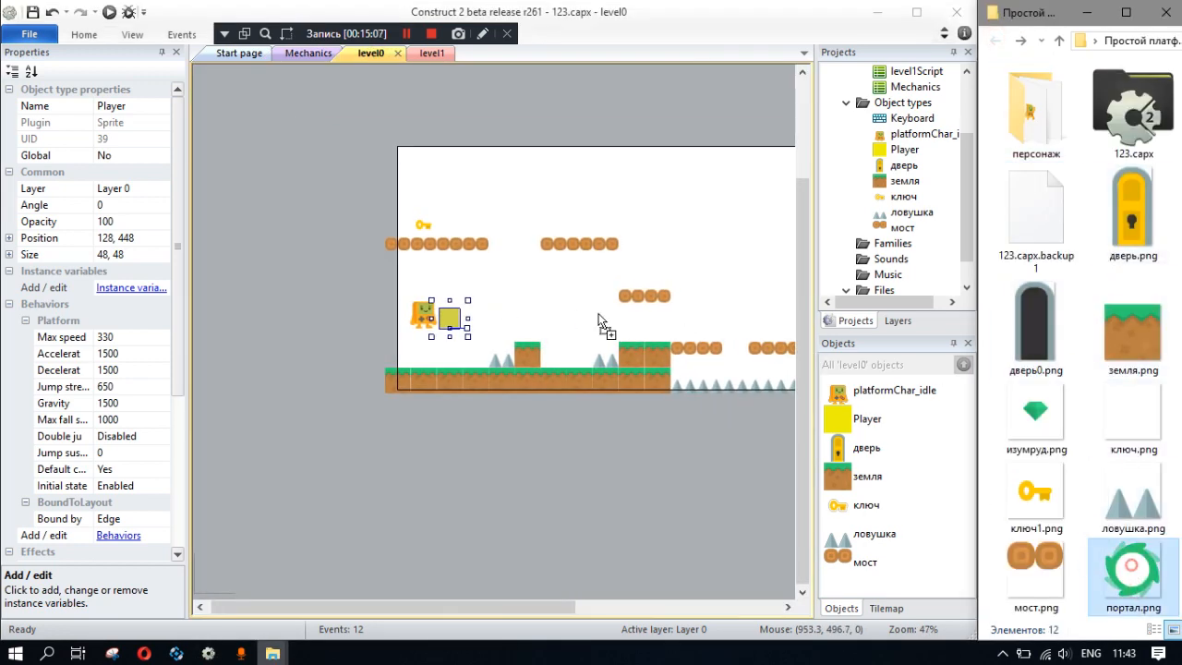
pyautogui.moveTo(730, 377); pyautogui.dragTo(373, 224)
pyautogui.click(345, 224)
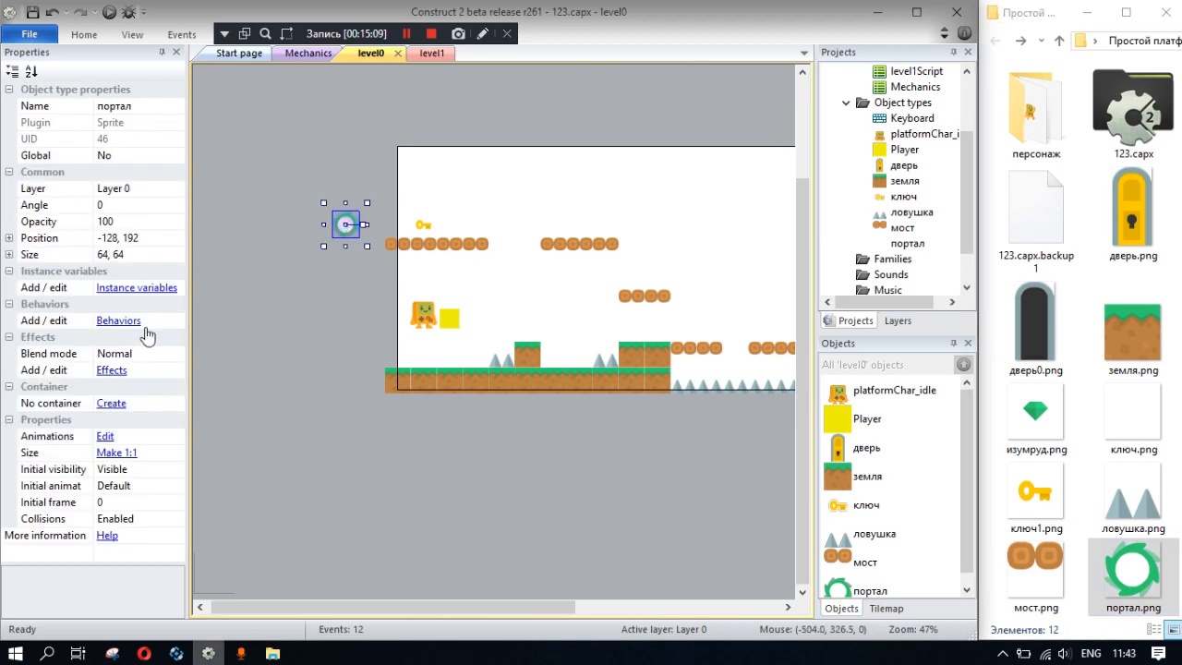
# - Add the Rotate behavior to the портал object
pyautogui.click(118, 321)
pyautogui.click(465, 236)
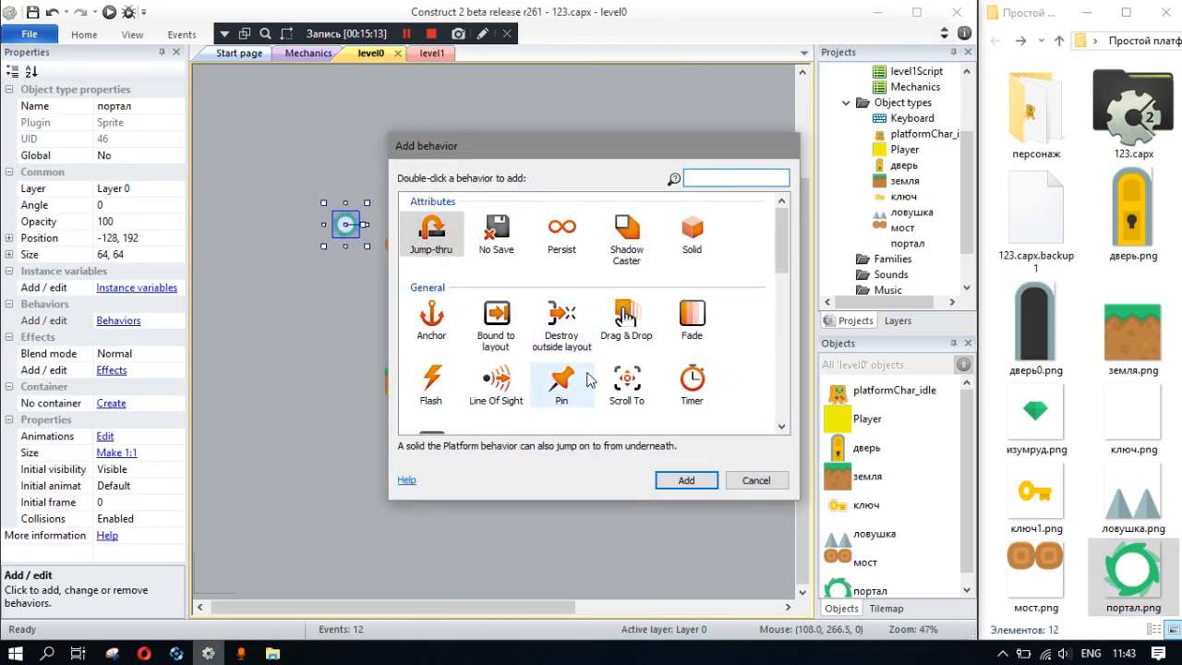
pyautogui.scroll(-3, 566, 386)
pyautogui.click(637, 409)
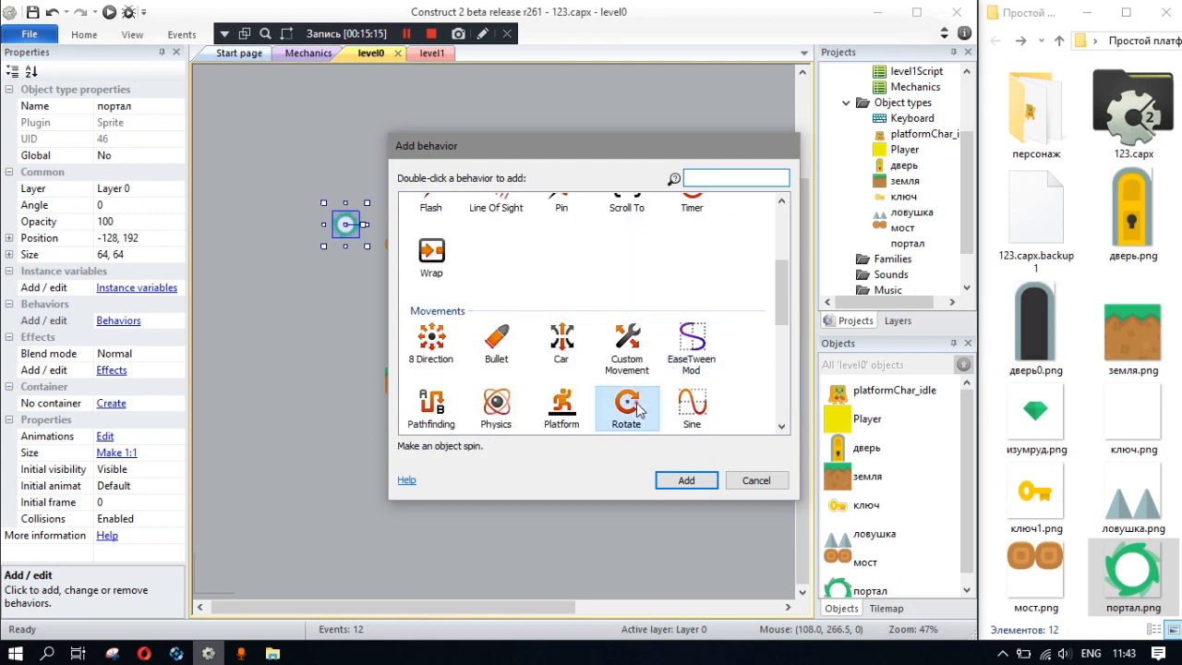
pyautogui.doubleClick(637, 409)
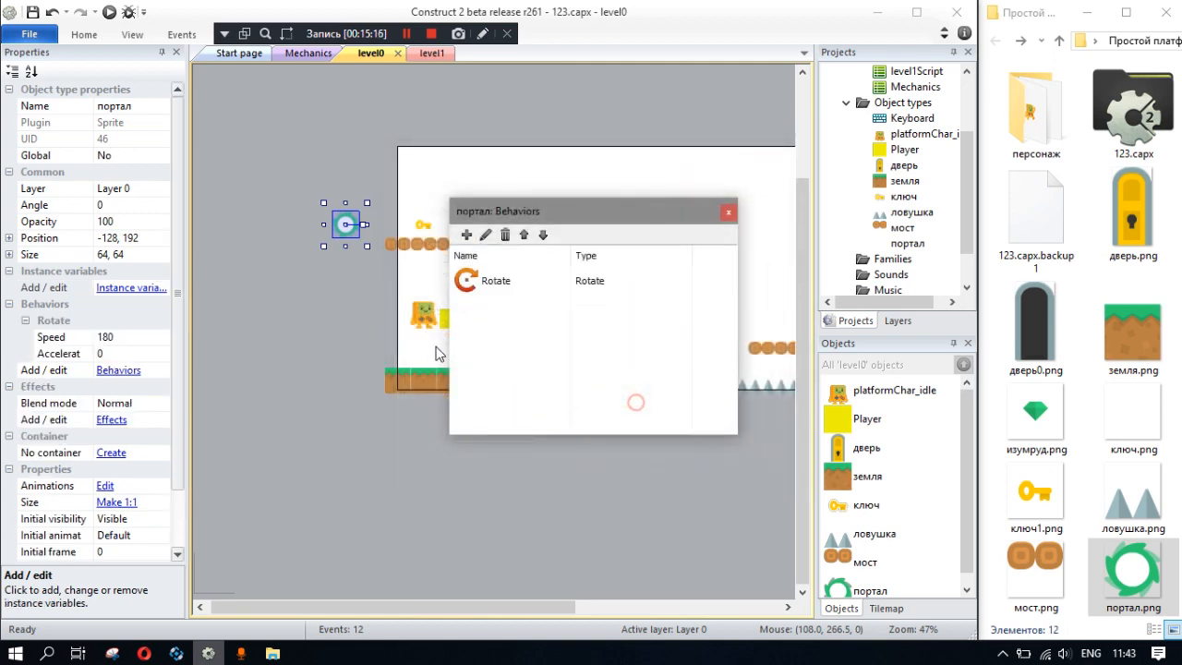
pyautogui.click(729, 214)
pyautogui.click(120, 337)
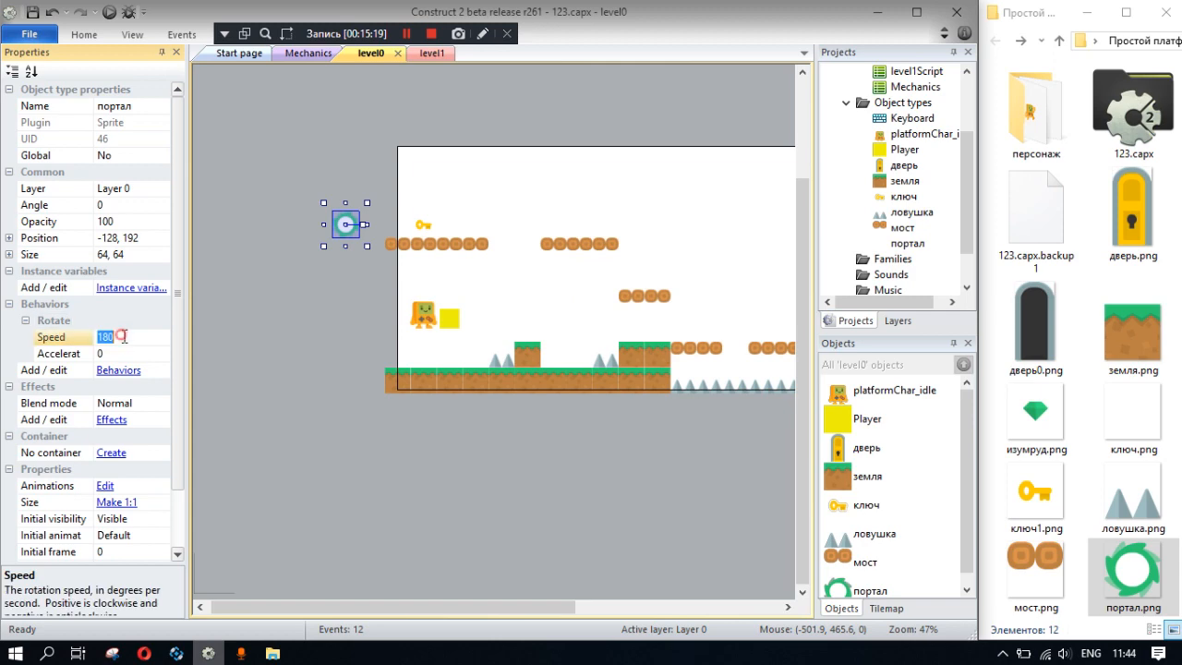
pyautogui.click(302, 330)
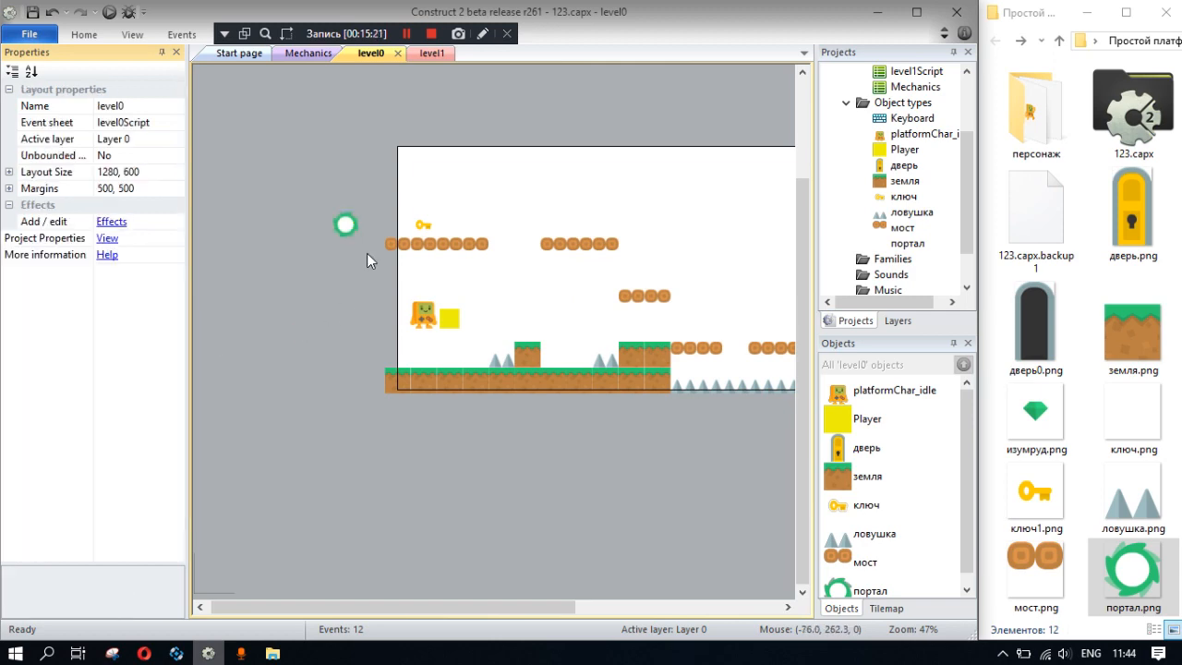
# - Move the портал sprite into the layout to 256, 384, run the preview to check its rotation, and close it
pyautogui.moveTo(324, 267); pyautogui.dragTo(481, 342)
pyautogui.click(109, 13)
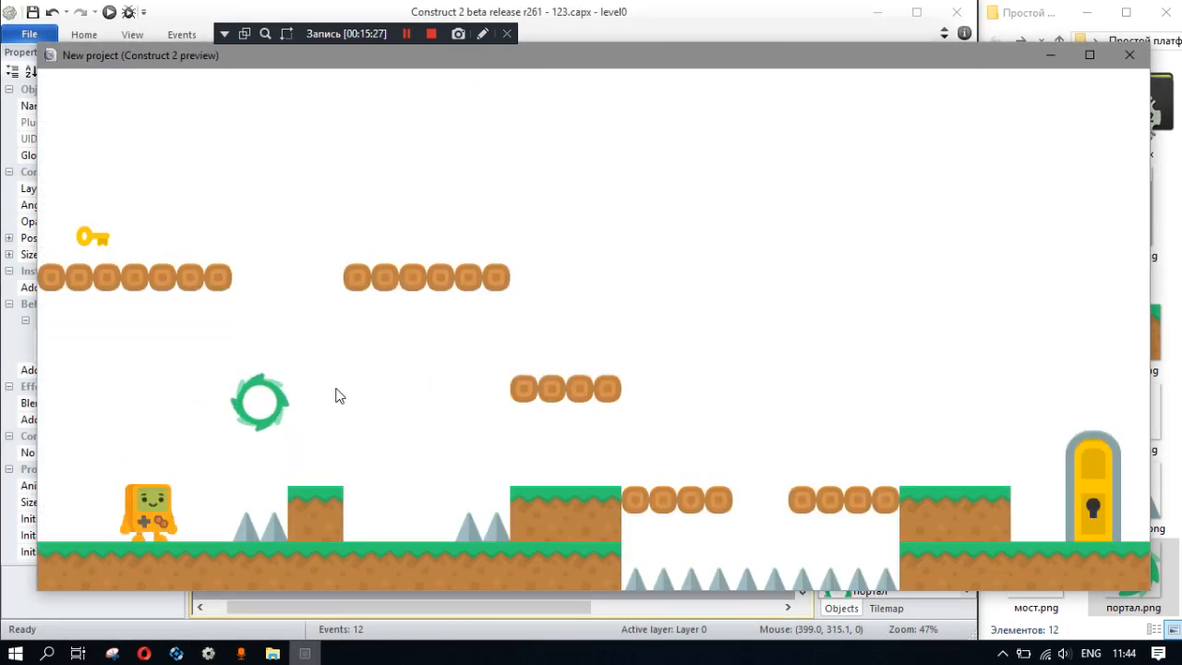
pyautogui.click(1127, 58)
# - Set the портал's Rotate speed to 400 and move the sprite back outside the layout, beyond its left edge
pyautogui.click(125, 339)
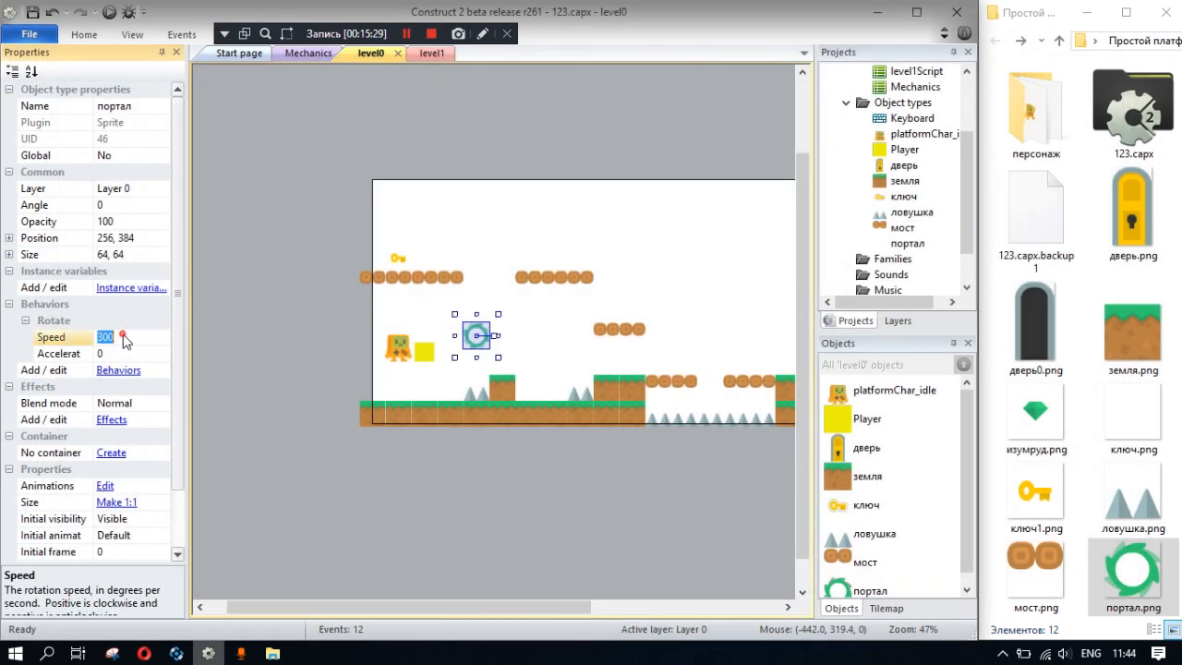
pyautogui.write('400')
pyautogui.click(278, 369)
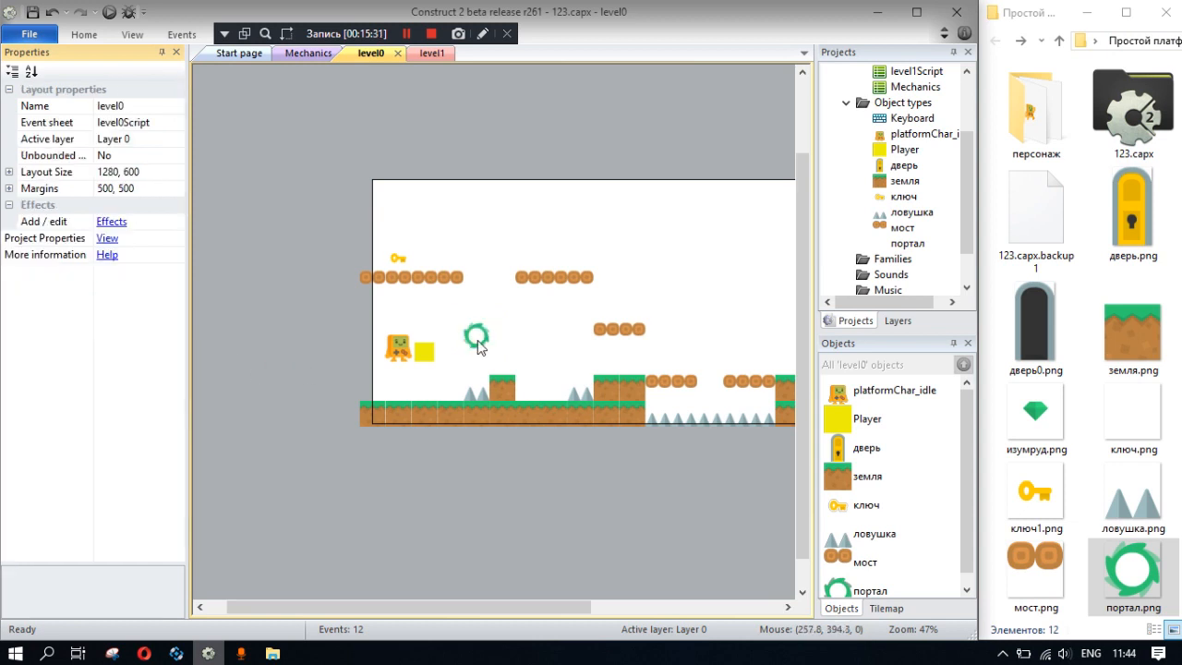
pyautogui.moveTo(479, 342); pyautogui.dragTo(324, 290)
pyautogui.moveTo(454, 336)
pyautogui.mouseDown(button='middle')
pyautogui.moveTo(359, 337)
pyautogui.moveTo(444, 349)
pyautogui.mouseUp(button='middle')
pyautogui.click(398, 321)
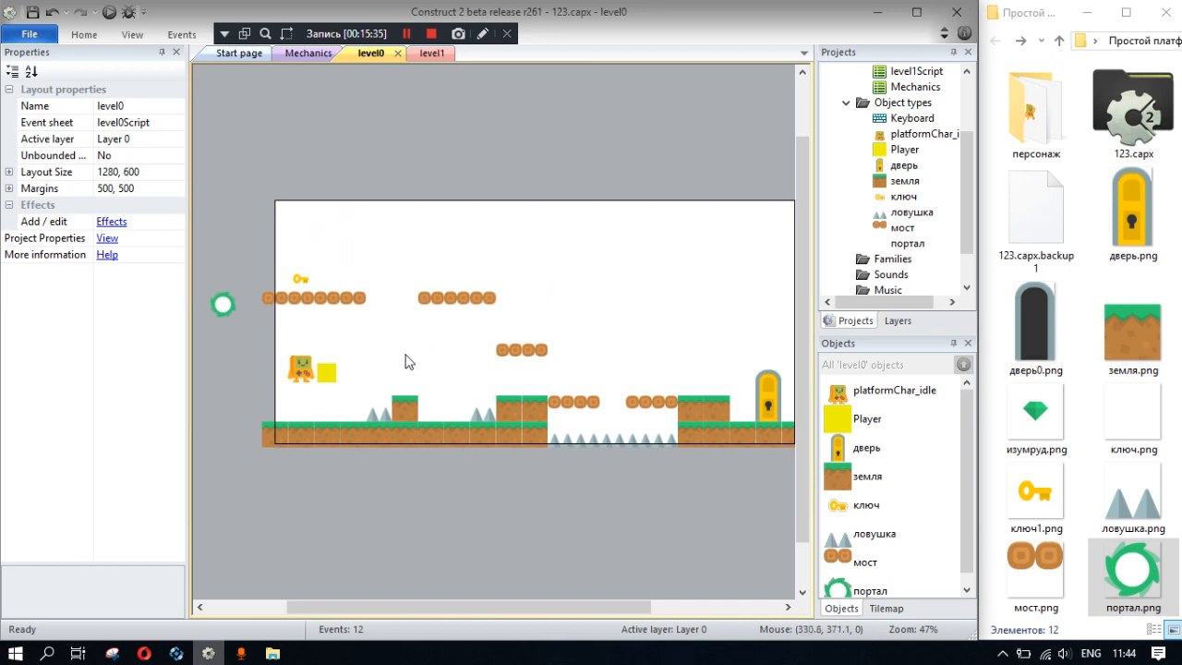
# - Add an event to the Mechanics sheet for the Player's collision with the дверь object
pyautogui.click(431, 53)
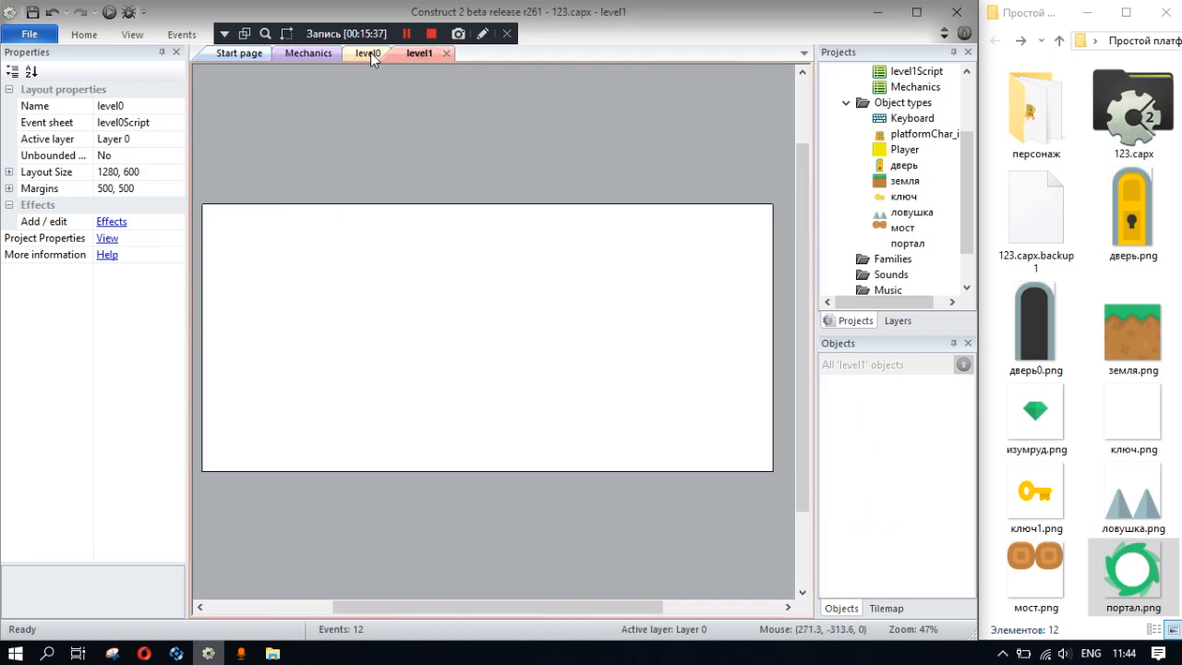
pyautogui.click(370, 53)
pyautogui.click(298, 56)
pyautogui.rightClick(451, 578)
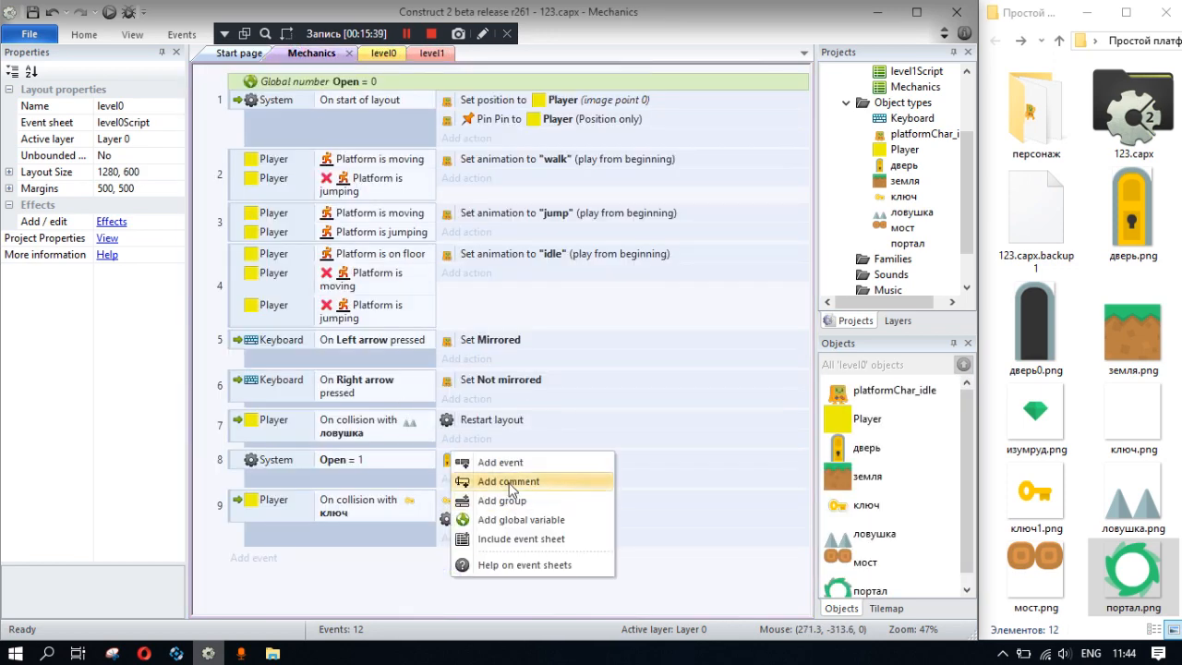
pyautogui.click(504, 459)
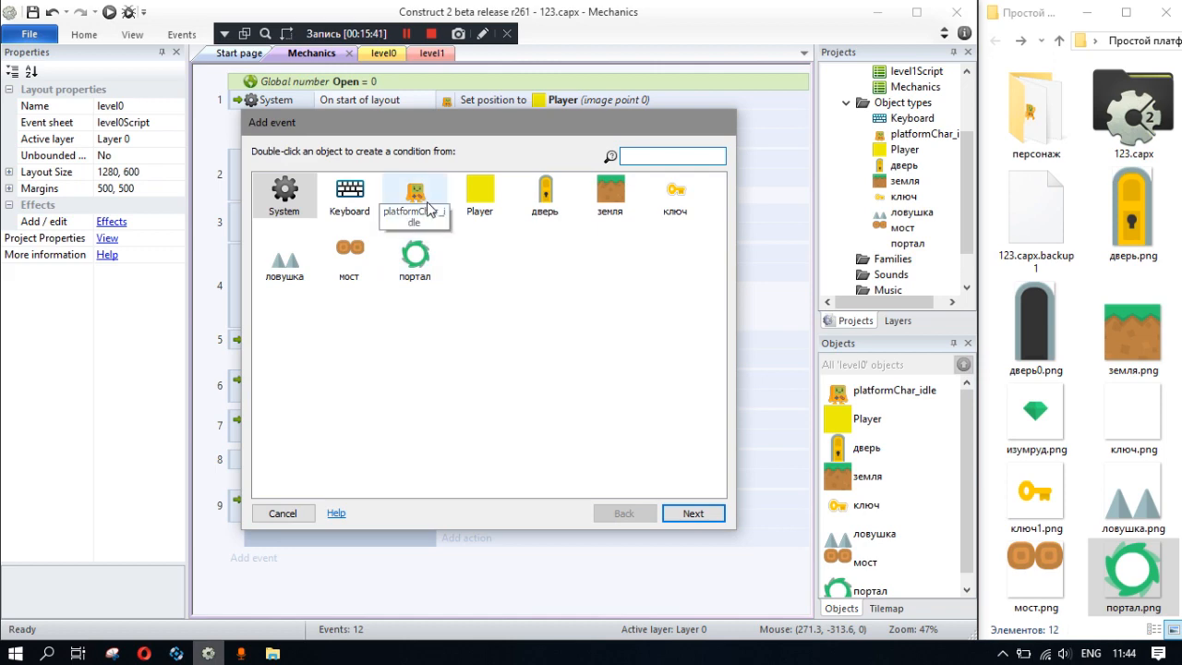
pyautogui.doubleClick(484, 200)
pyautogui.scroll(-3, 470, 343)
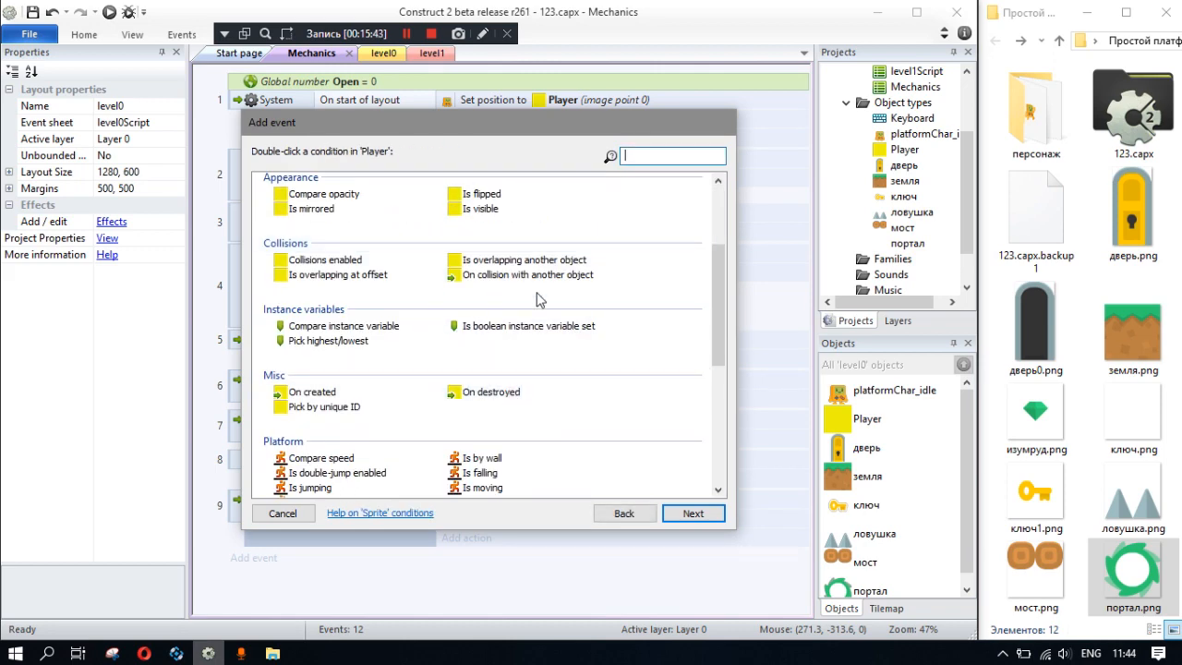
pyautogui.doubleClick(542, 309)
pyautogui.click(554, 314)
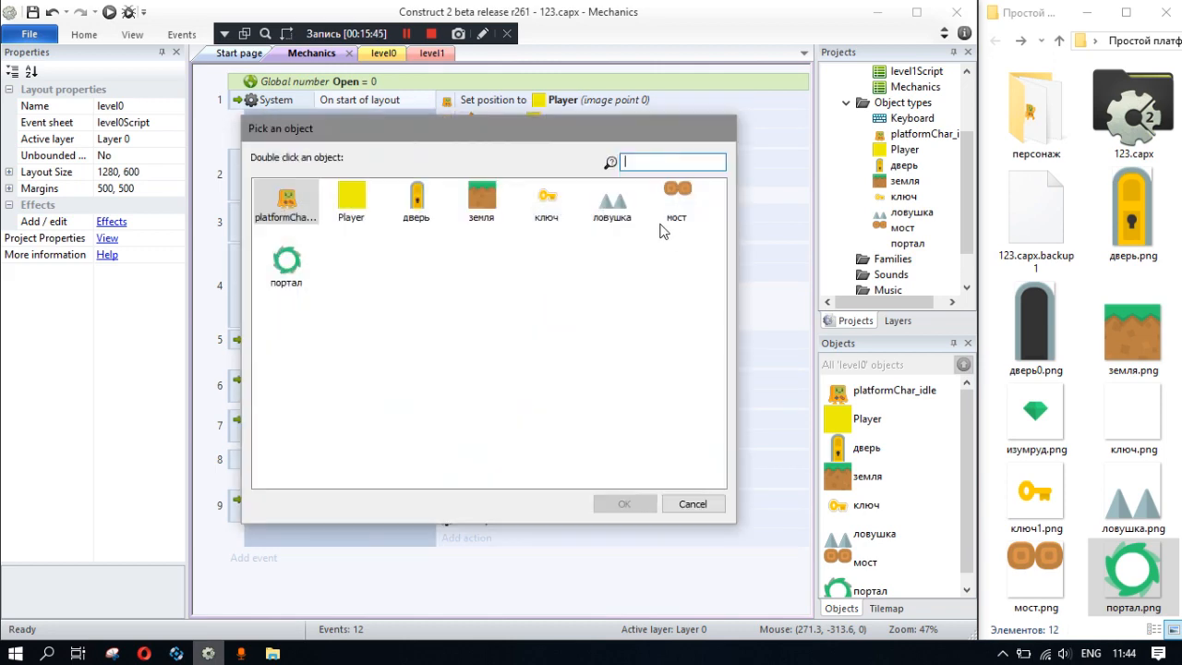
pyautogui.doubleClick(436, 206)
pyautogui.click(632, 387)
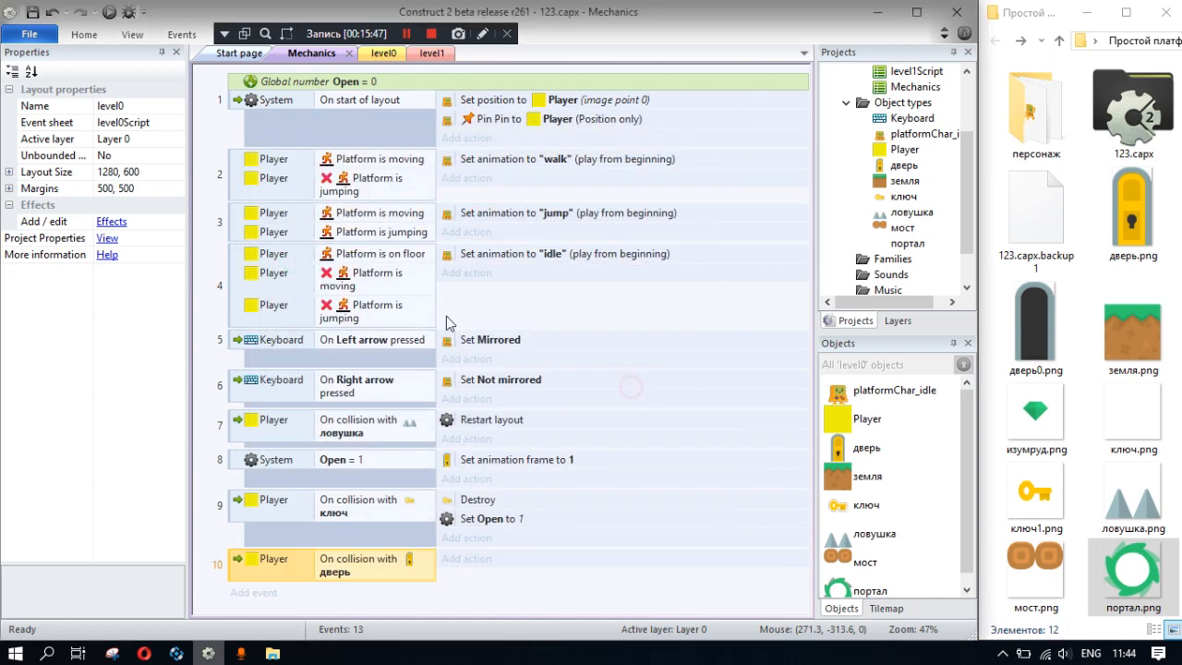
# - Add a System Compare variable condition, Open equal to 1, to the door collision event
pyautogui.rightClick(242, 571)
pyautogui.click(304, 567)
pyautogui.rightClick(303, 567)
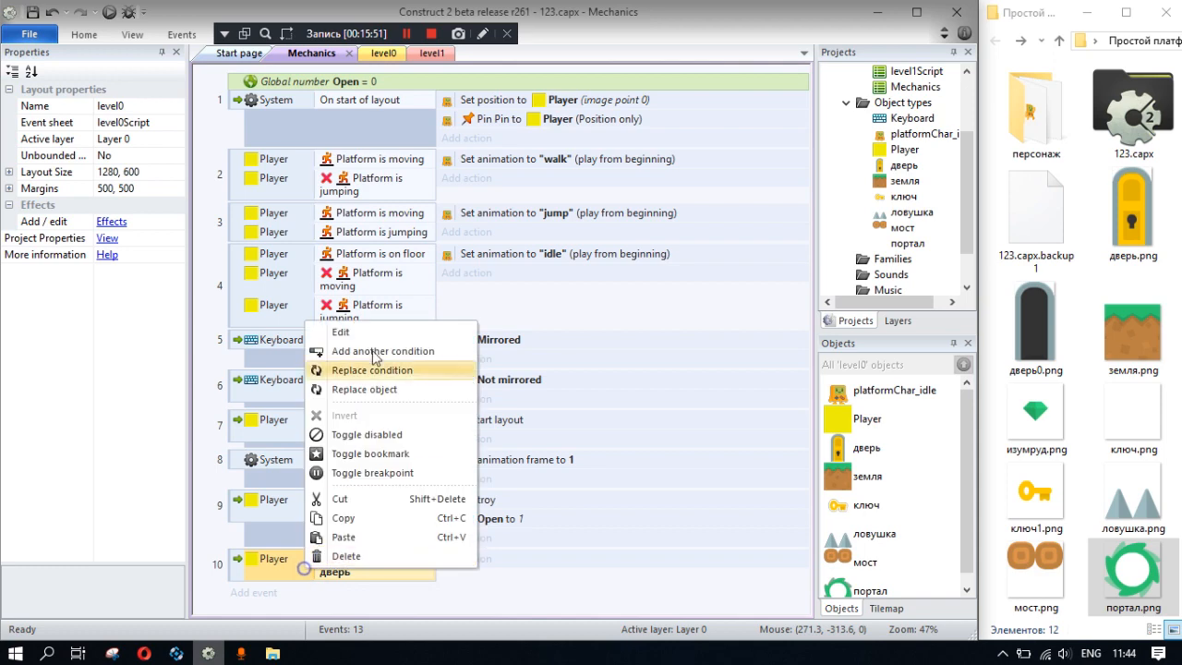
pyautogui.click(371, 352)
pyautogui.doubleClick(298, 198)
pyautogui.doubleClick(324, 359)
pyautogui.write('1')
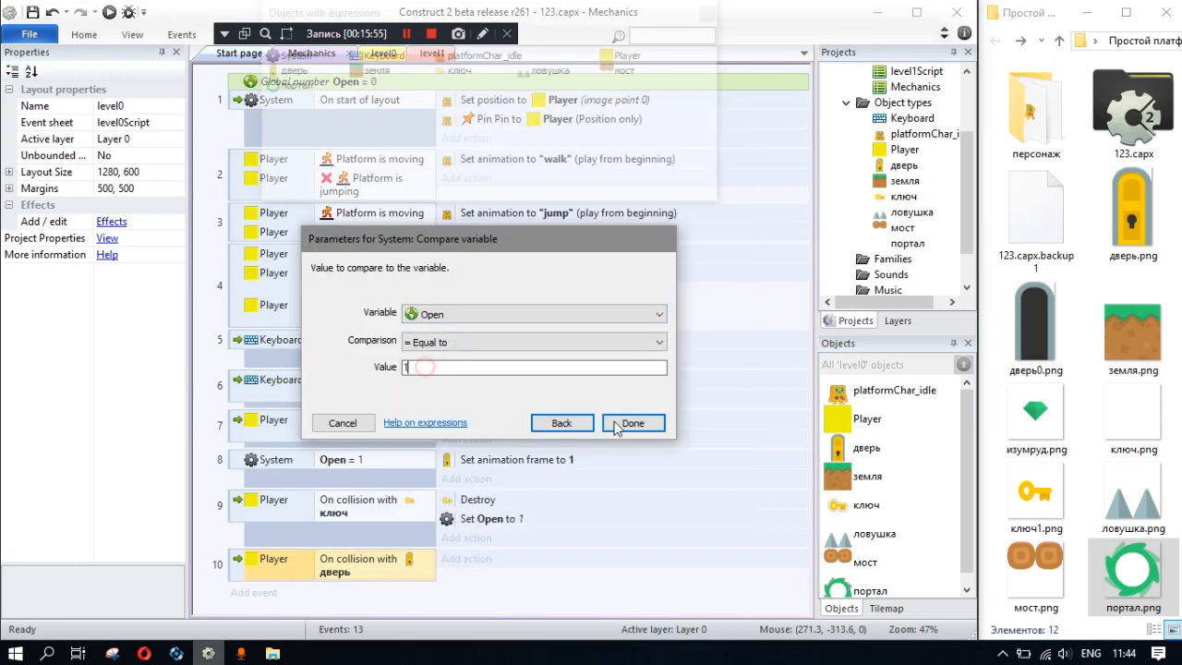
pyautogui.click(631, 423)
# - Add a platformChar_idle action to the door collision event that spawns портал on layer 0 at image point 0
pyautogui.scroll(-2, 460, 503)
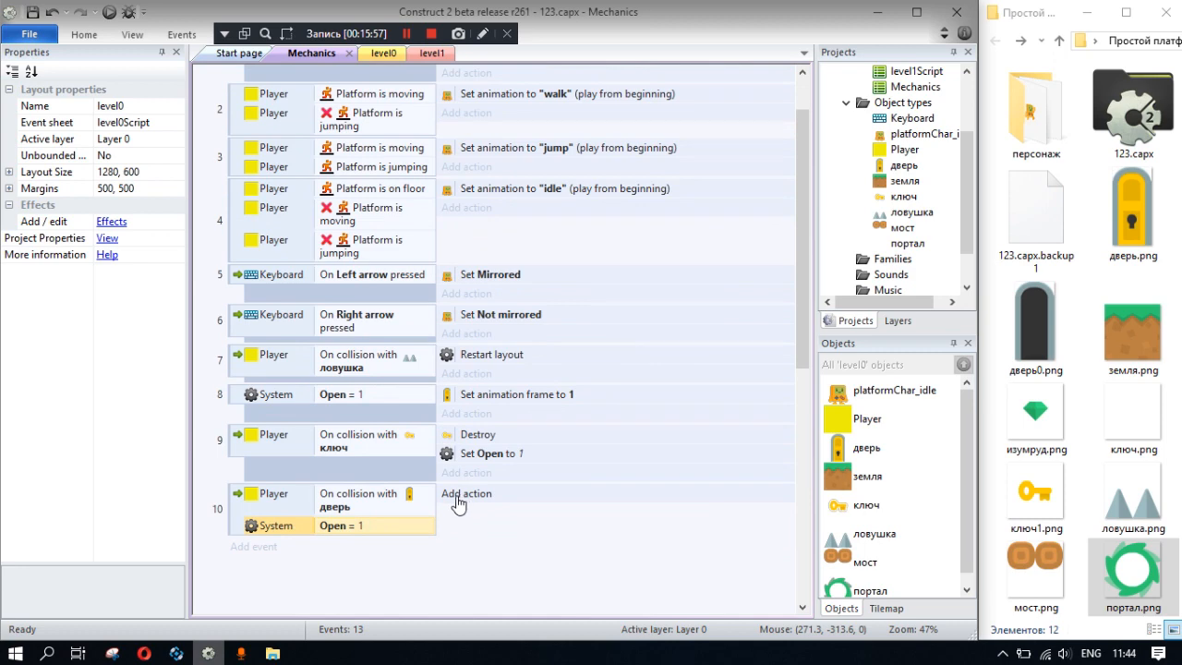
pyautogui.click(459, 499)
pyautogui.doubleClick(349, 190)
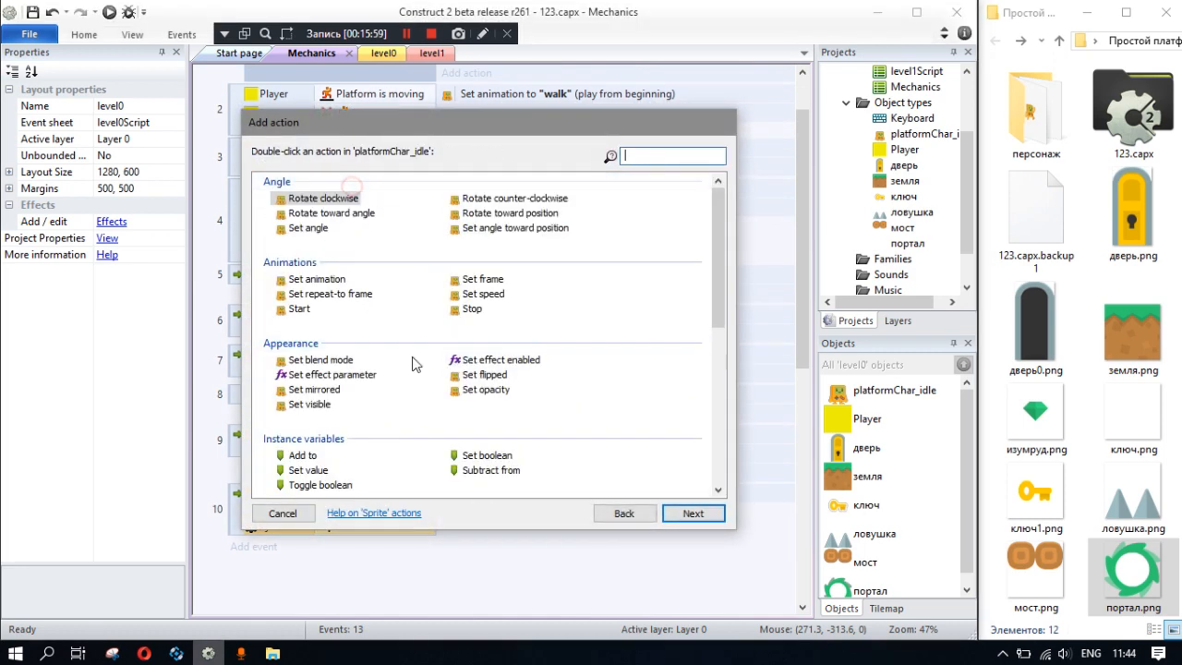
pyautogui.scroll(-2, 337, 351)
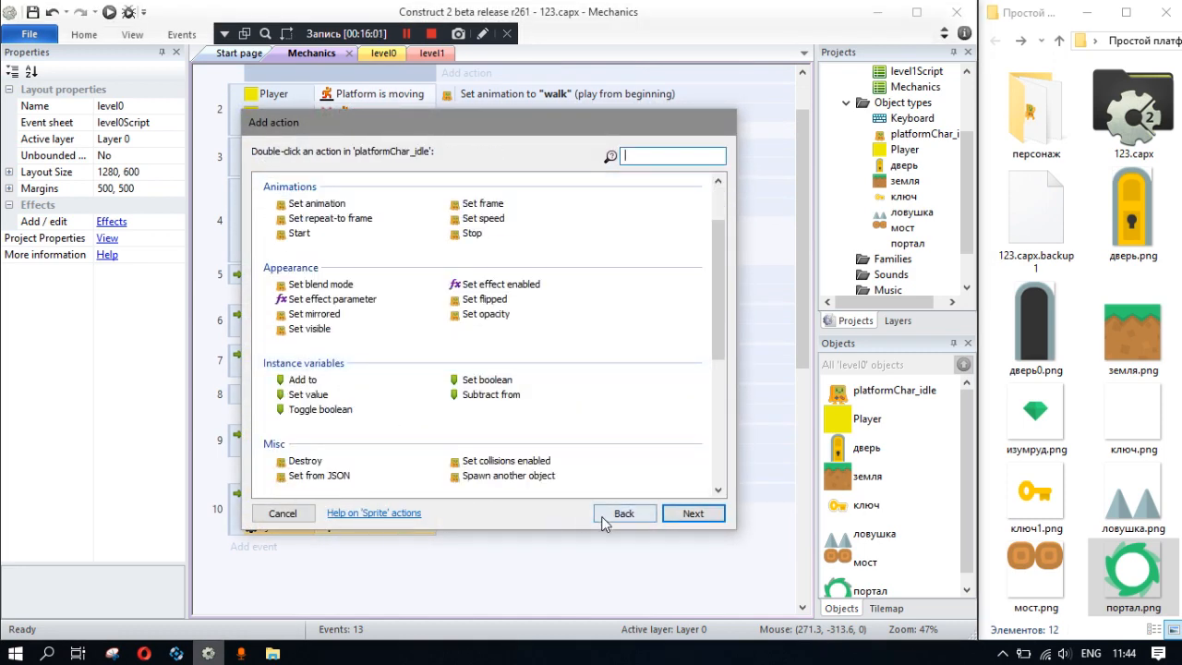
pyautogui.doubleClick(525, 477)
pyautogui.click(467, 320)
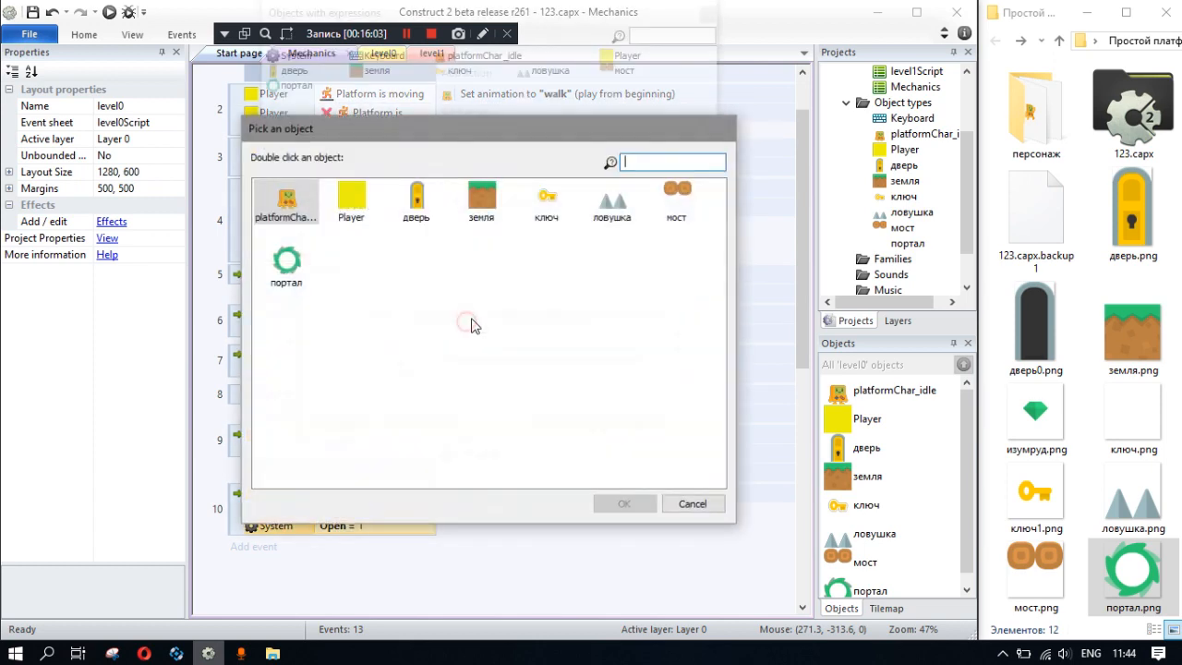
pyautogui.doubleClick(305, 283)
pyautogui.click(638, 437)
# - Try a Destroy action for platformChar_idle in the door collision event, and delete that action again
pyautogui.click(467, 512)
pyautogui.doubleClick(348, 196)
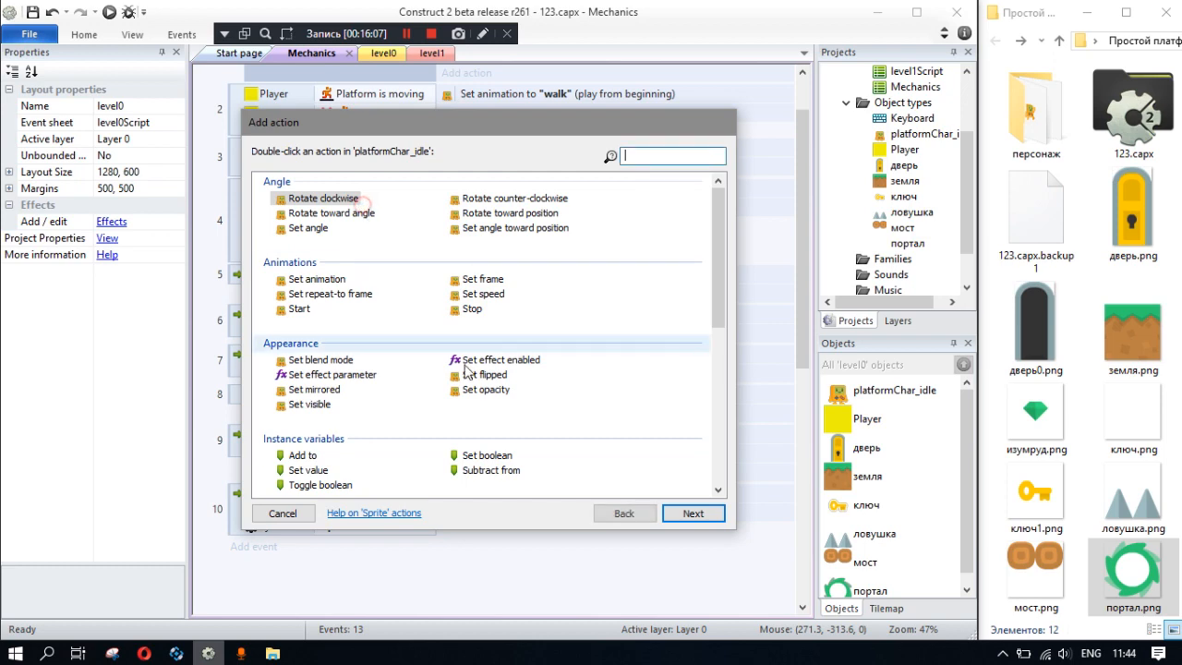
pyautogui.scroll(-5, 321, 413)
pyautogui.doubleClick(305, 310)
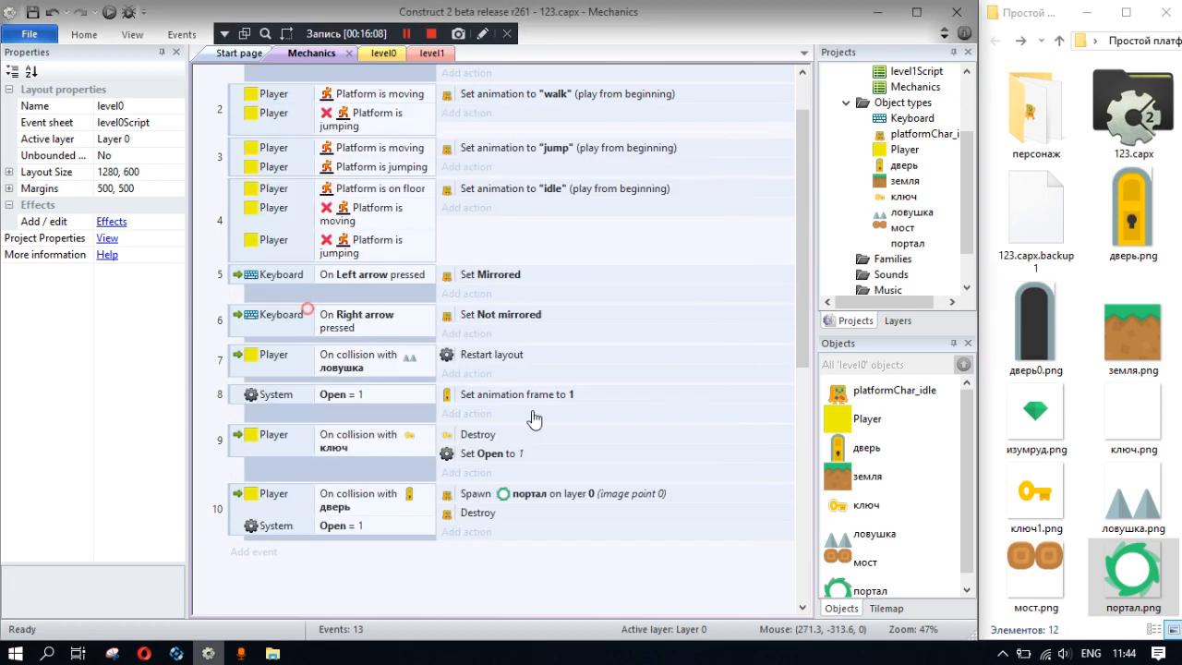
pyautogui.click(490, 515)
pyautogui.press('Delete')
pyautogui.doubleClick(607, 499)
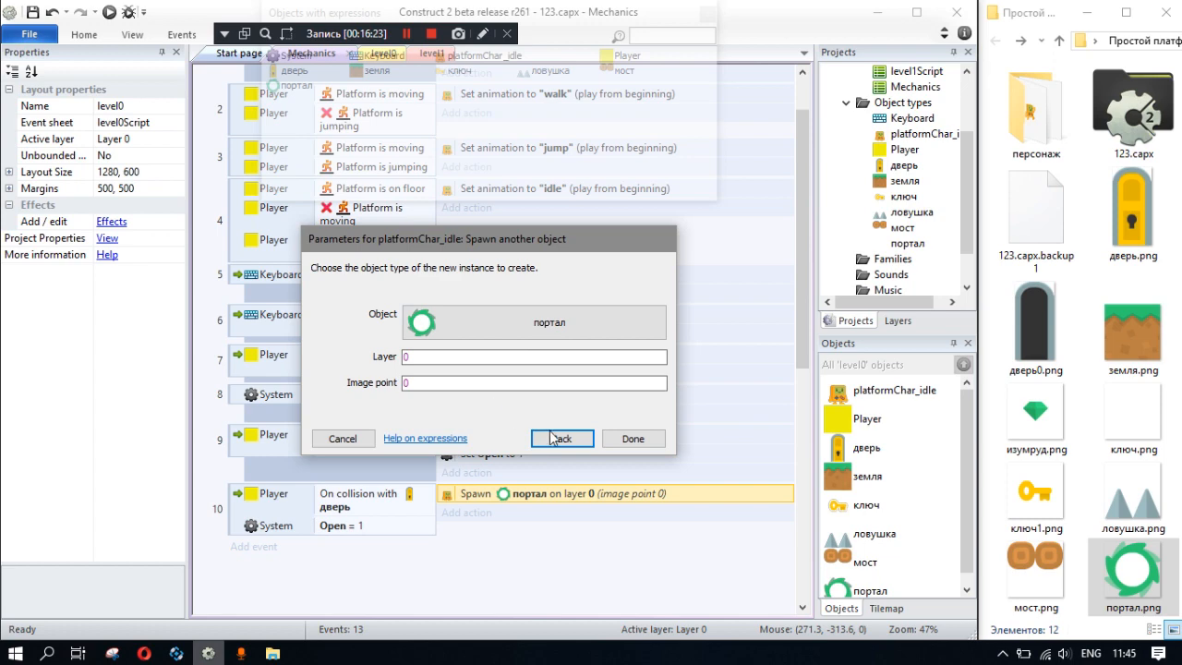
pyautogui.click(344, 438)
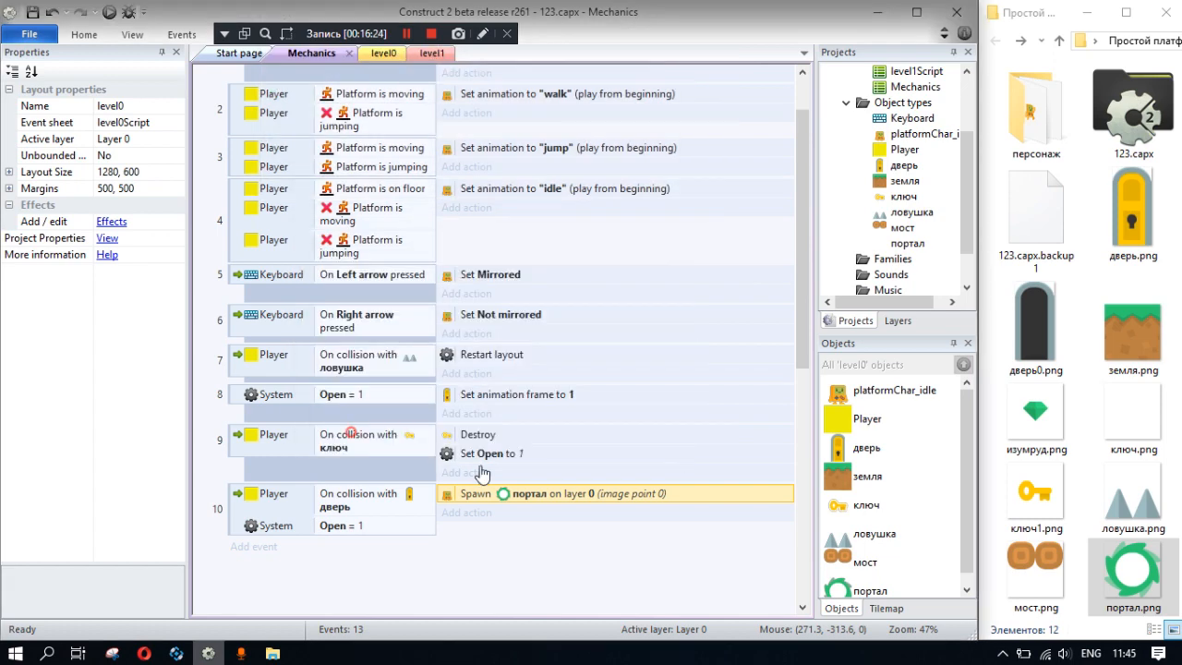
pyautogui.click(477, 512)
pyautogui.click(351, 261)
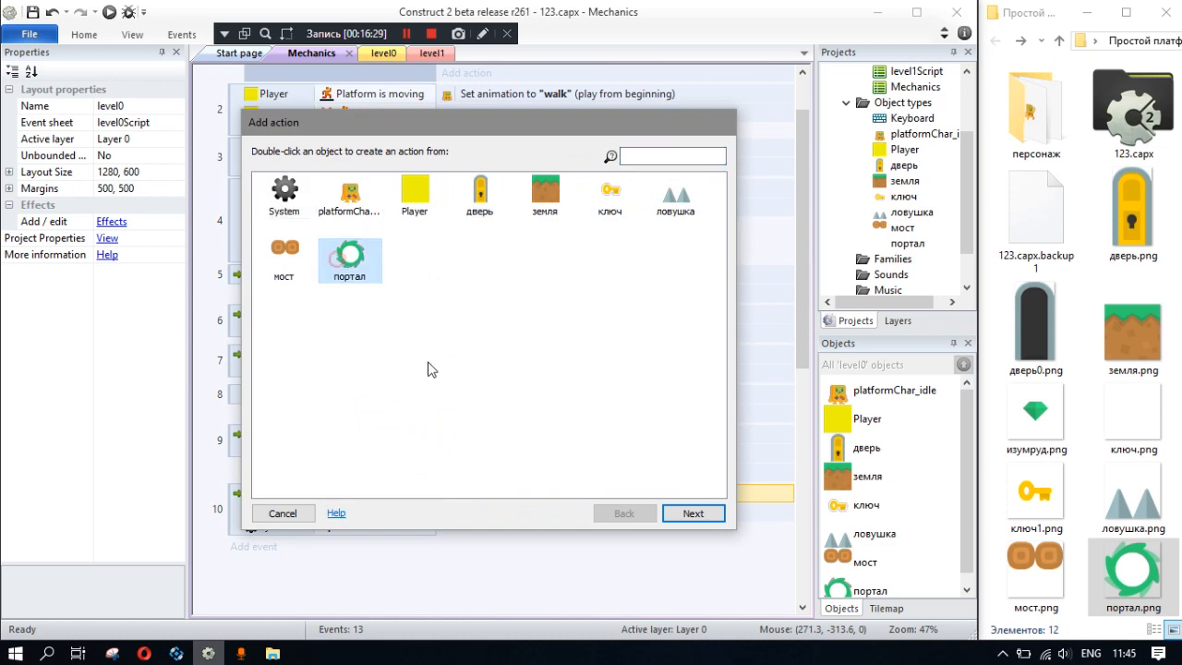
pyautogui.doubleClick(365, 260)
pyautogui.scroll(-5, 374, 393)
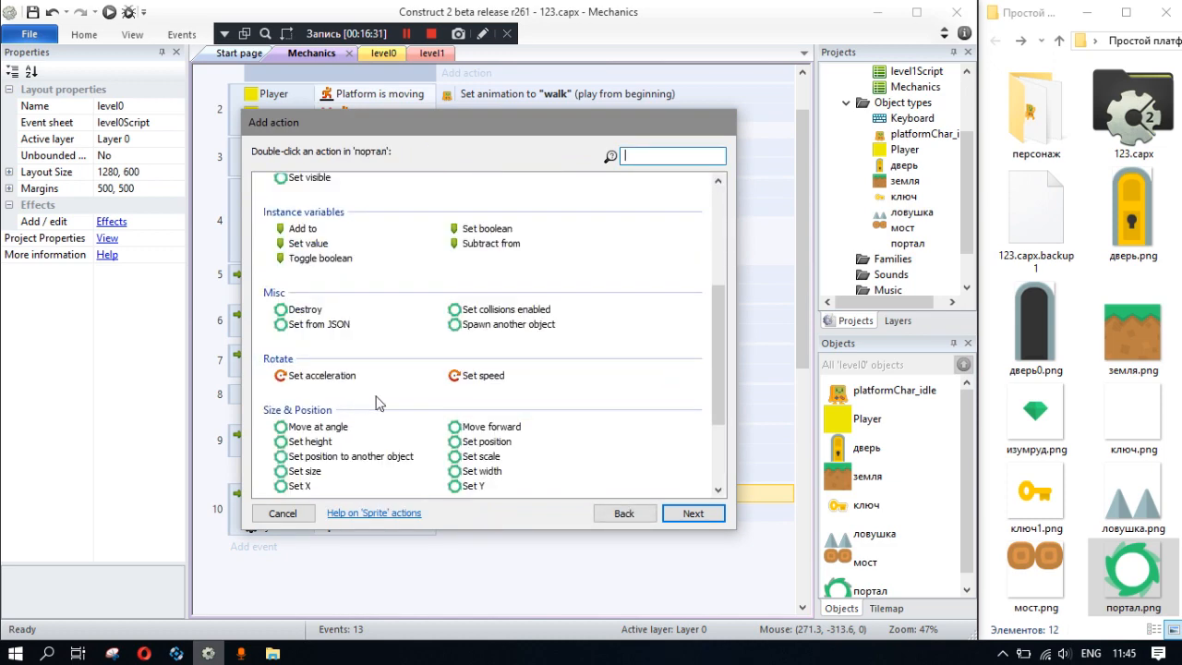
pyautogui.scroll(5, 346, 367)
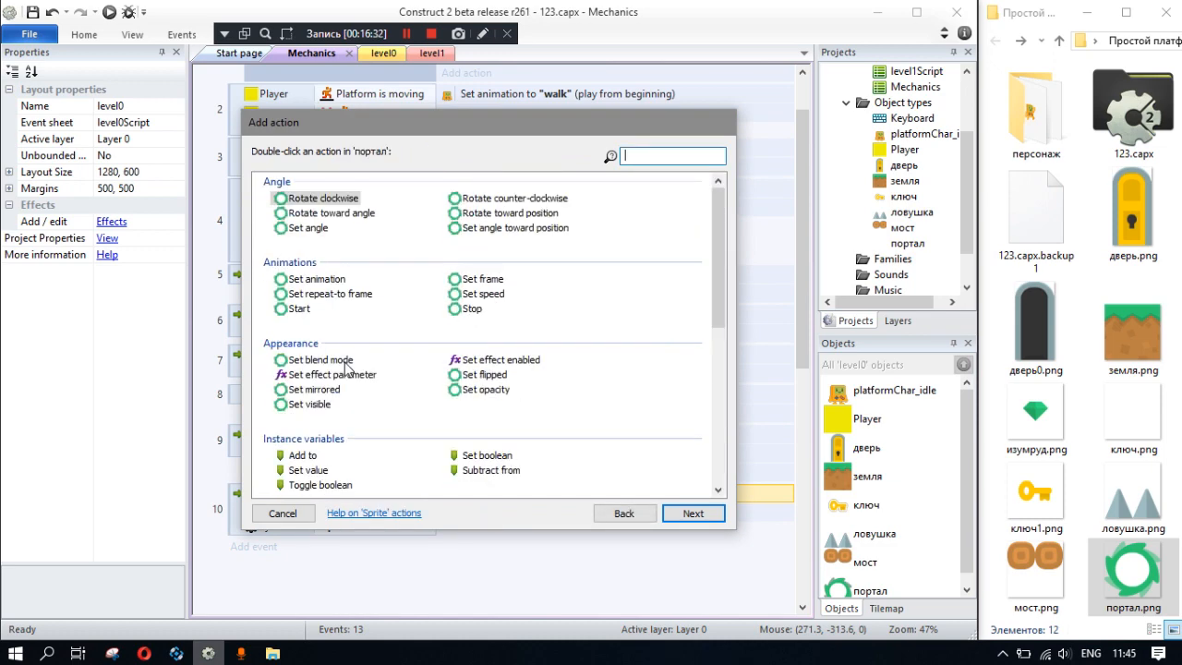
pyautogui.click(283, 514)
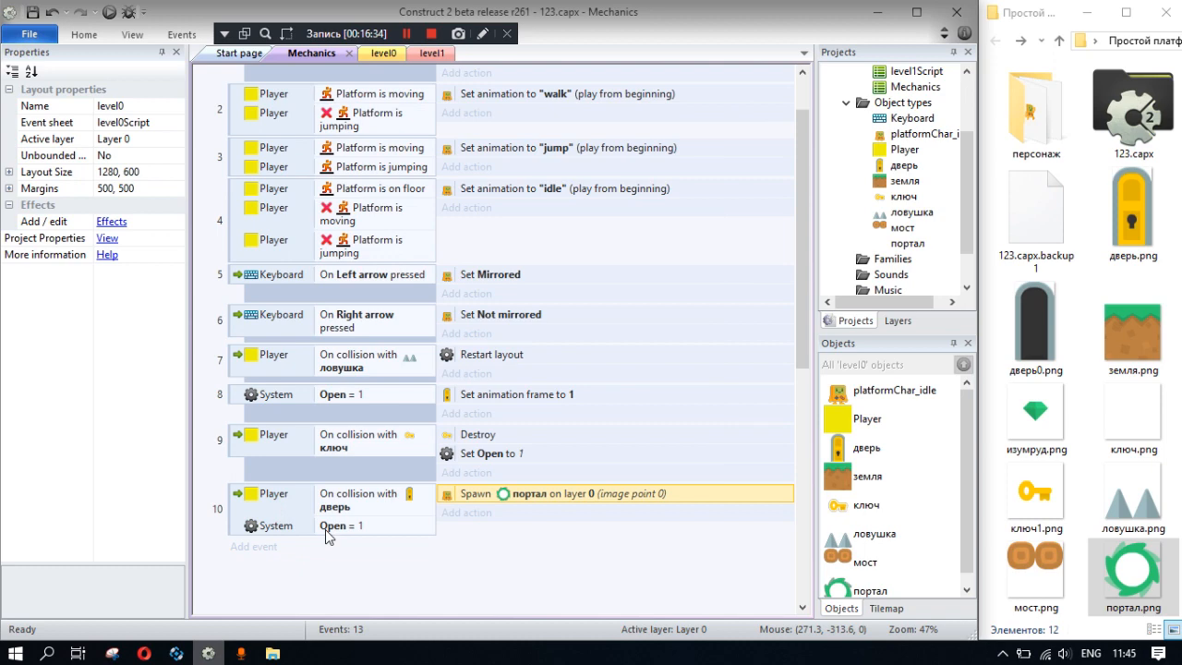
pyautogui.click(259, 548)
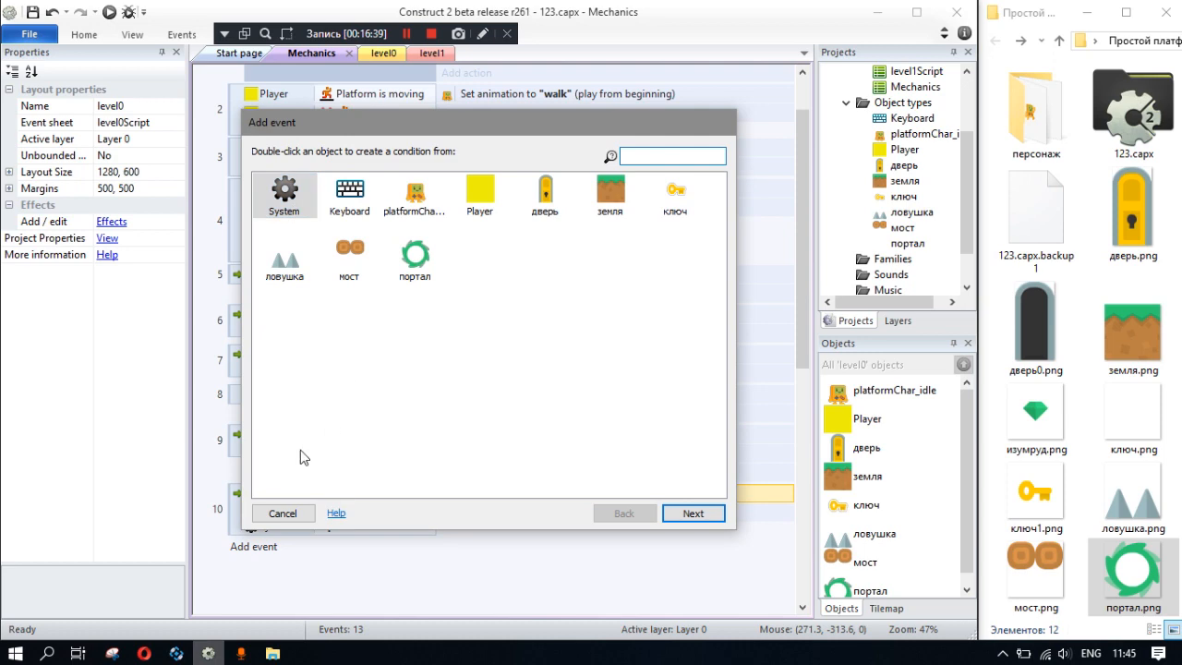
pyautogui.click(282, 513)
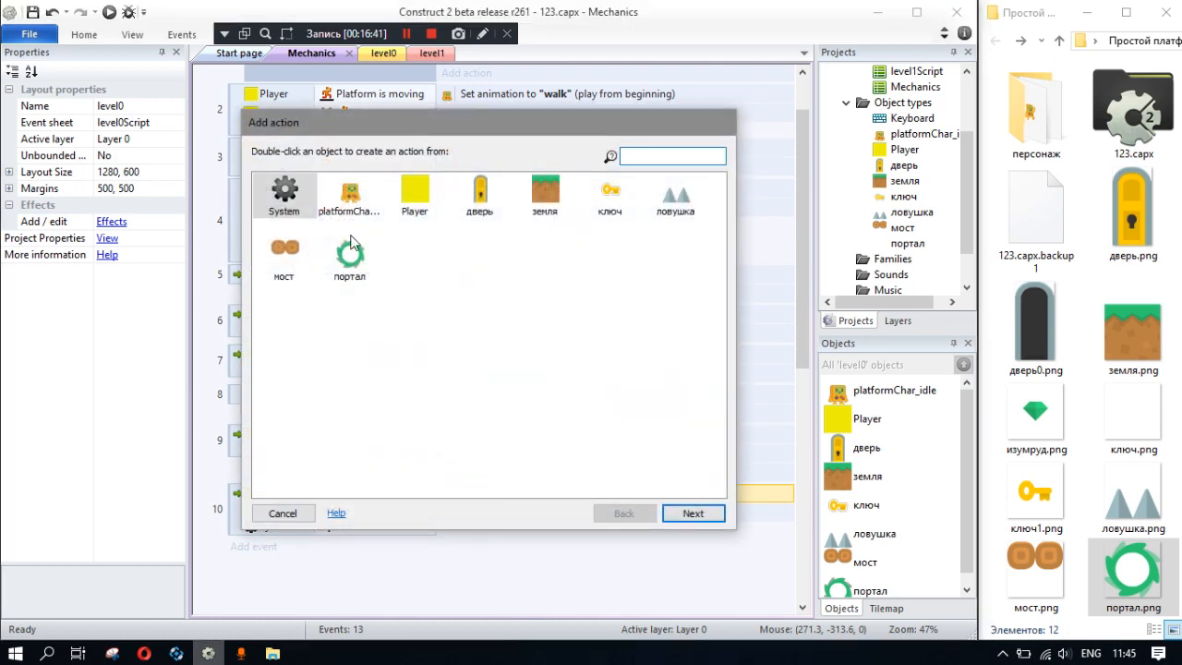
# - Add a портал Move to object action to the door collision event, placing it behind platformChar_idle
pyautogui.doubleClick(351, 257)
pyautogui.scroll(-9, 338, 315)
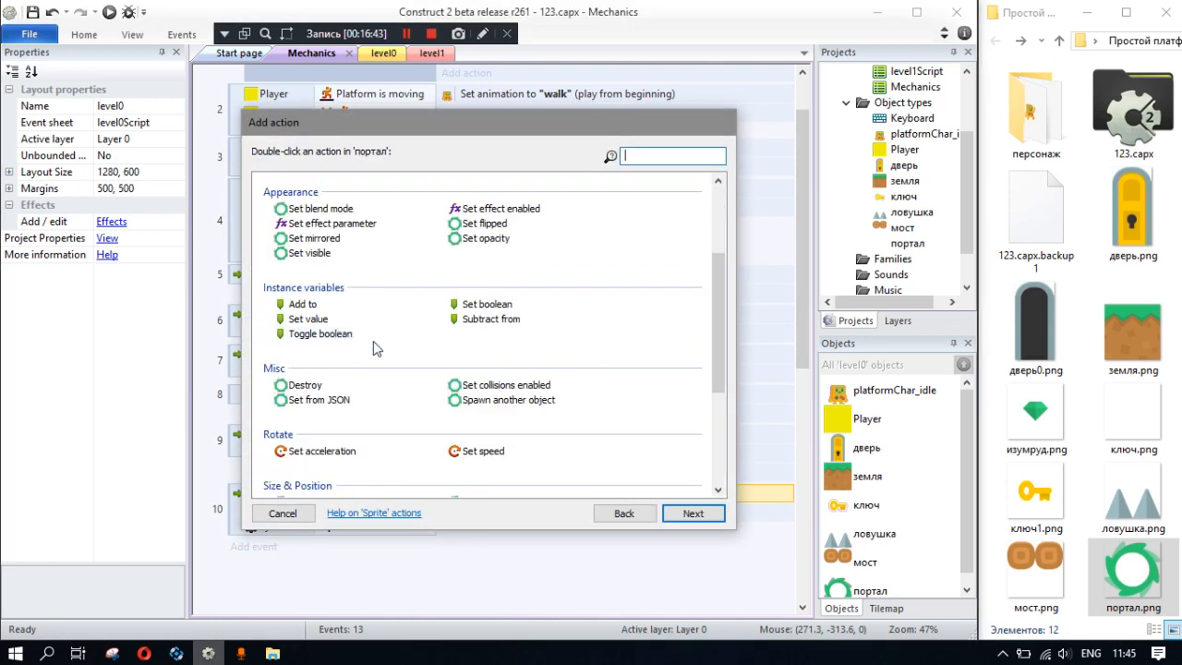
pyautogui.doubleClick(342, 471)
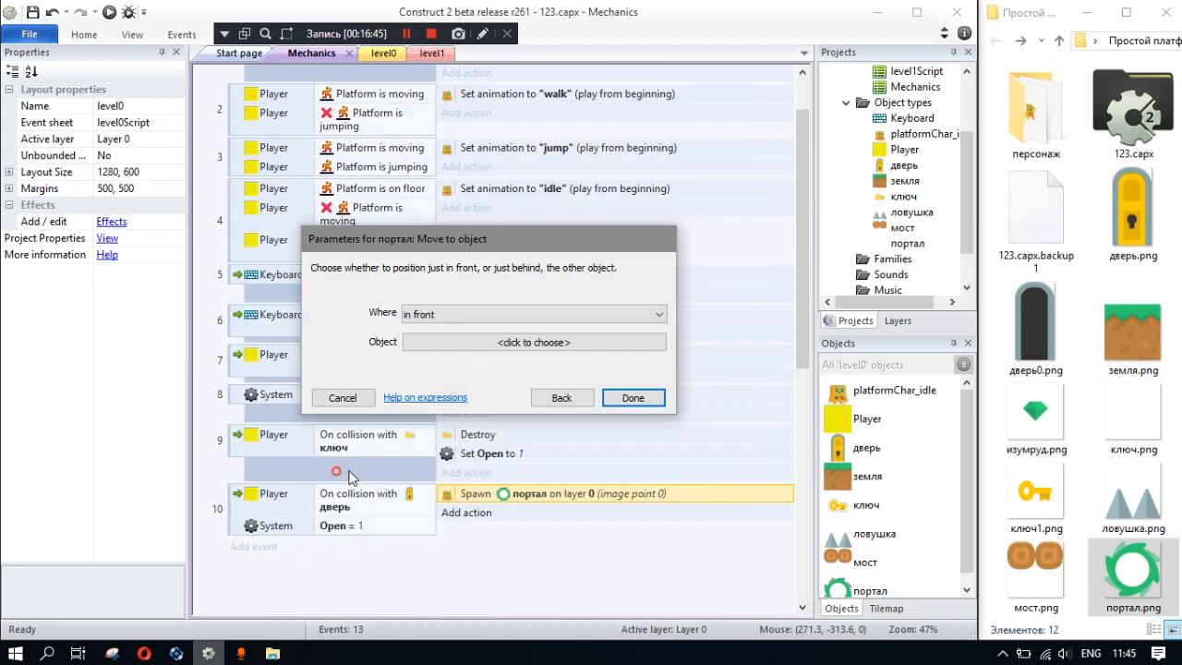
pyautogui.click(472, 314)
pyautogui.click(471, 324)
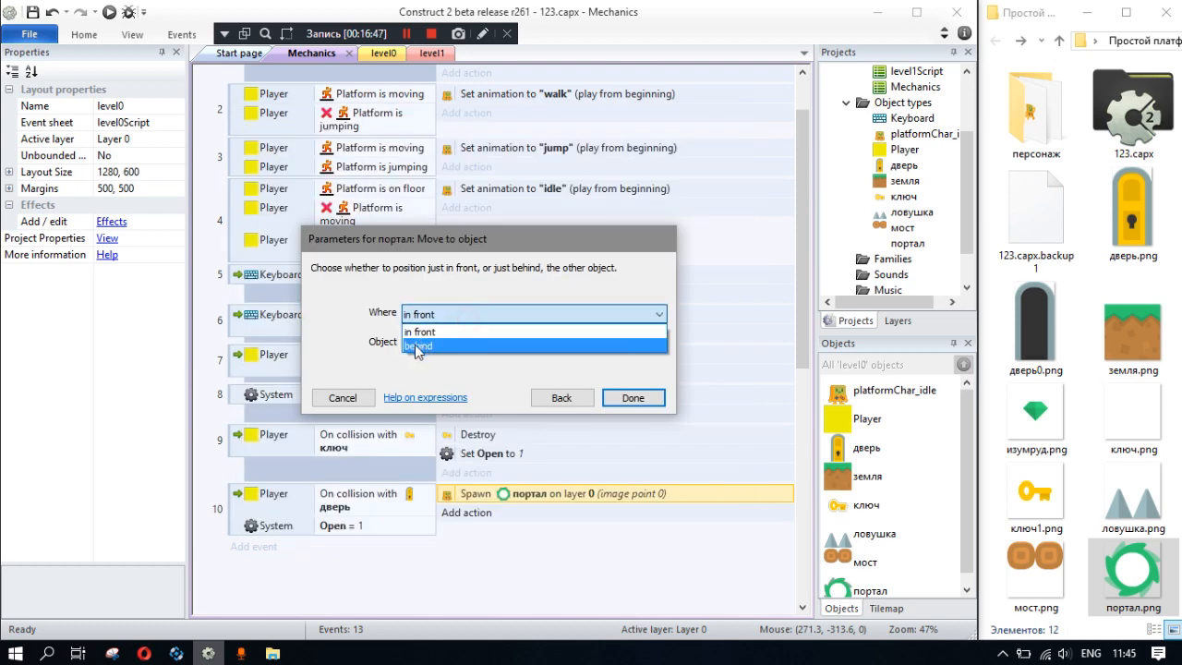
pyautogui.click(412, 343)
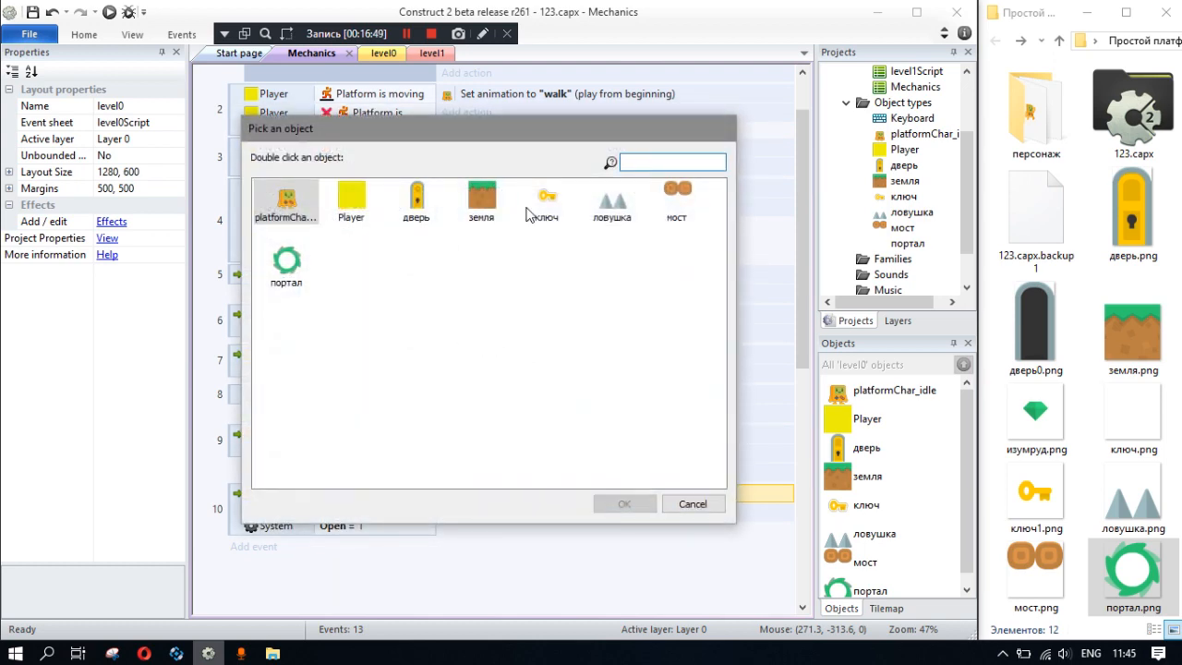
pyautogui.doubleClick(286, 198)
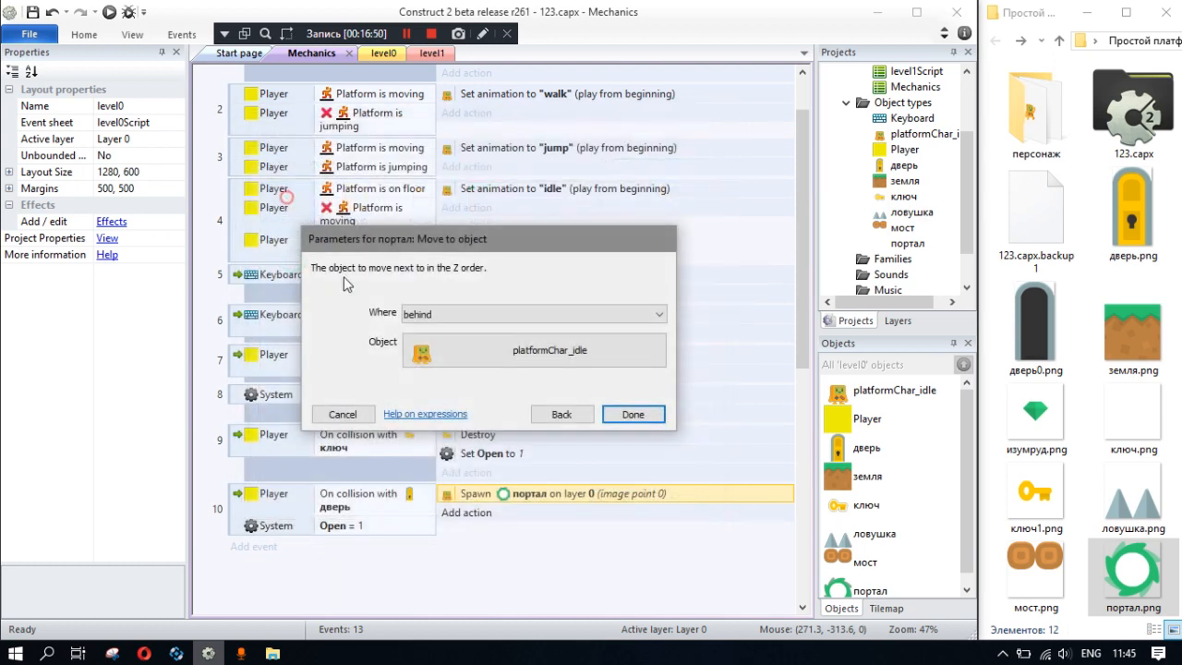
pyautogui.click(653, 427)
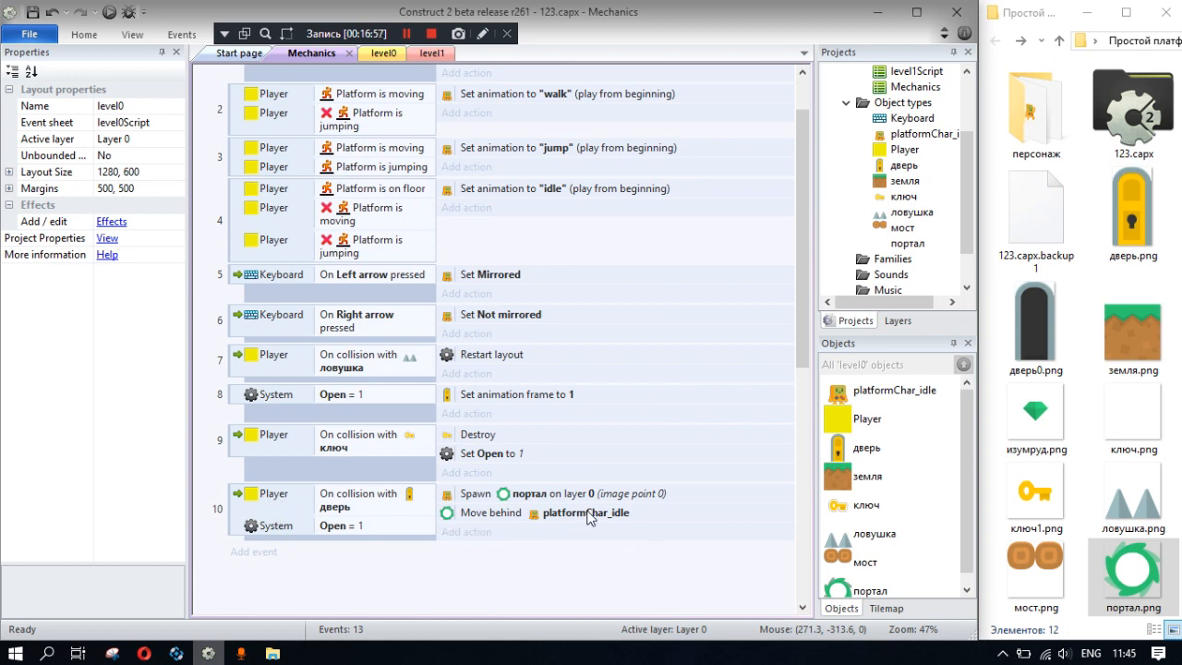
pyautogui.click(464, 532)
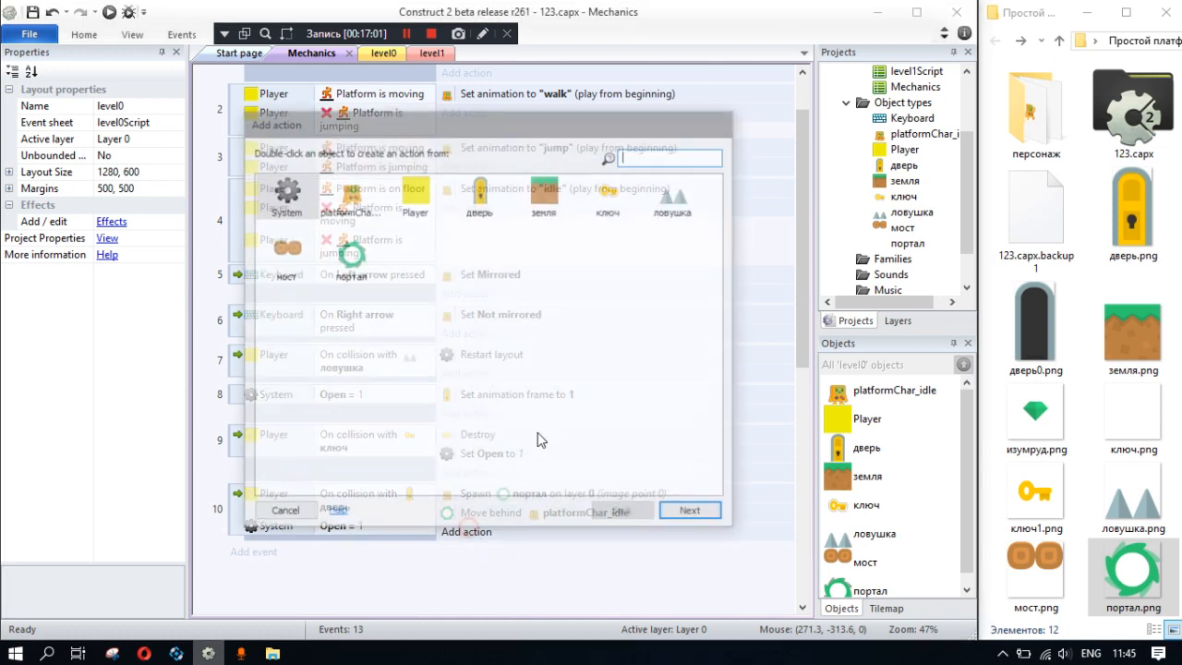
pyautogui.doubleClick(364, 205)
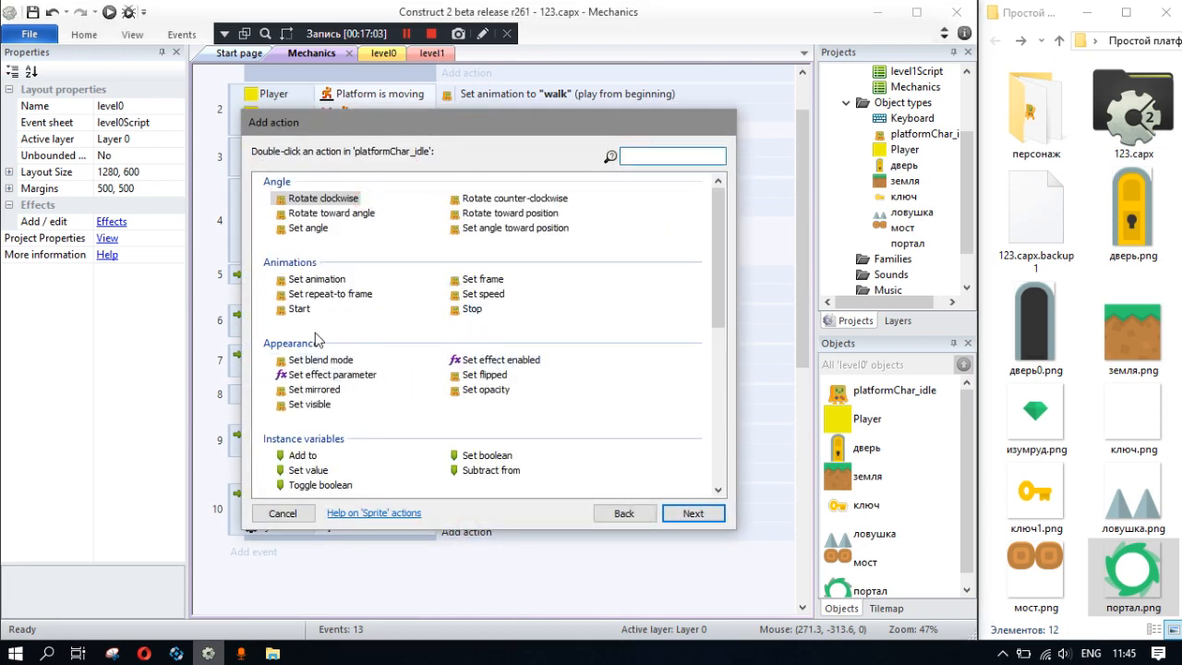
pyautogui.click(280, 516)
# - Add a Player action to the door collision event that sets the Platform behavior to Disabled
pyautogui.click(464, 531)
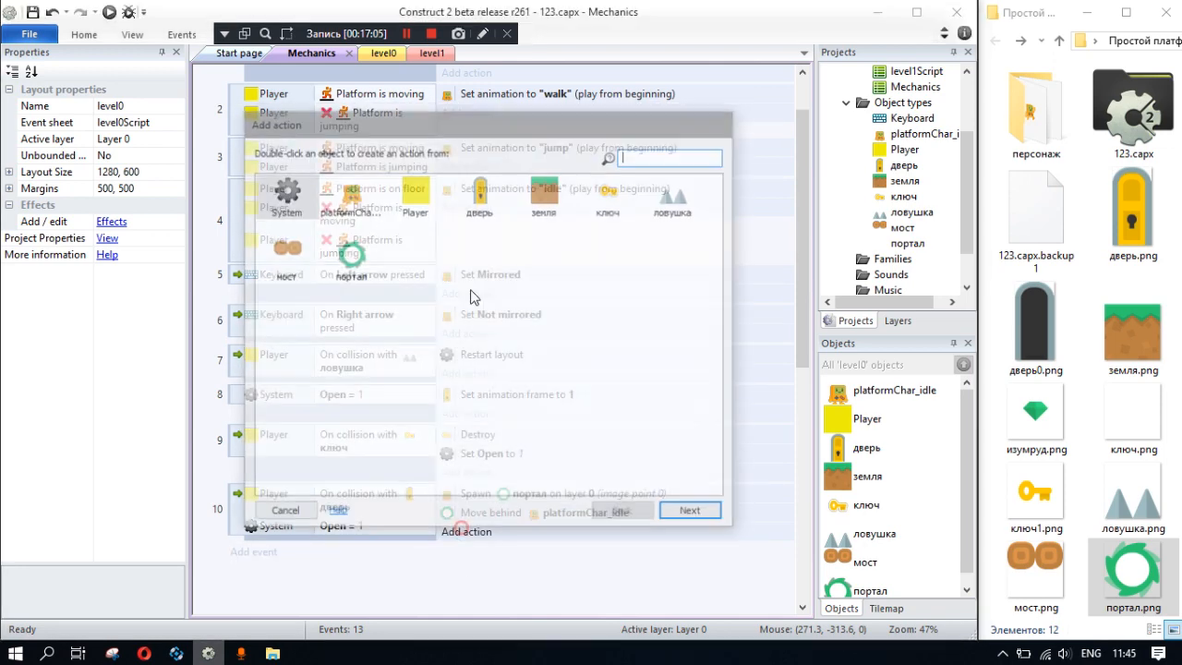
pyautogui.doubleClick(416, 186)
pyautogui.scroll(-3, 434, 369)
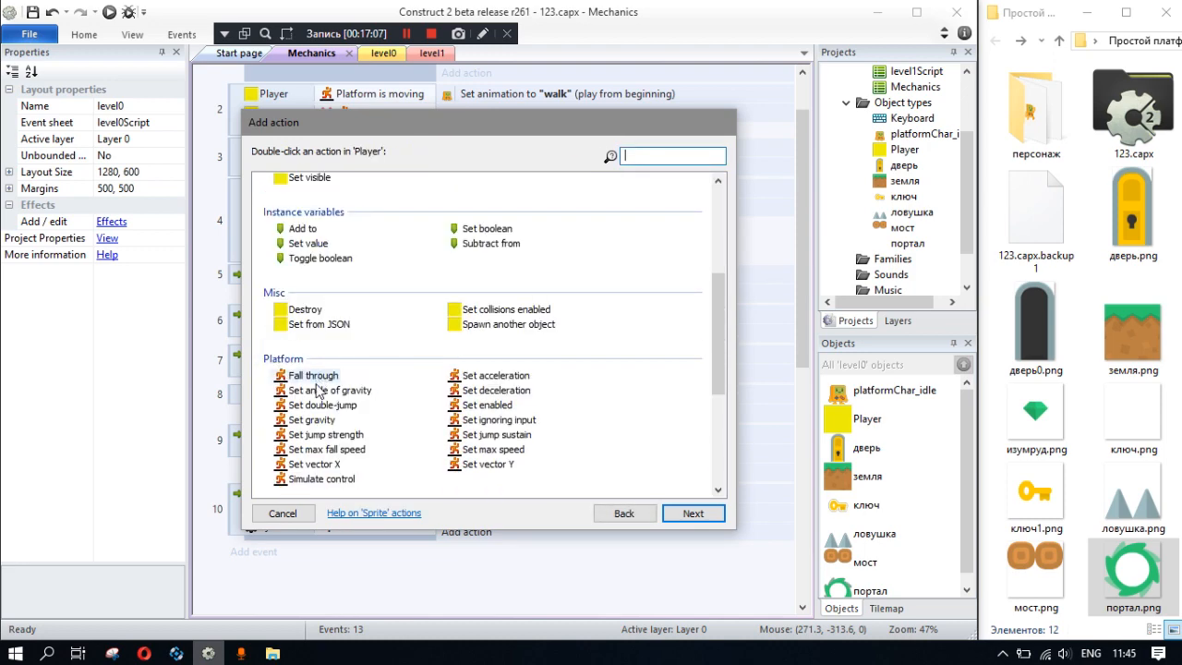
pyautogui.doubleClick(488, 405)
pyautogui.click(442, 318)
pyautogui.click(634, 371)
pyautogui.click(652, 371)
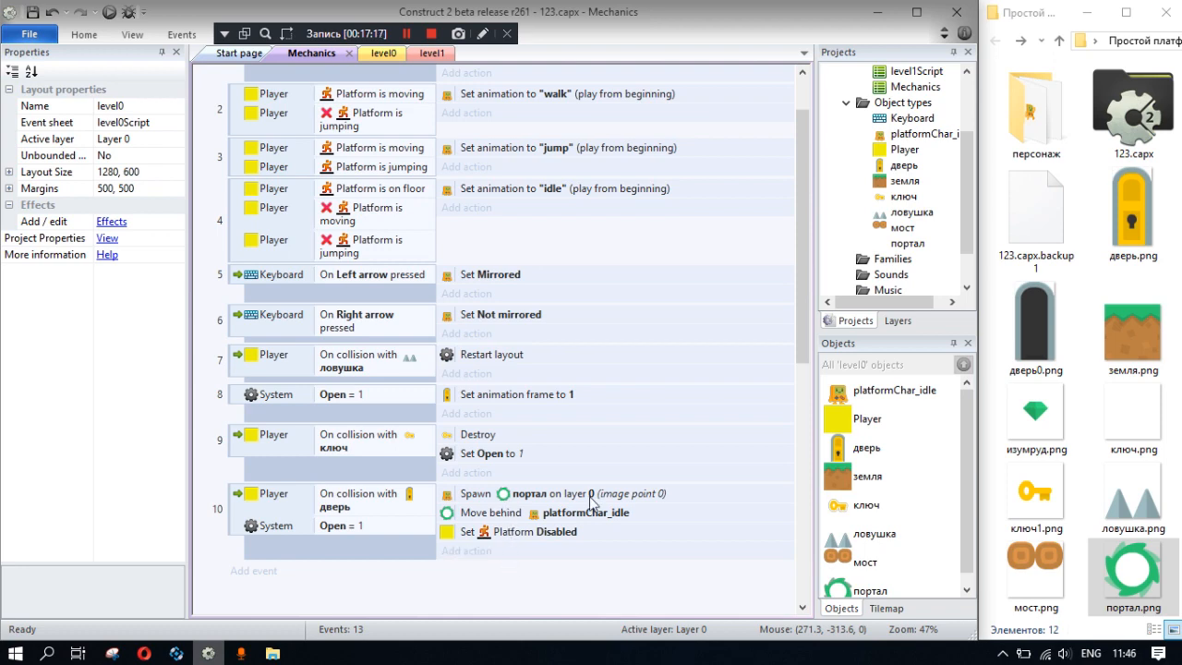
pyautogui.click(481, 551)
pyautogui.doubleClick(343, 189)
pyautogui.click(616, 513)
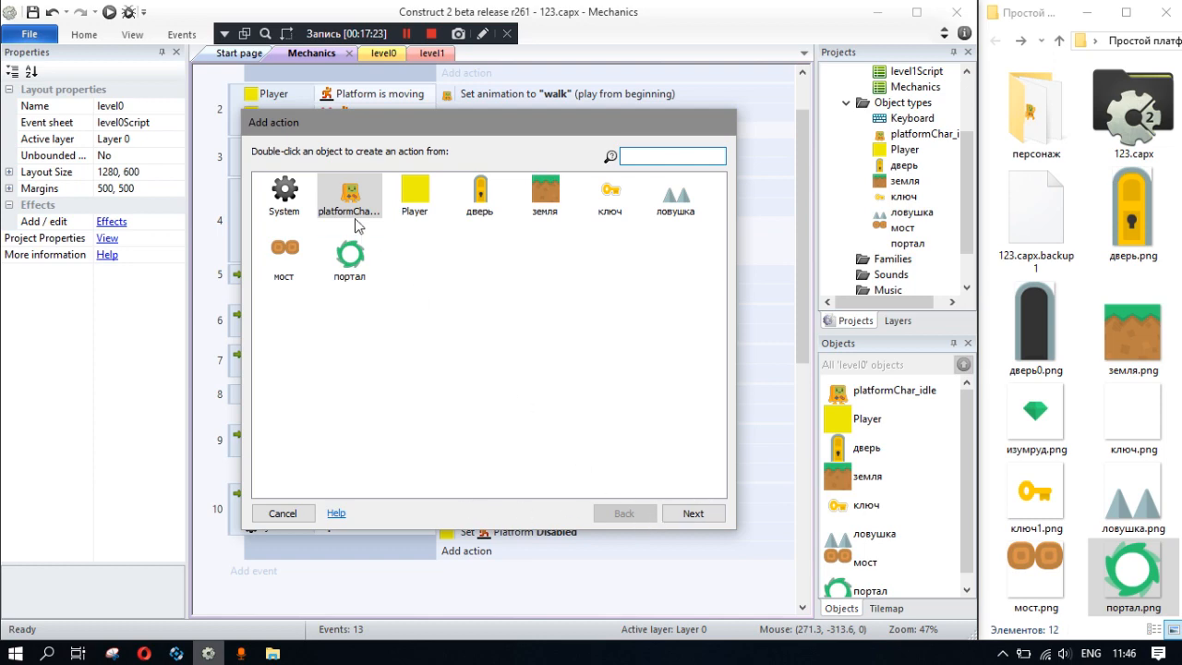
pyautogui.click(283, 513)
# - Add the Rotate behavior to platformChar_idle
pyautogui.click(868, 395)
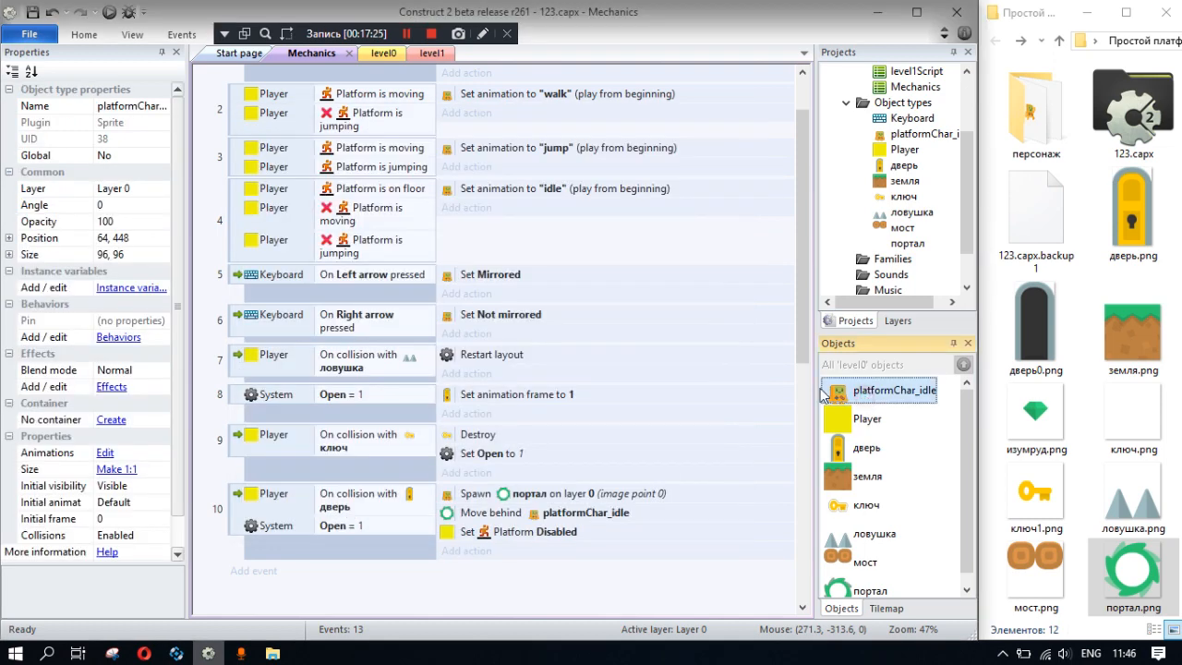
pyautogui.scroll(-1, 134, 492)
pyautogui.click(119, 304)
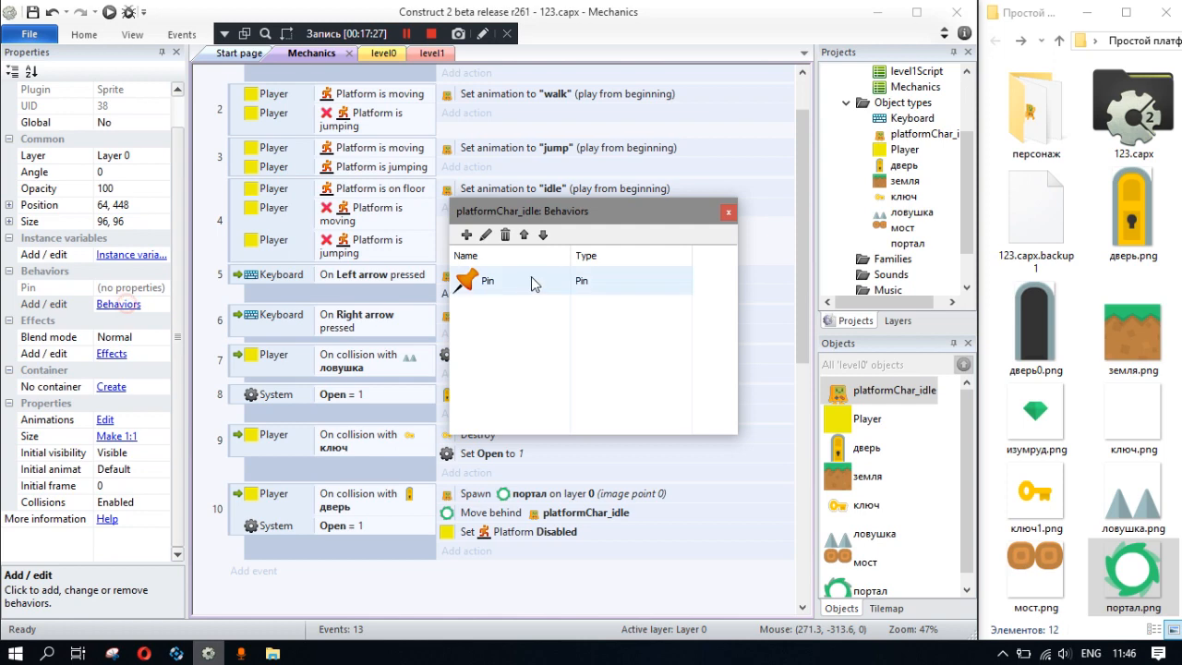
pyautogui.click(468, 237)
pyautogui.scroll(-3, 647, 399)
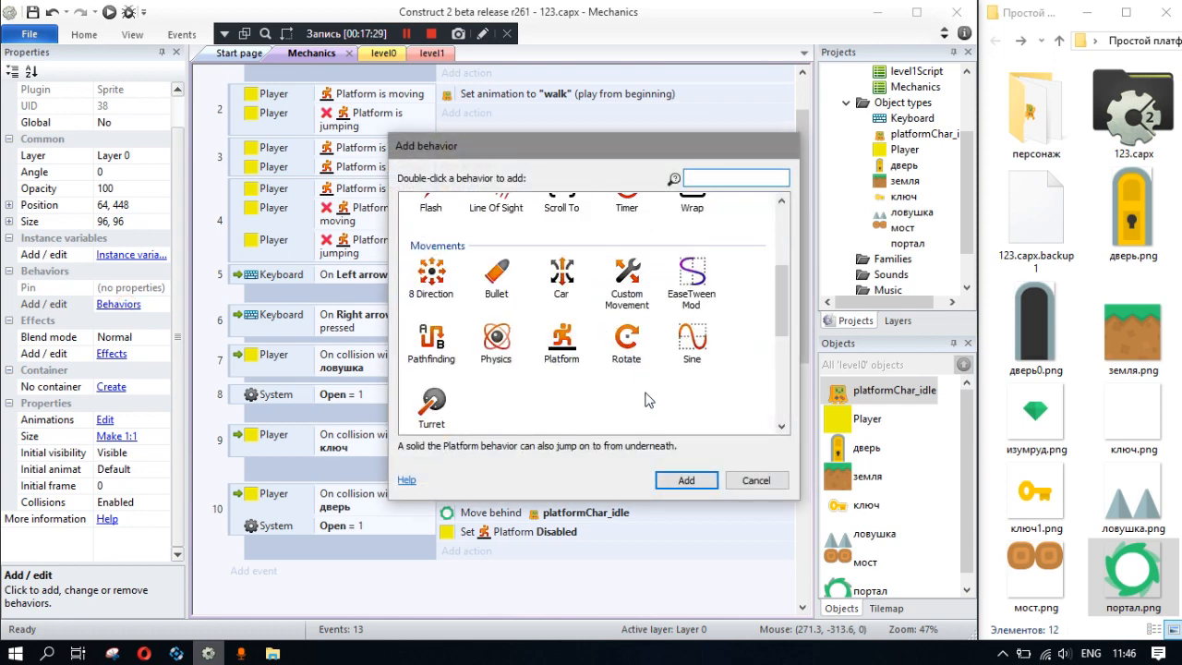
pyautogui.doubleClick(627, 342)
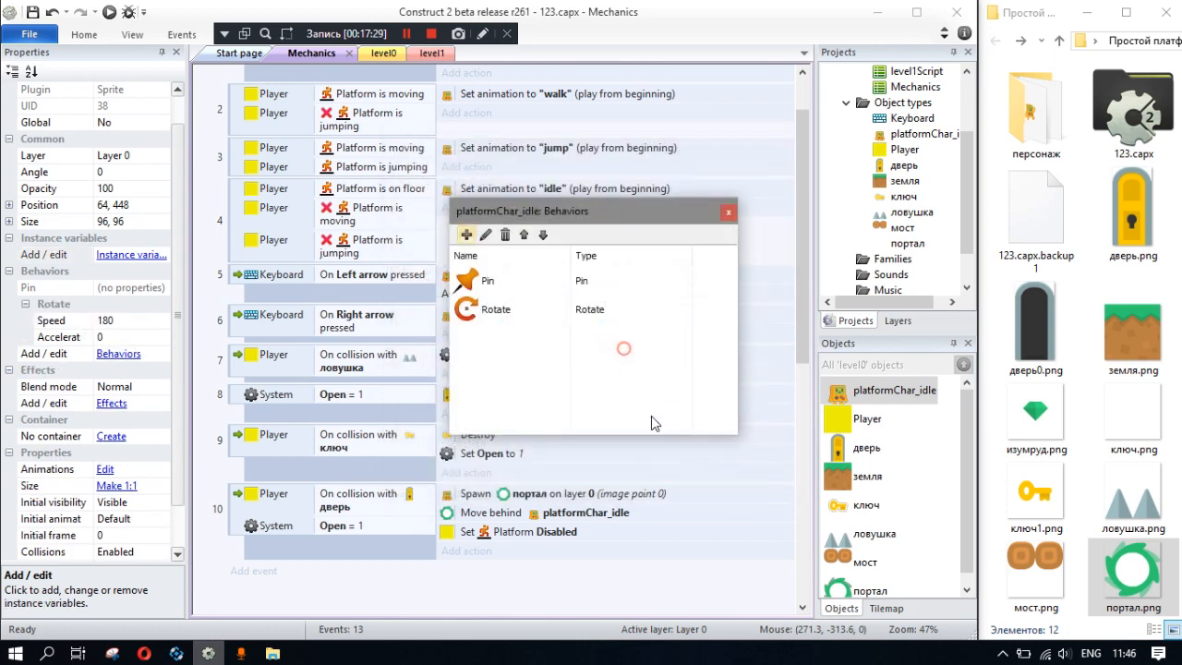
# - Set the Rotate speed of platformChar_idle to 400 and its acceleration to 60, and close the behaviors list
pyautogui.click(129, 318)
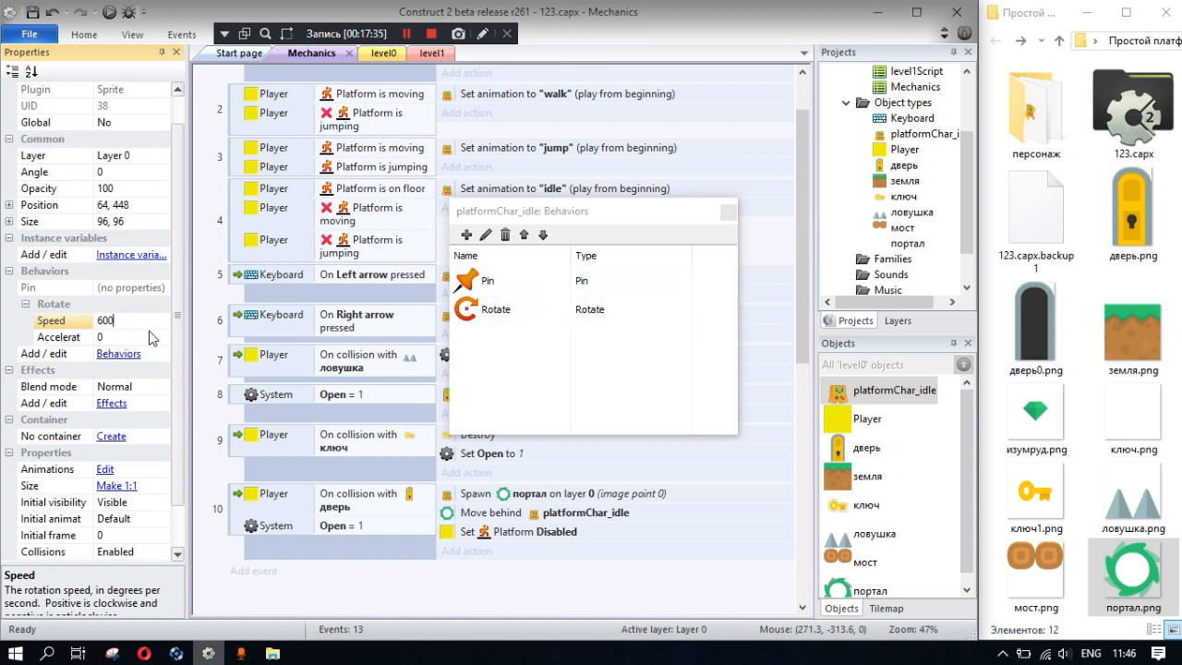
pyautogui.doubleClick(131, 319)
pyautogui.write('400')
pyautogui.click(106, 337)
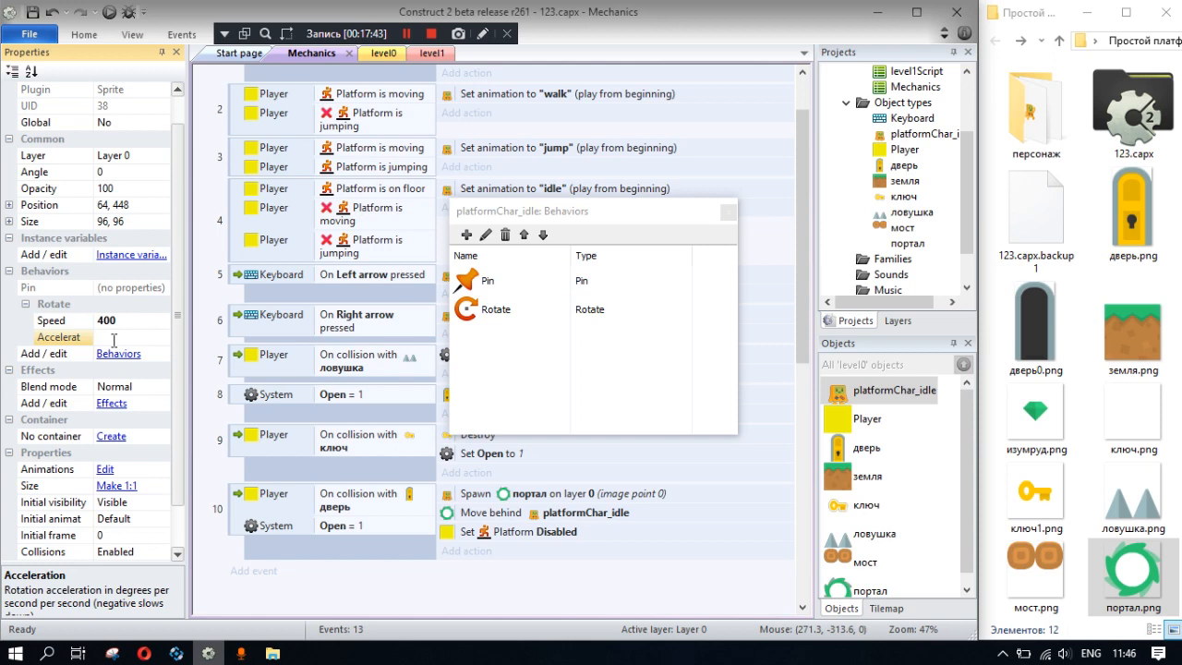
pyautogui.press('Return')
pyautogui.click(729, 212)
# - Add a platformChar_idle Rotate Set speed action with speed 0 to the On start of layout event
pyautogui.scroll(2, 388, 254)
pyautogui.click(481, 137)
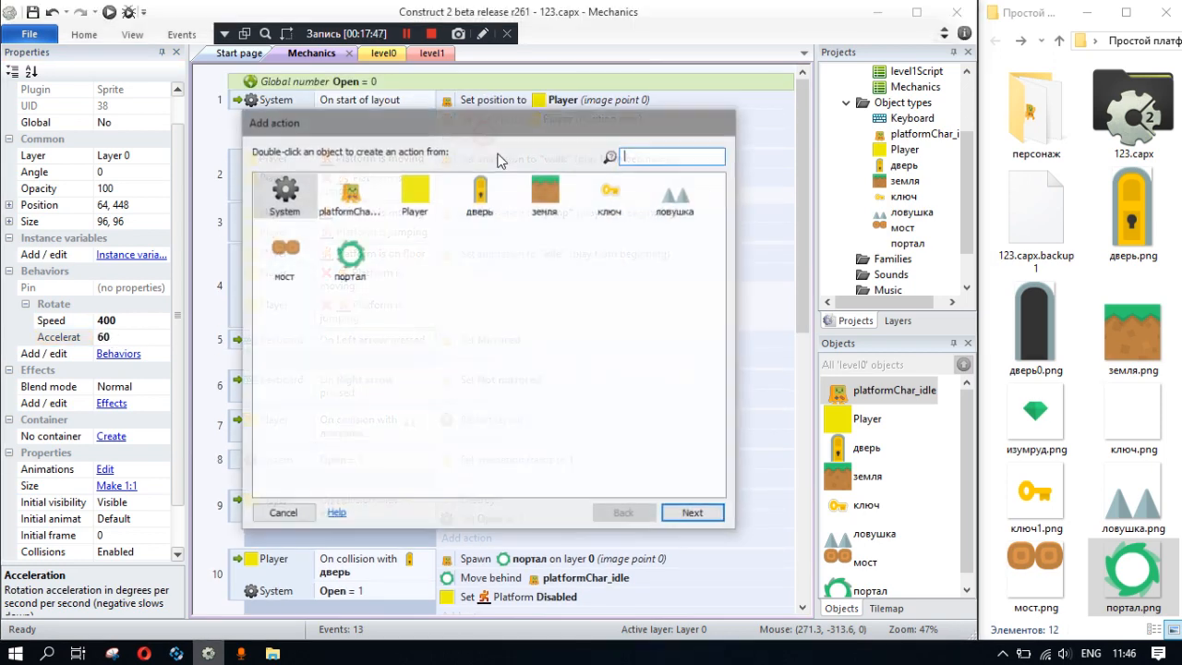
pyautogui.doubleClick(346, 194)
pyautogui.scroll(-10, 410, 318)
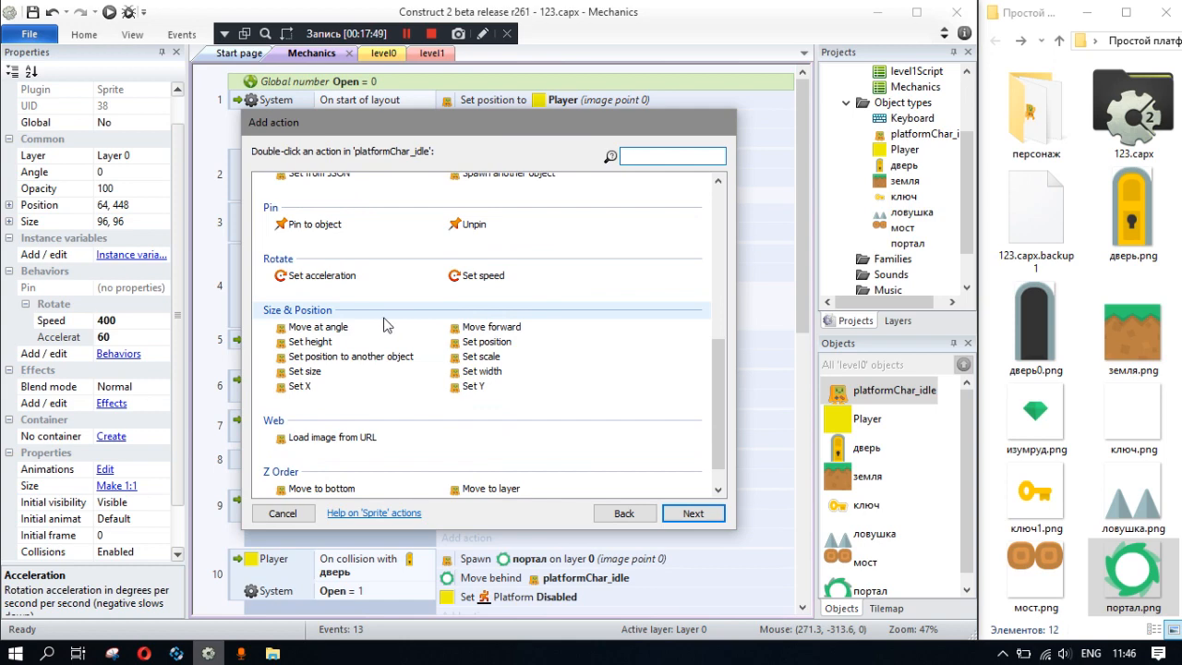
pyautogui.doubleClick(478, 276)
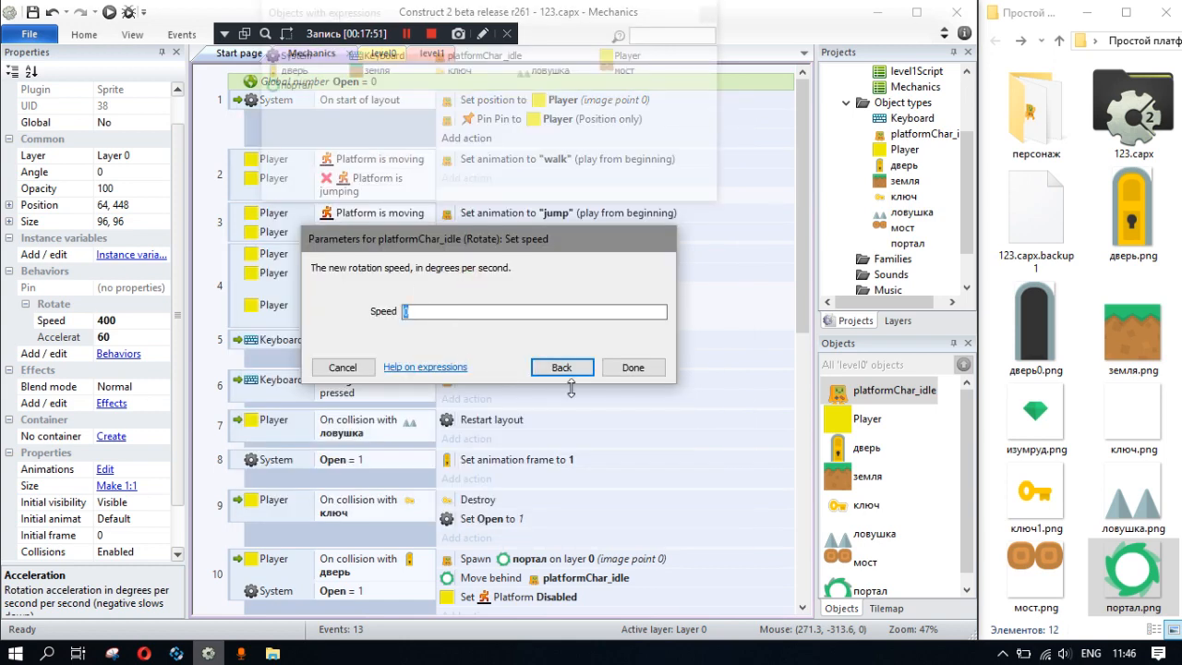
pyautogui.click(632, 368)
# - Add a platformChar_idle action to the door collision event that sets the animation speed to 600
pyautogui.scroll(-3, 543, 492)
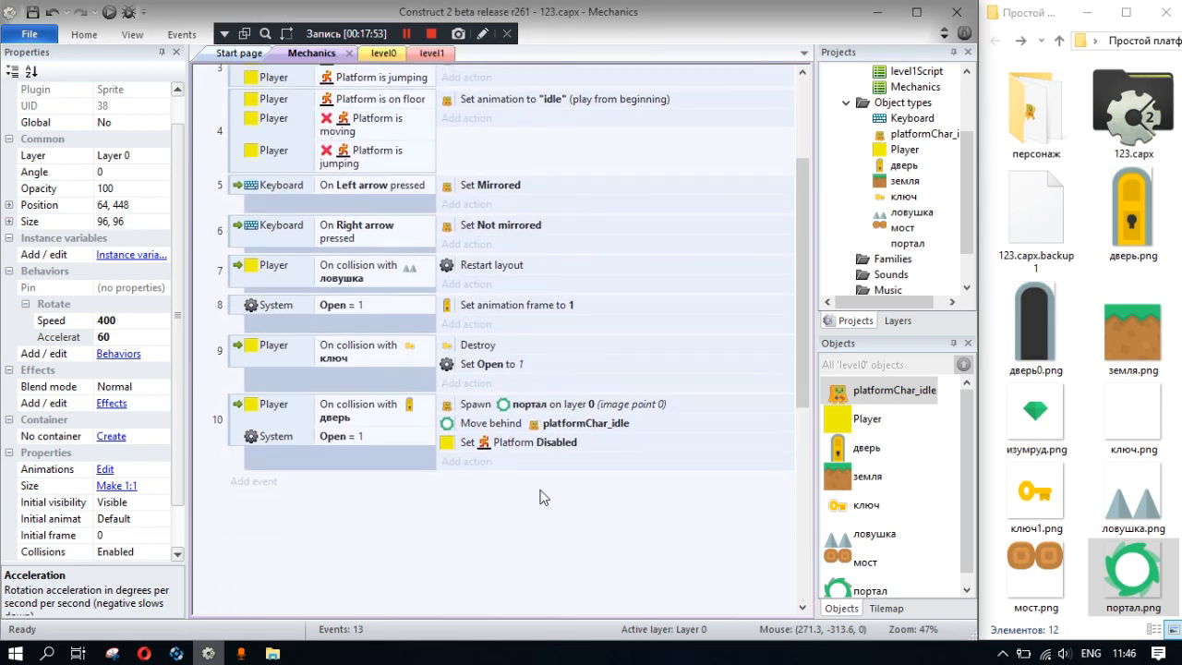
pyautogui.click(476, 417)
pyautogui.doubleClick(351, 195)
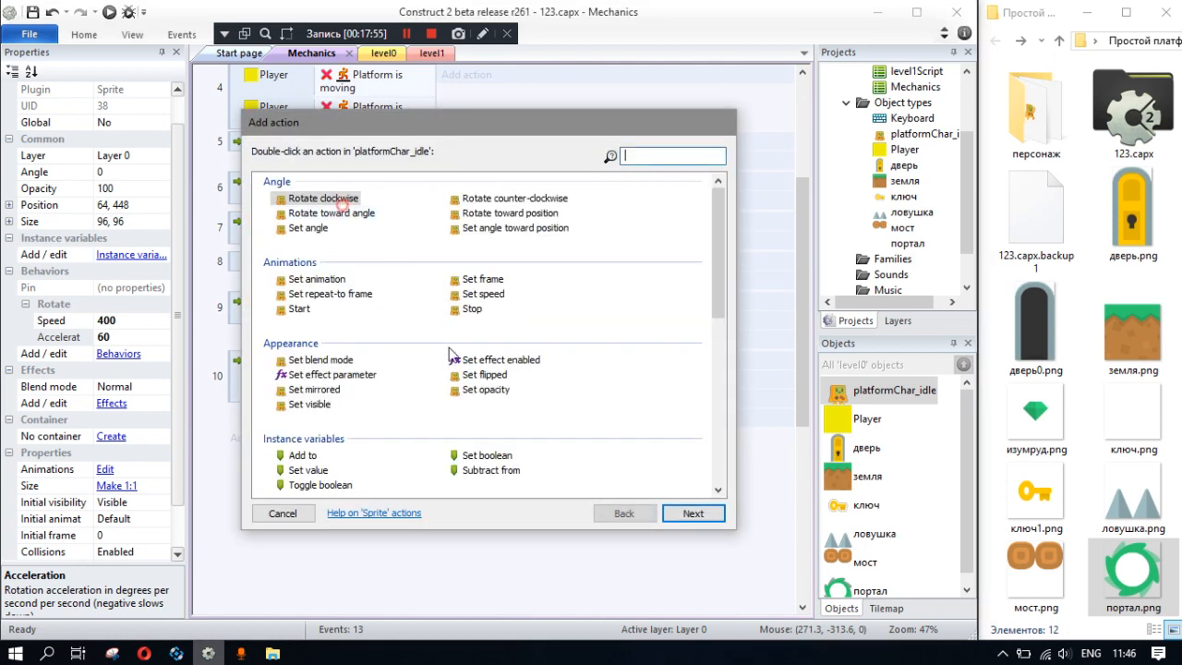
pyautogui.scroll(-2, 487, 356)
pyautogui.doubleClick(478, 219)
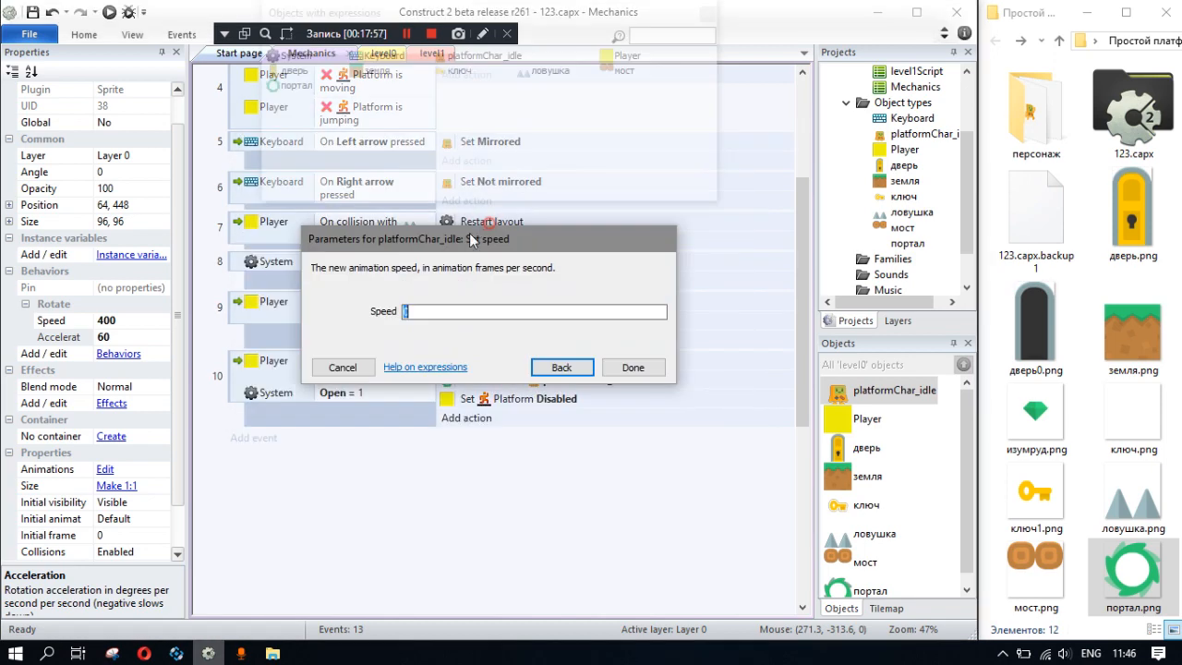
pyautogui.write('600')
pyautogui.click(632, 367)
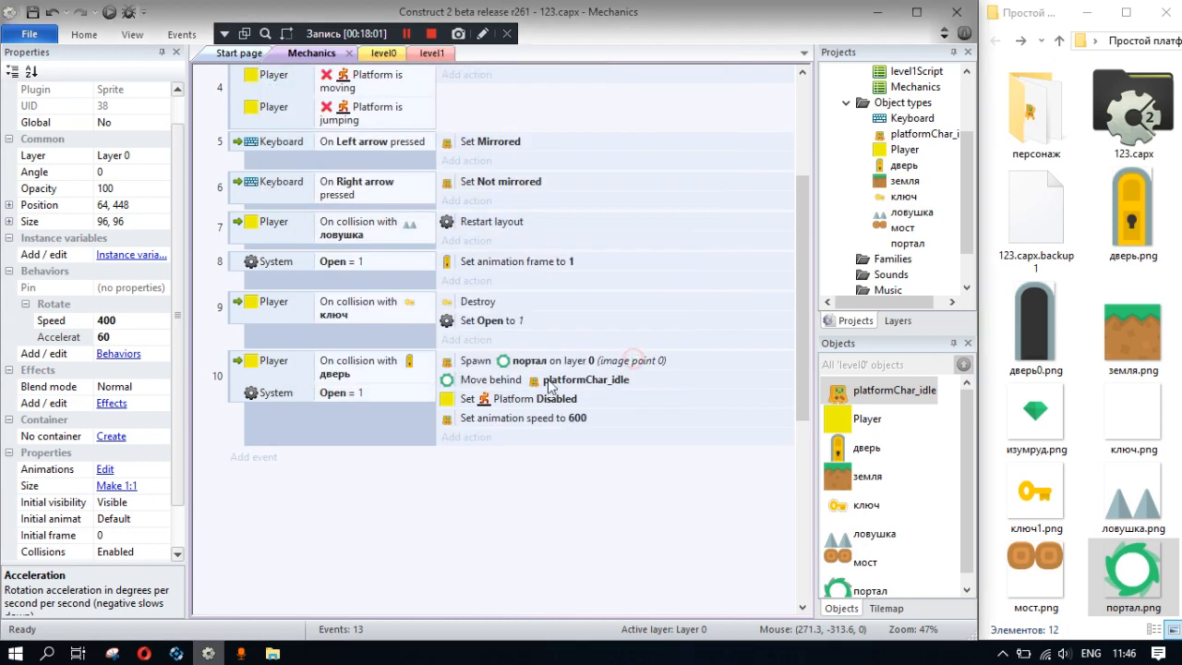
# - Preview the layout briefly, and set the Rotate acceleration of platformChar_idle to 0
pyautogui.click(109, 13)
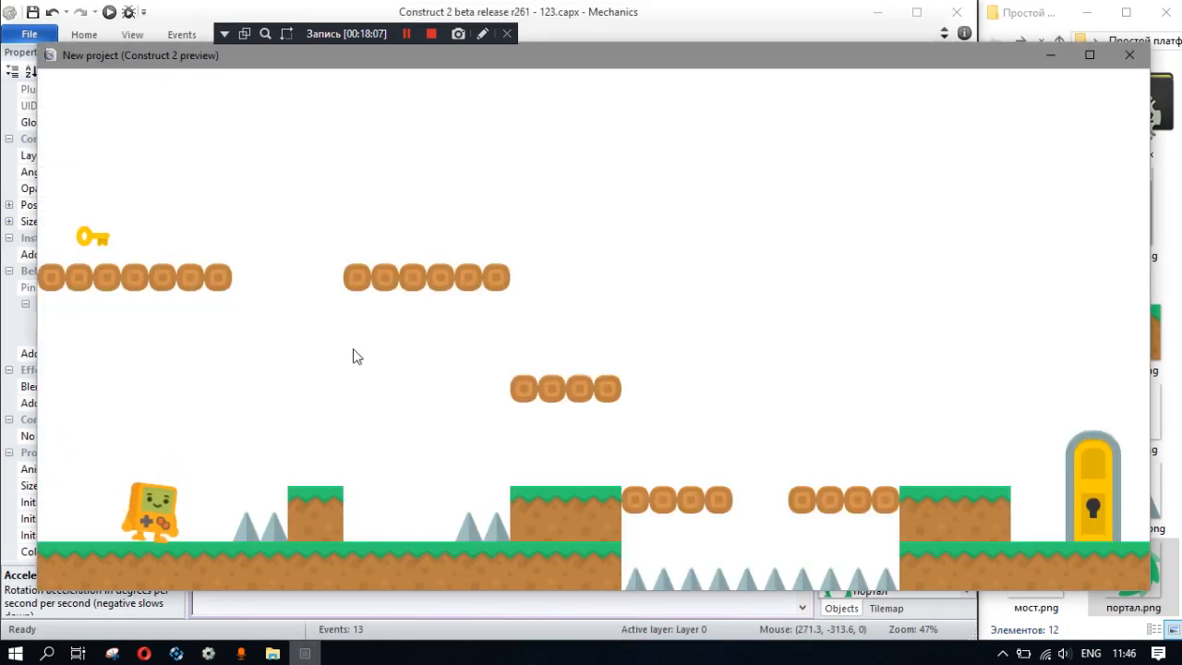
pyautogui.click(1129, 54)
pyautogui.click(127, 337)
pyautogui.write('0')
pyautogui.press('Return')
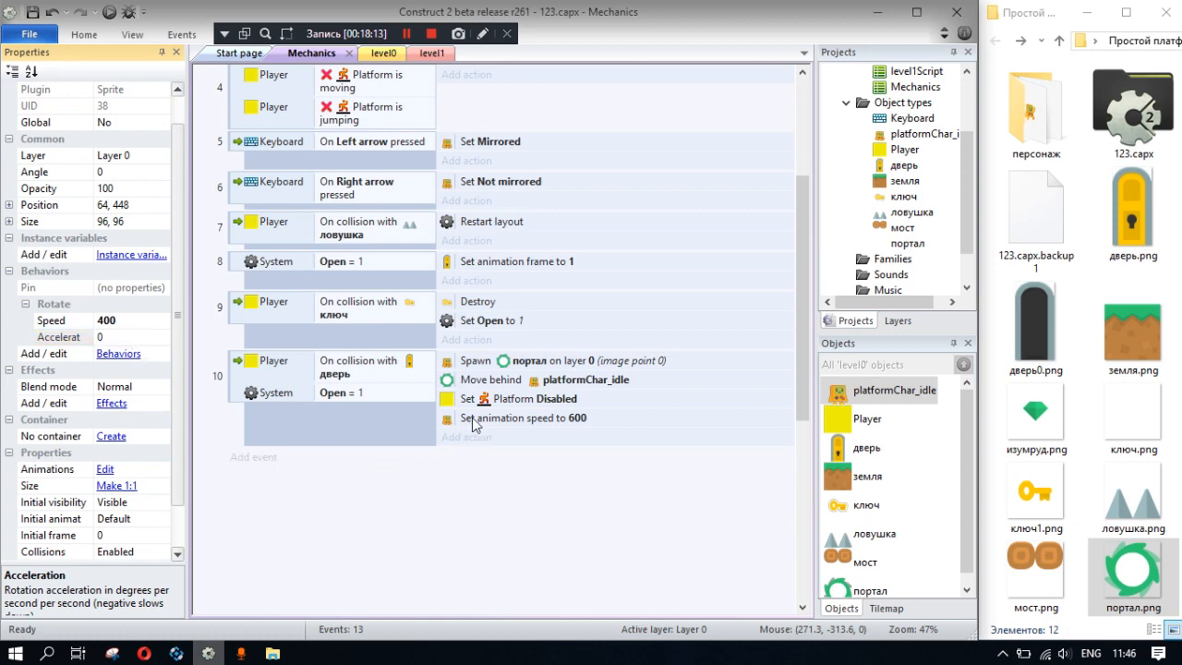
# - Replace the animation speed action in the door collision event with Rotate Set acceleration at 600
pyautogui.doubleClick(551, 416)
pyautogui.click(558, 368)
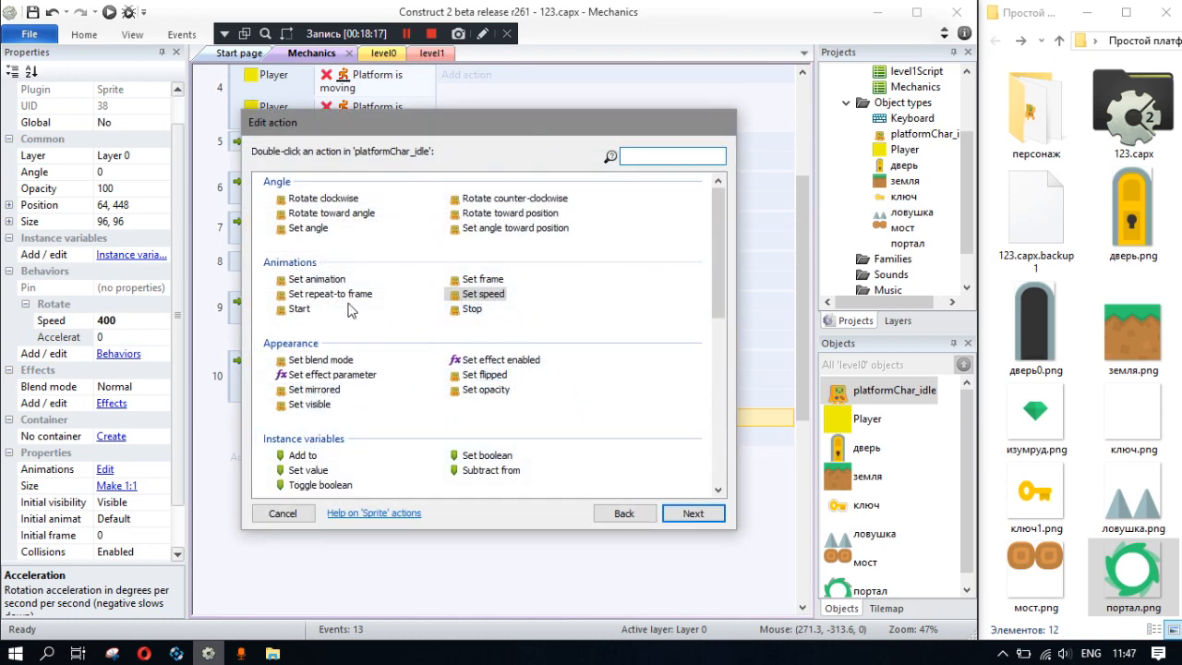
pyautogui.scroll(-10, 462, 369)
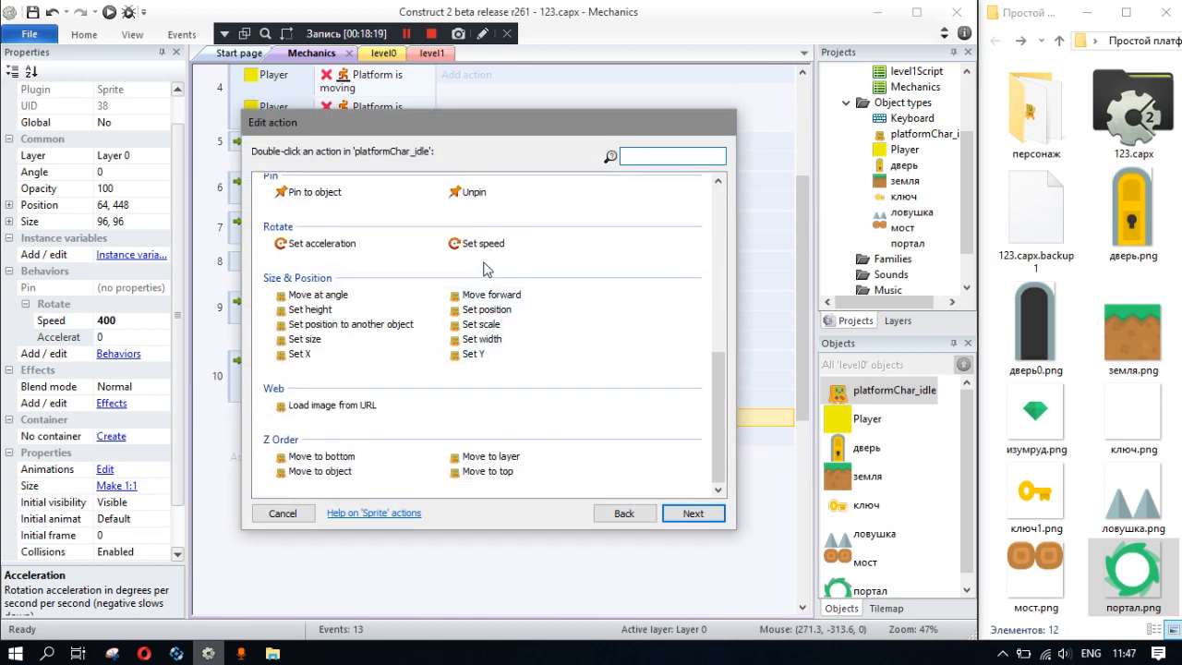
pyautogui.doubleClick(314, 243)
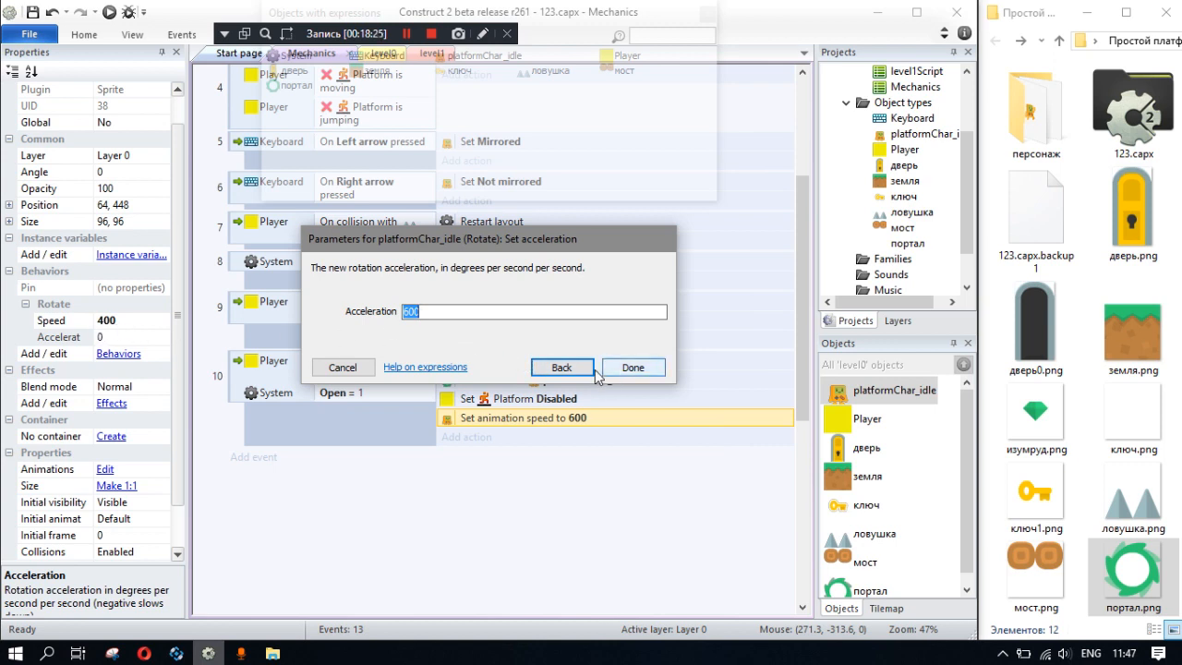
pyautogui.click(633, 368)
# - Playtest the level by collecting the key and taking the character to the door, and close the preview
pyautogui.click(109, 13)
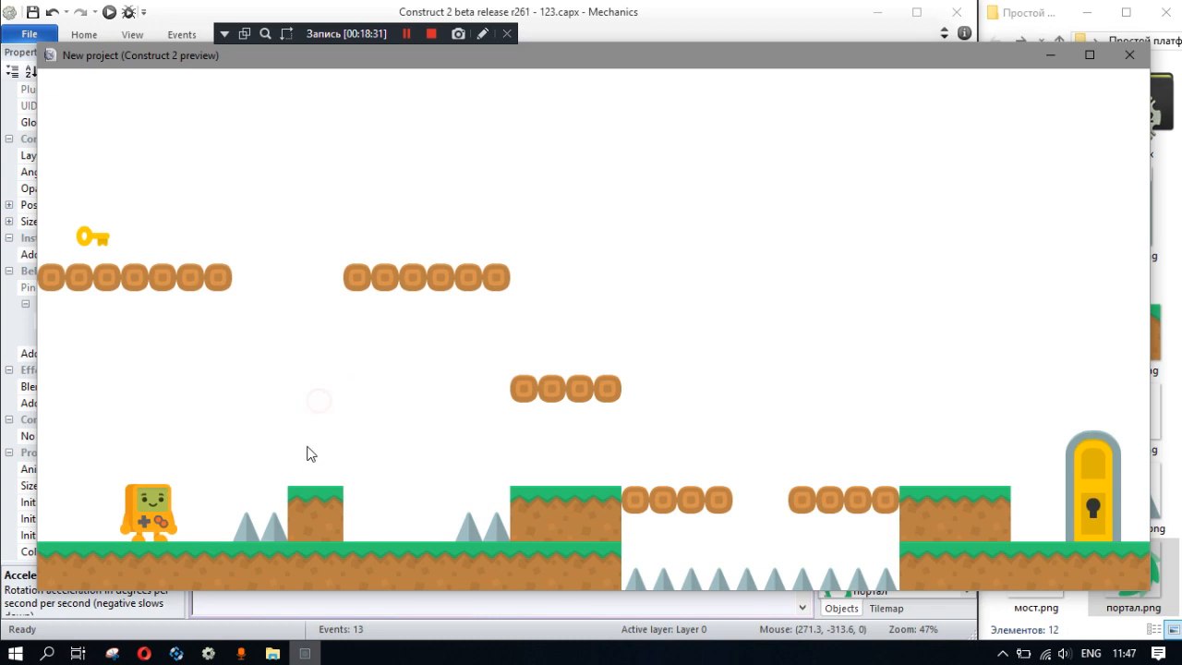
pyautogui.press('Left')
pyautogui.press('Right')
pyautogui.press('Up')
pyautogui.press('Up')
pyautogui.press('Right')
pyautogui.press('Up')
pyautogui.press('Left')
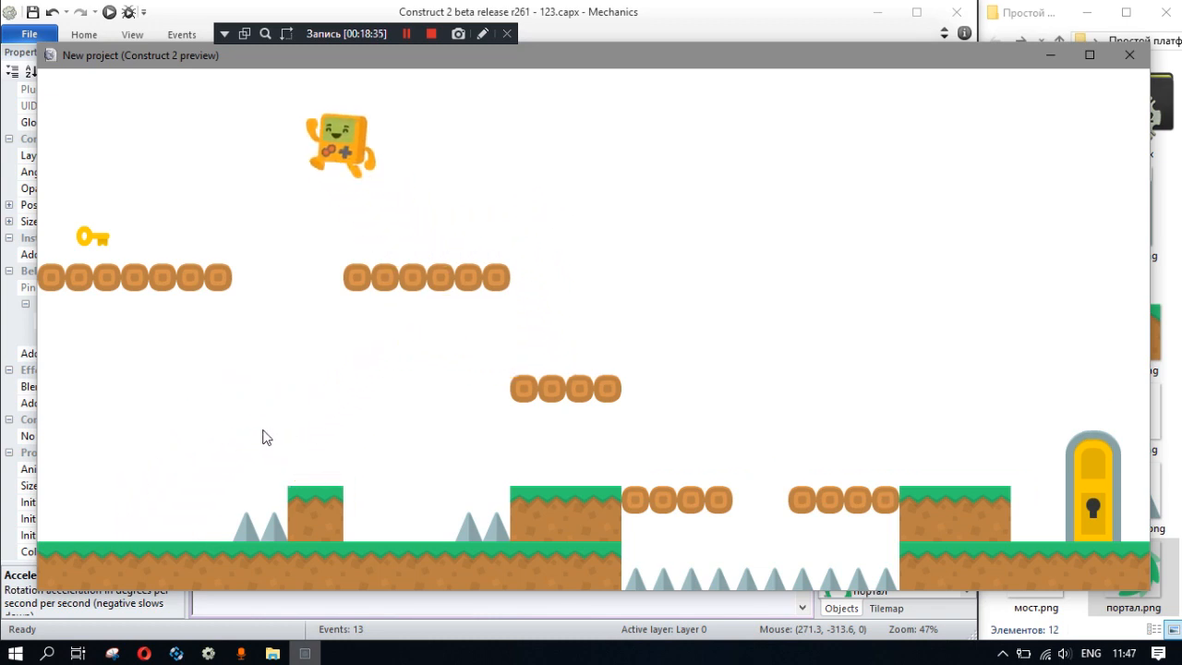
pyautogui.press('Up')
pyautogui.press('Right')
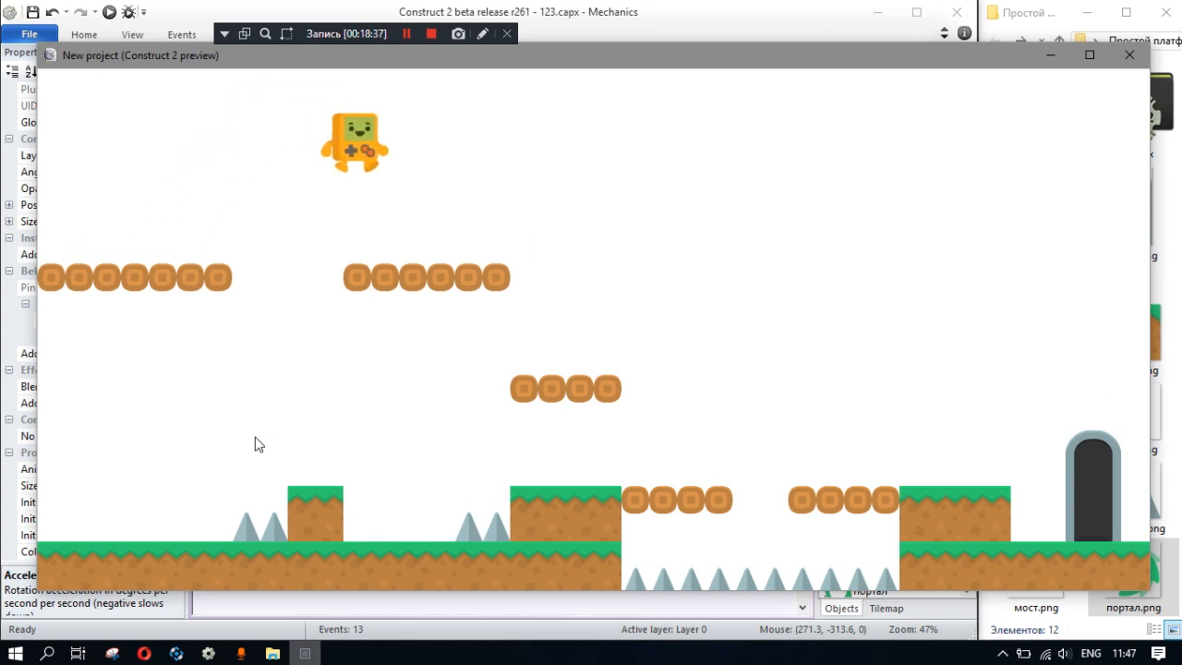
pyautogui.press('Left')
pyautogui.press('Up')
pyautogui.press('Right')
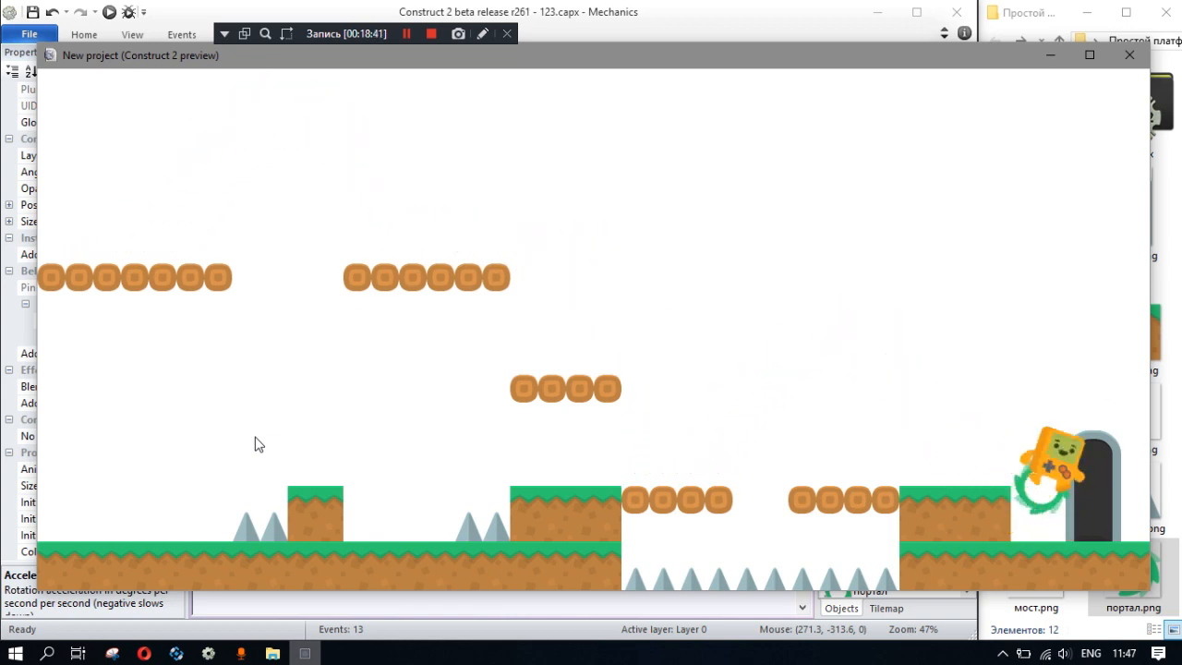
pyautogui.click(1129, 55)
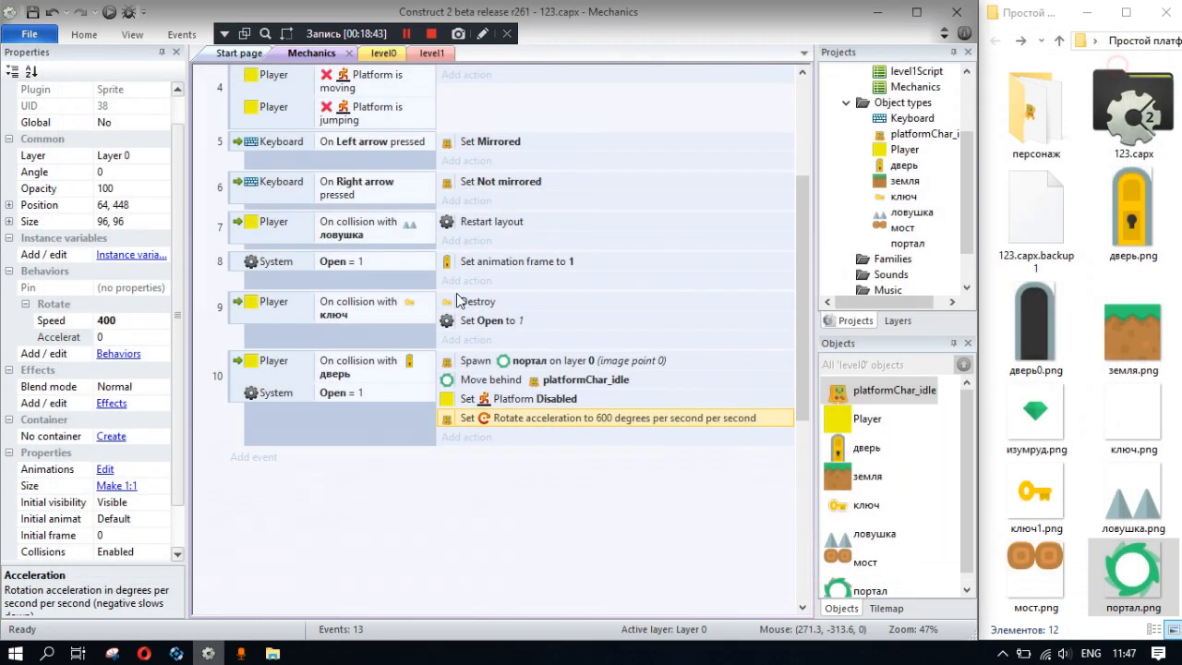
pyautogui.click(466, 438)
pyautogui.doubleClick(350, 199)
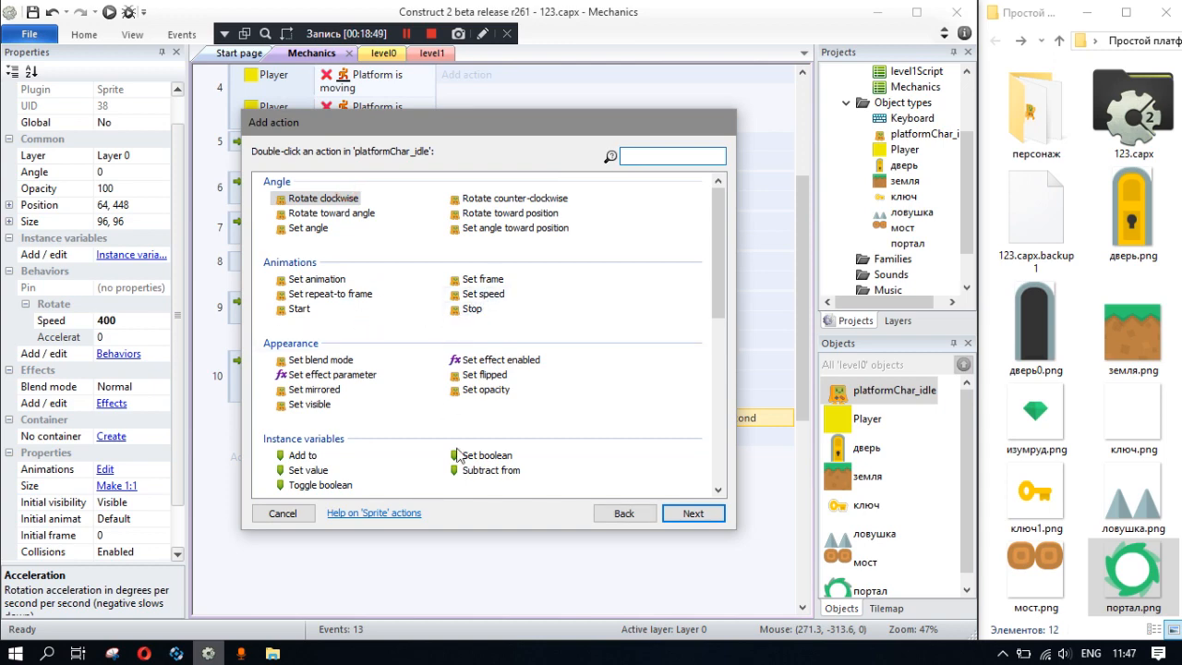
pyautogui.click(298, 515)
pyautogui.click(363, 504)
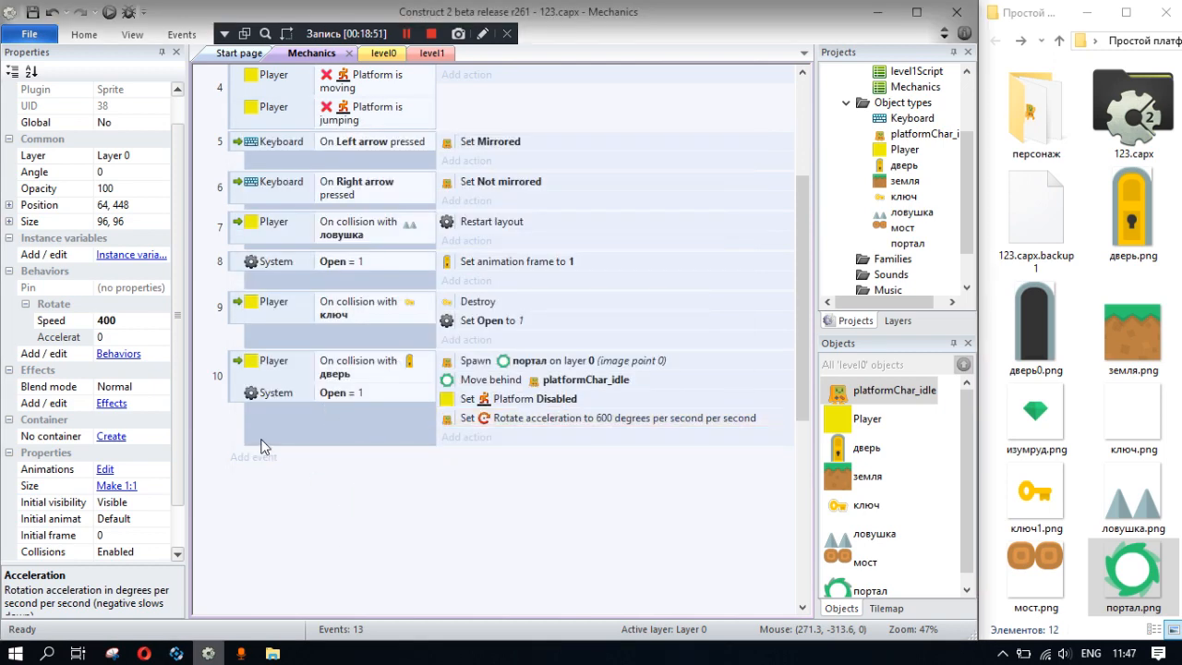
# - Add a System Every tick sub-event under the door collision event
pyautogui.rightClick(234, 372)
pyautogui.moveTo(305, 381)
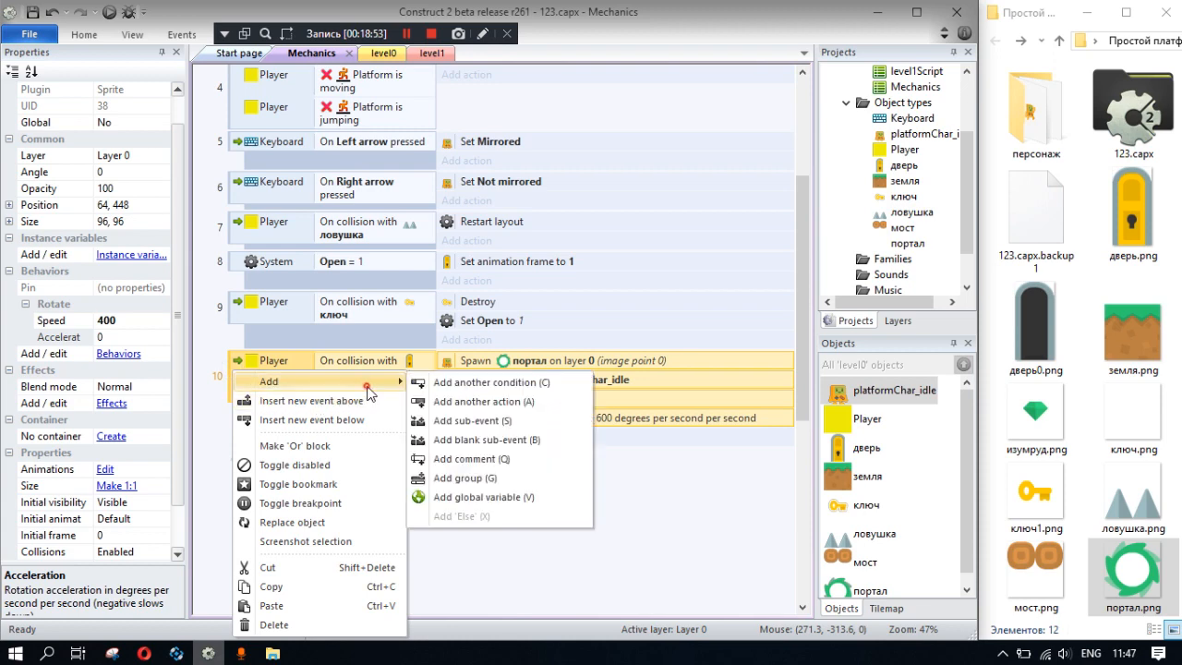
pyautogui.click(471, 427)
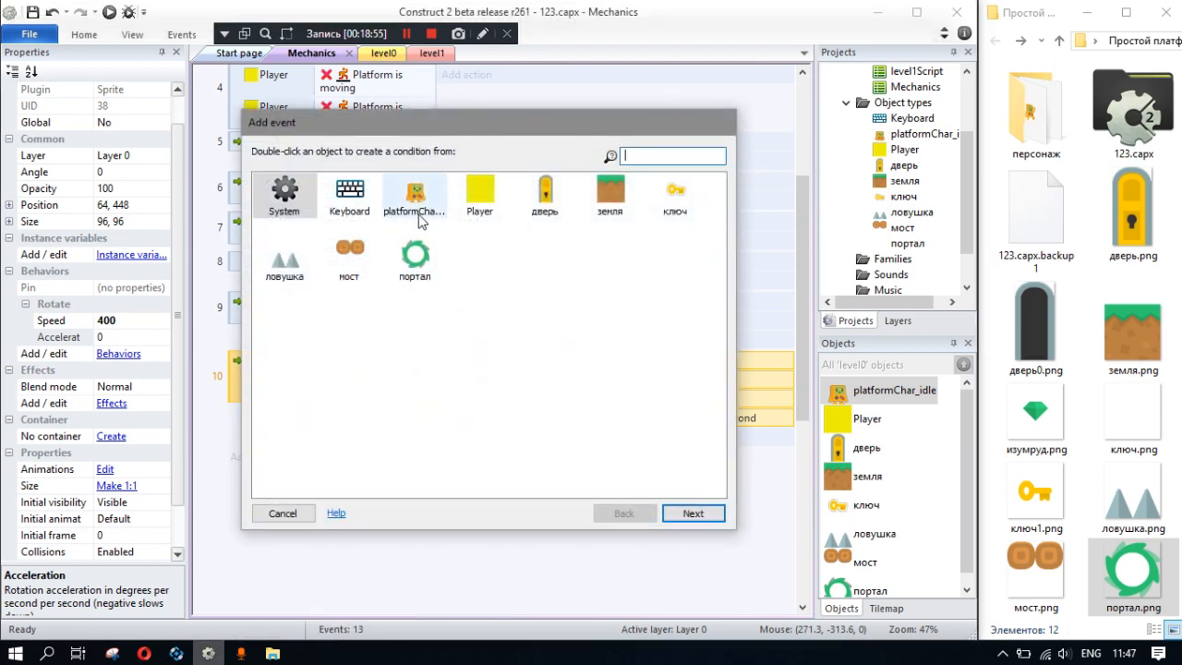
pyautogui.doubleClick(296, 199)
pyautogui.doubleClick(467, 264)
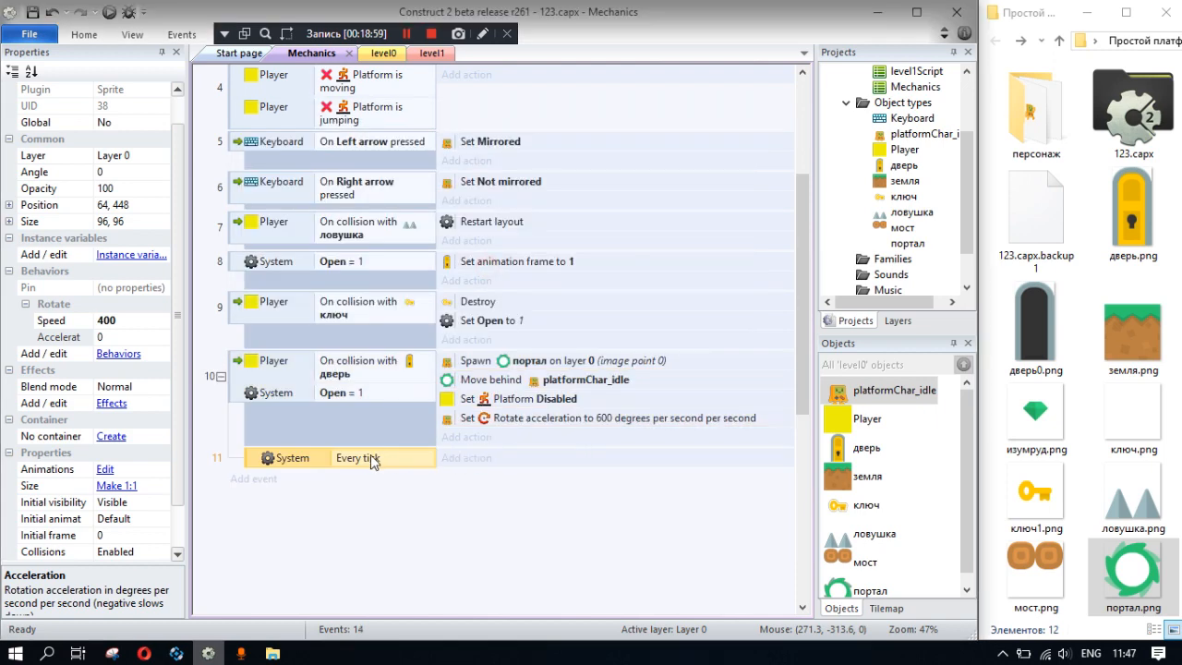
# - Start adding a platformChar_idle action to the Every tick sub-event and go to the Size & Position actions
pyautogui.click(459, 462)
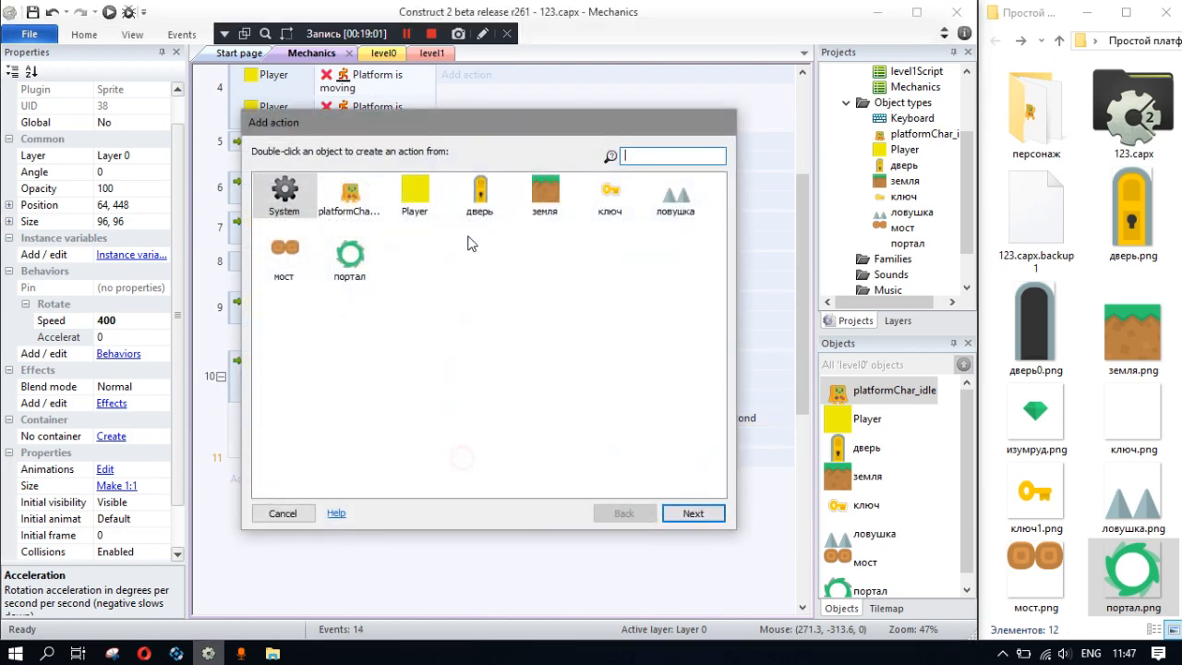
pyautogui.doubleClick(347, 212)
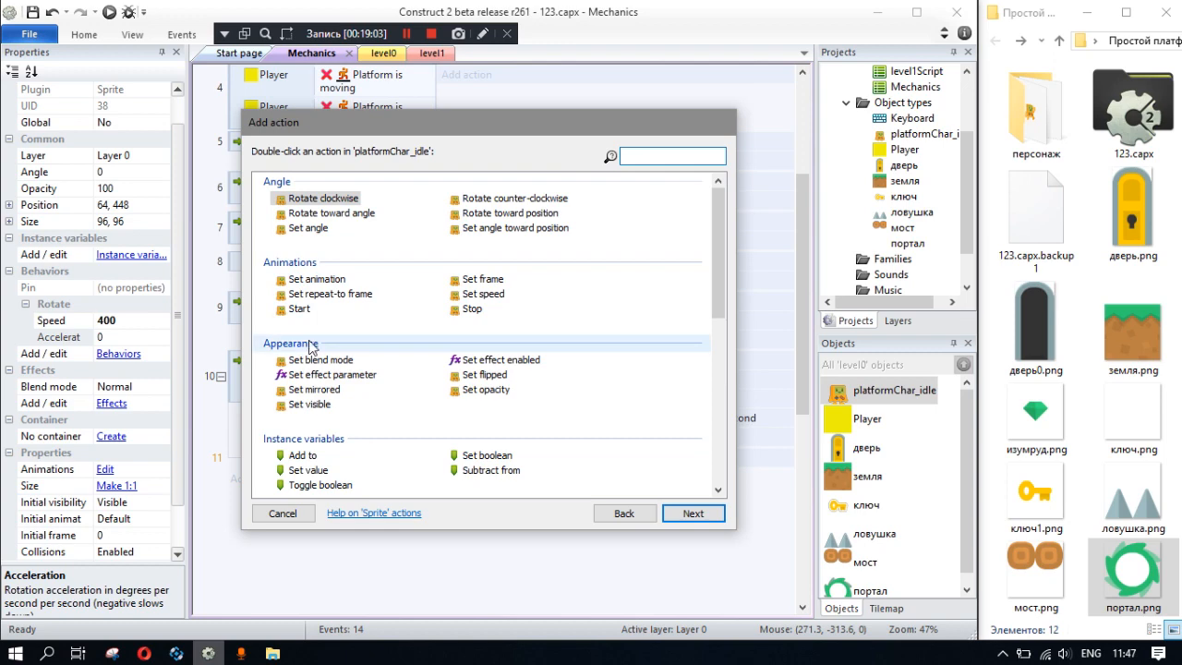
pyautogui.scroll(-5, 309, 342)
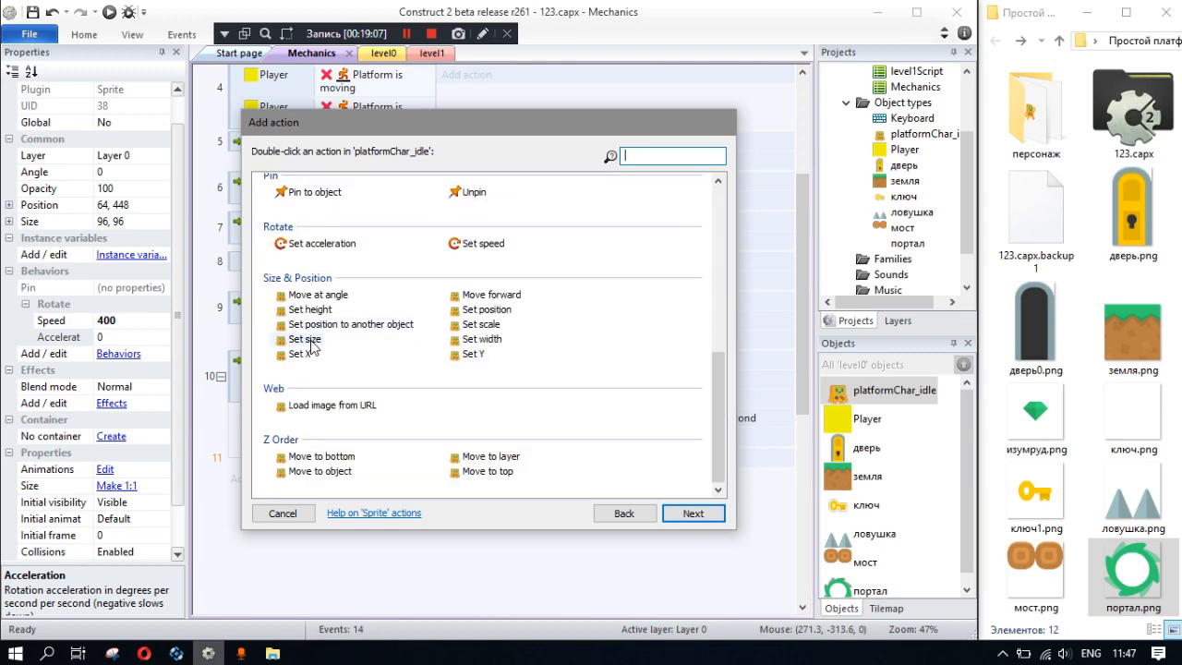
pyautogui.doubleClick(502, 329)
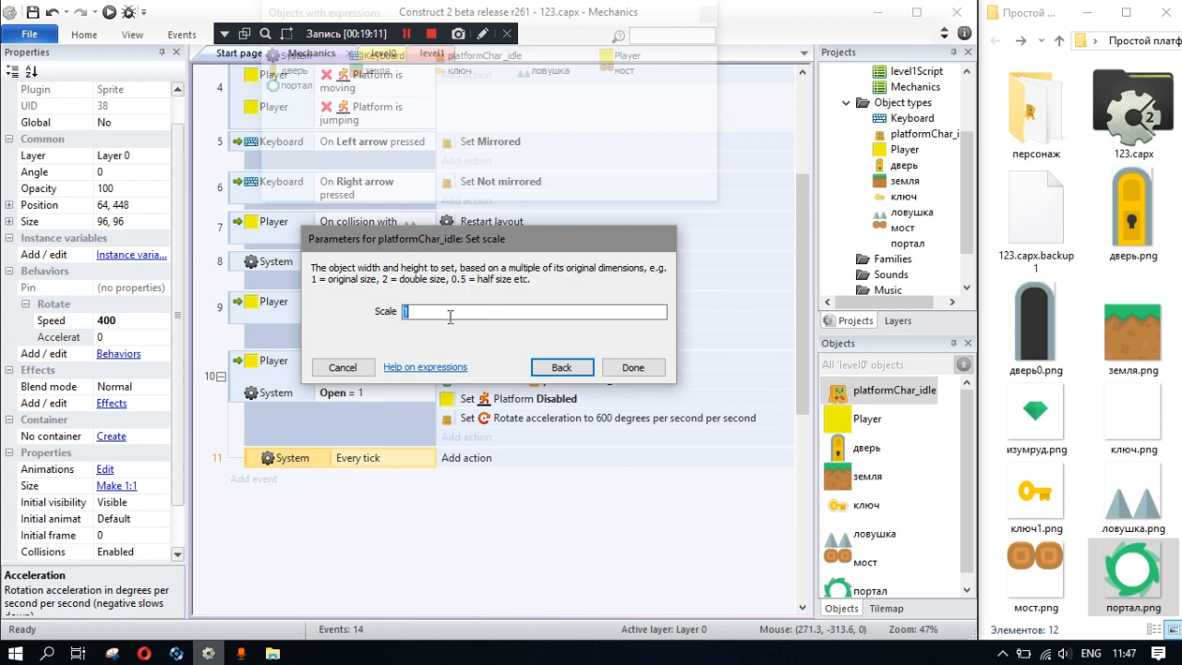
pyautogui.write('pl')
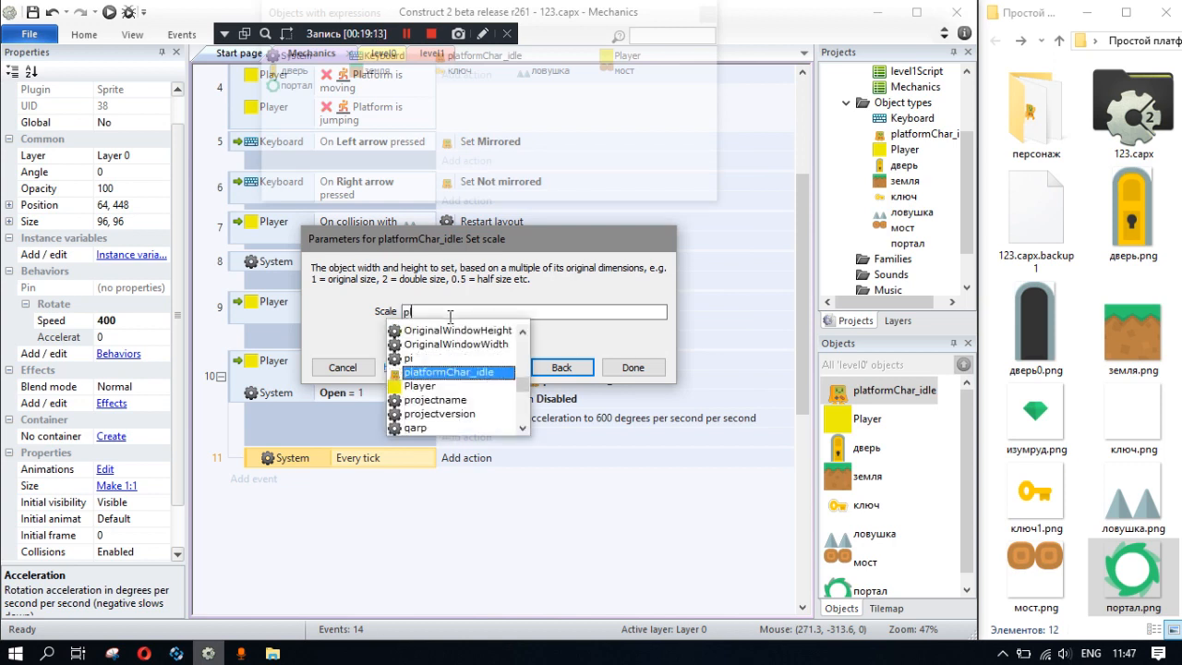
pyautogui.write('a')
pyautogui.press('Return')
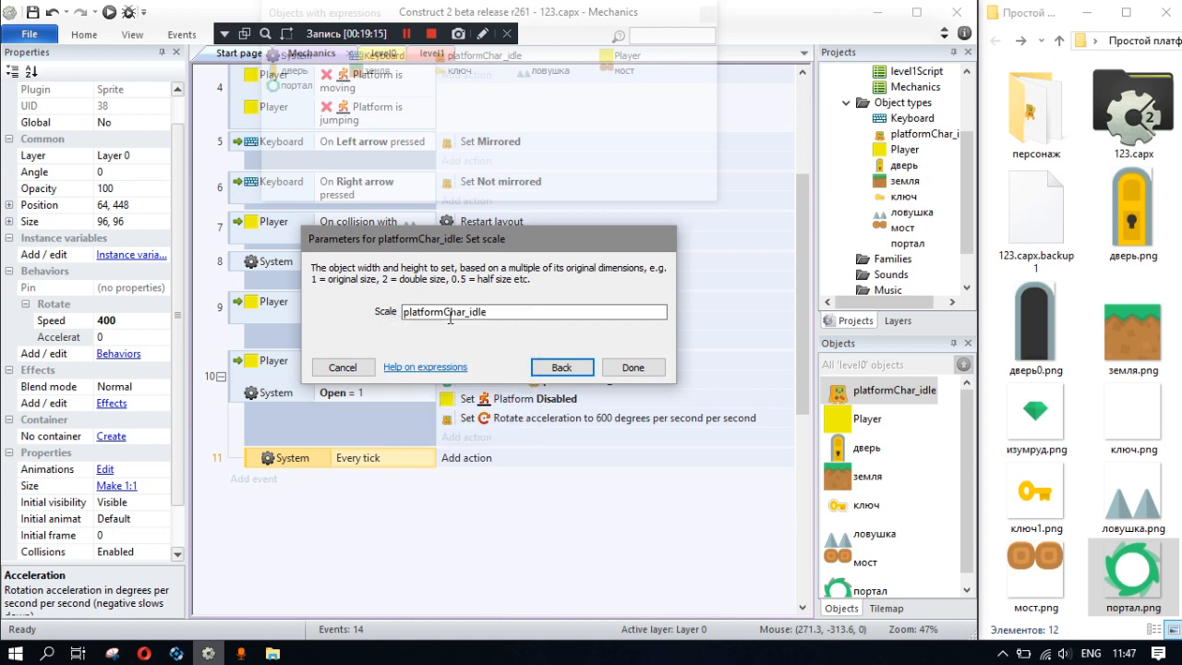
pyautogui.write('.')
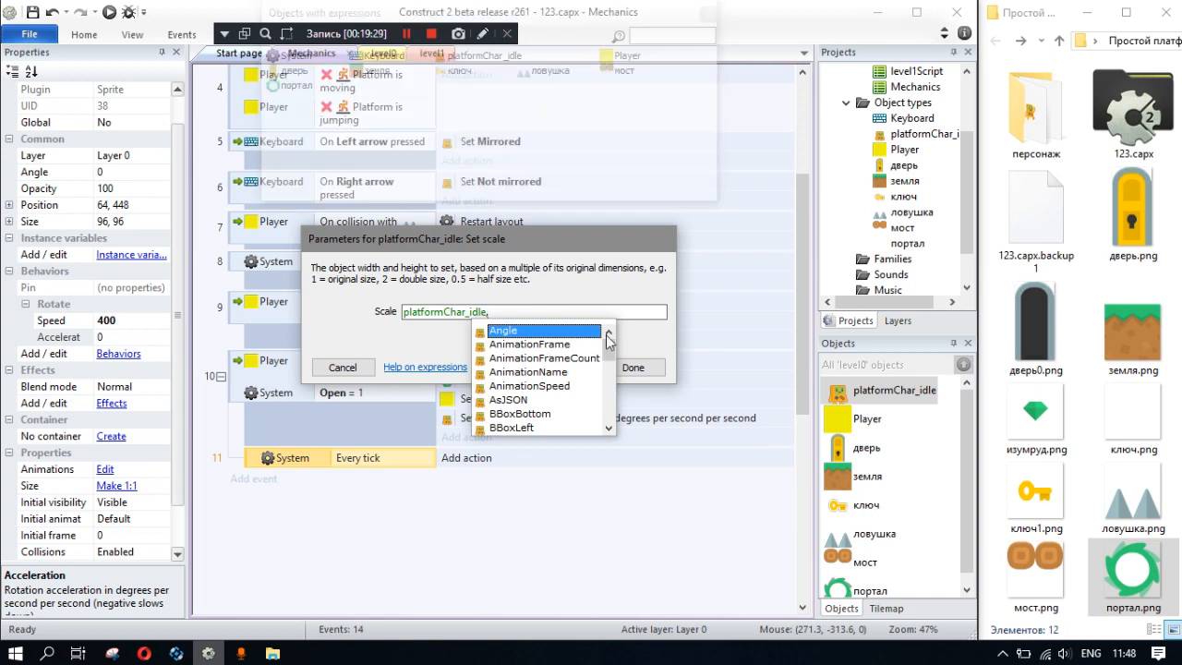
pyautogui.moveTo(611, 351); pyautogui.dragTo(625, 332)
pyautogui.write('sc')
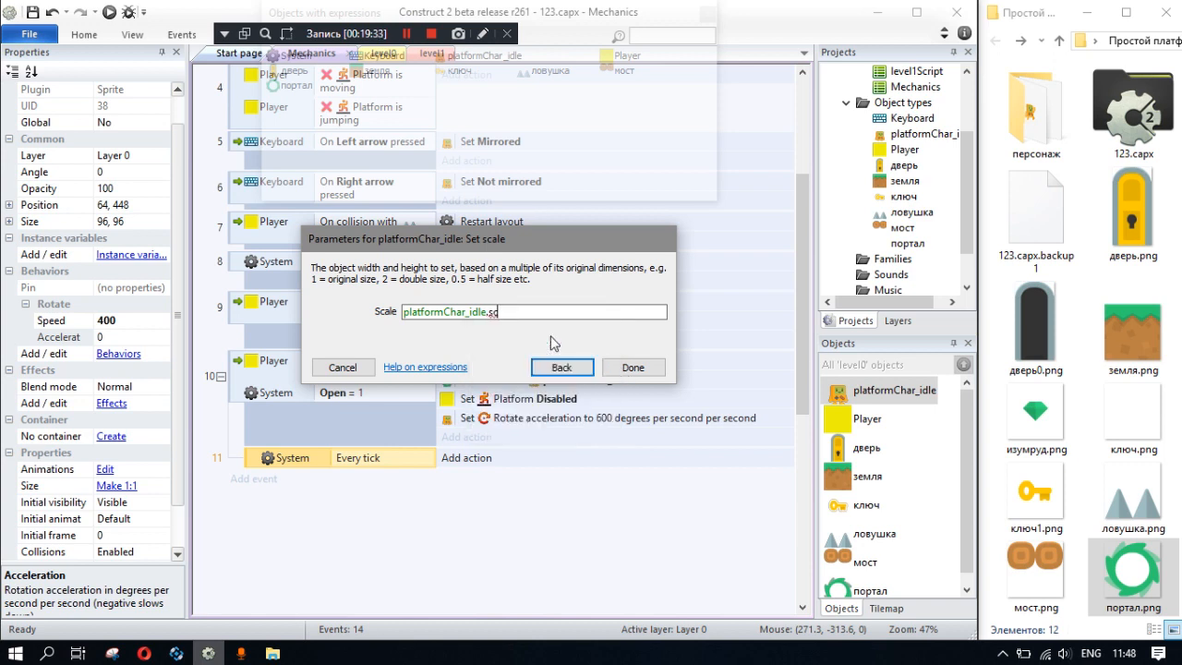
pyautogui.write('.ca')
pyautogui.write('.s')
pyautogui.write('.')
pyautogui.moveTo(605, 352)
pyautogui.mouseDown()
pyautogui.moveTo(619, 418)
pyautogui.moveTo(621, 343)
pyautogui.mouseUp()
pyautogui.click(527, 310)
pyautogui.doubleClick(558, 312)
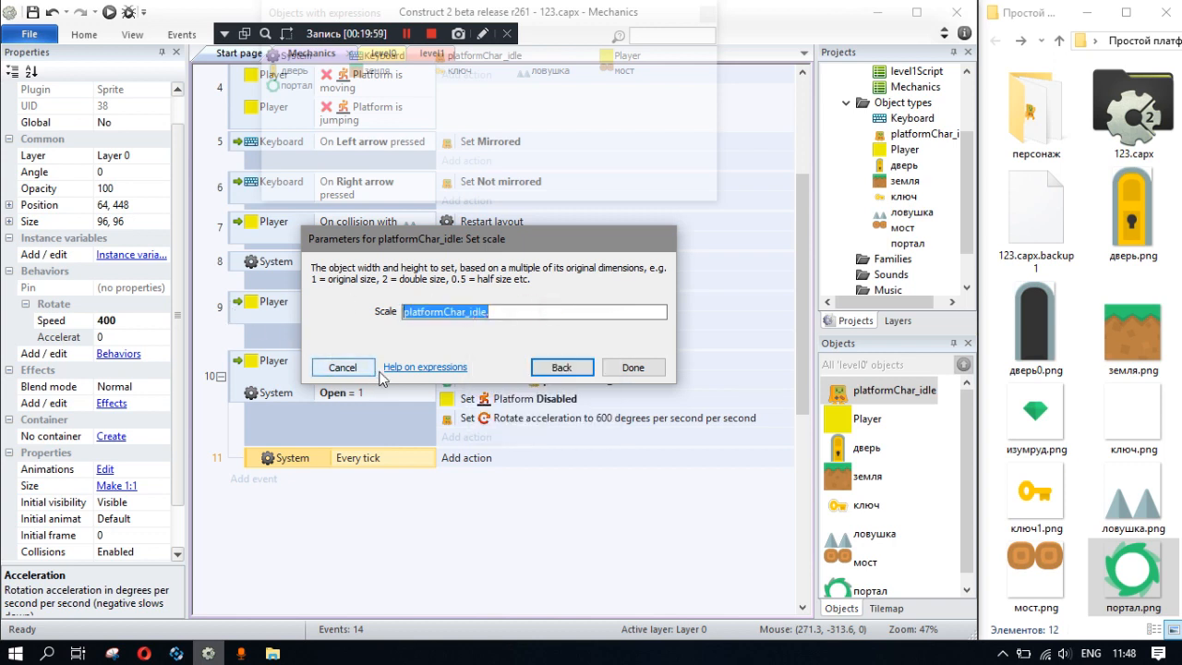
pyautogui.click(564, 367)
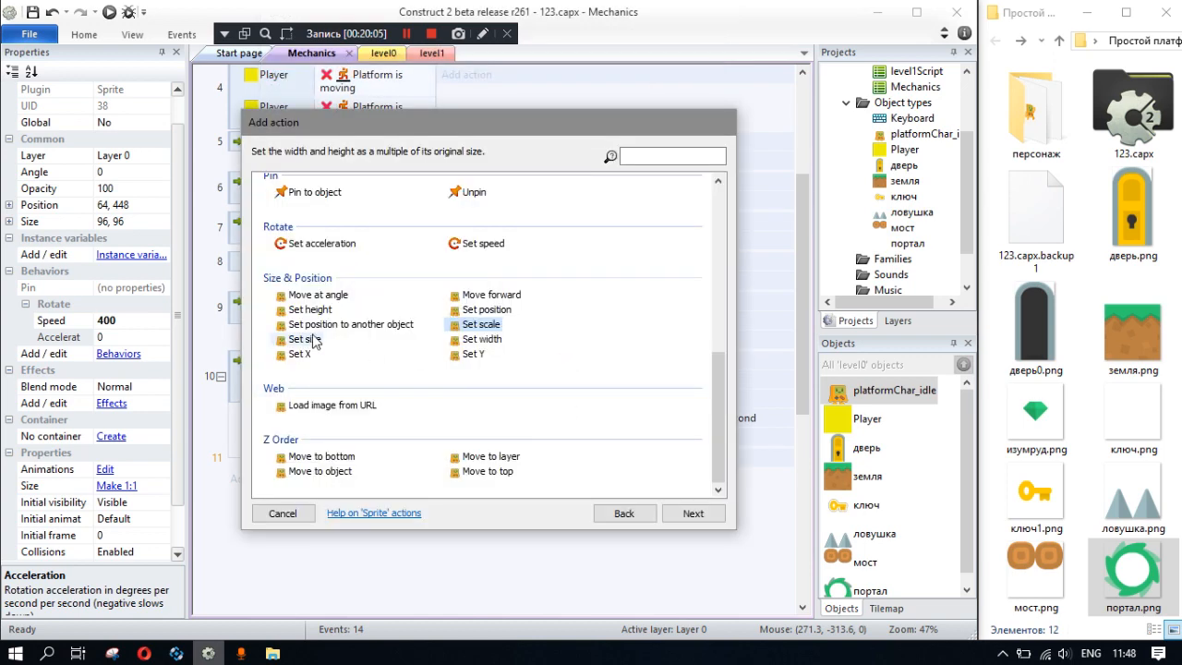
# - Add a Set size action with width 0 and height 0 for platformChar_idle, and show that object's properties
pyautogui.doubleClick(311, 338)
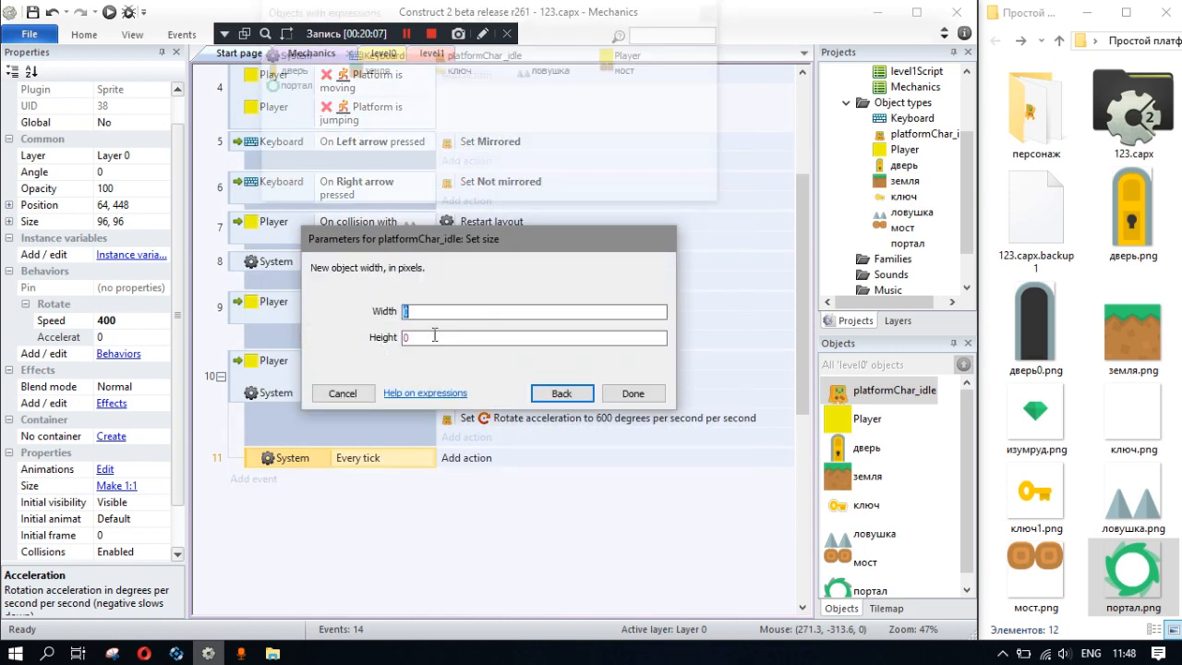
pyautogui.click(850, 408)
pyautogui.click(850, 376)
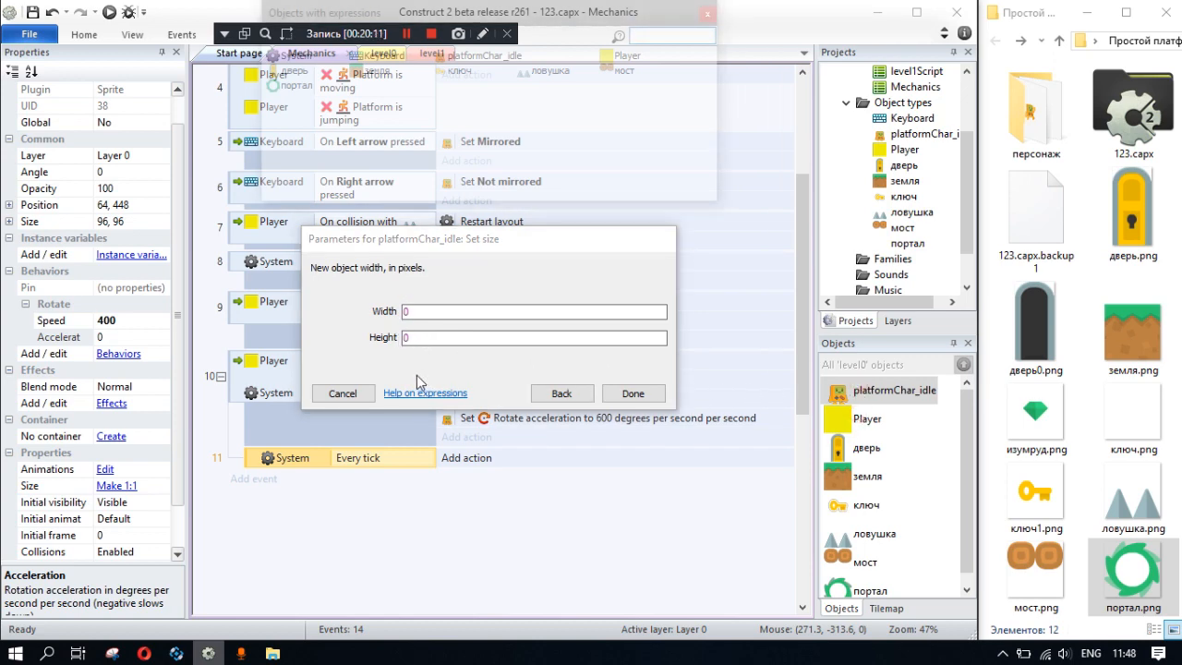
pyautogui.click(634, 396)
pyautogui.click(861, 394)
pyautogui.scroll(1, 158, 303)
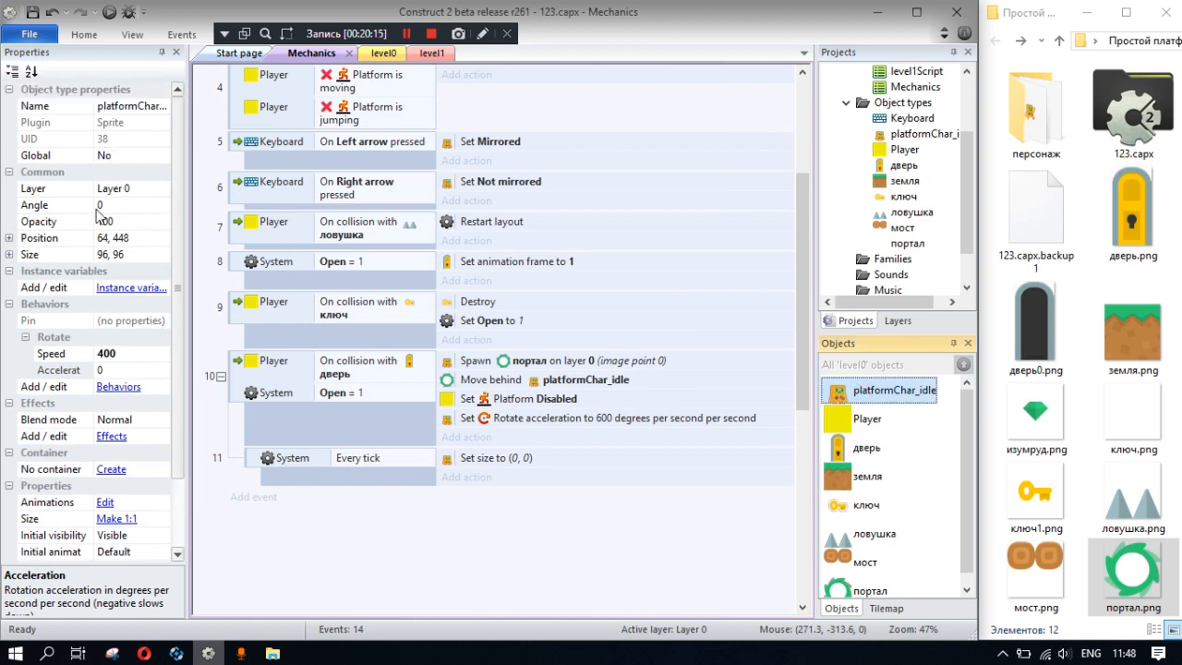
# - Edit the Every tick Set size action so its width is platformChar_idle.Width
pyautogui.doubleClick(528, 465)
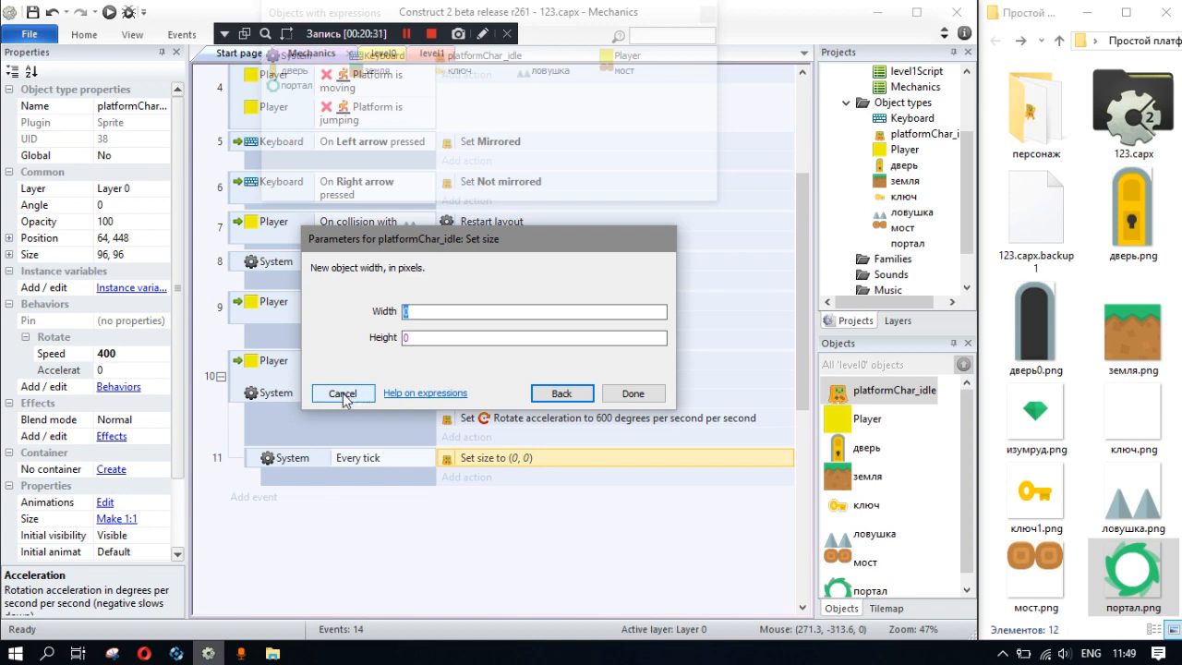
pyautogui.click(561, 395)
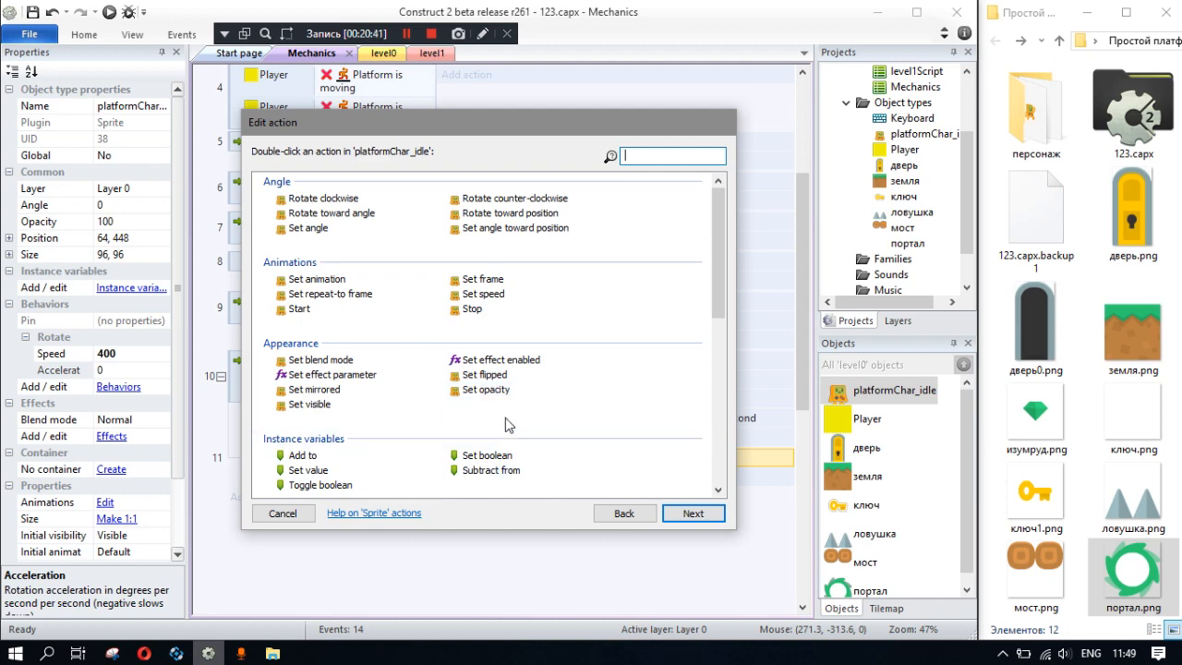
pyautogui.scroll(-6, 508, 426)
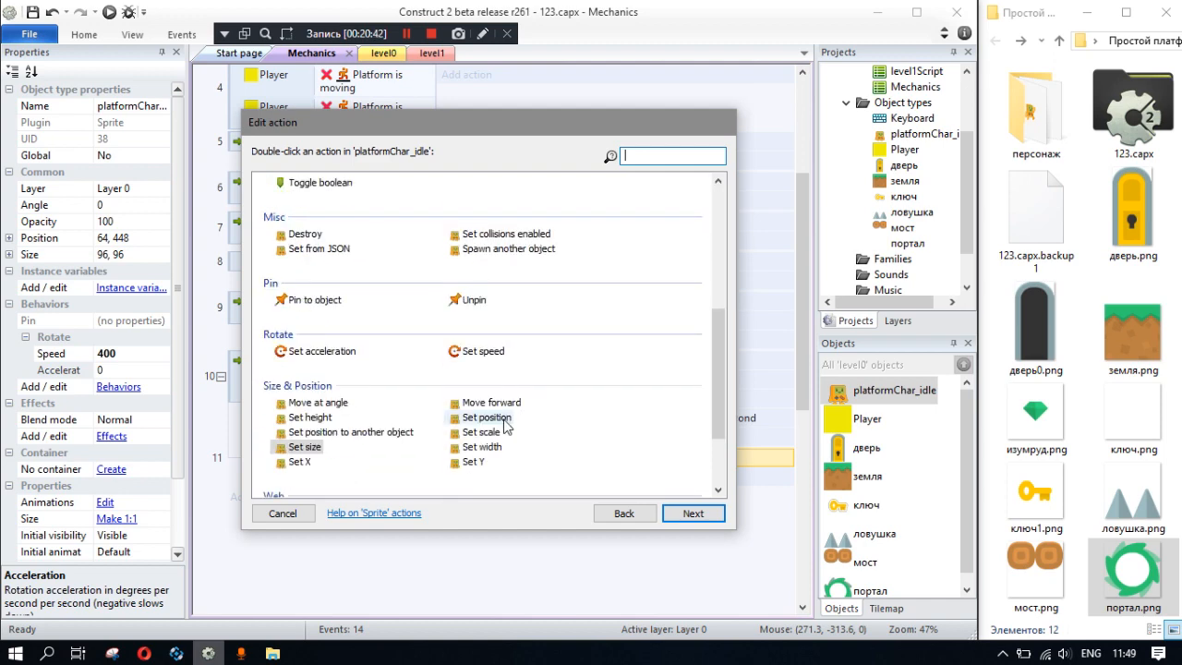
pyautogui.doubleClick(319, 450)
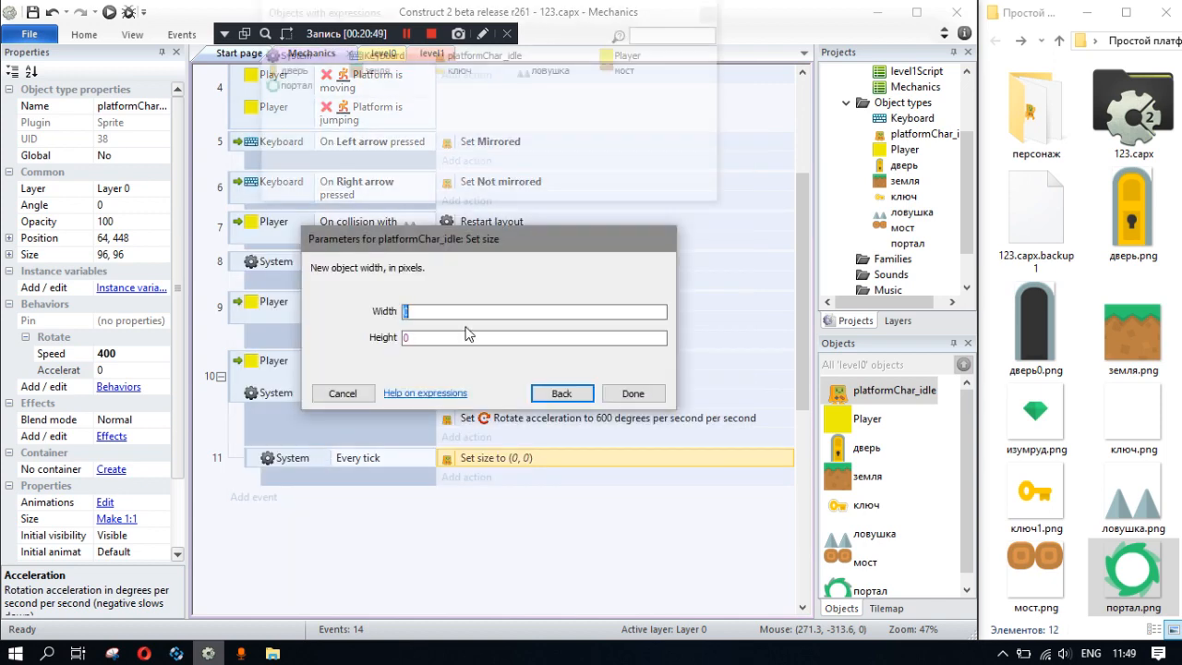
pyautogui.write('pla')
pyautogui.press('Return')
pyautogui.write('.')
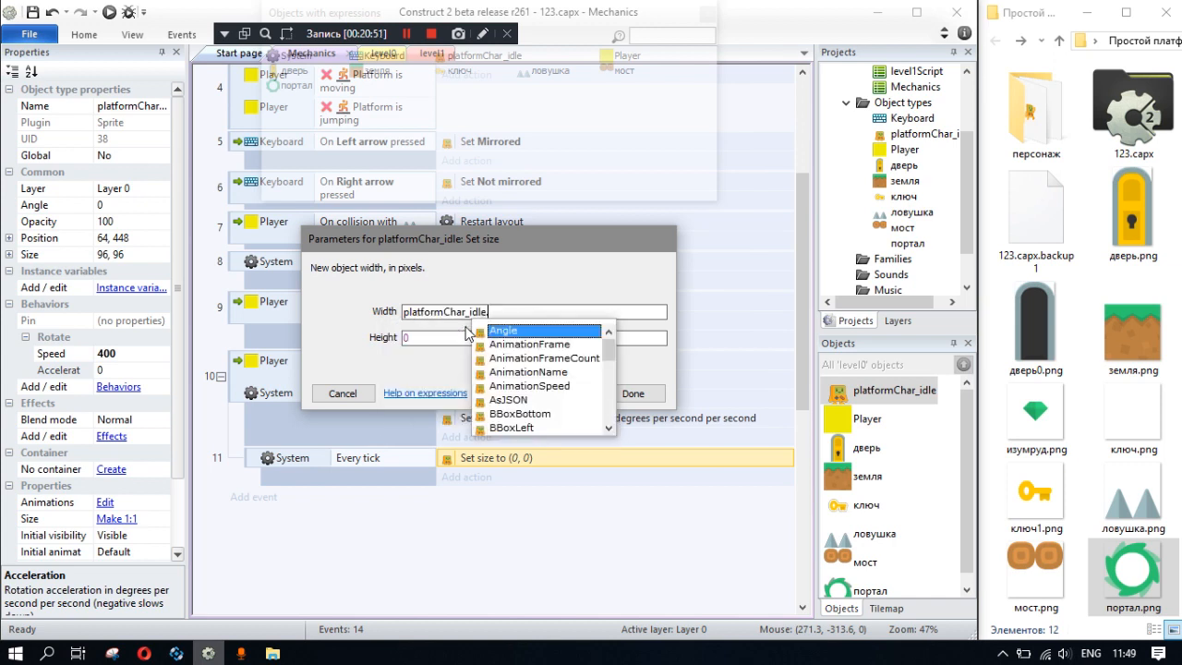
pyautogui.write('s')
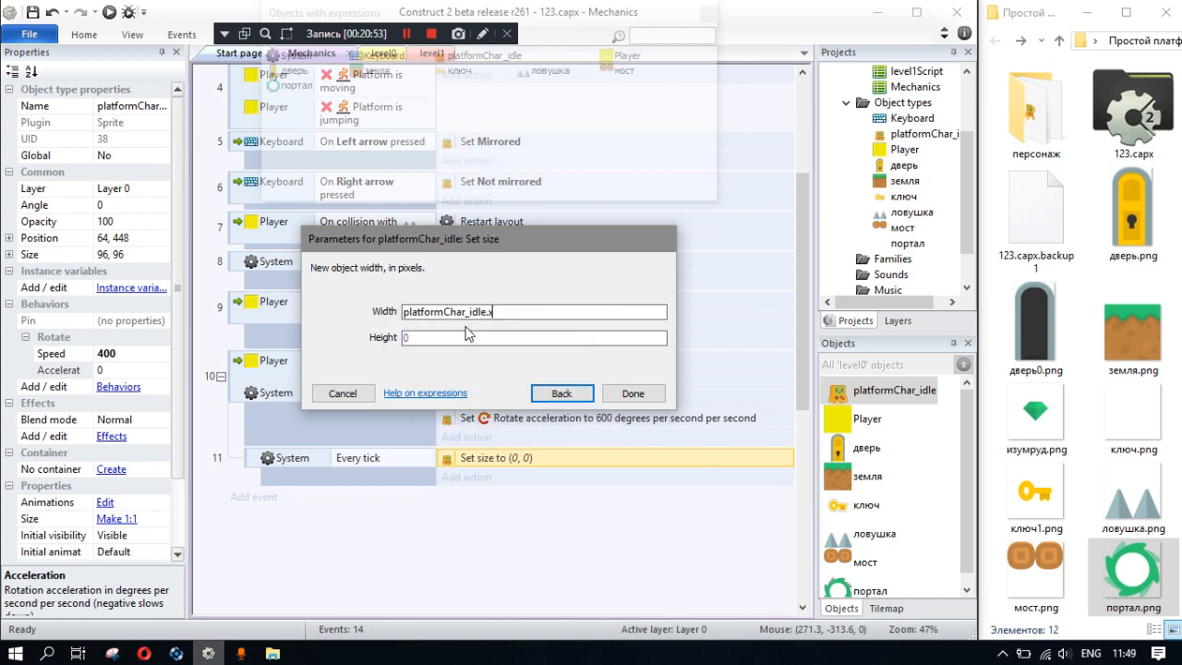
pyautogui.press('BackSpace')
pyautogui.write(',')
pyautogui.write('.')
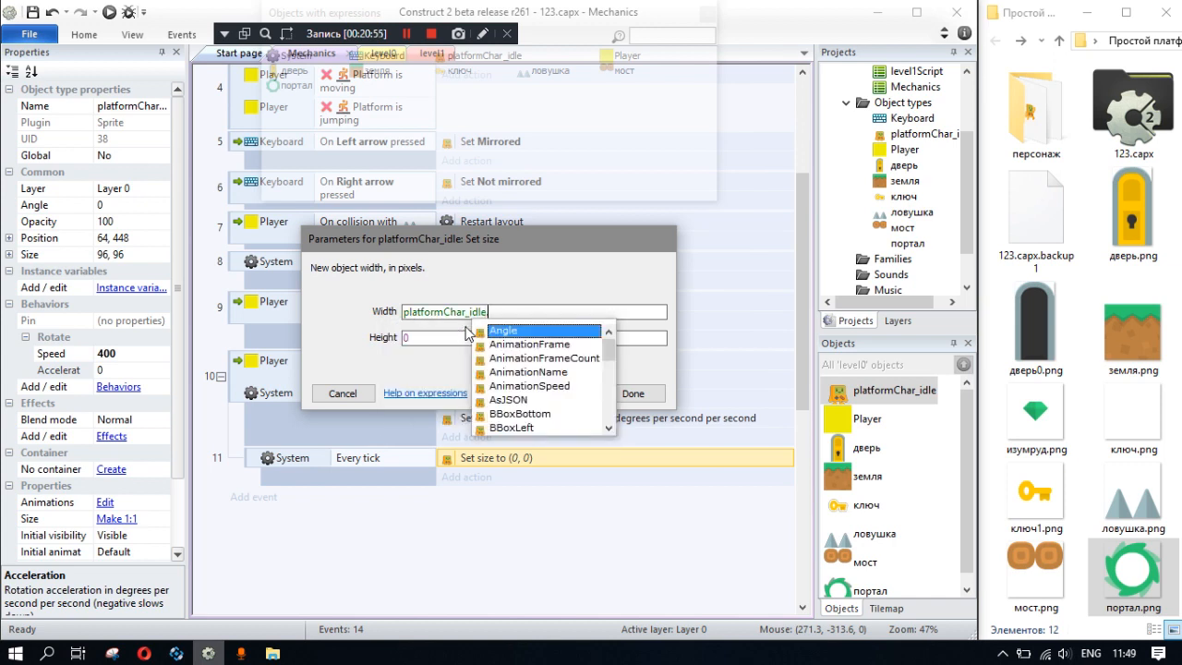
pyautogui.moveTo(609, 350); pyautogui.dragTo(626, 426)
pyautogui.doubleClick(503, 386)
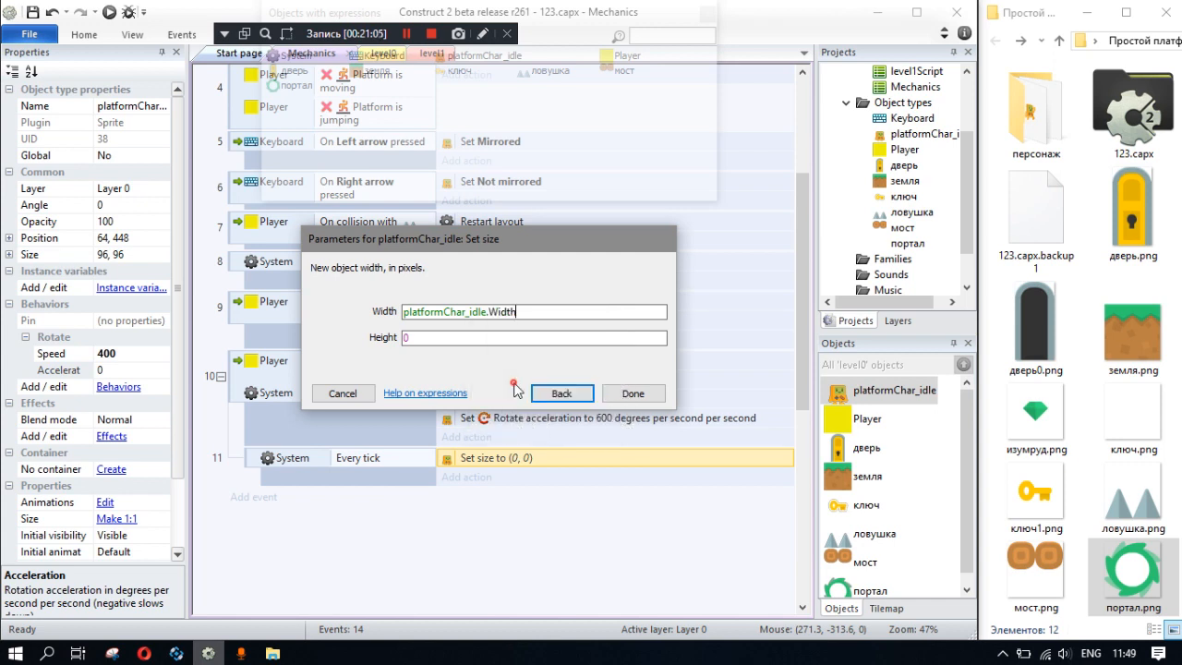
# - Reuse the width expression for the height and change it to platformChar_idle.Height
pyautogui.hotkey('ctrl', 'a')
pyautogui.hotkey('ctrl', 'c')
pyautogui.click(430, 339)
pyautogui.hotkey('ctrl', 'v')
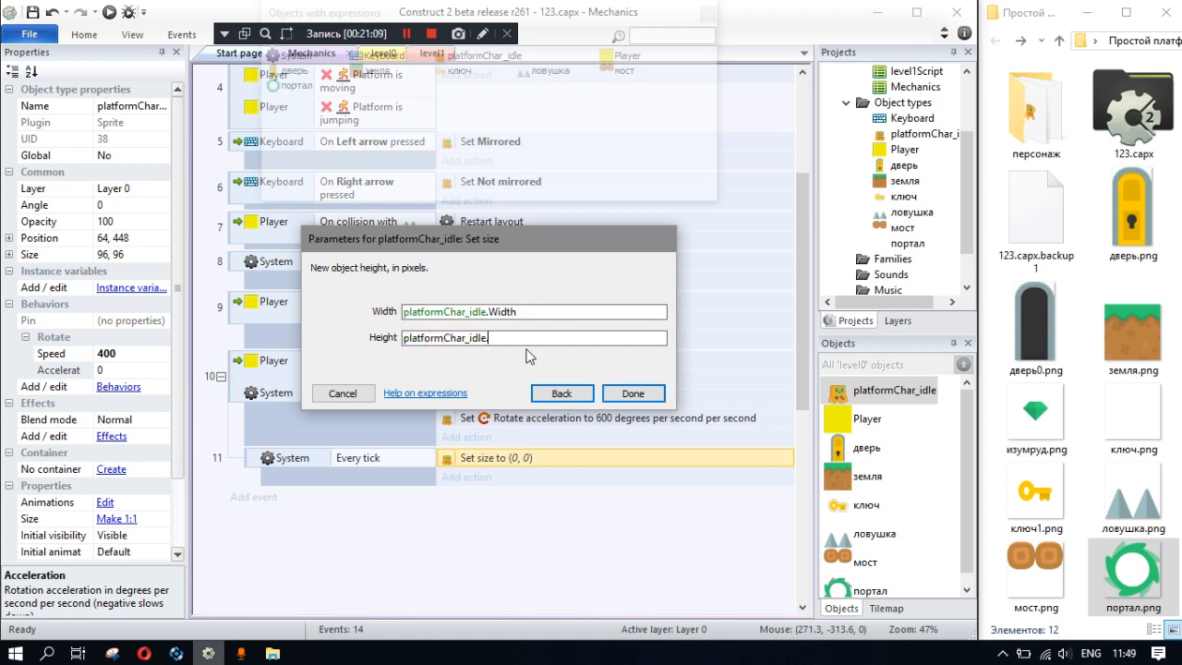
pyautogui.write('.h')
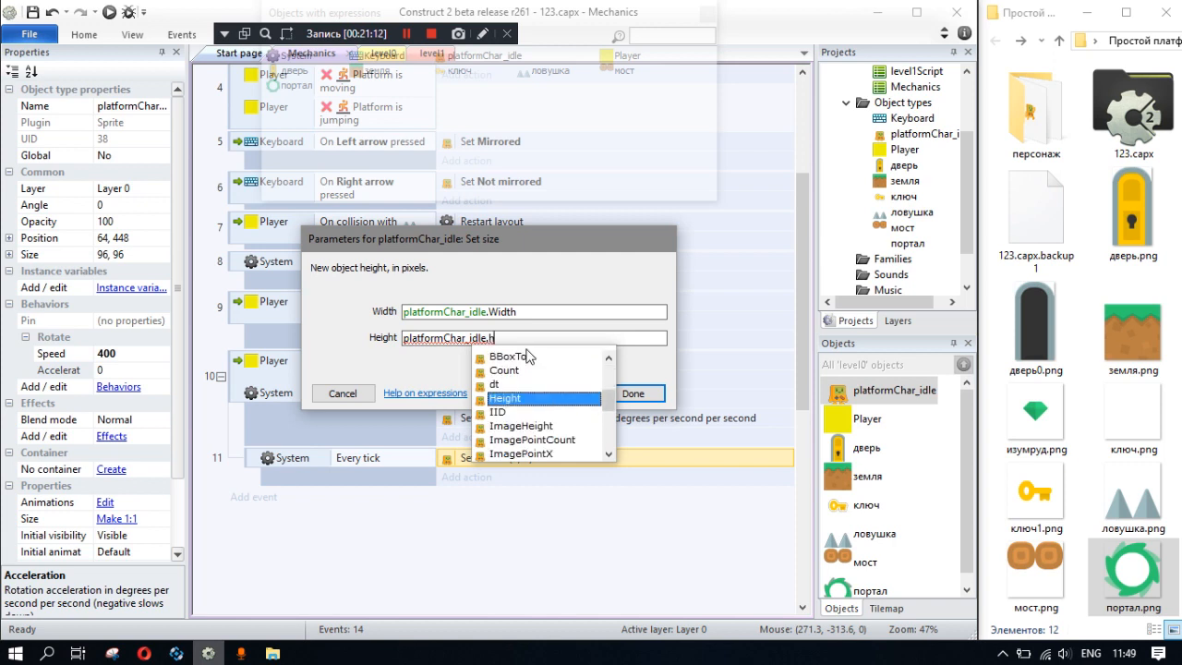
pyautogui.press('Return')
# - Append -0.5 to both the width and height expressions and apply the Set size action
pyautogui.click(550, 313)
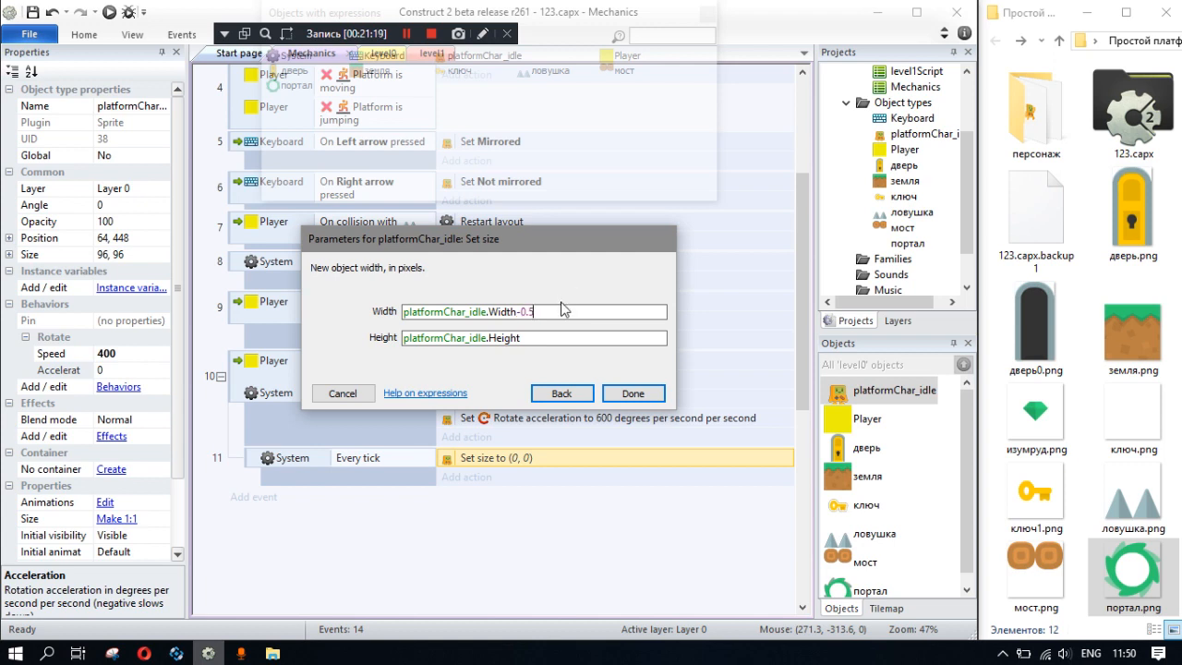
pyautogui.moveTo(551, 312); pyautogui.dragTo(517, 314)
pyautogui.click(543, 338)
pyautogui.hotkey('ctrl', 'v')
pyautogui.click(630, 393)
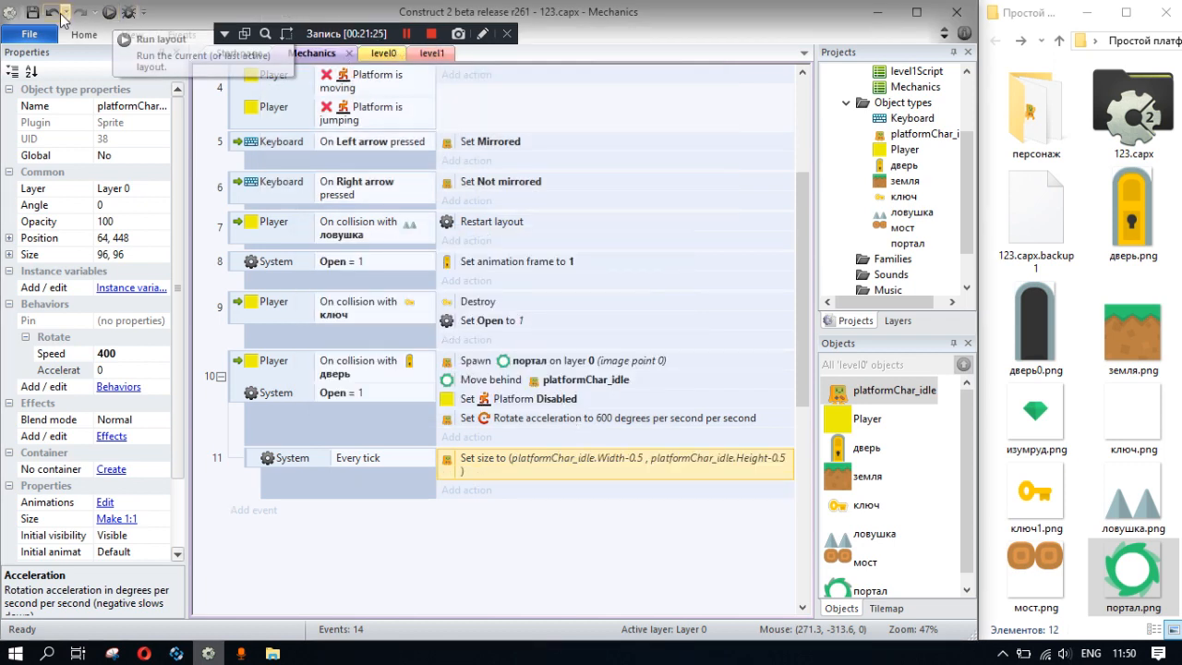
# - Add a new event for platformChar_idle that compares its height as less or equal to 0
pyautogui.click(240, 509)
pyautogui.doubleClick(407, 198)
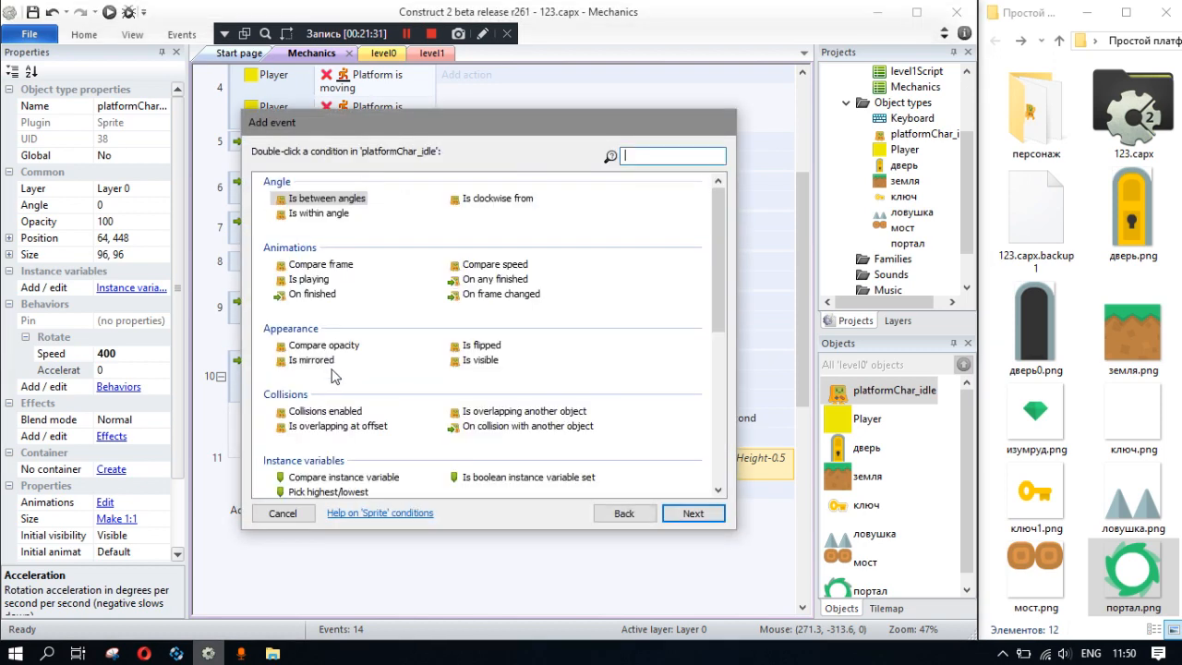
pyautogui.scroll(-5, 386, 422)
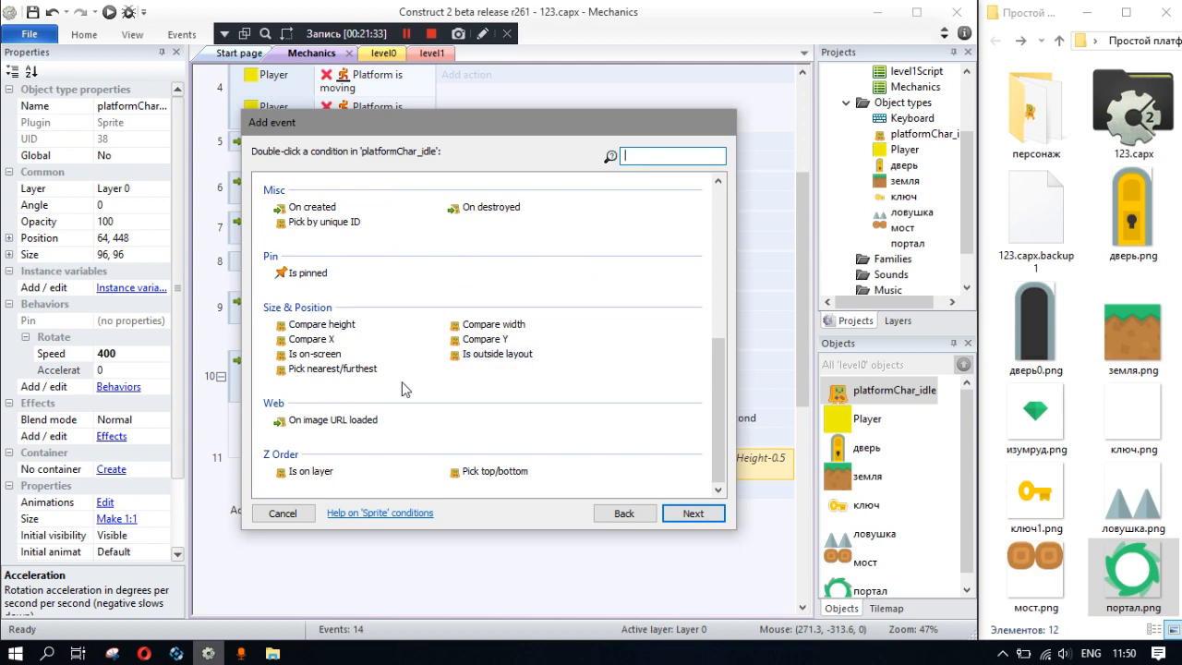
pyautogui.scroll(2, 379, 431)
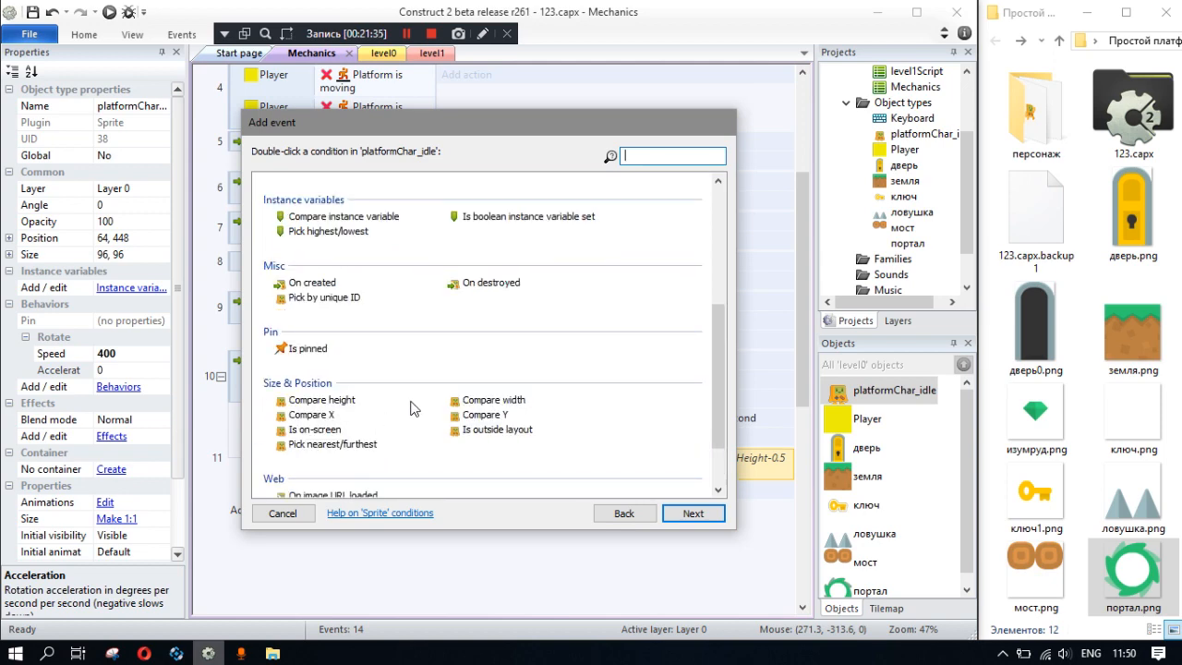
pyautogui.doubleClick(323, 400)
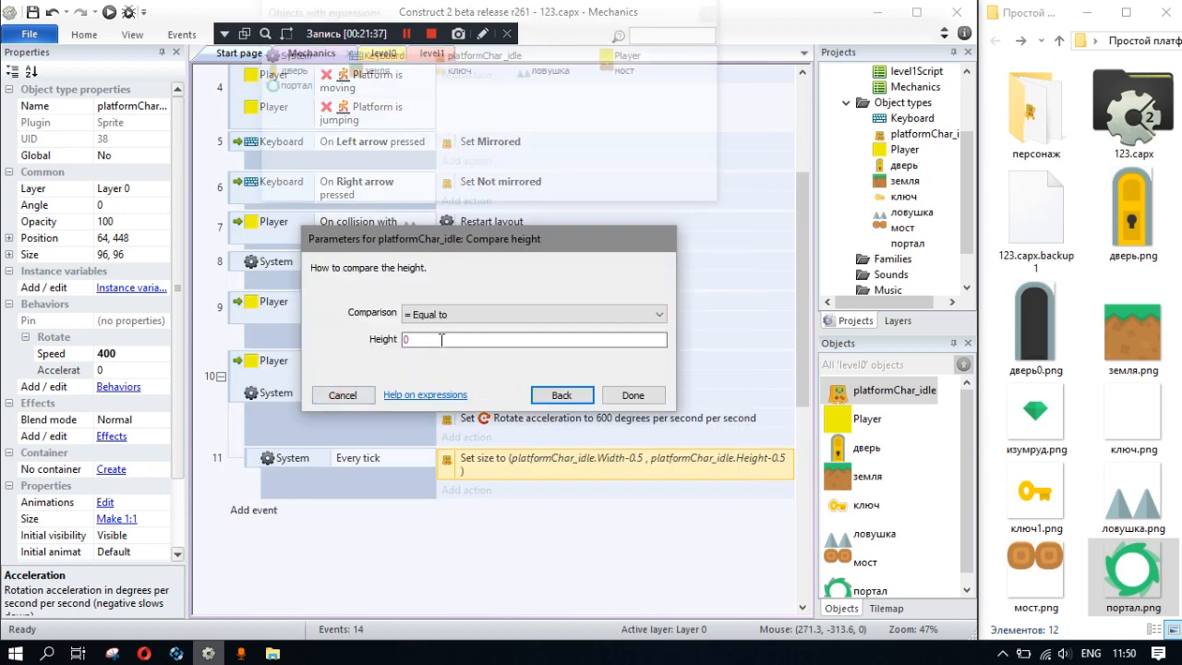
pyautogui.click(443, 314)
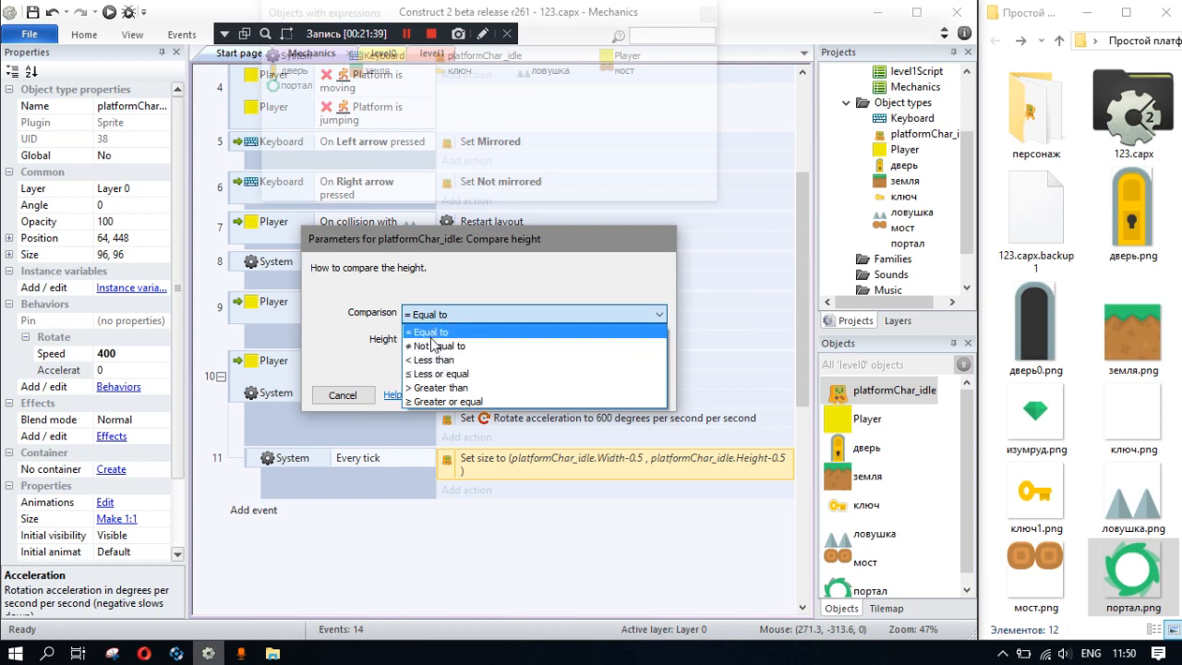
pyautogui.click(441, 373)
pyautogui.click(628, 395)
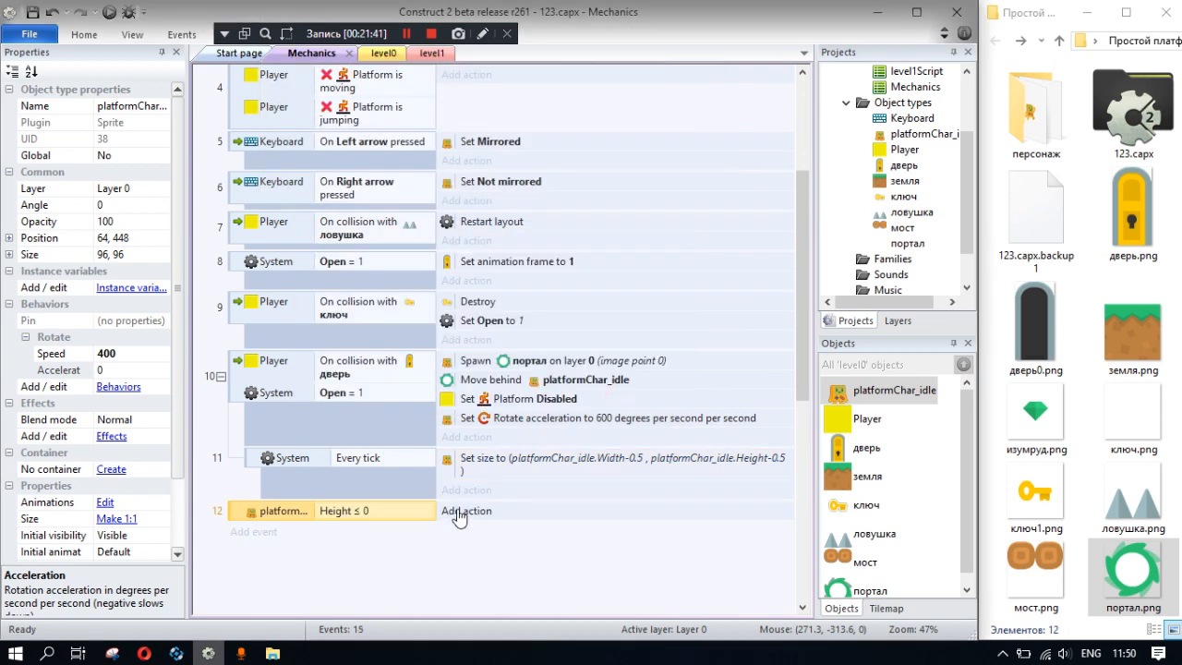
# - Add a System Go to layout action targeting level1 to the platformChar_idle Height ≤ 0 event
pyautogui.click(464, 513)
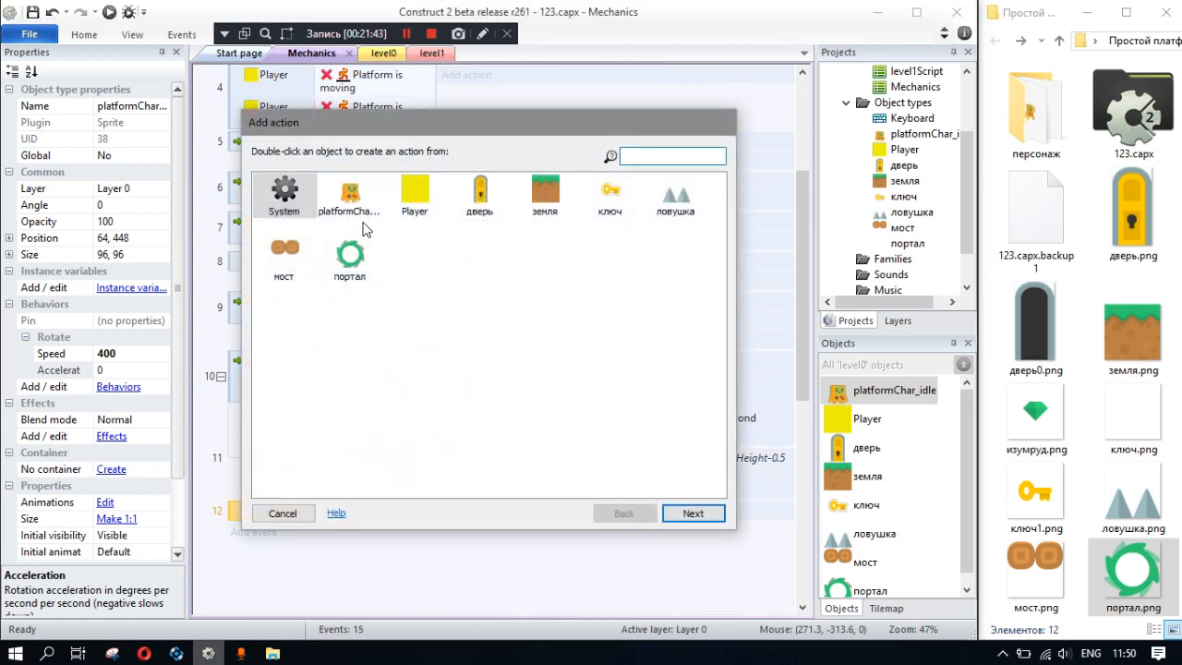
pyautogui.doubleClick(284, 194)
pyautogui.scroll(-10, 399, 365)
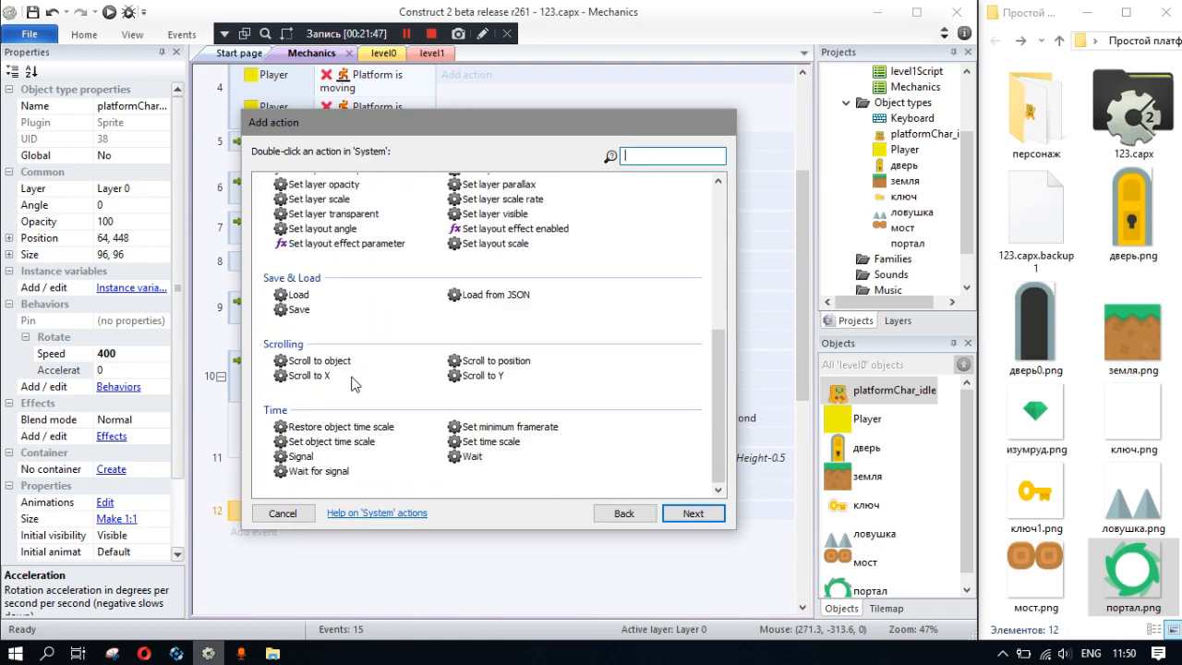
pyautogui.scroll(2, 349, 369)
pyautogui.scroll(-2, 351, 388)
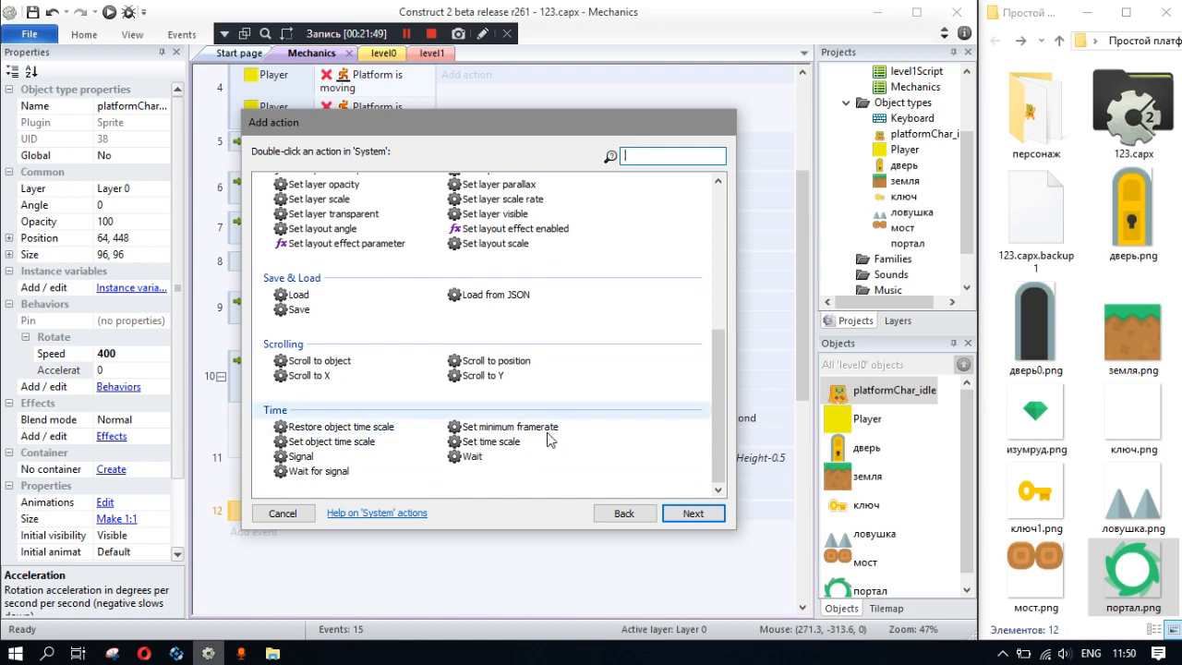
pyautogui.moveTo(713, 414); pyautogui.dragTo(713, 245)
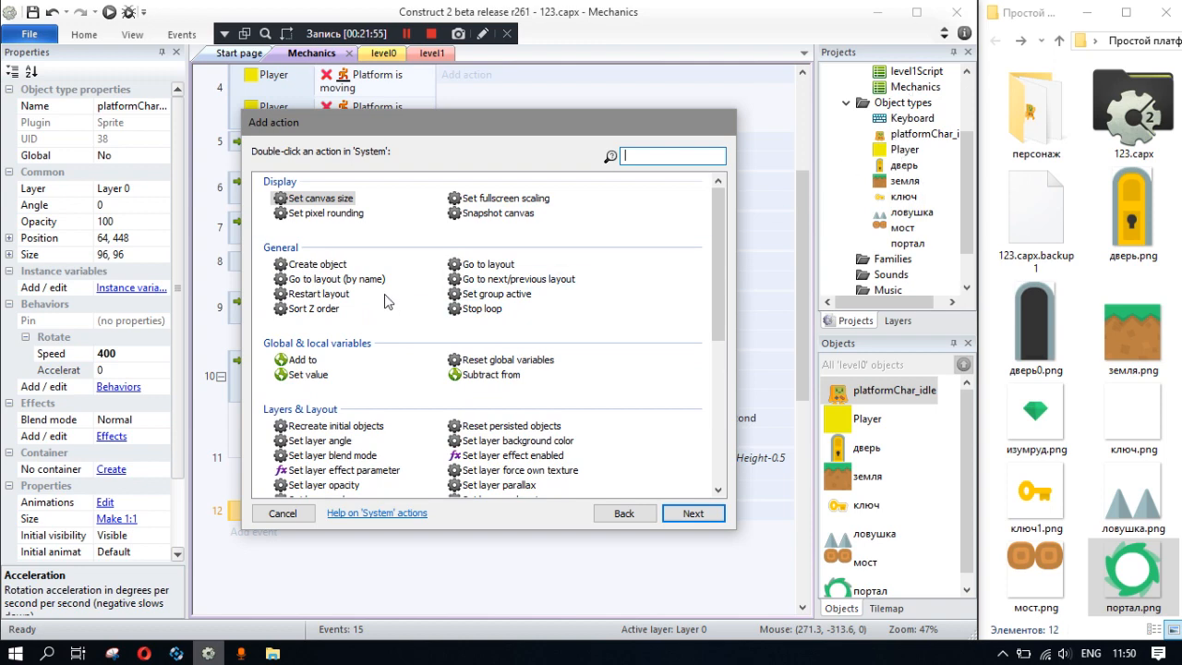
pyautogui.click(350, 280)
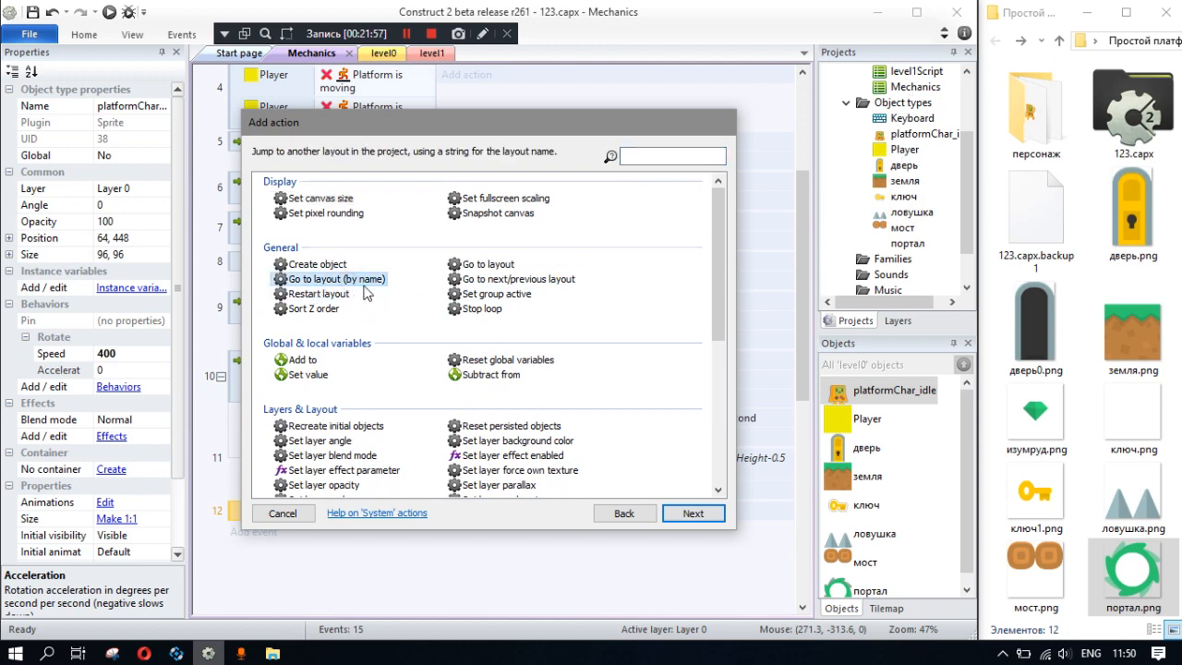
pyautogui.doubleClick(477, 268)
pyautogui.click(454, 314)
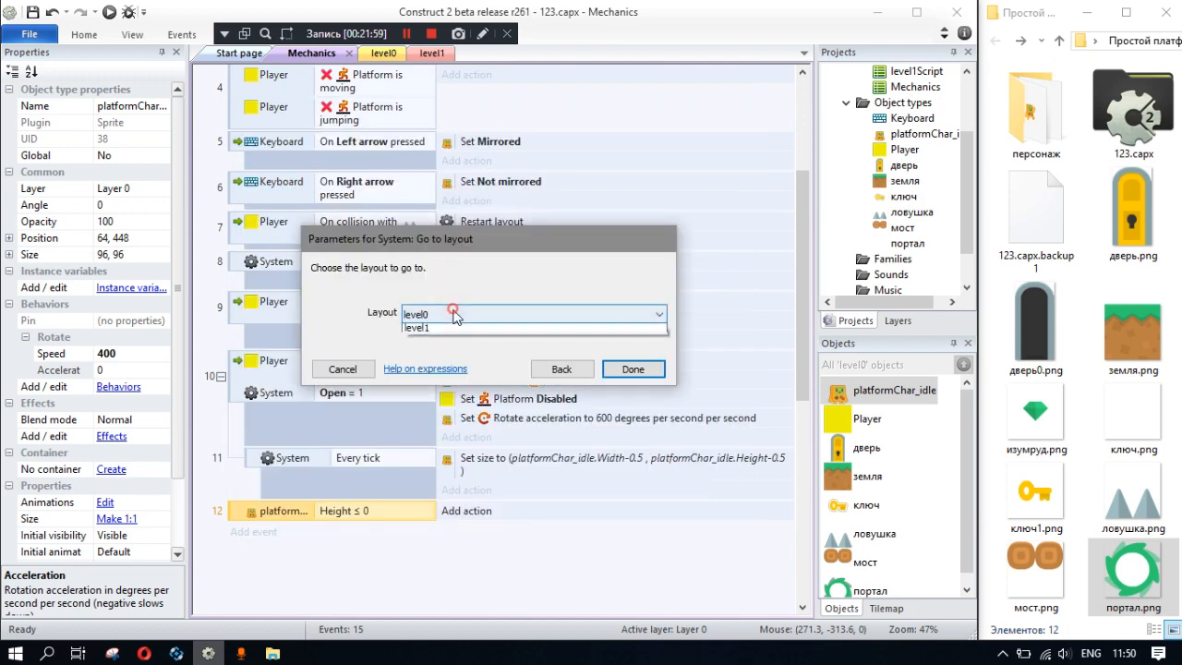
pyautogui.click(436, 343)
pyautogui.click(644, 369)
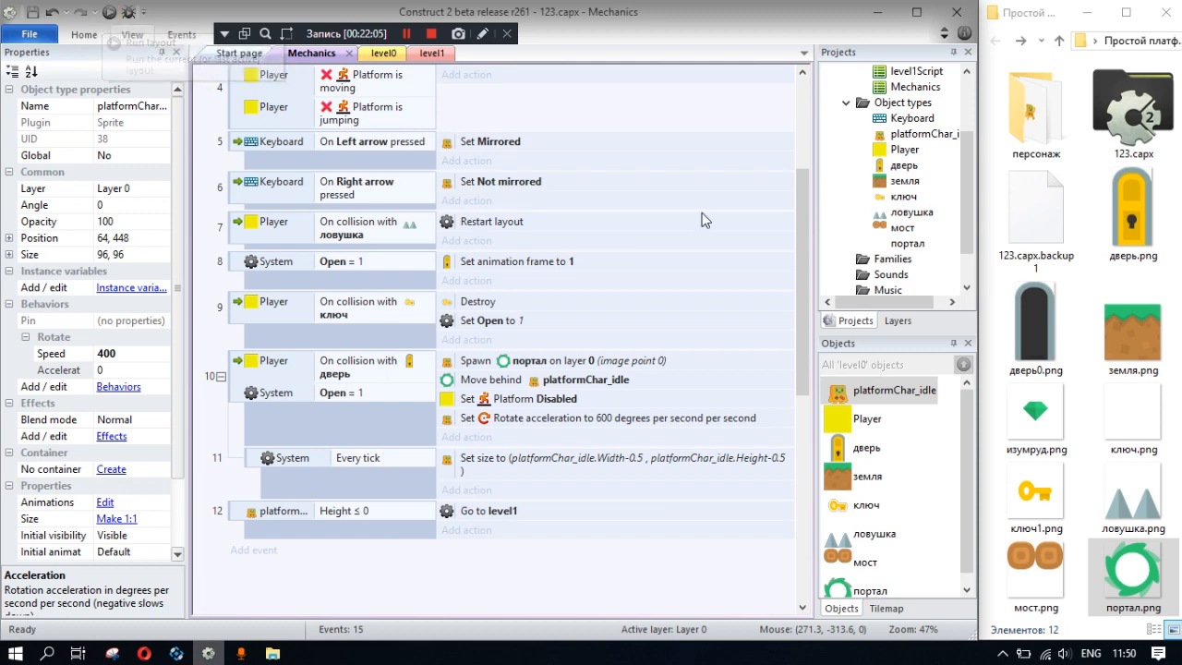
# - Open the level1 layout and place a земля tile in its bottom-left corner at about 32, 572
pyautogui.scroll(2, 887, 122)
pyautogui.doubleClick(900, 118)
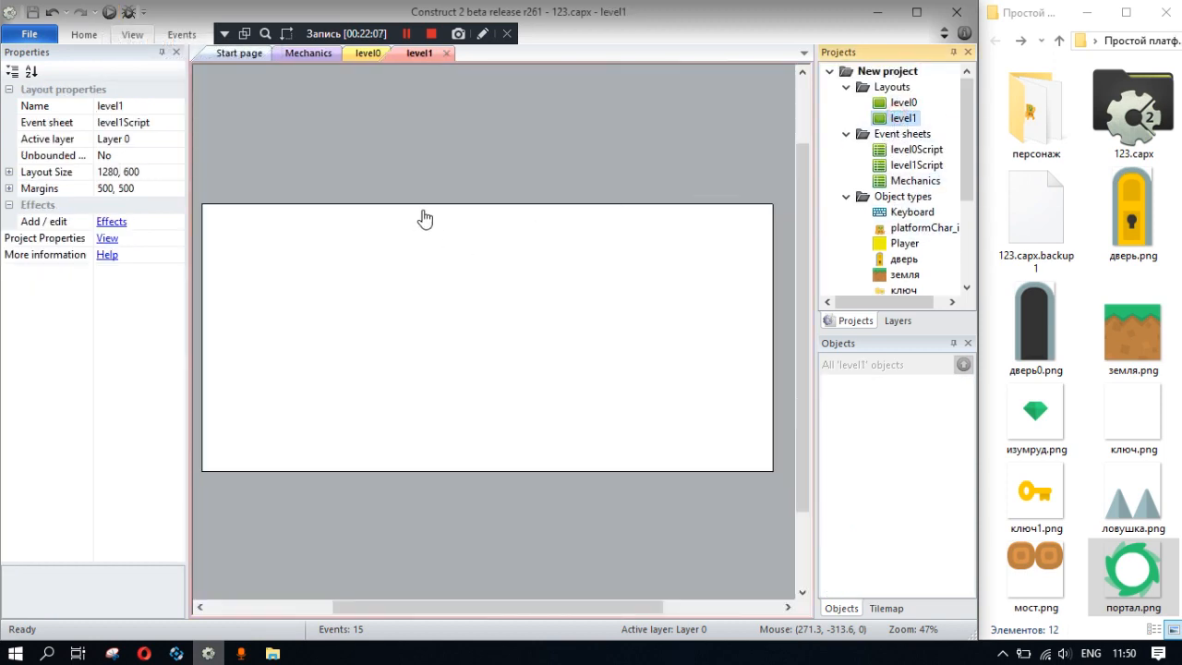
pyautogui.moveTo(428, 229); pyautogui.dragTo(511, 242, button='middle')
pyautogui.keyDown('ctrl'); pyautogui.scroll(-1, 481, 303); pyautogui.keyUp('ctrl')
pyautogui.moveTo(534, 335); pyautogui.dragTo(470, 304, button='middle')
pyautogui.moveTo(904, 277); pyautogui.dragTo(250, 443)
# - Copy the земля tile along the bottom edge of level1 into a row of eight tiles ending at 480, 576
pyautogui.click(130, 37)
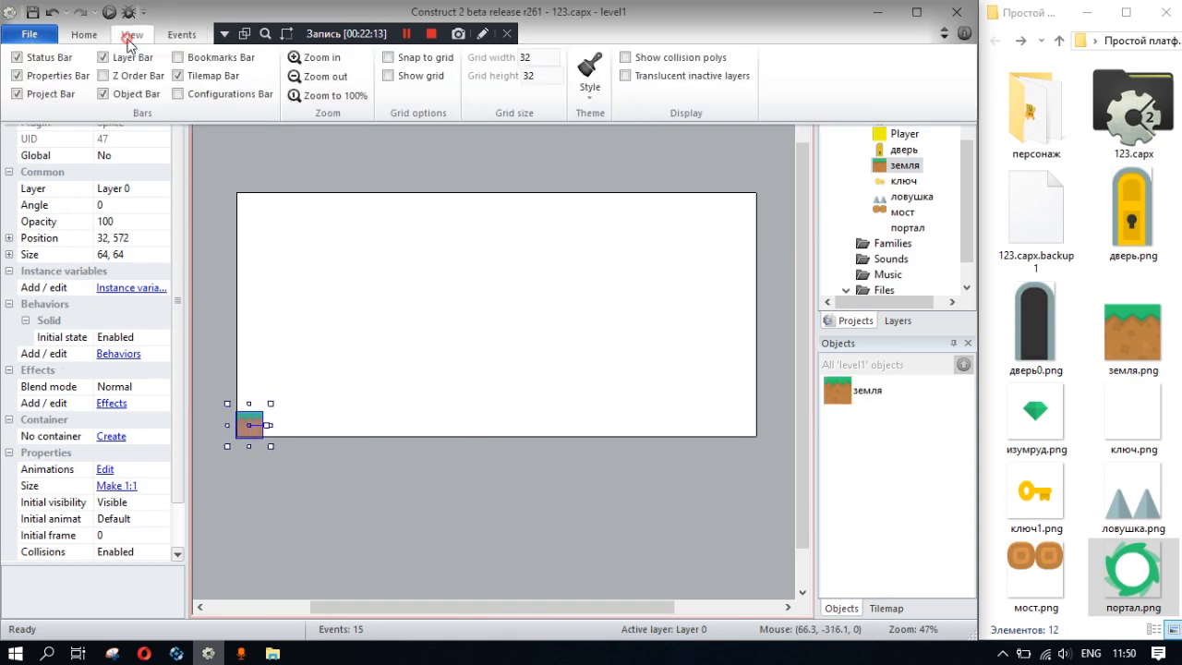
pyautogui.moveTo(536, 57); pyautogui.dragTo(516, 56)
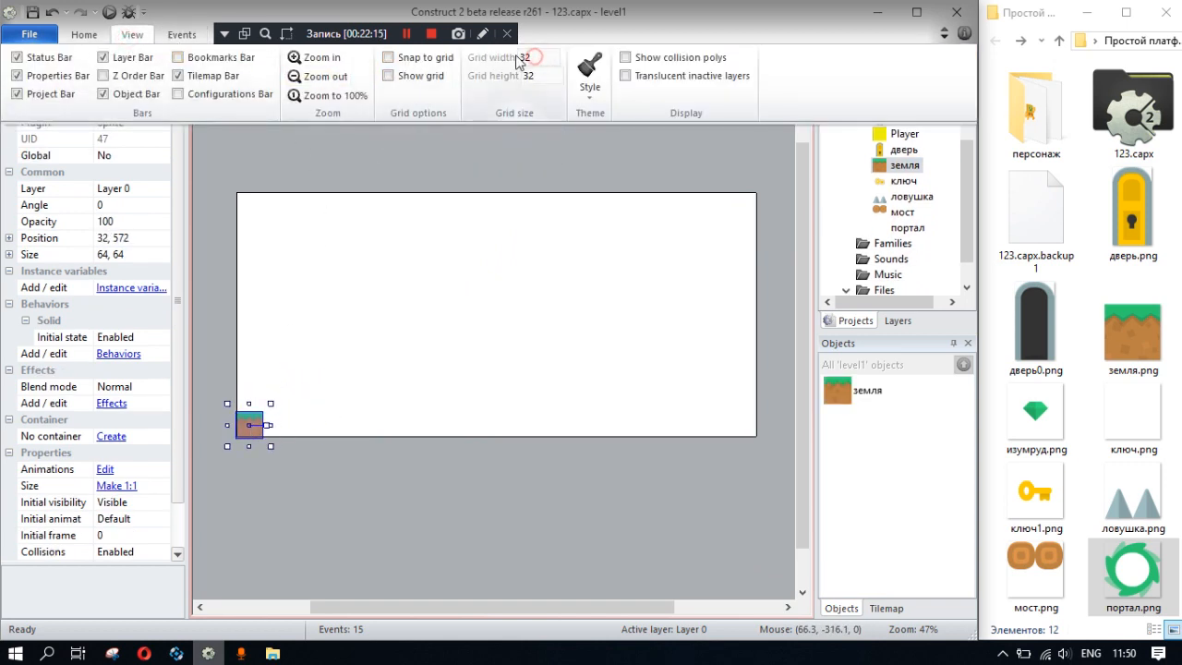
pyautogui.click(88, 37)
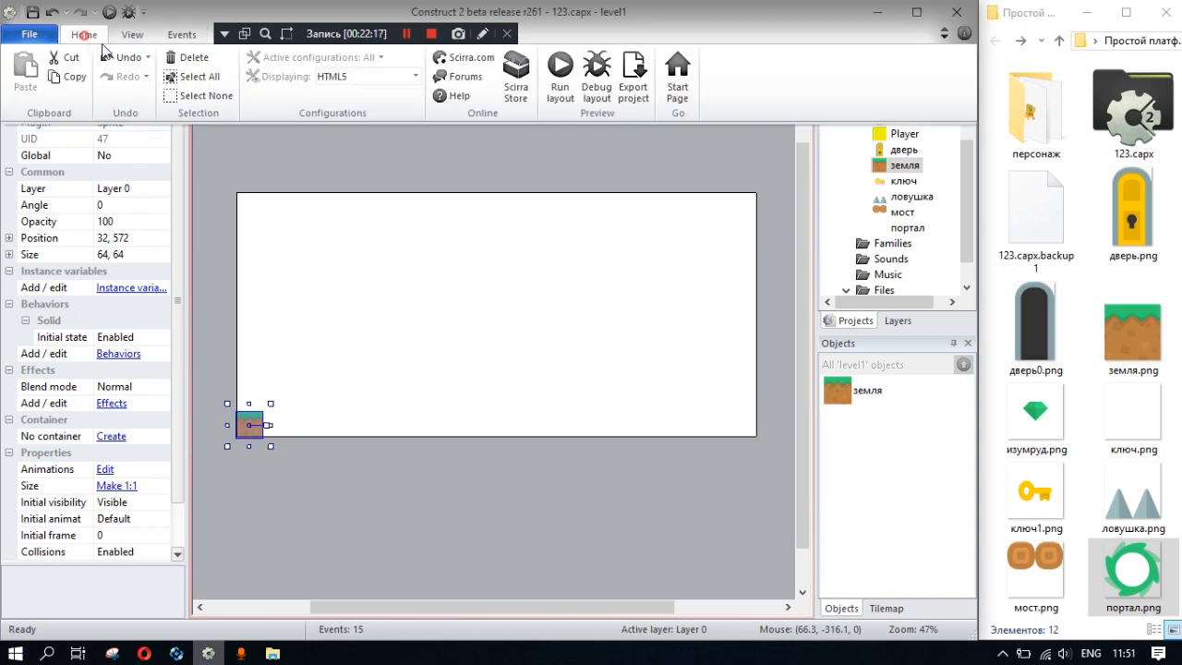
pyautogui.click(309, 341)
pyautogui.moveTo(256, 430); pyautogui.dragTo(439, 438)
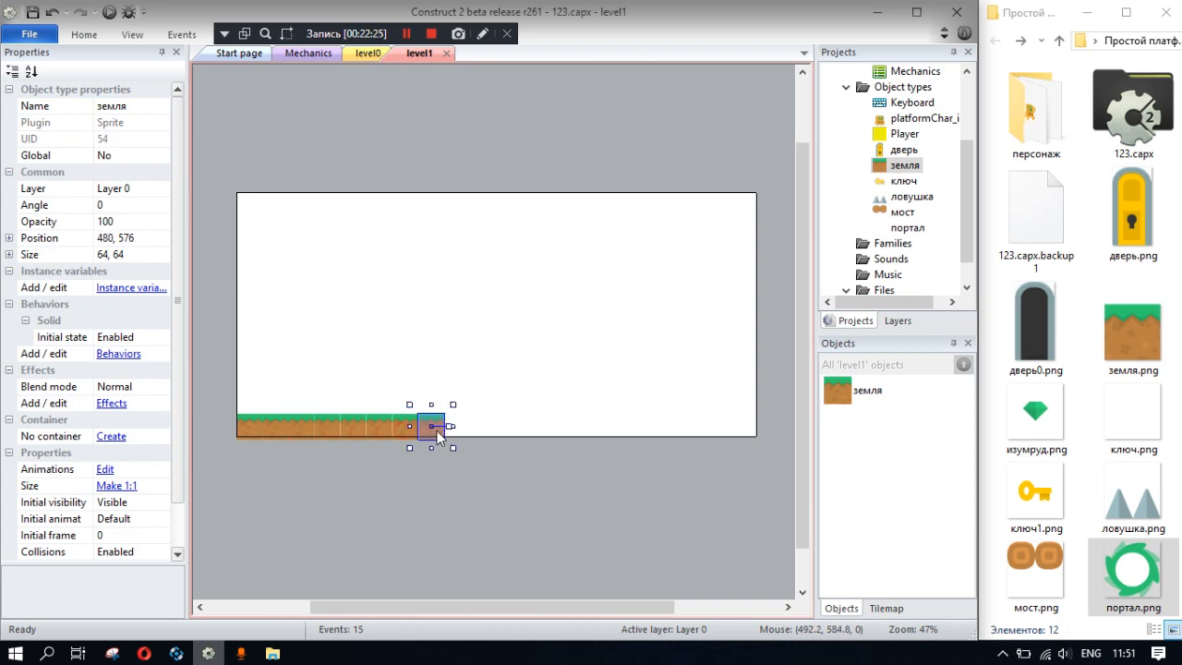
# - Place two ловушка traps side by side on the right end of level1's ground row
pyautogui.click(540, 388)
pyautogui.moveTo(499, 349); pyautogui.dragTo(527, 343, button='middle')
pyautogui.moveTo(905, 197); pyautogui.dragTo(454, 409)
pyautogui.click(581, 396)
pyautogui.click(480, 413)
pyautogui.click(576, 418)
pyautogui.moveTo(535, 377); pyautogui.dragTo(601, 387, button='middle')
# - Open the level0 layout, save the project and run the layout preview
pyautogui.scroll(3, 905, 120)
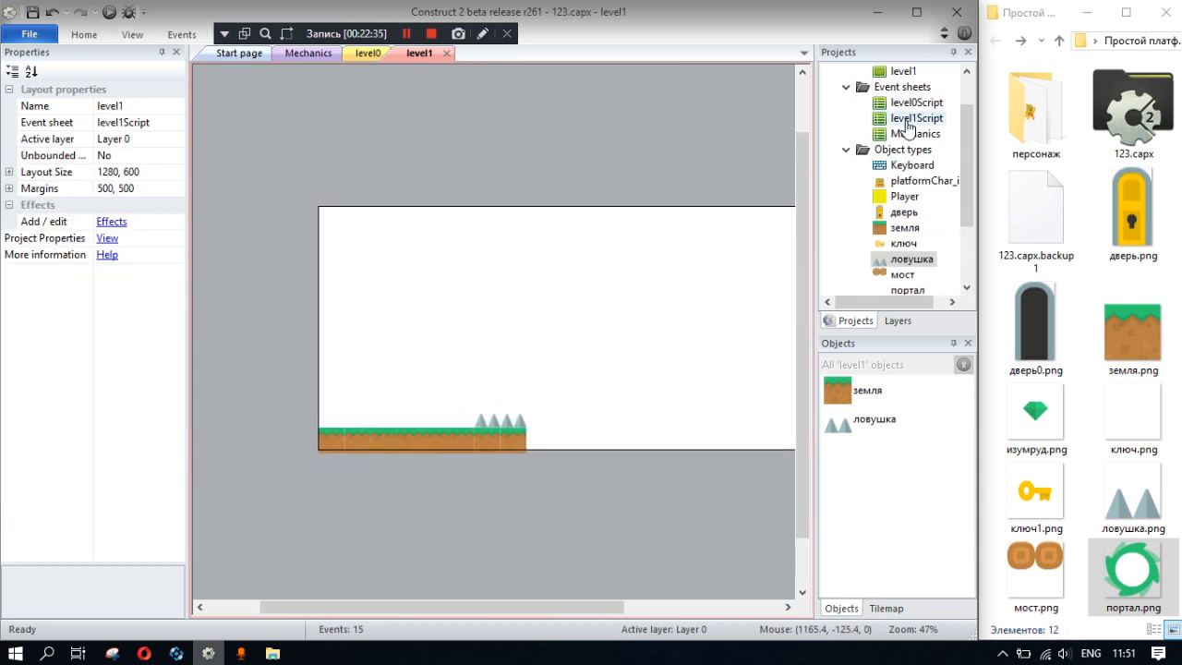
pyautogui.doubleClick(900, 107)
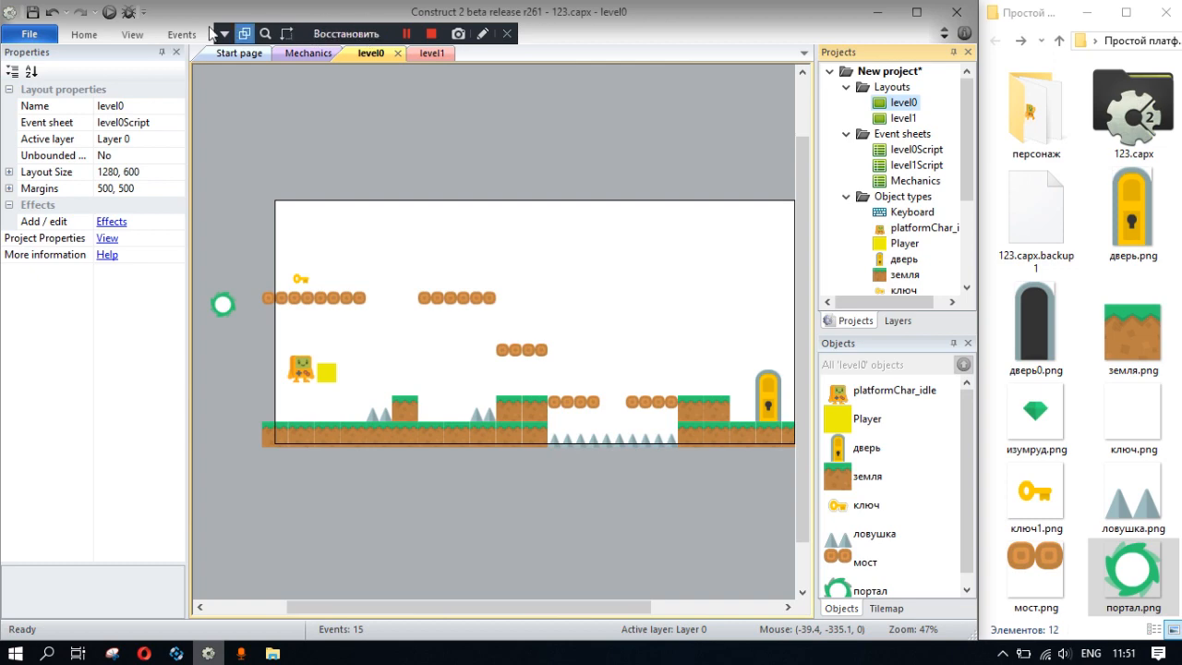
pyautogui.click(33, 13)
pyautogui.click(109, 12)
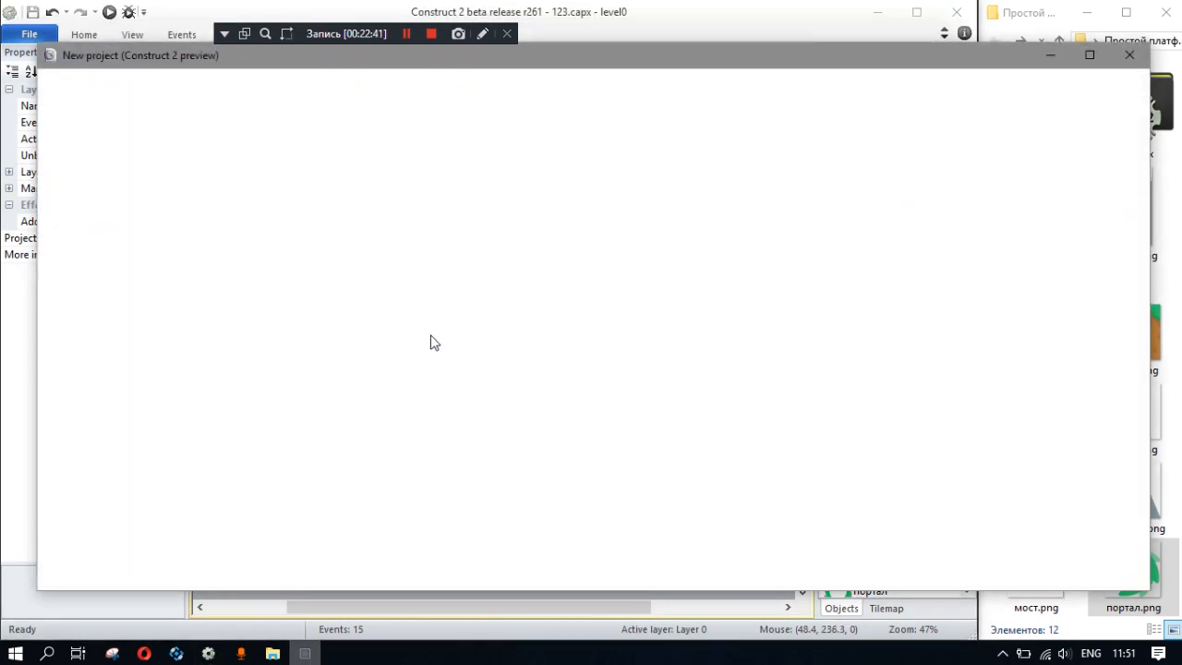
# - Play level0 by jumping over the traps and up the platforms to collect the key
pyautogui.press('Right')
pyautogui.press('Right')
pyautogui.press('Right')
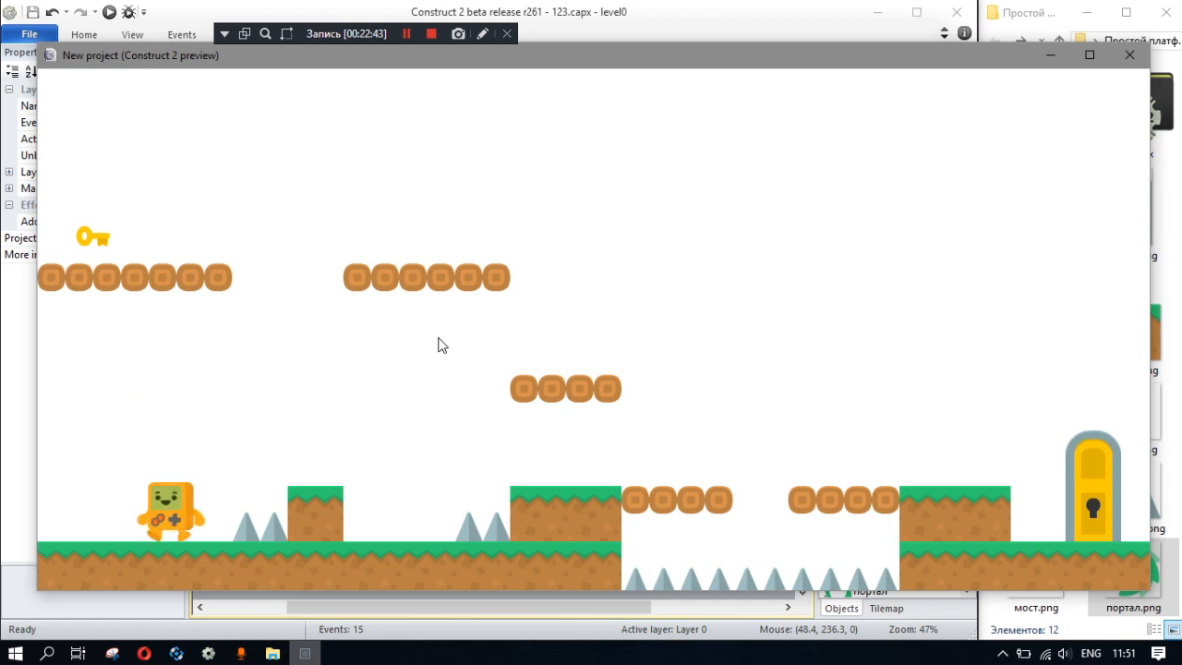
pyautogui.press('Right')
pyautogui.press('Up')
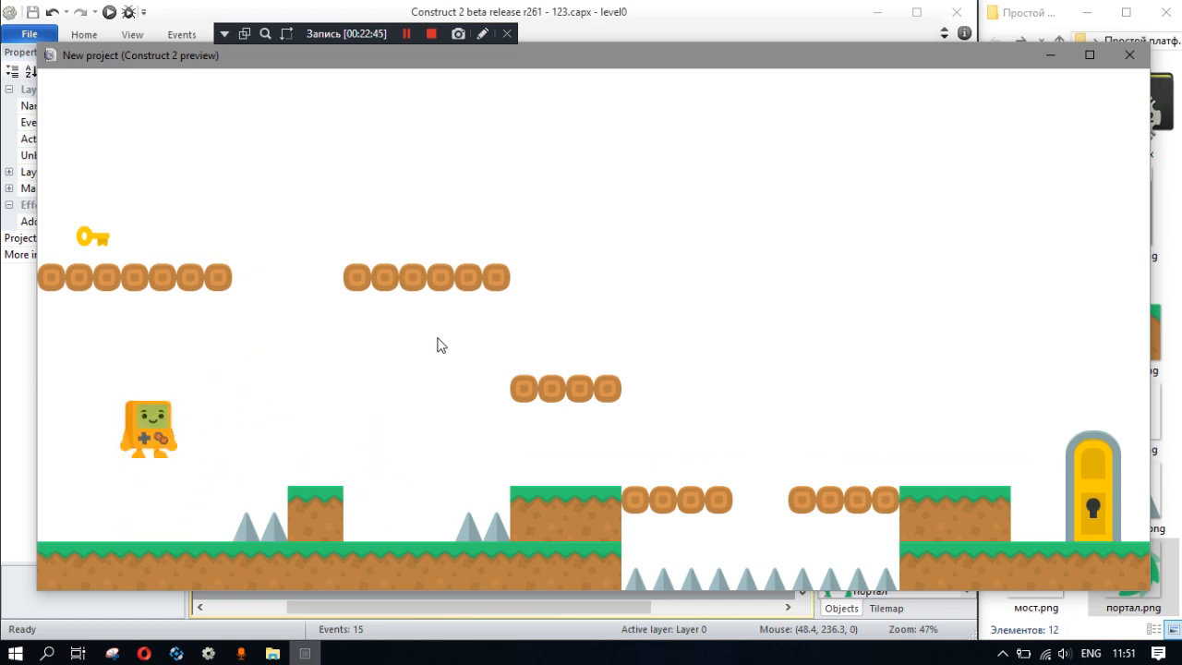
pyautogui.press('Right')
pyautogui.press('Up')
pyautogui.press('Up')
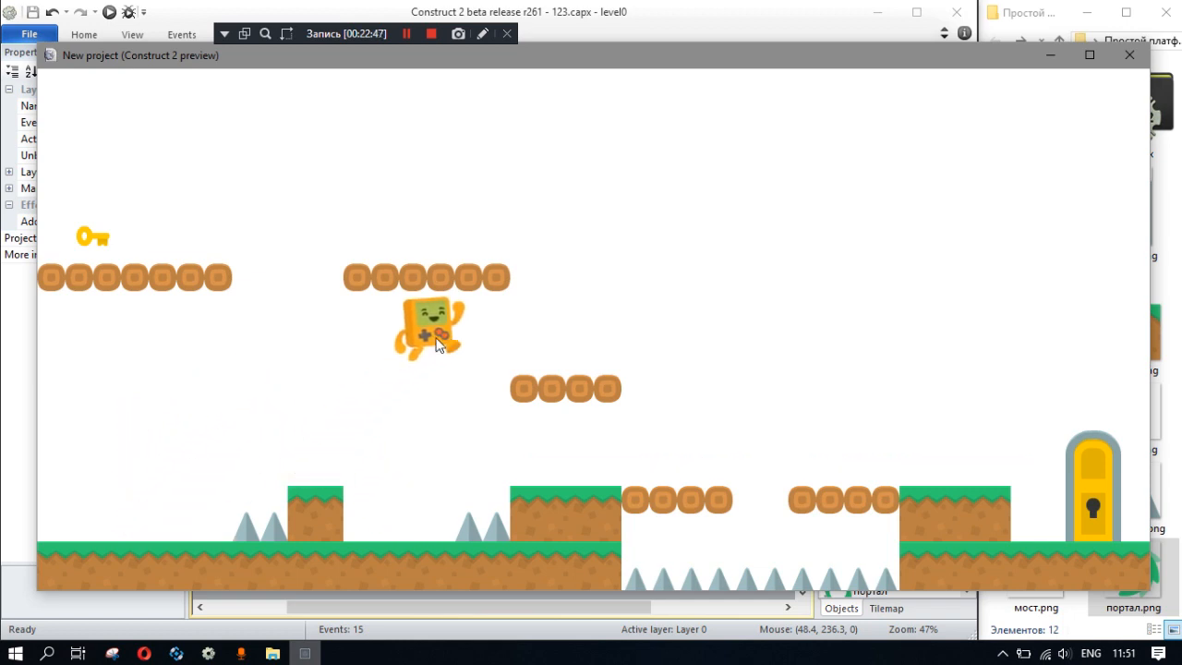
pyautogui.press('Up')
pyautogui.press('Left')
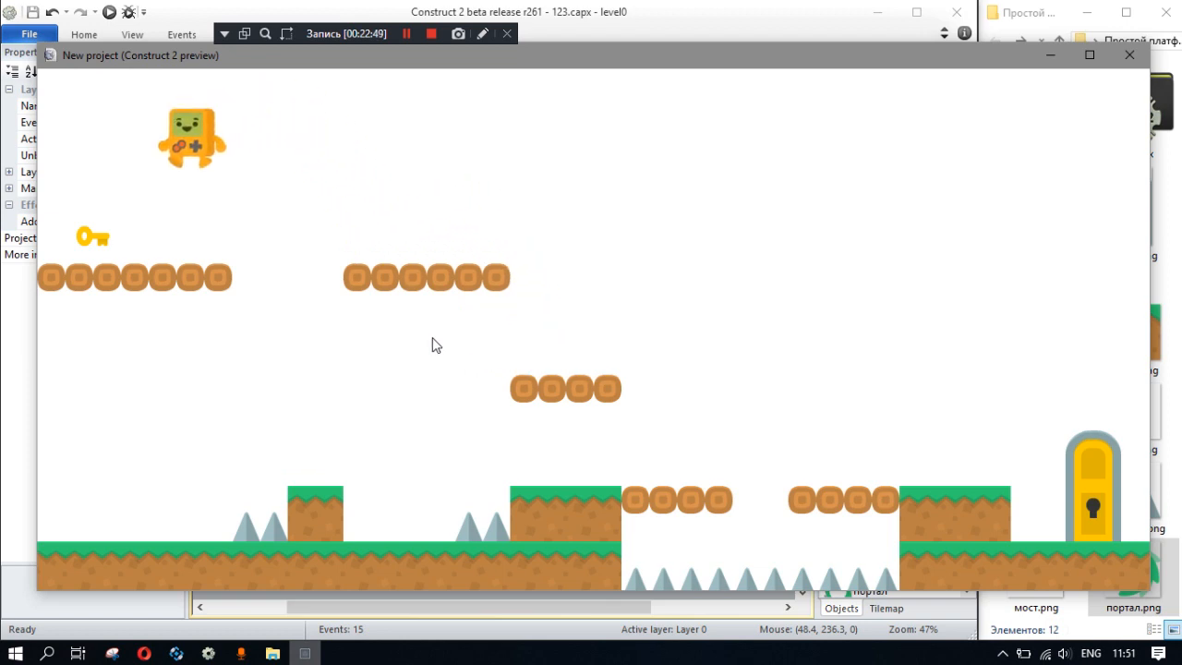
# - Guide the character back across the platforms to the open door to test the portal, and close the preview
pyautogui.press('Right')
pyautogui.press('Up')
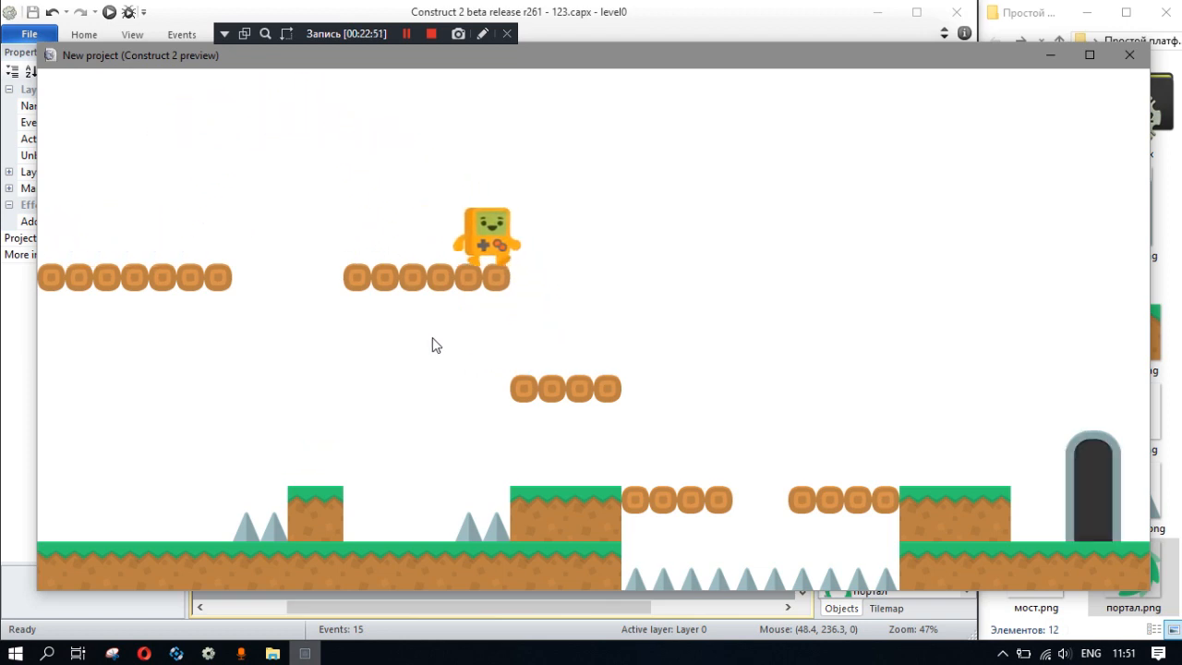
pyautogui.press('Right')
pyautogui.press('Up')
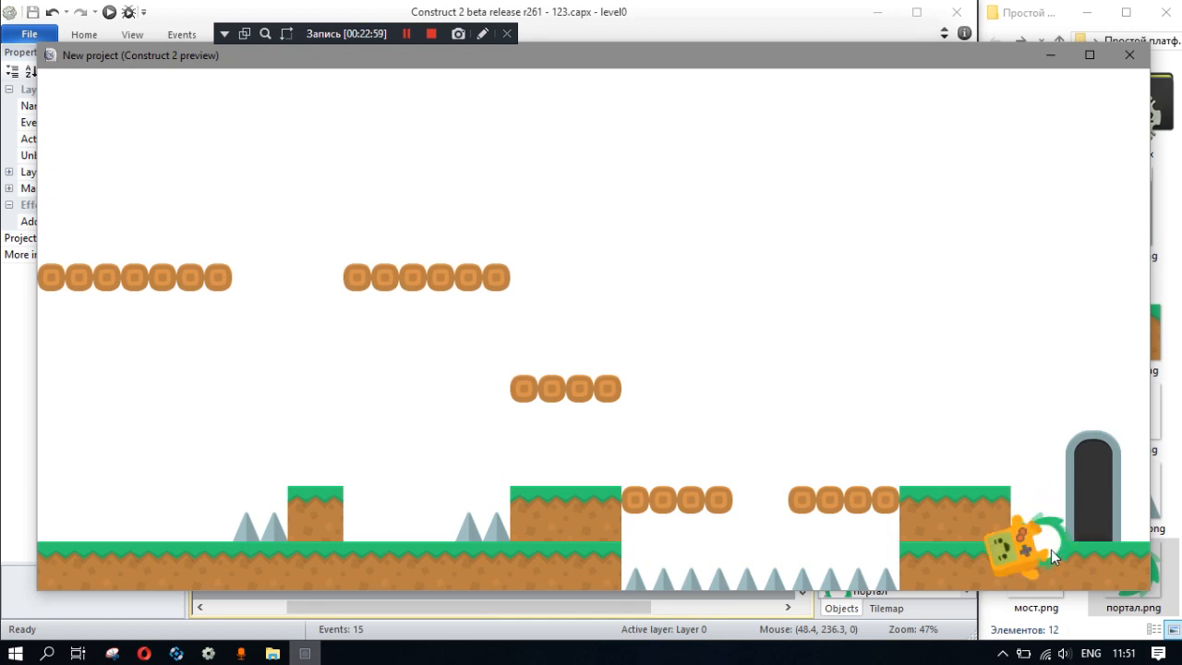
pyautogui.click(1130, 55)
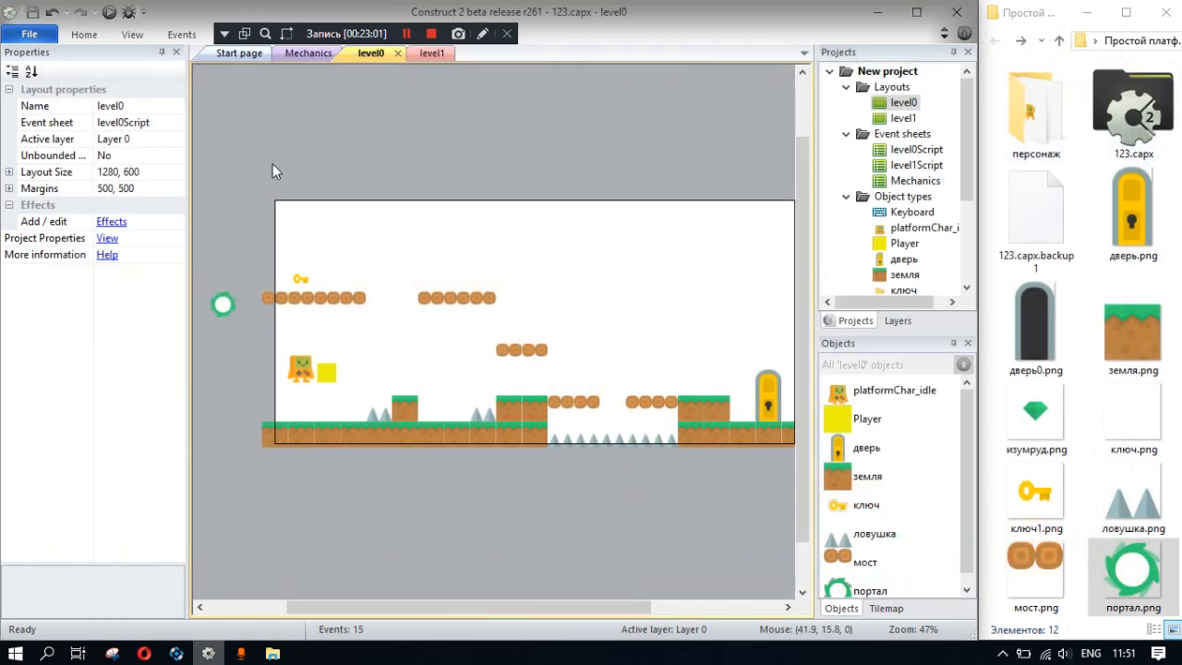
# - In the Mechanics sheet, change the Set size action to platformChar_idle.Width-2 and platformChar_idle.Height-2
pyautogui.click(432, 53)
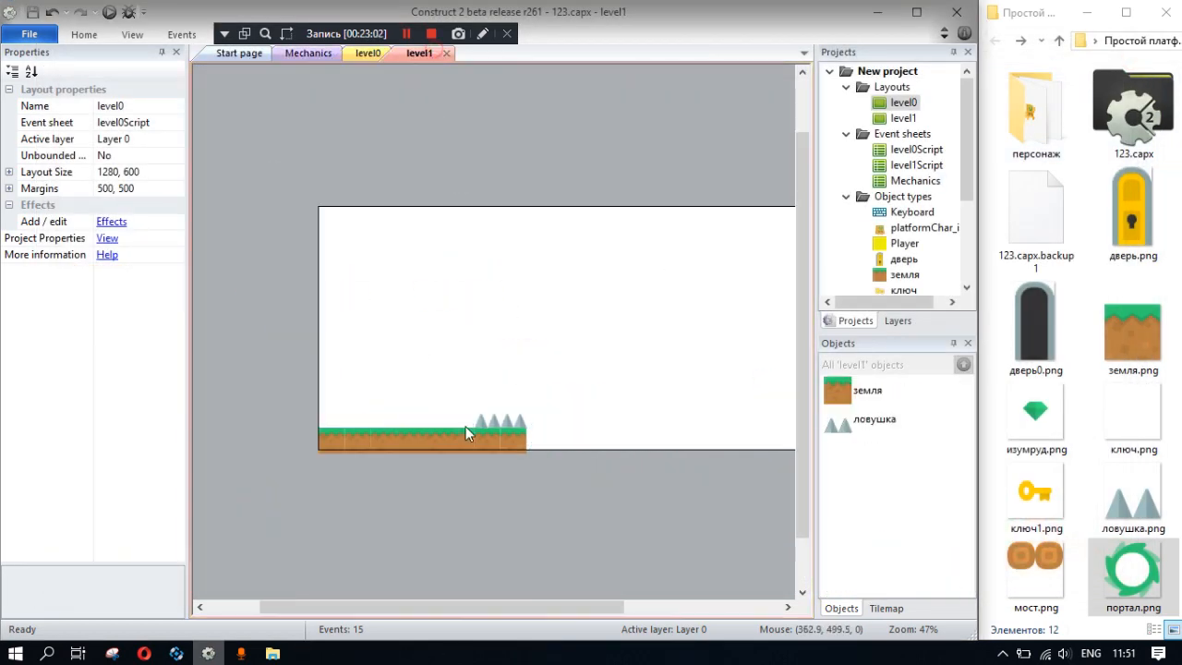
pyautogui.click(310, 53)
pyautogui.doubleClick(665, 459)
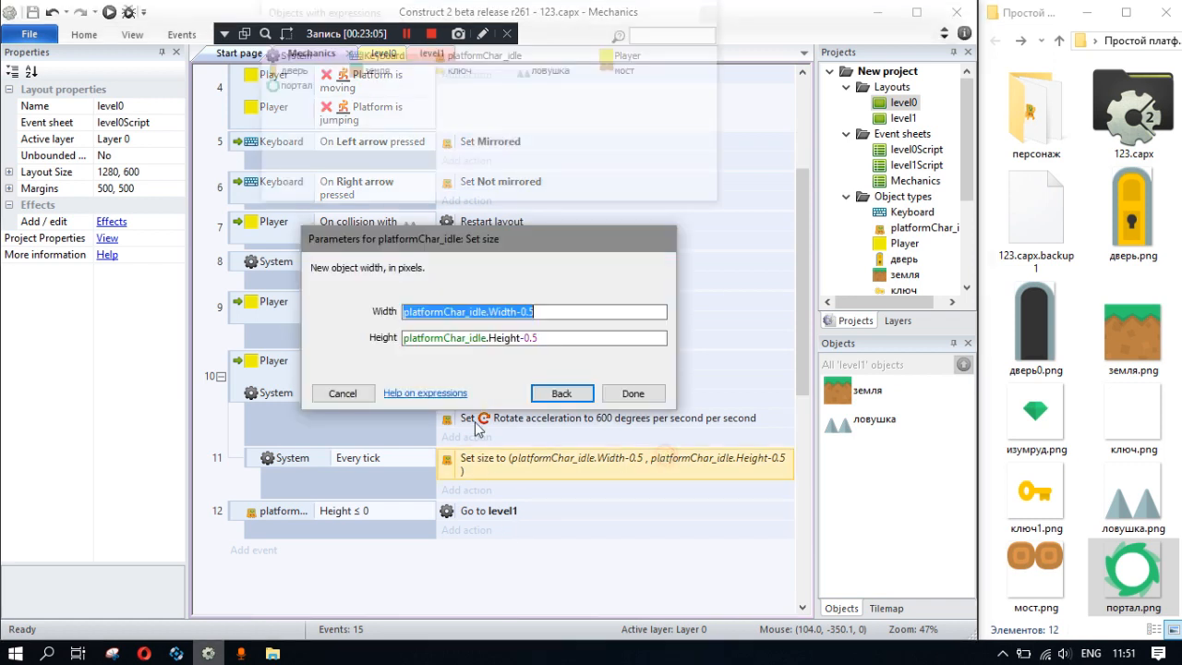
pyautogui.moveTo(537, 312); pyautogui.dragTo(520, 338)
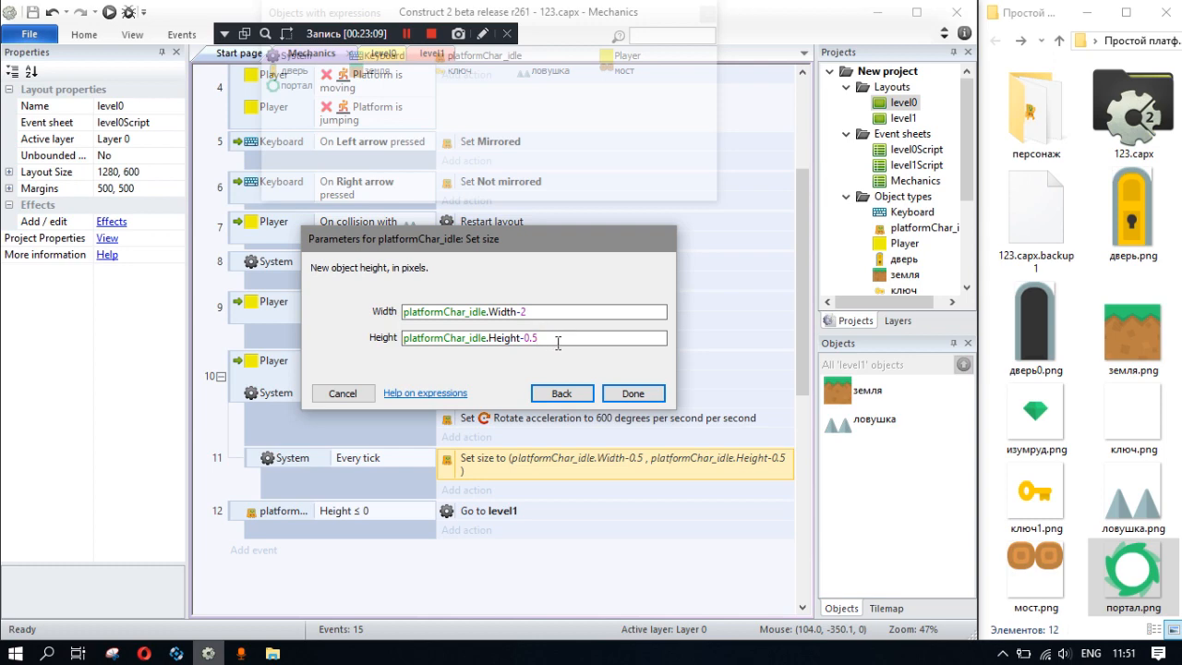
pyautogui.press('BackSpace')
pyautogui.write('2')
pyautogui.click(643, 394)
# - Run a preview from the Mechanics sheet, close it and switch to the level0 layout
pyautogui.click(107, 14)
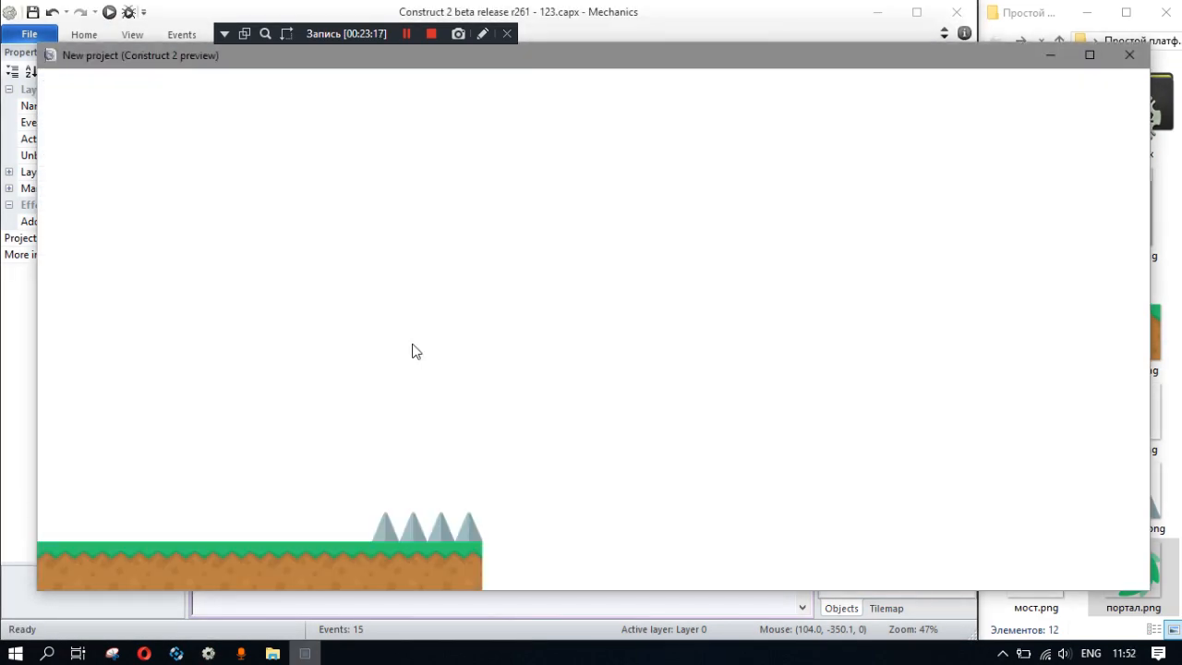
pyautogui.click(1129, 54)
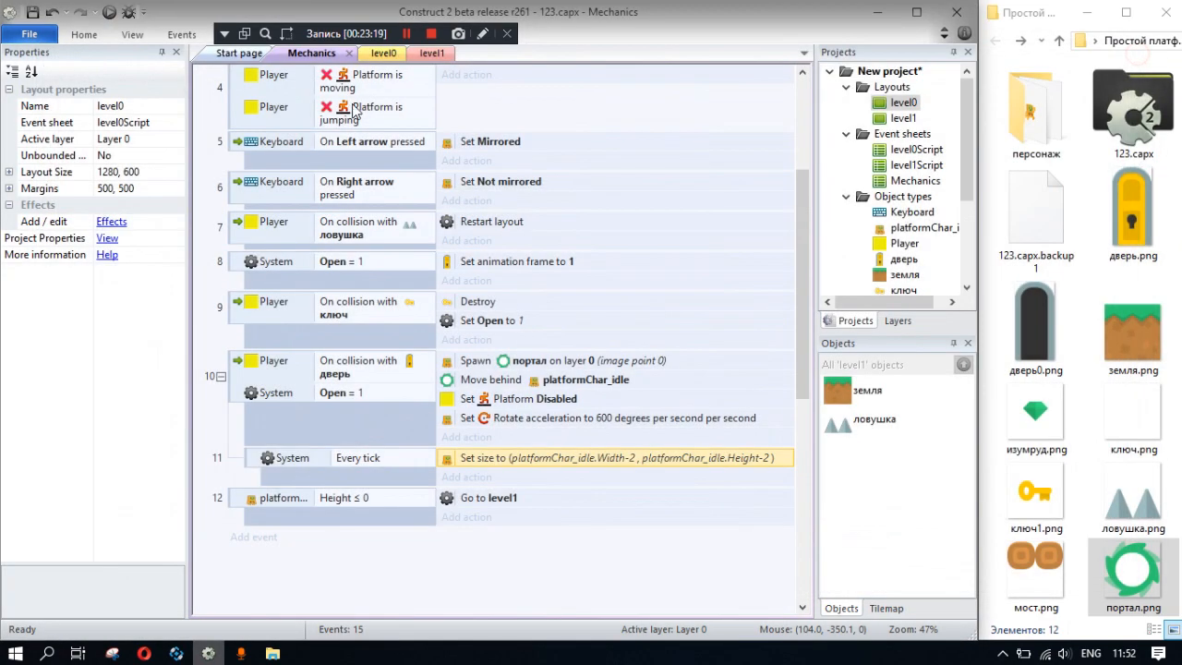
pyautogui.click(371, 54)
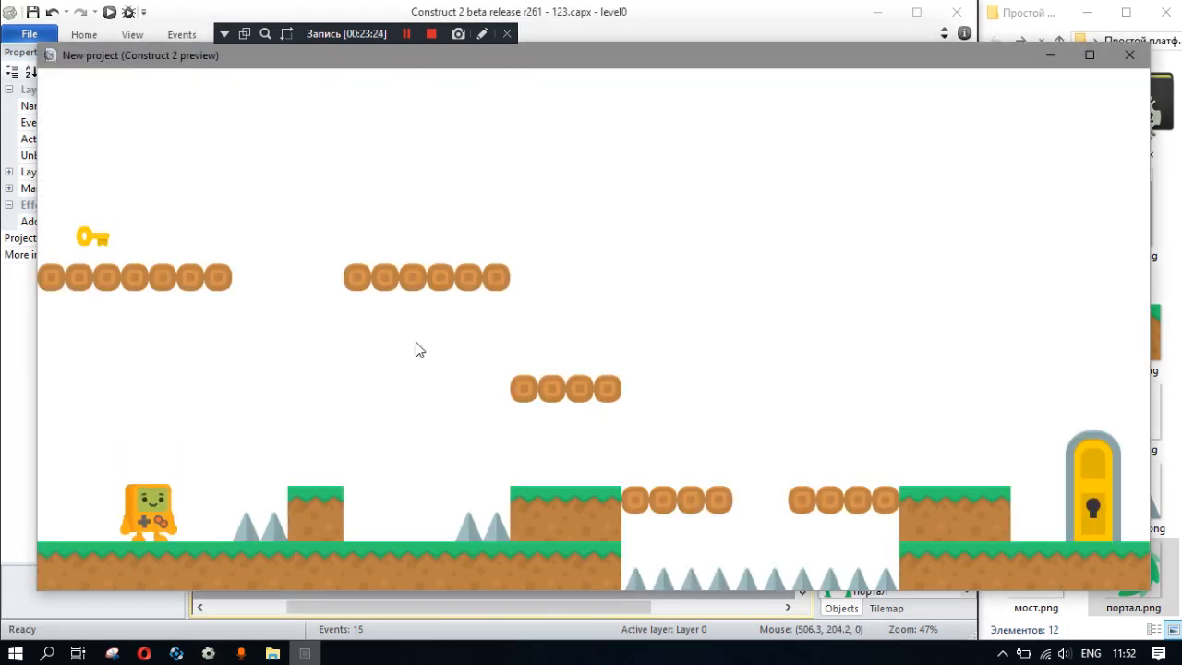
# - Play level0 in the preview, collecting the key and reaching the door to test the faster shrinking, and close the preview
pyautogui.click(373, 356)
pyautogui.press('Right')
pyautogui.press('Up')
pyautogui.press('Left')
pyautogui.press('Right')
pyautogui.press('Up')
pyautogui.press('Left')
pyautogui.press('Up')
pyautogui.press('Up')
pyautogui.press('Right')
pyautogui.press('Up')
pyautogui.press('Up')
pyautogui.press('Right')
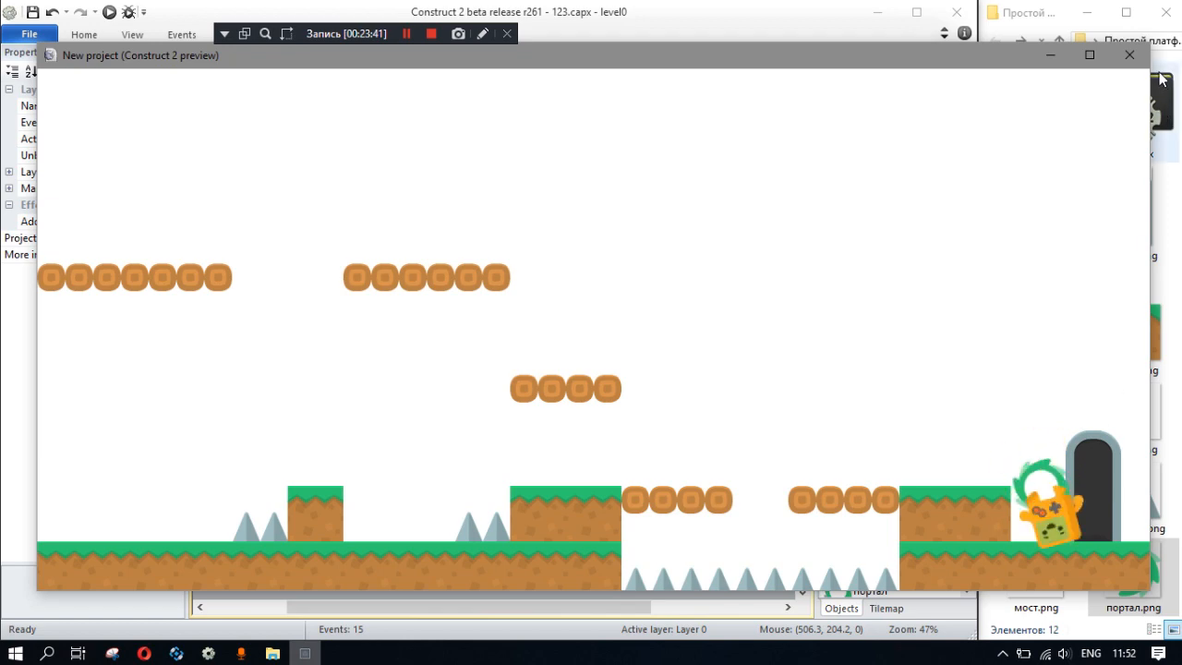
pyautogui.click(1129, 54)
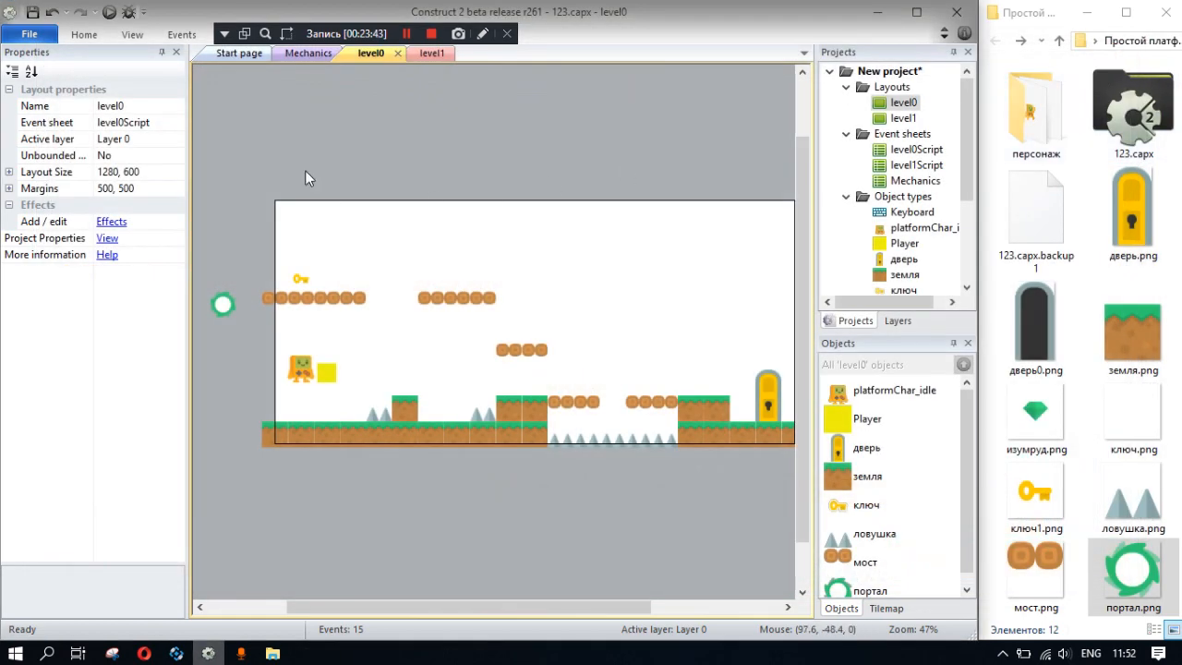
# - Return to the Mechanics event sheet
pyautogui.click(440, 55)
pyautogui.click(365, 53)
pyautogui.click(298, 53)
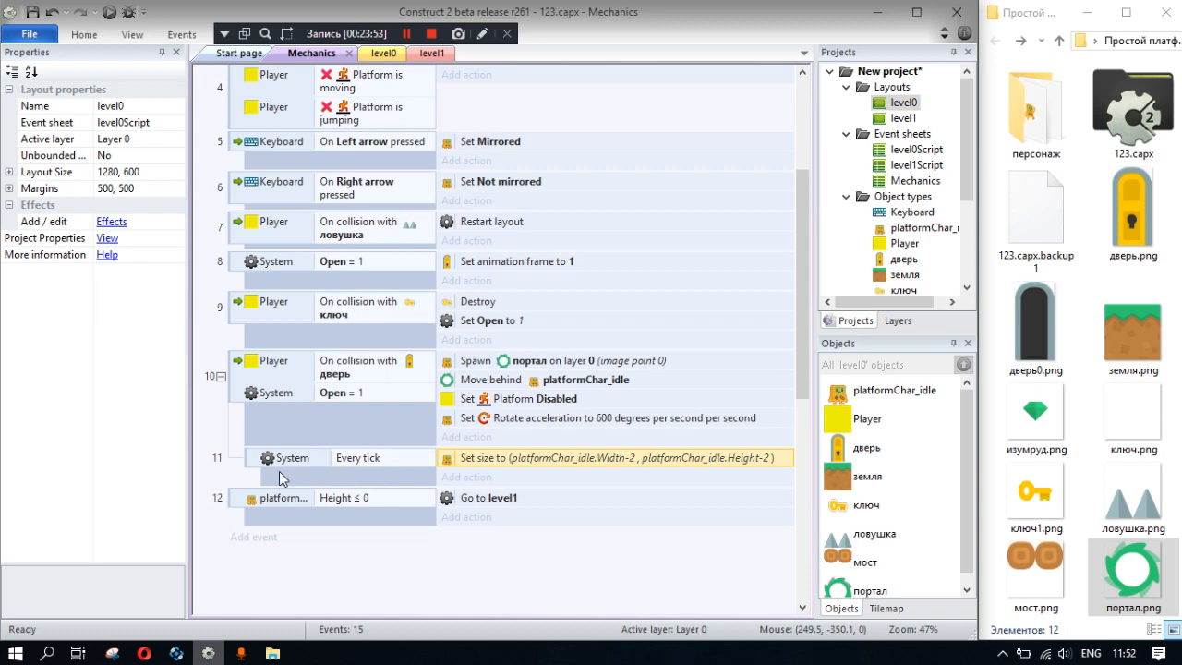
pyautogui.click(235, 535)
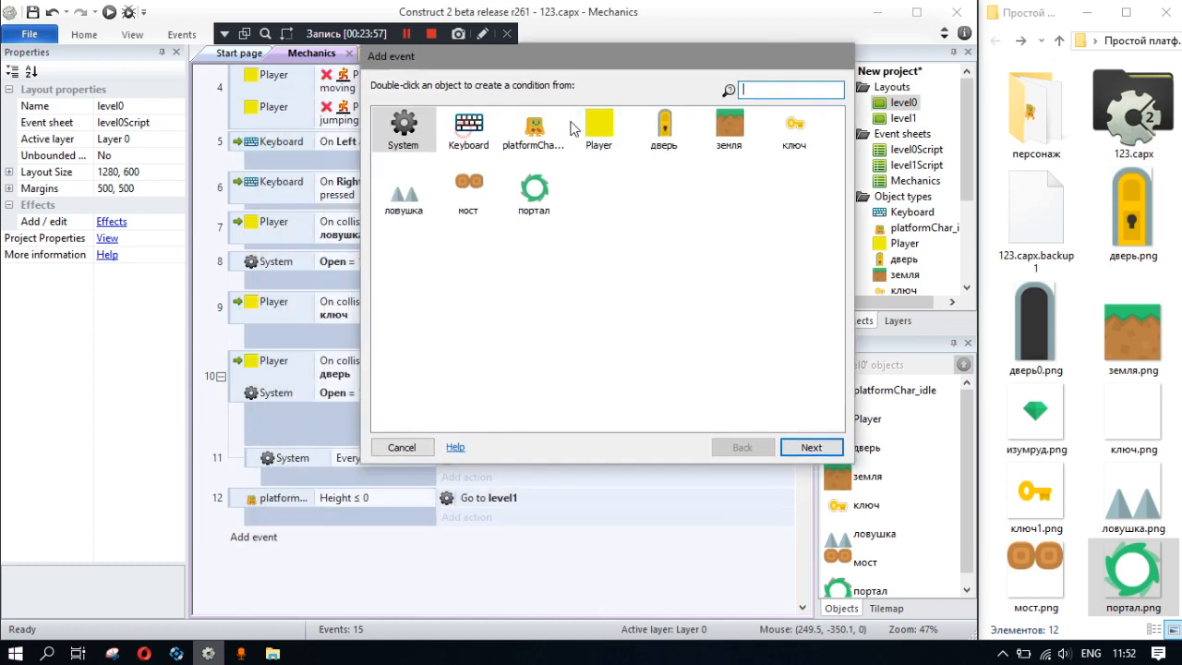
pyautogui.doubleClick(533, 130)
pyautogui.scroll(-5, 589, 318)
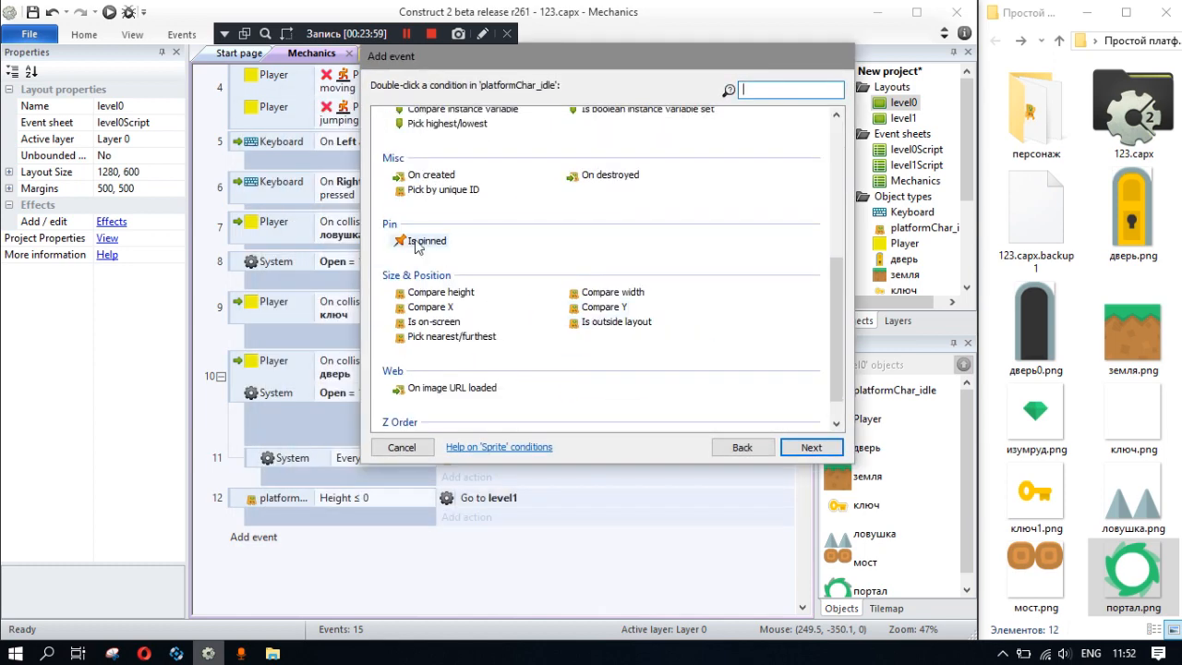
pyautogui.scroll(-1, 420, 249)
pyautogui.scroll(9, 505, 367)
pyautogui.scroll(-8, 510, 367)
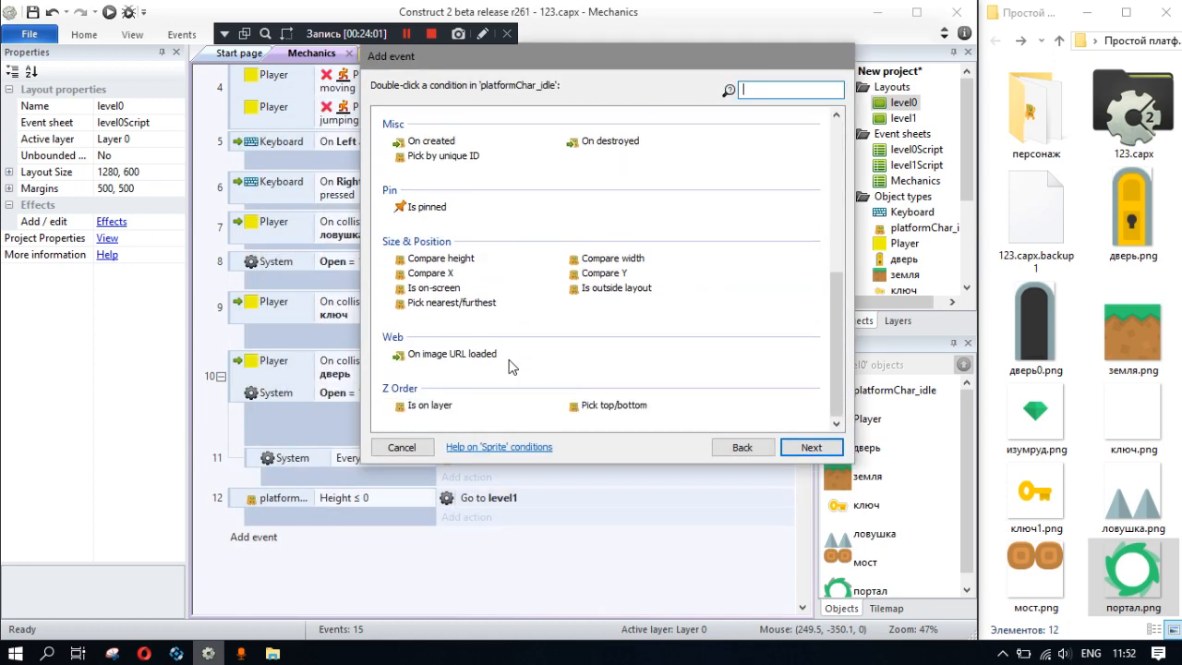
pyautogui.scroll(3, 511, 367)
pyautogui.scroll(-4, 573, 392)
pyautogui.click(744, 447)
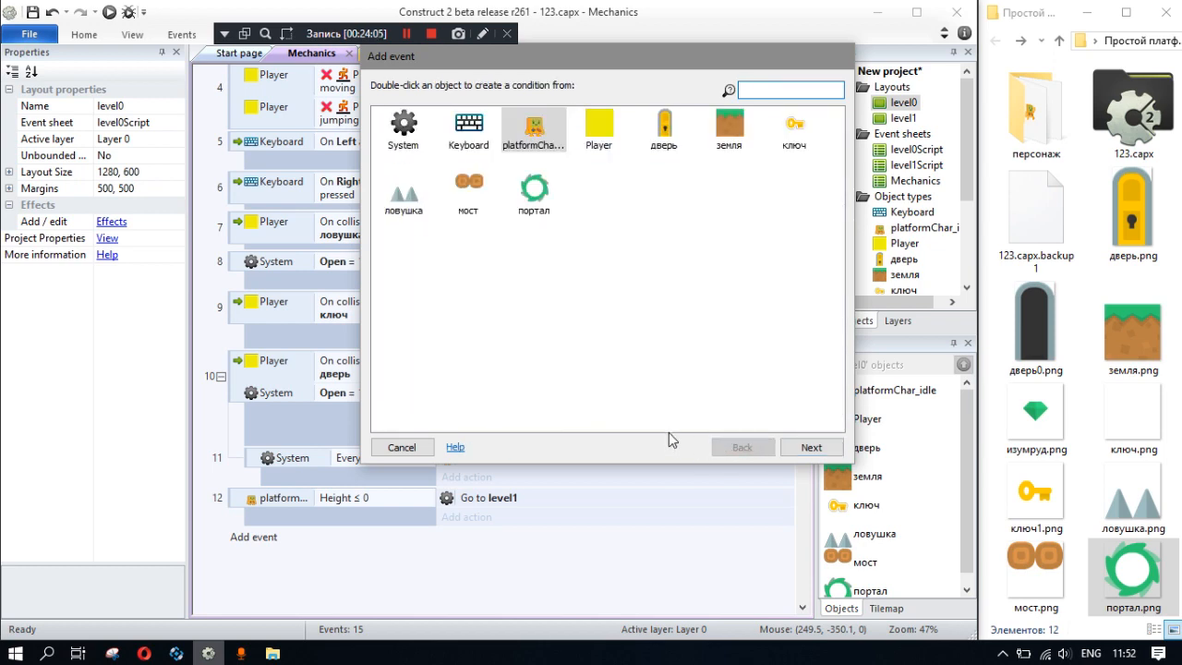
pyautogui.doubleClick(600, 129)
pyautogui.scroll(-5, 573, 323)
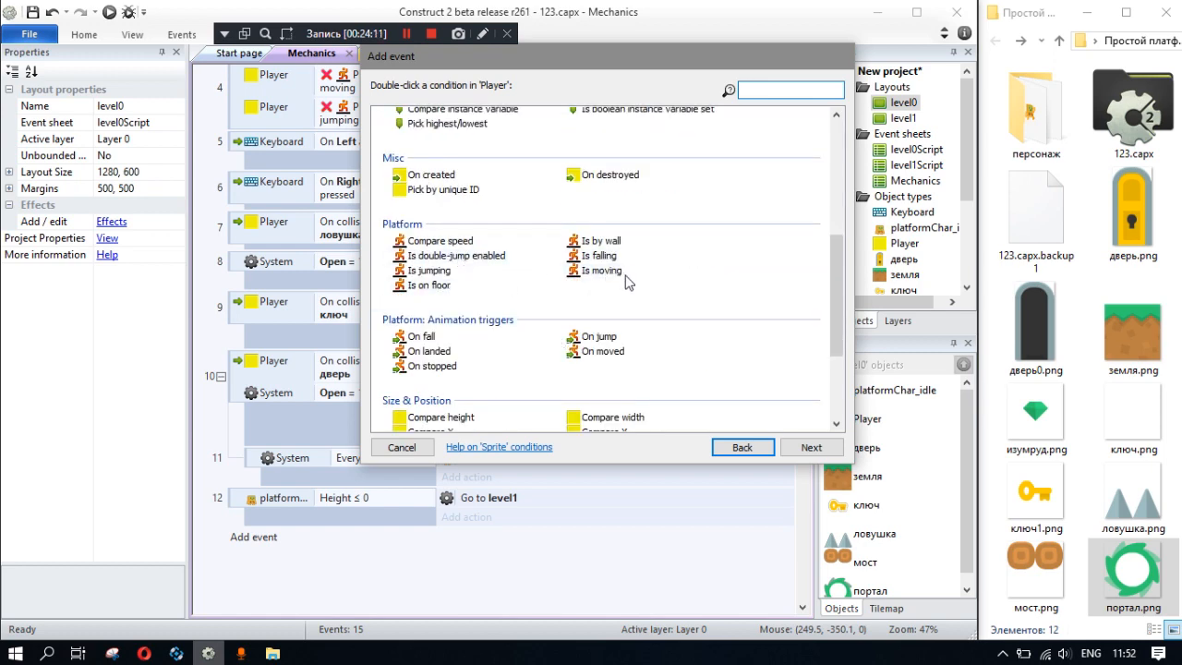
pyautogui.scroll(-2, 642, 283)
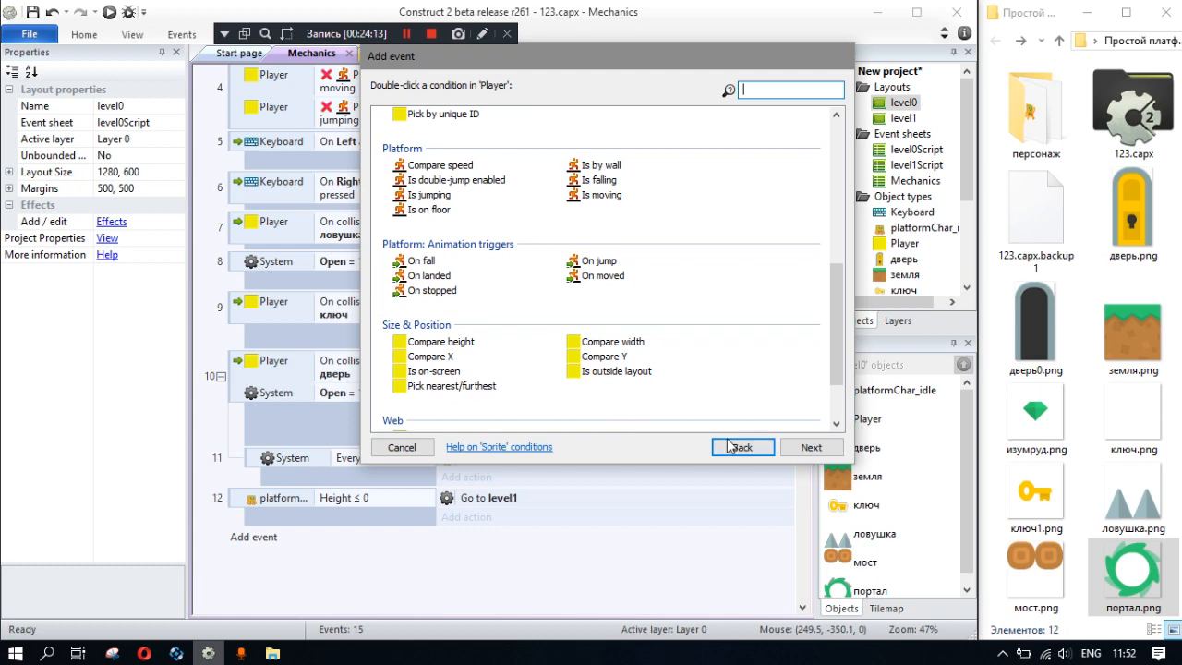
pyautogui.scroll(-2, 693, 442)
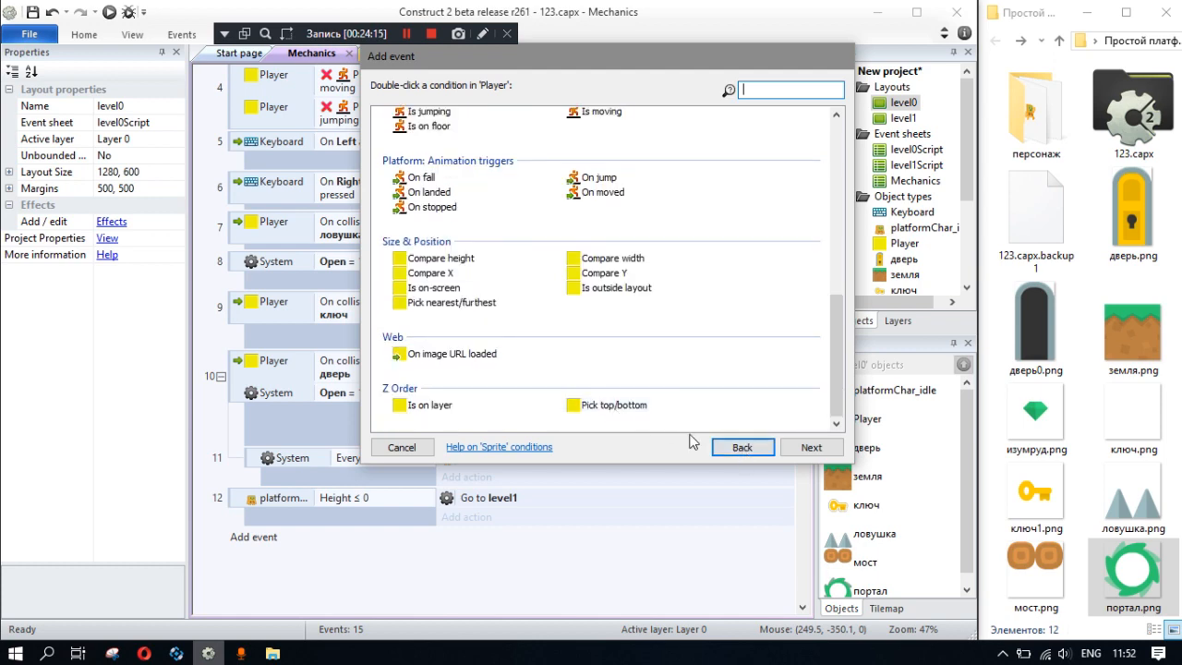
pyautogui.click(742, 447)
pyautogui.click(411, 448)
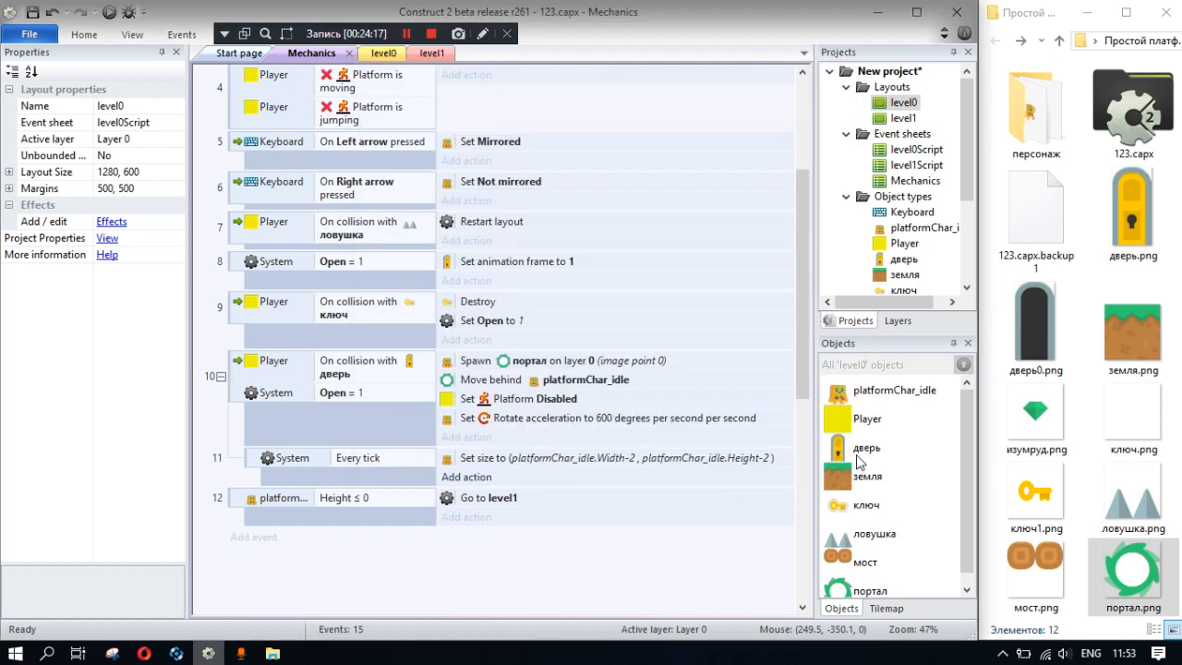
# - Add a Number instance variable named rotater with initial value 0 to platformChar_idle
pyautogui.click(868, 391)
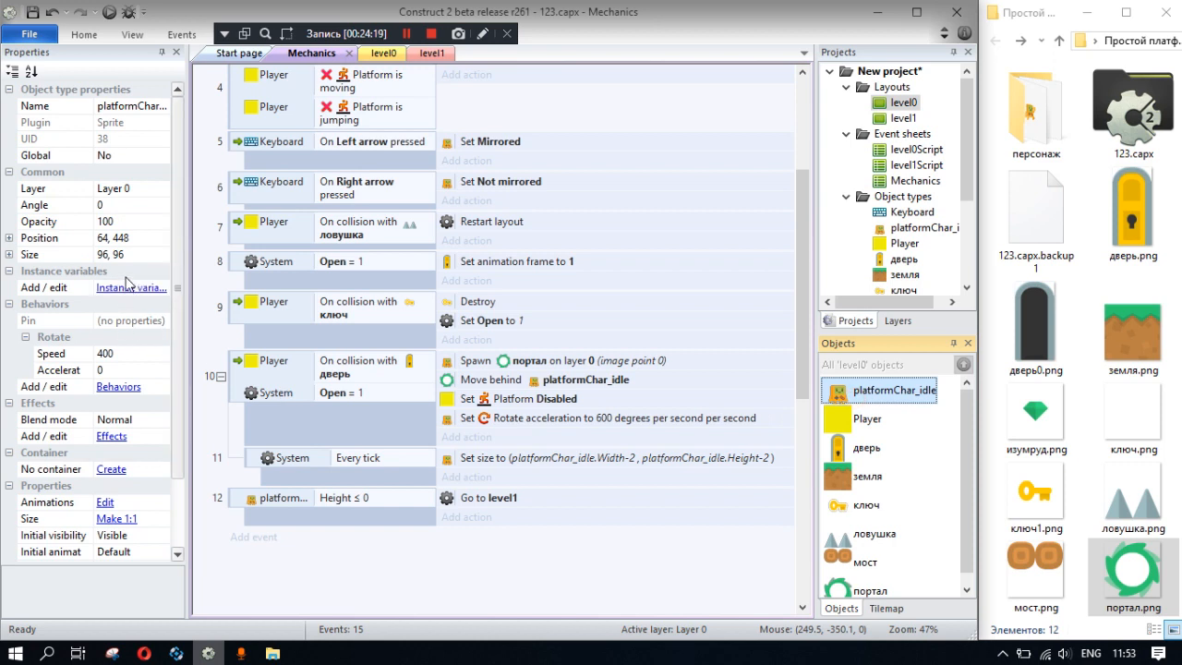
pyautogui.click(129, 287)
pyautogui.click(461, 235)
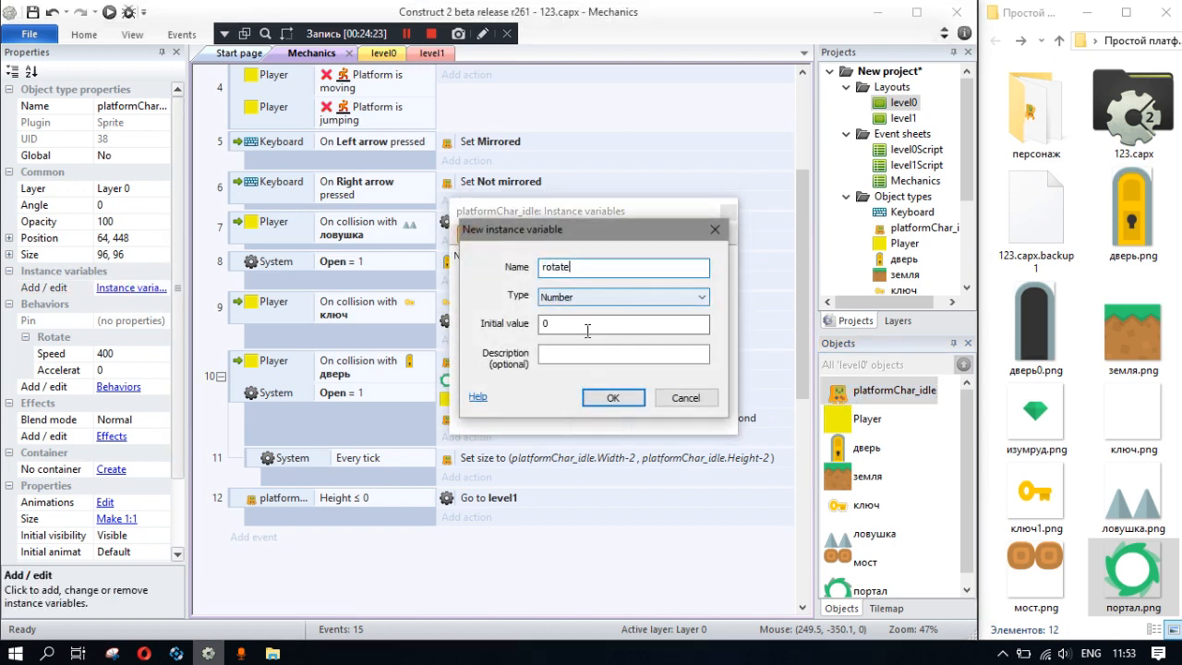
pyautogui.click(612, 398)
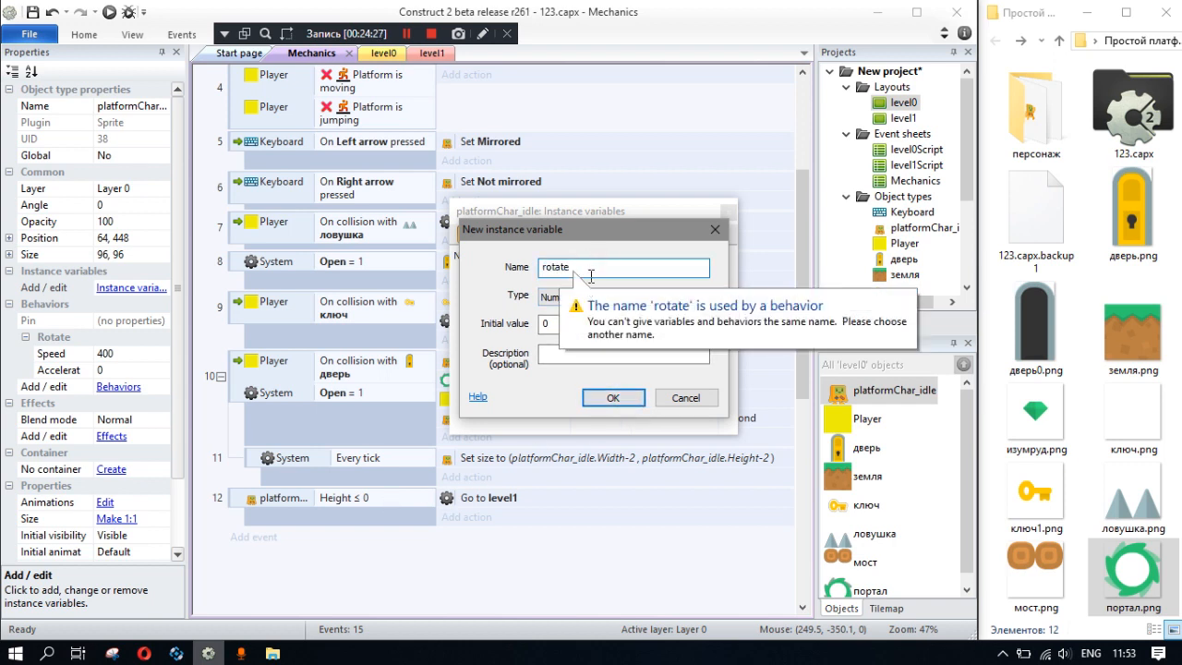
pyautogui.write('r')
pyautogui.click(613, 396)
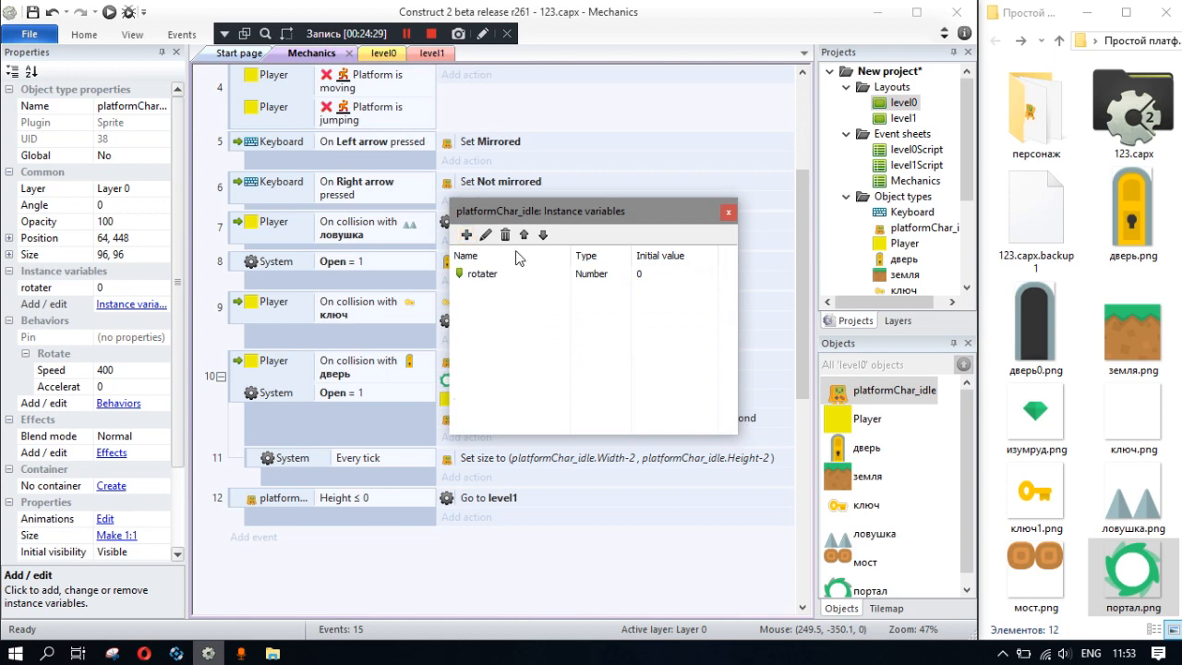
pyautogui.click(727, 214)
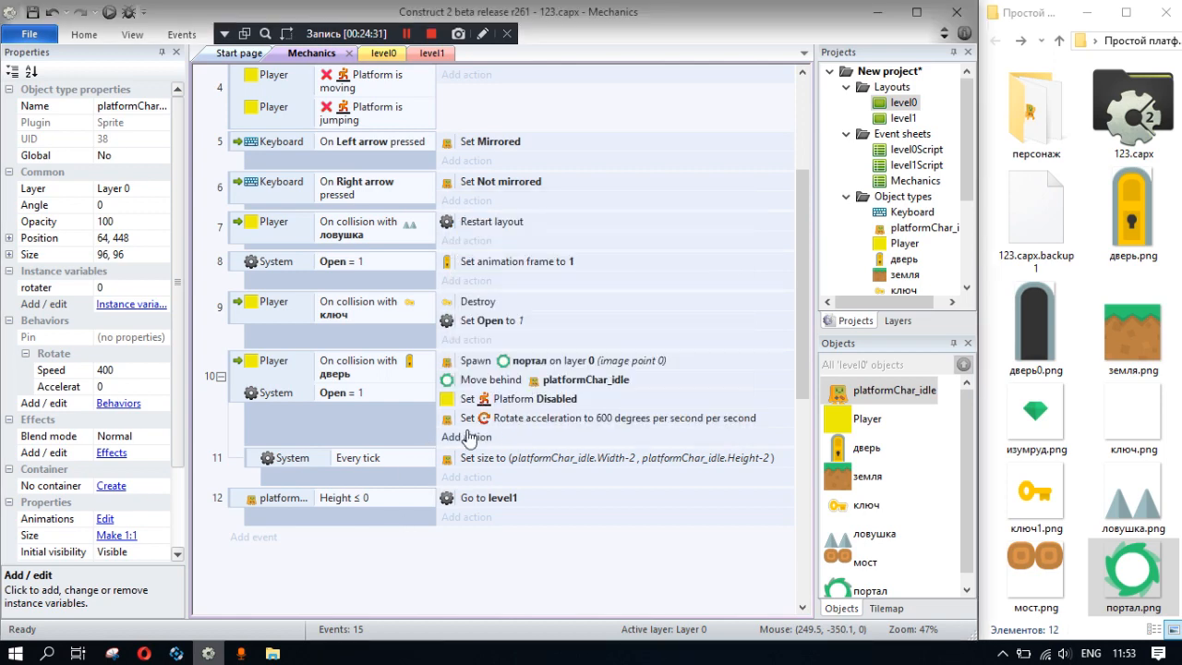
# - Add an action to the Player–дверь collision event that sets platformChar_idle's rotater variable to 1
pyautogui.click(467, 437)
pyautogui.doubleClick(470, 137)
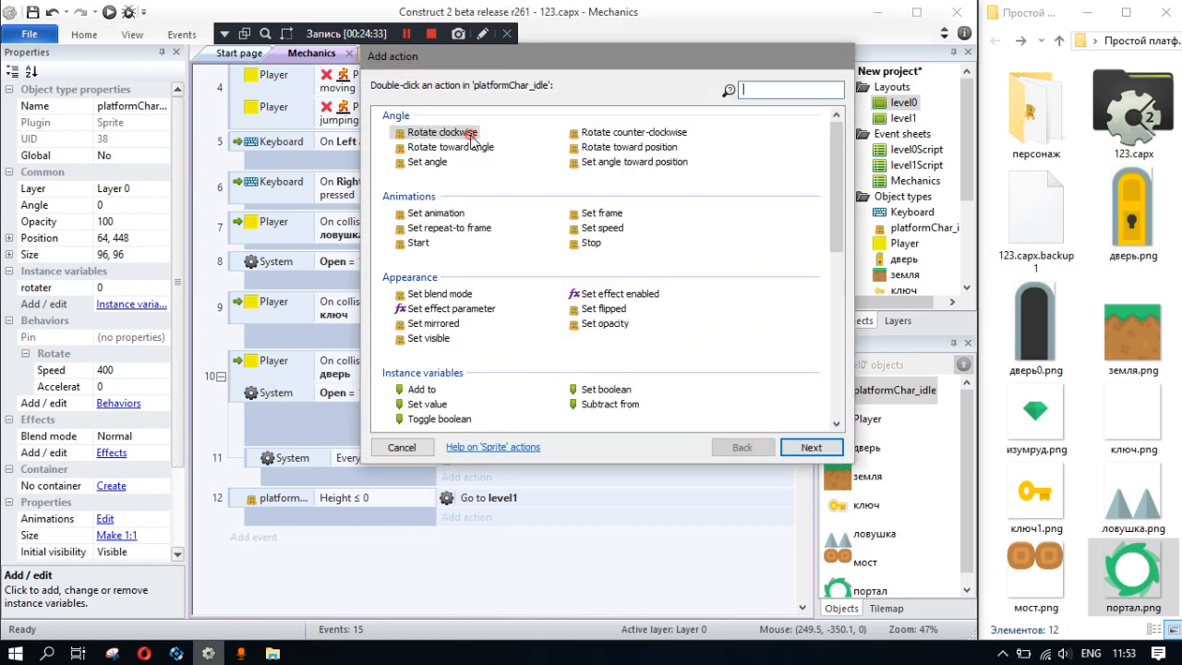
pyautogui.scroll(-5, 464, 310)
pyautogui.doubleClick(422, 323)
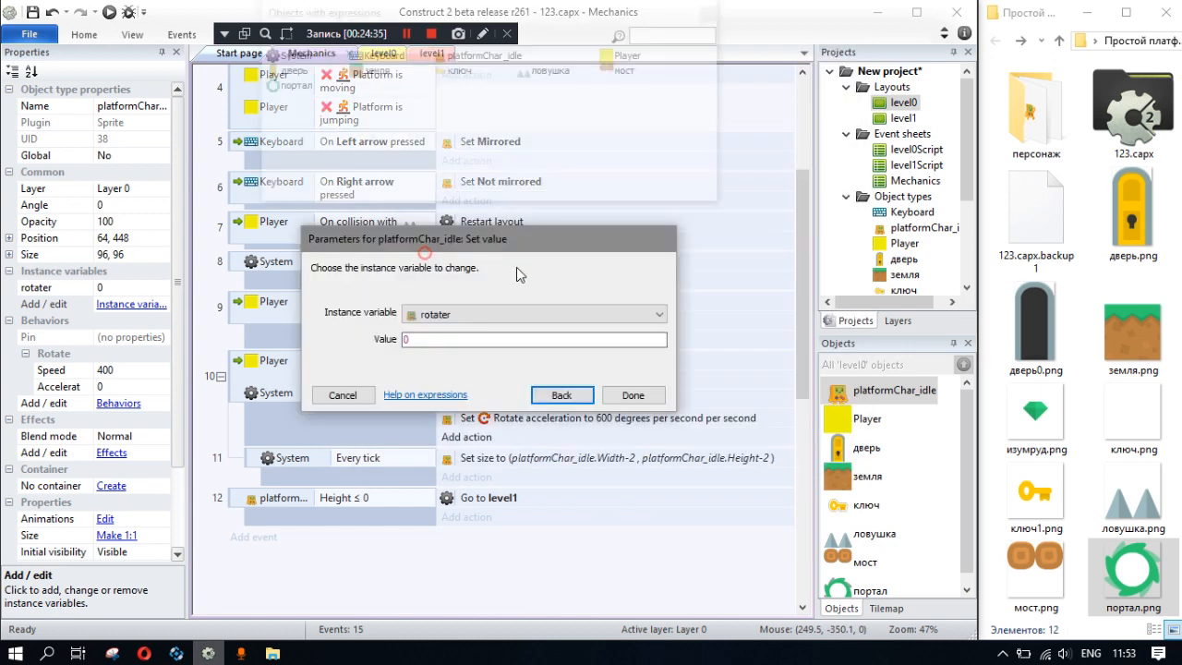
pyautogui.write('1')
pyautogui.press('Return')
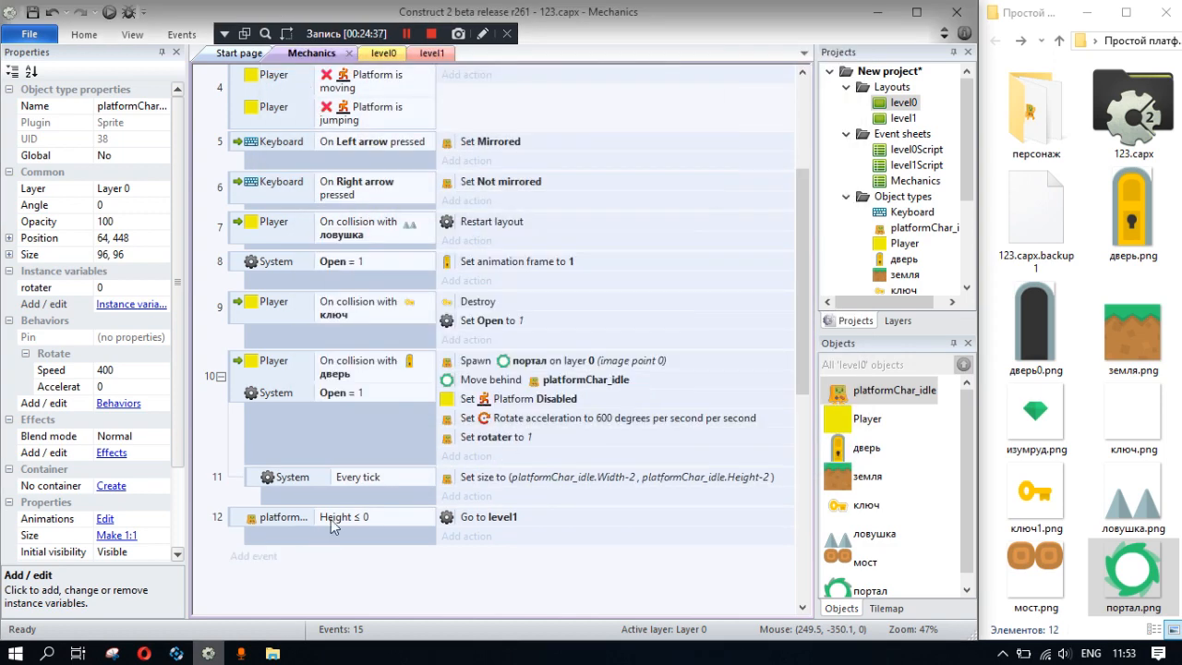
# - Create a new event with the platformChar_idle condition comparing the instance variable rotater equal to 1
pyautogui.click(253, 556)
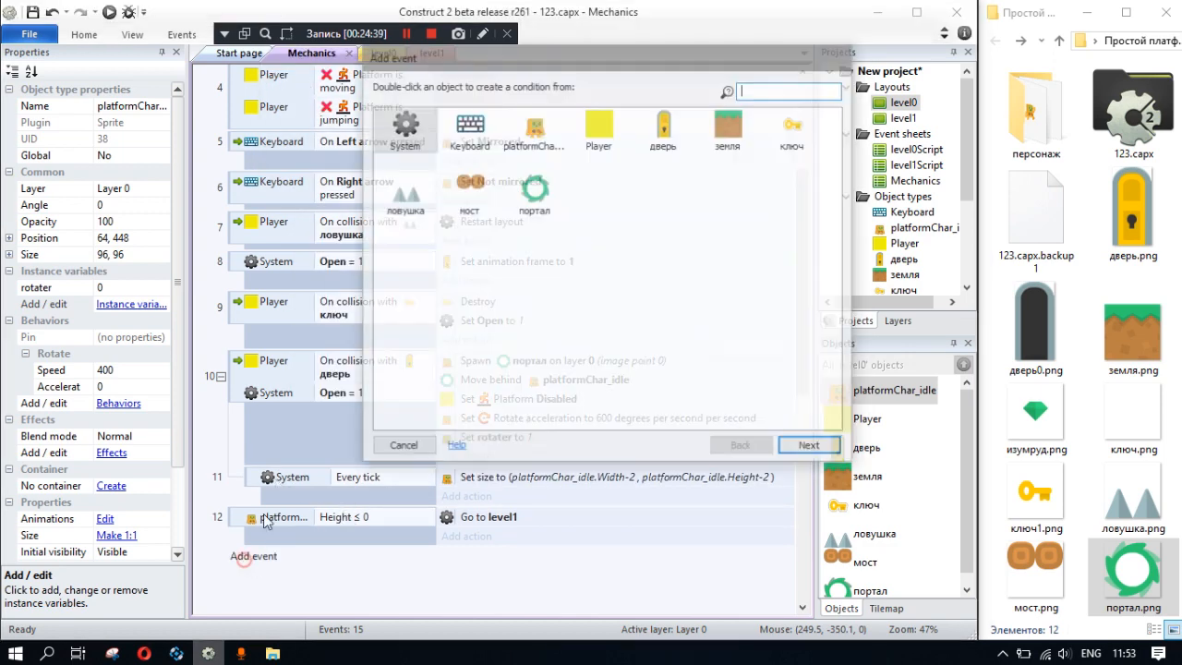
pyautogui.doubleClick(531, 134)
pyautogui.scroll(-3, 446, 267)
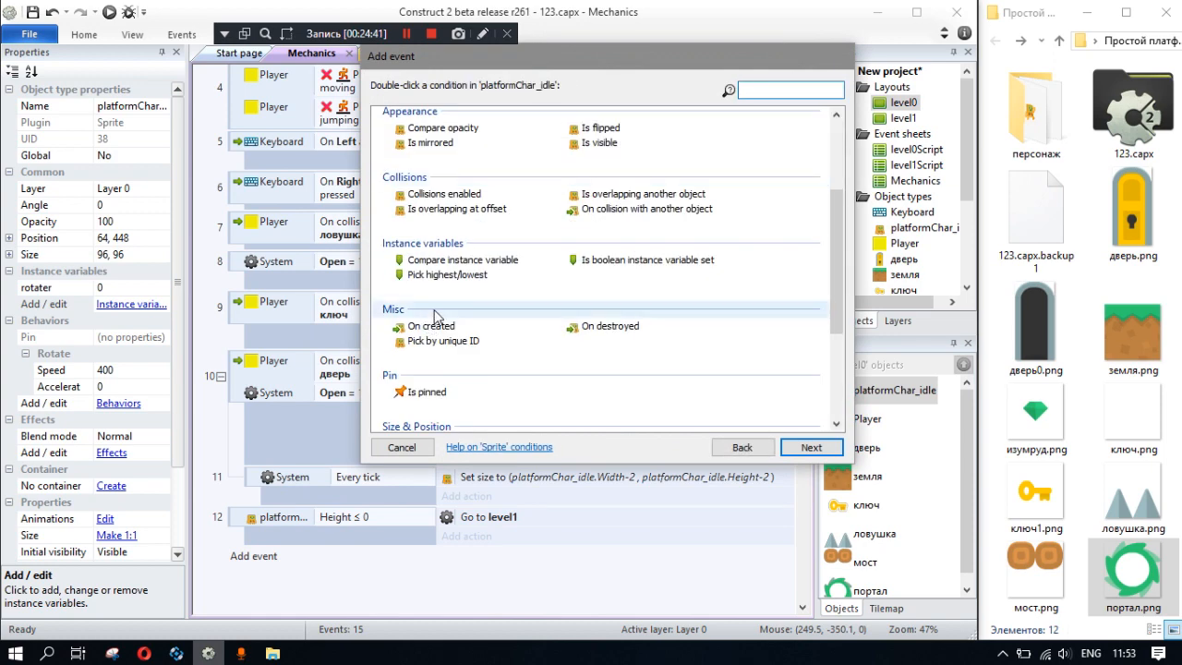
pyautogui.doubleClick(448, 259)
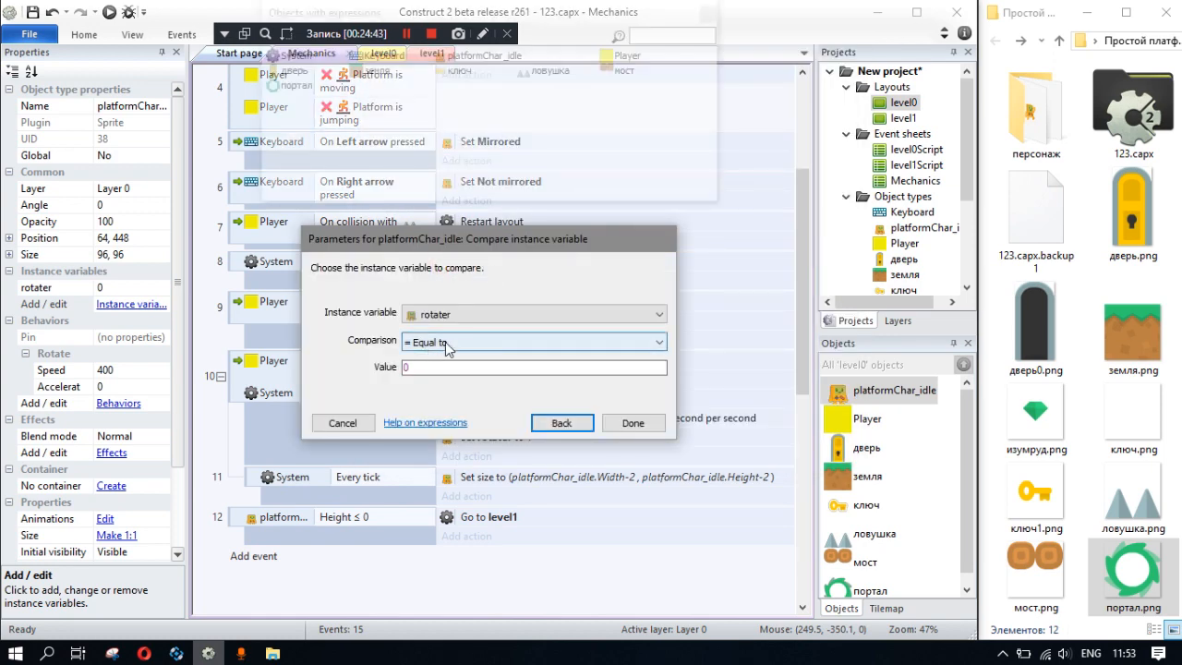
pyautogui.press('BackSpace')
pyautogui.write('1')
pyautogui.press('Return')
# - Move the Every tick sub-event with its Set size action under the rotater = 1 event, and save the project
pyautogui.moveTo(490, 476); pyautogui.dragTo(484, 556)
pyautogui.moveTo(254, 474); pyautogui.dragTo(332, 565)
pyautogui.moveTo(466, 515); pyautogui.dragTo(476, 545)
pyautogui.click(539, 540)
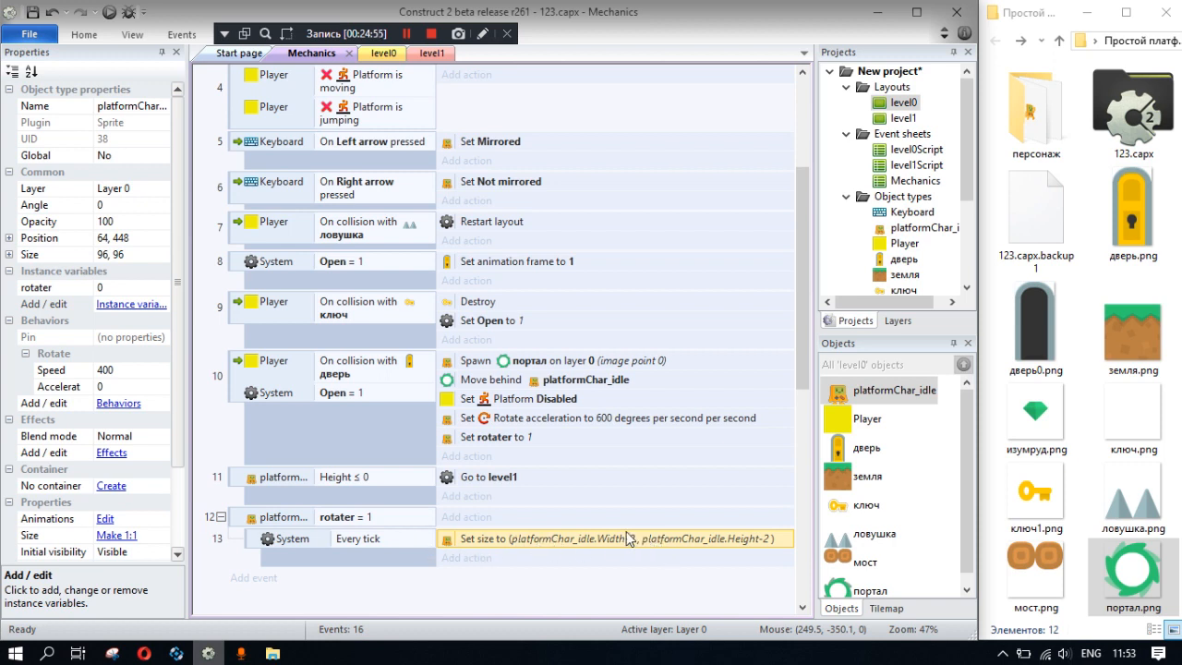
pyautogui.hotkey('ctrl', 's')
# - Run a preview of level0, collect the key, take the character to the open door to test the portal, and close the preview
pyautogui.click(109, 13)
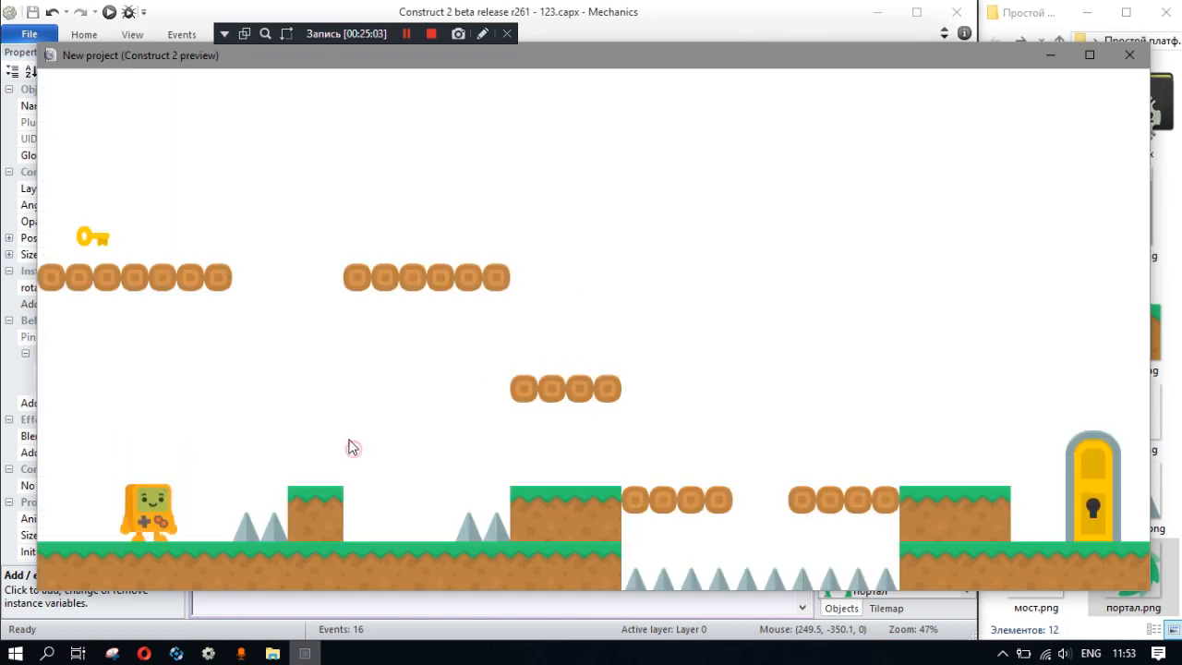
pyautogui.press('Left')
pyautogui.press('Right')
pyautogui.press('Up')
pyautogui.press('Up')
pyautogui.press('Right')
pyautogui.press('Up')
pyautogui.press('Left')
pyautogui.press('Up')
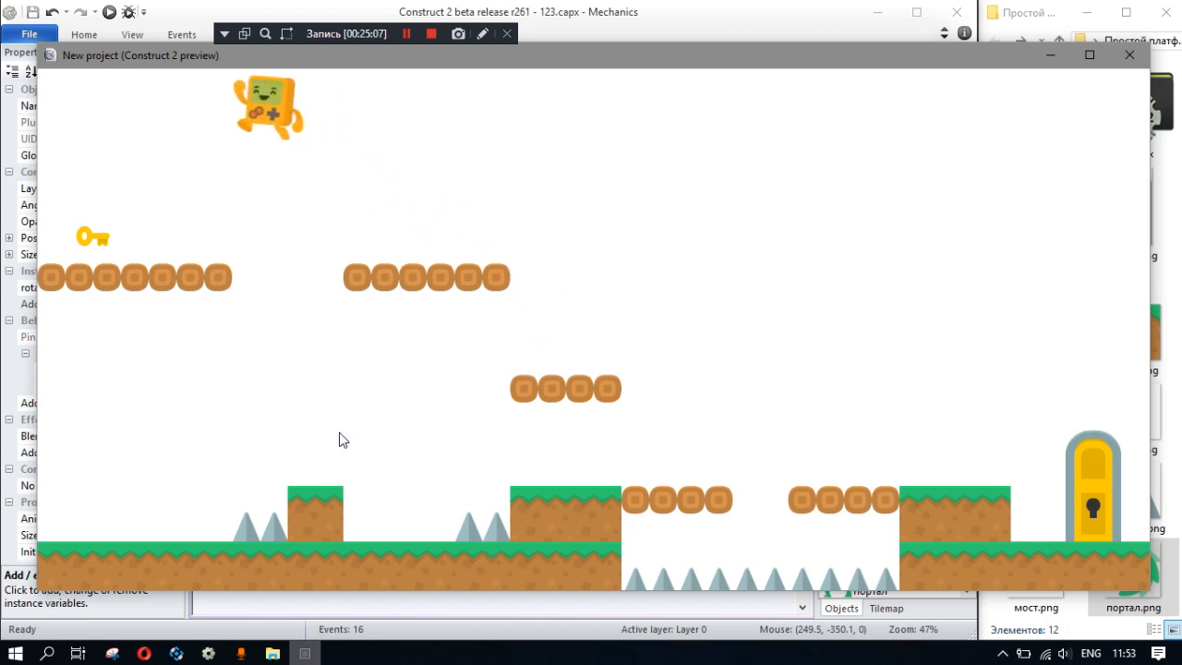
pyautogui.press('Left')
pyautogui.press('Right')
pyautogui.press('Up')
pyautogui.press('Right')
pyautogui.press('Up')
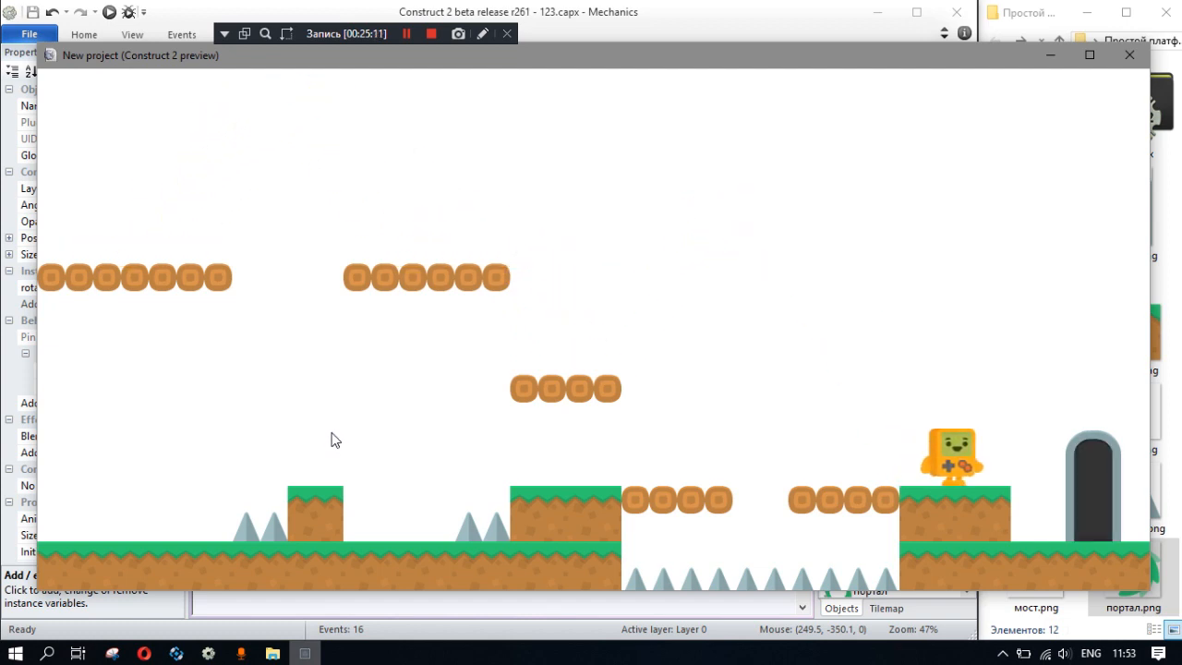
pyautogui.press('Right')
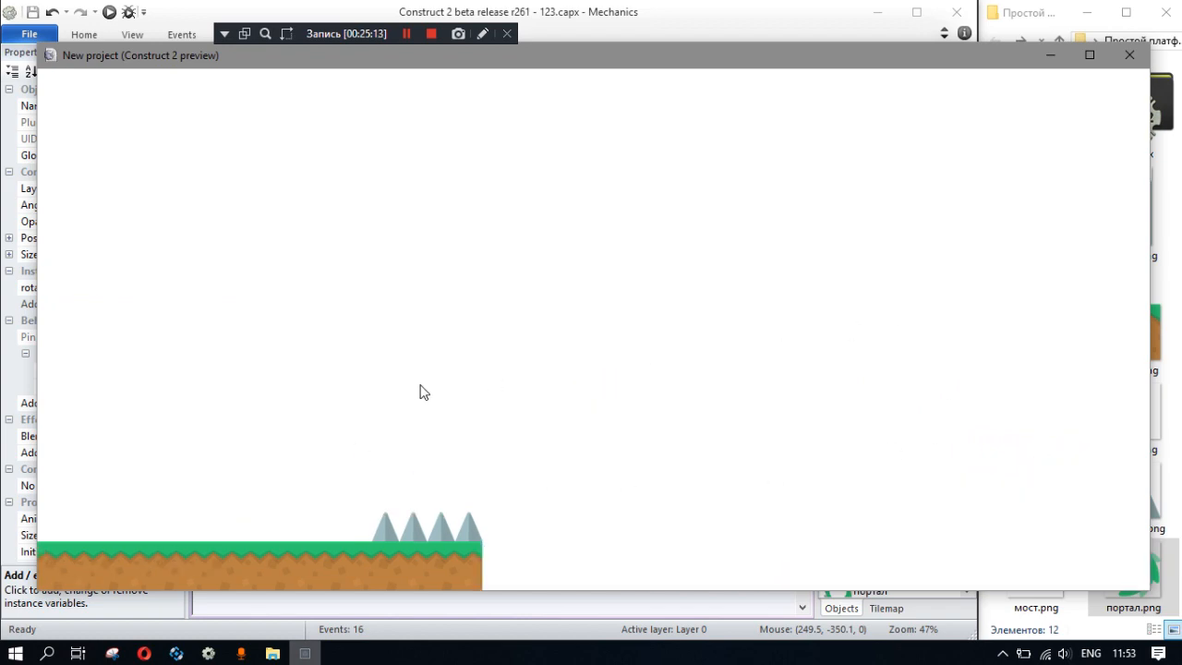
pyautogui.click(1128, 57)
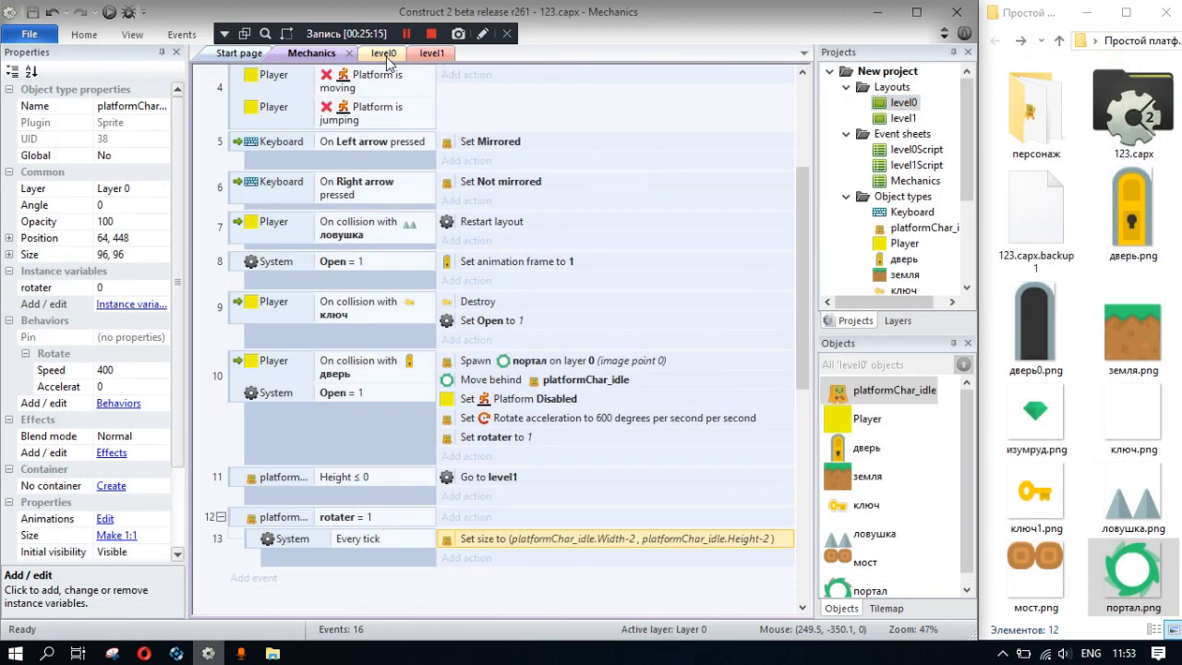
# - In the level1 layout, place Player at 128, 448 and platformChar_idle above it at 128, 288
pyautogui.click(427, 53)
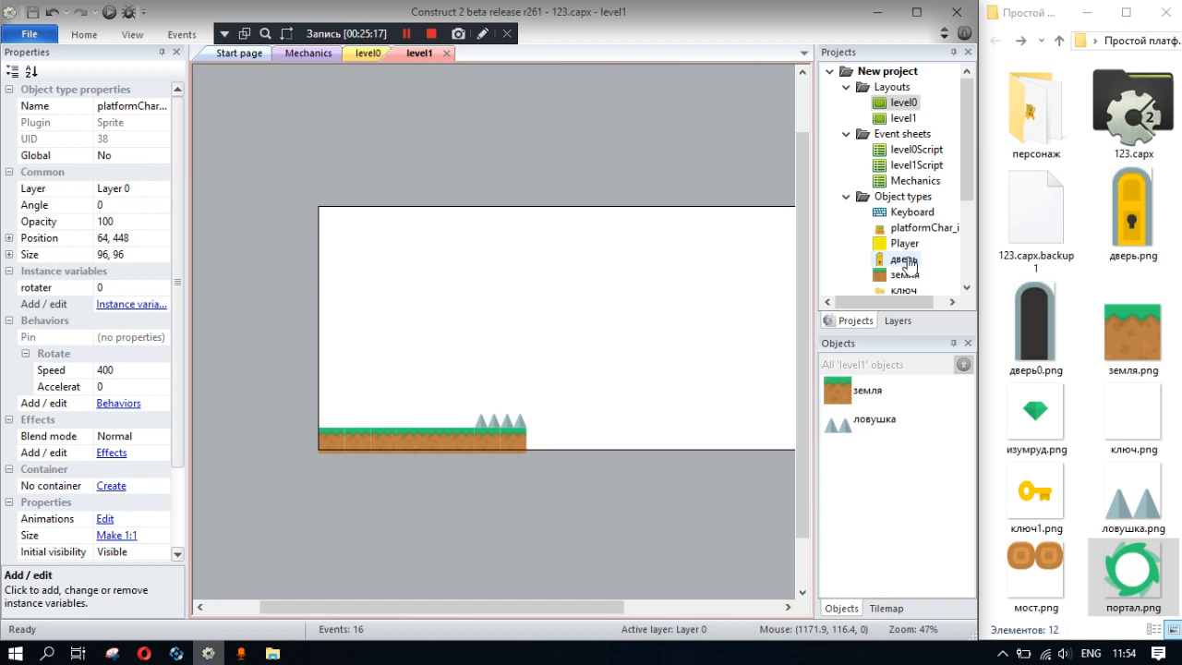
pyautogui.moveTo(904, 244); pyautogui.dragTo(371, 380)
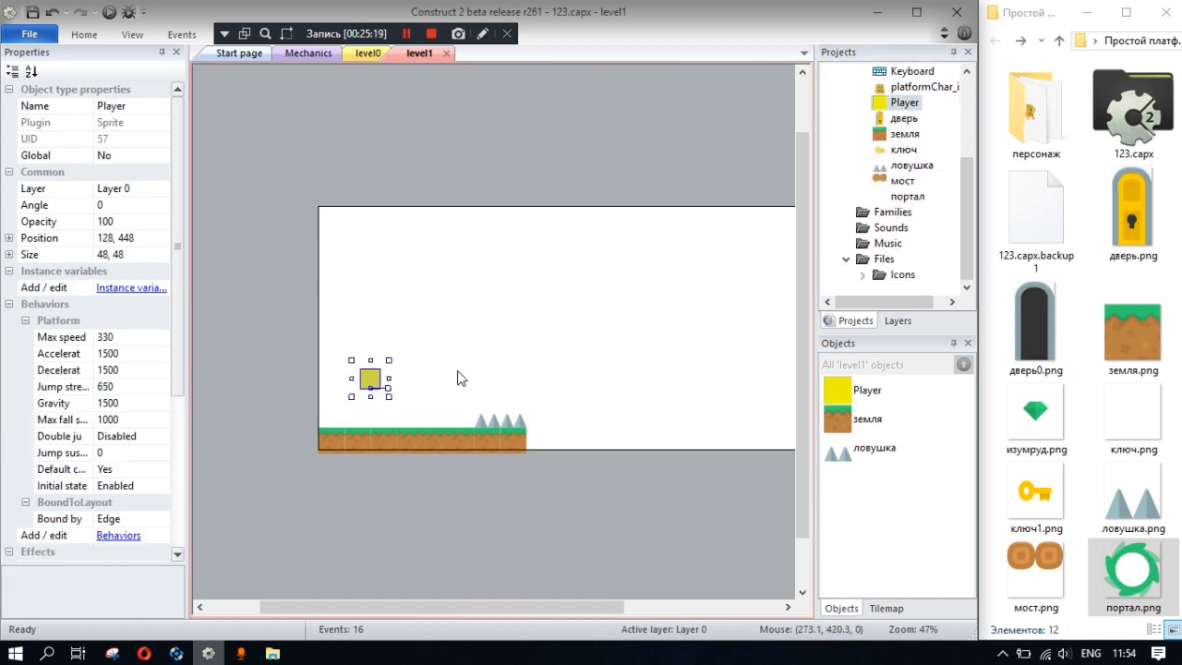
pyautogui.moveTo(919, 87); pyautogui.dragTo(379, 304)
pyautogui.click(414, 318)
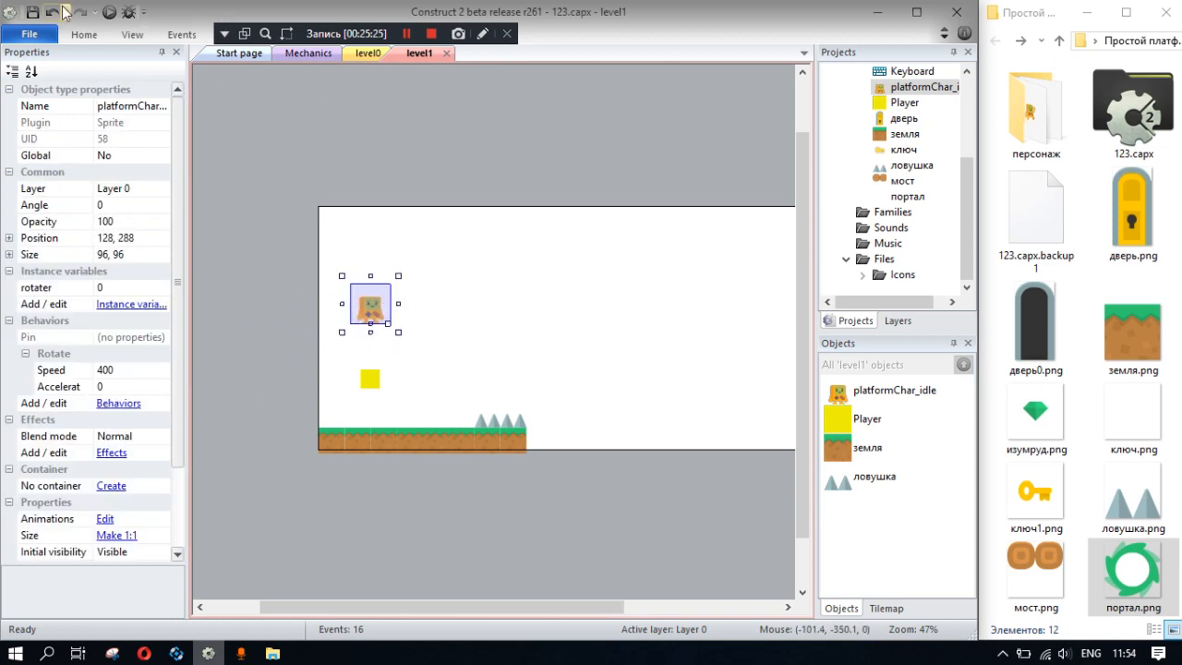
# - Preview level1, walk the character in both directions to test its movement, and close the preview
pyautogui.click(108, 12)
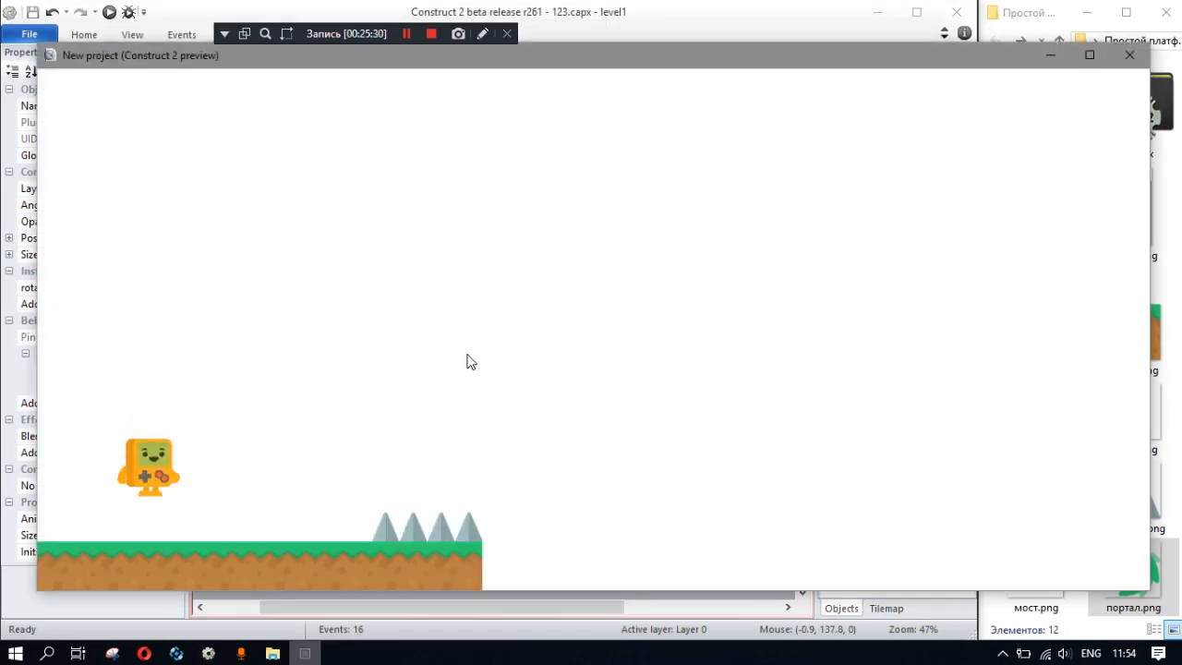
pyautogui.click(457, 360)
pyautogui.press('Left')
pyautogui.press('Right')
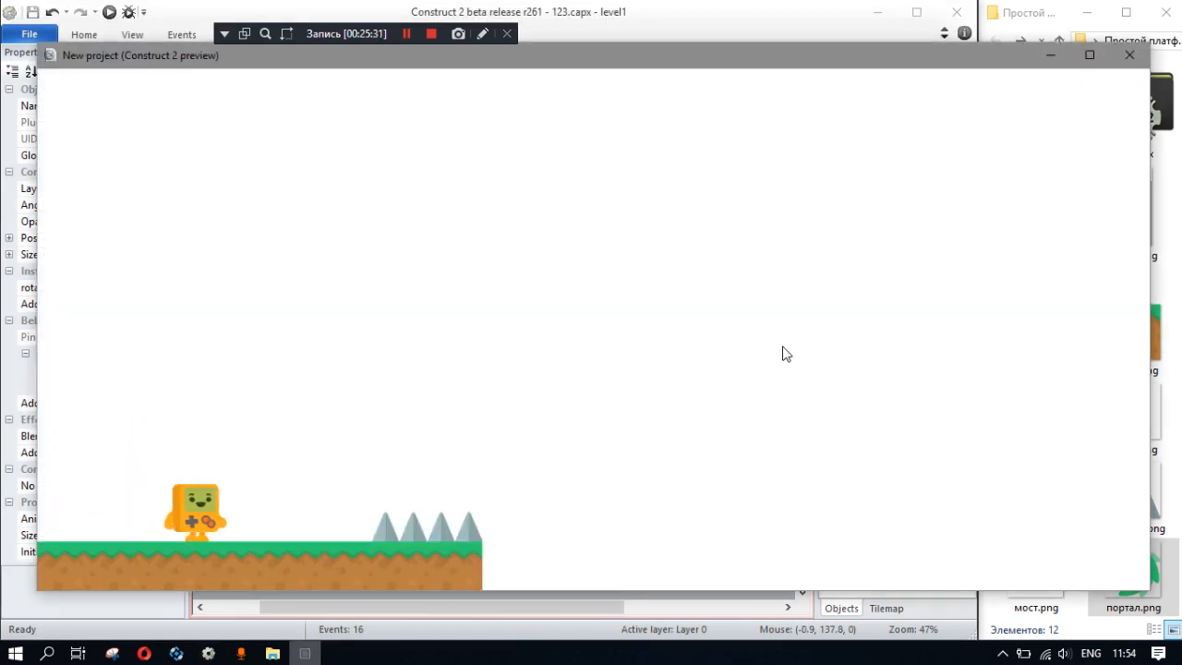
pyautogui.click(1129, 55)
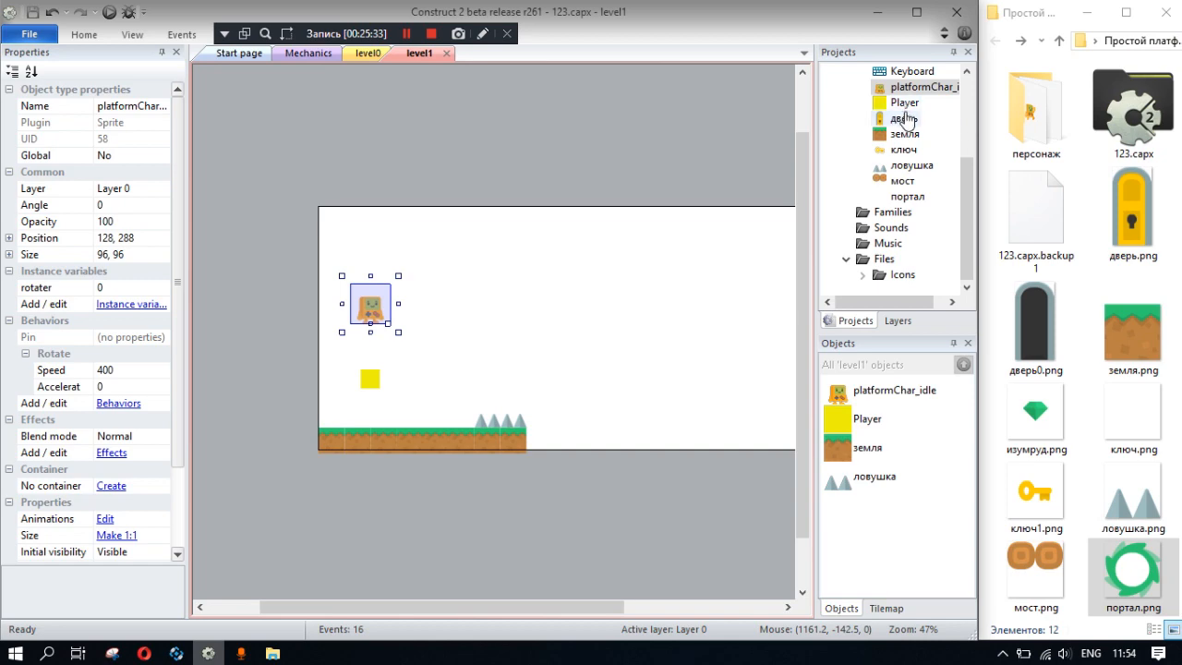
# - Preview the game from level0, collect the key, enter the door portal and move the character around in level1
pyautogui.scroll(2, 905, 118)
pyautogui.click(357, 56)
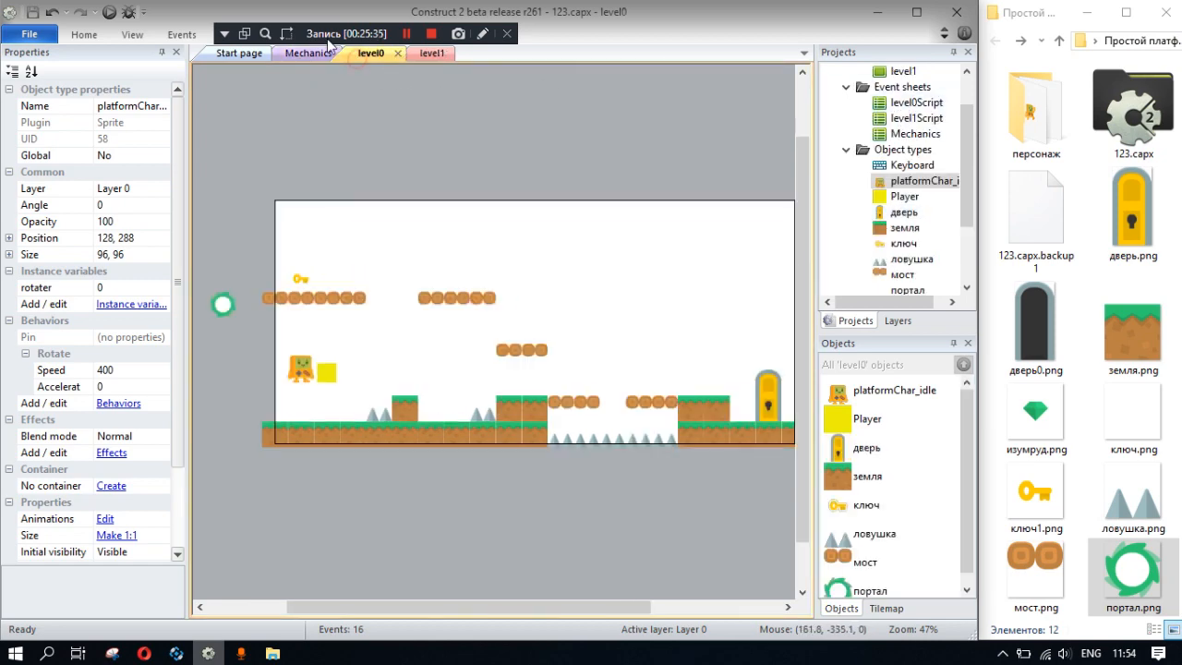
pyautogui.click(108, 13)
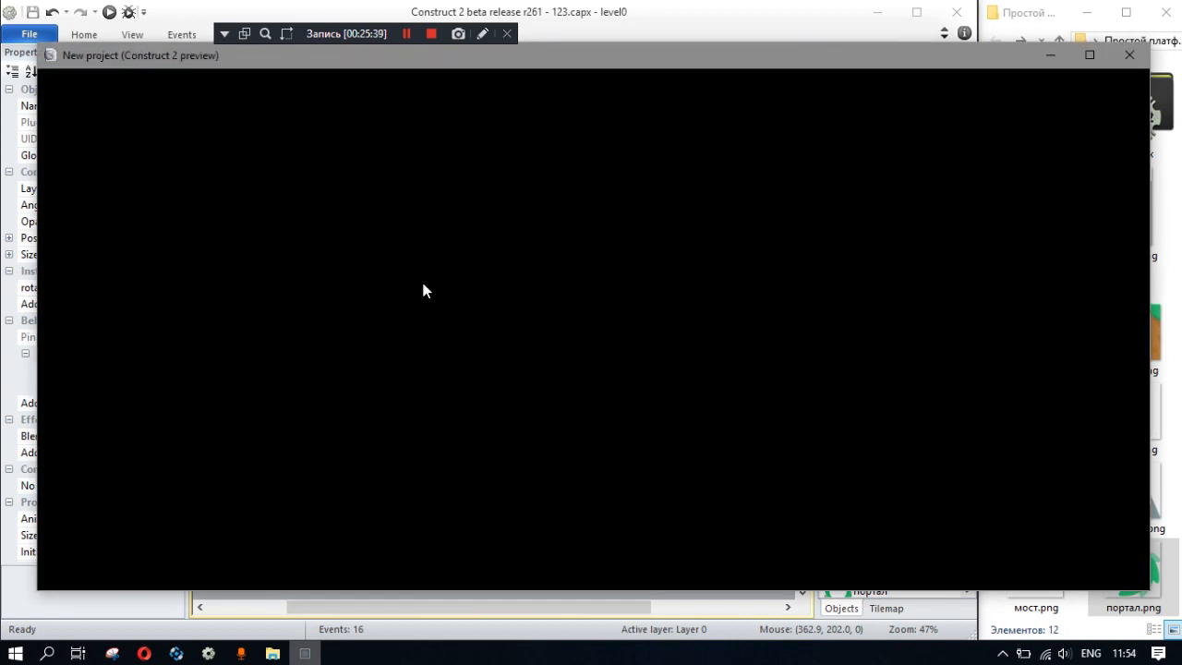
pyautogui.press('Right')
pyautogui.press('Up')
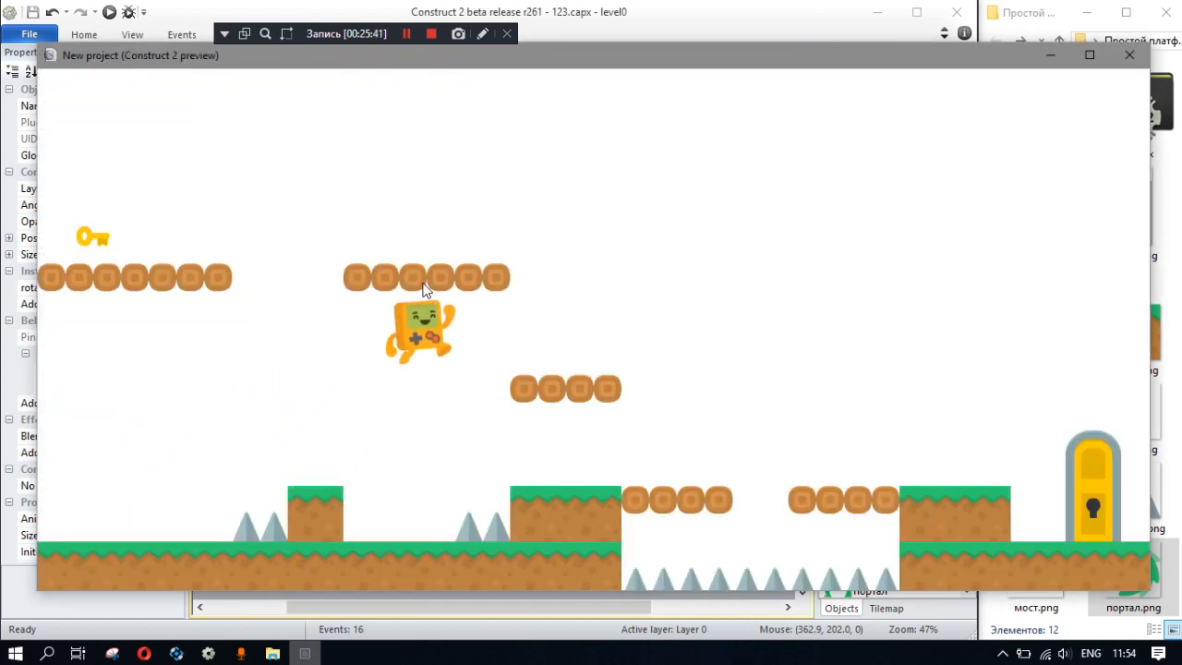
pyautogui.press('Up')
pyautogui.press('Left')
pyautogui.press('Up')
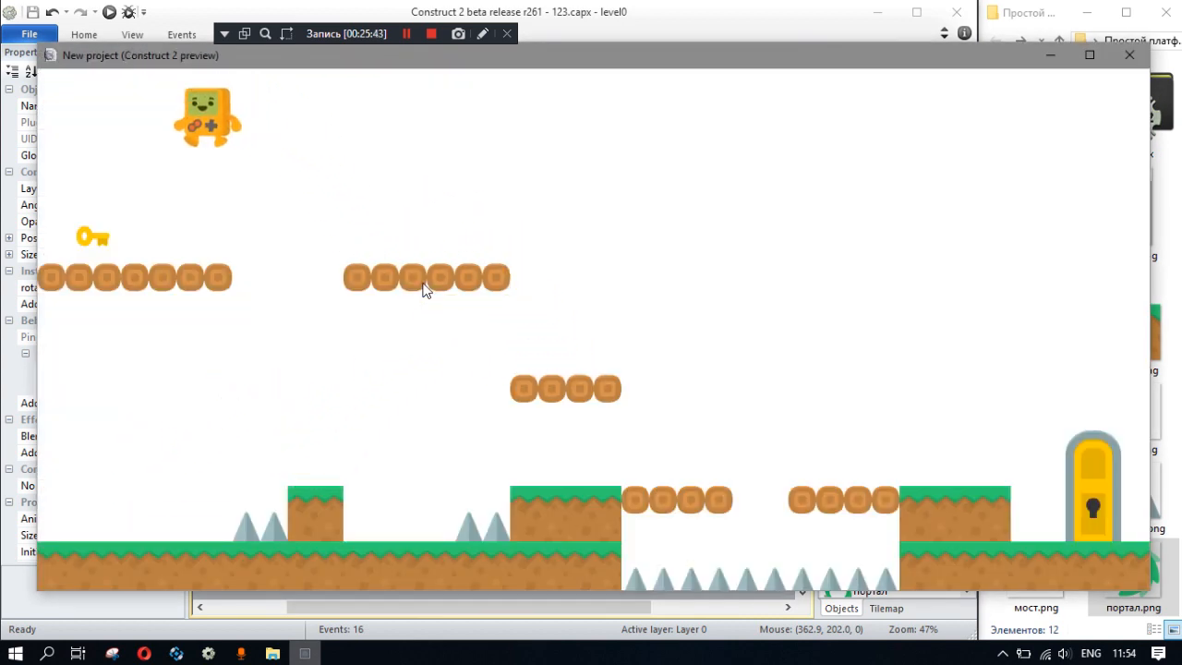
pyautogui.press('Right')
pyautogui.press('Up')
pyautogui.press('Right')
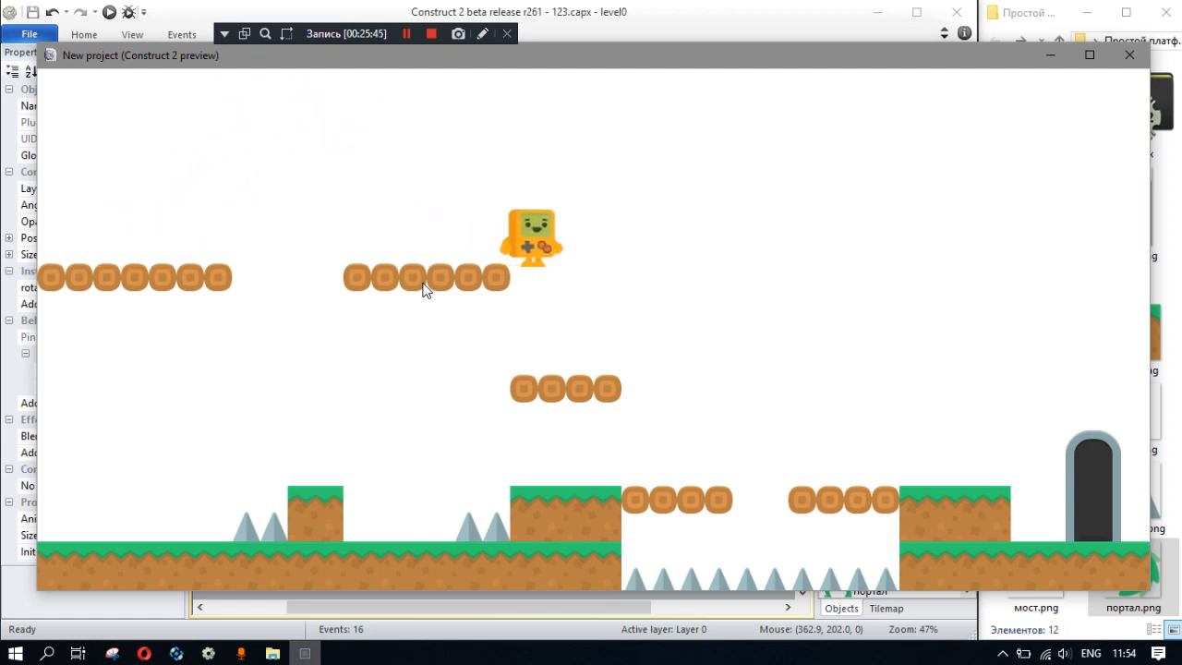
pyautogui.press('Up')
pyautogui.press('Right')
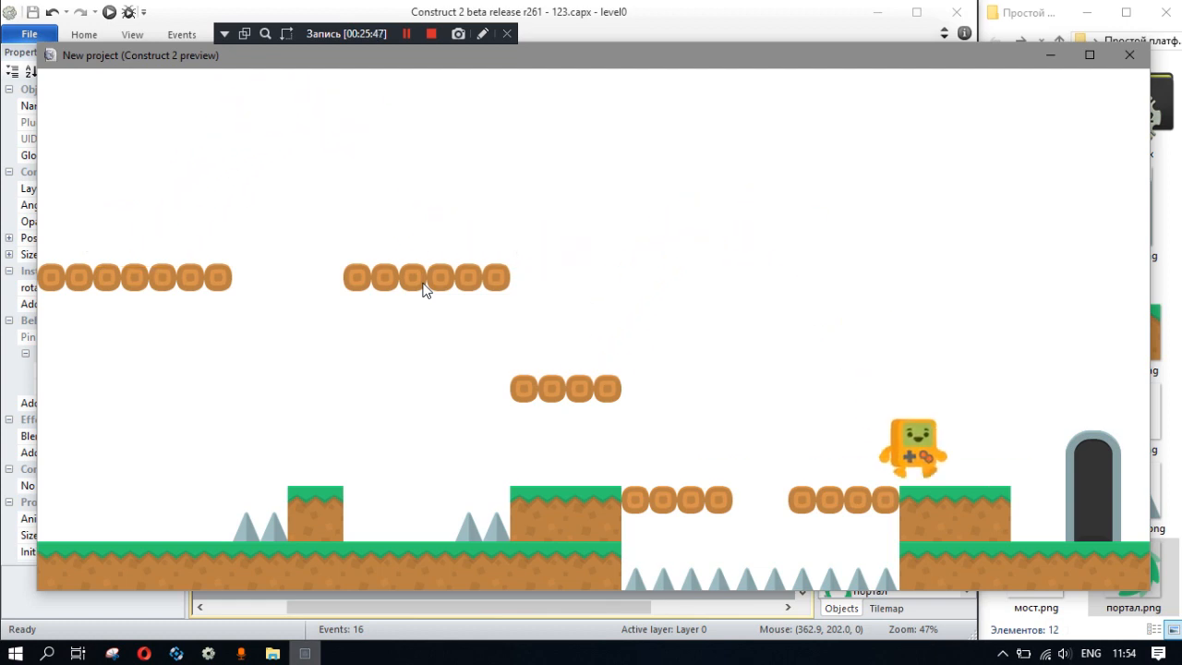
pyautogui.press('Right')
pyautogui.press('Up')
pyautogui.press('Left')
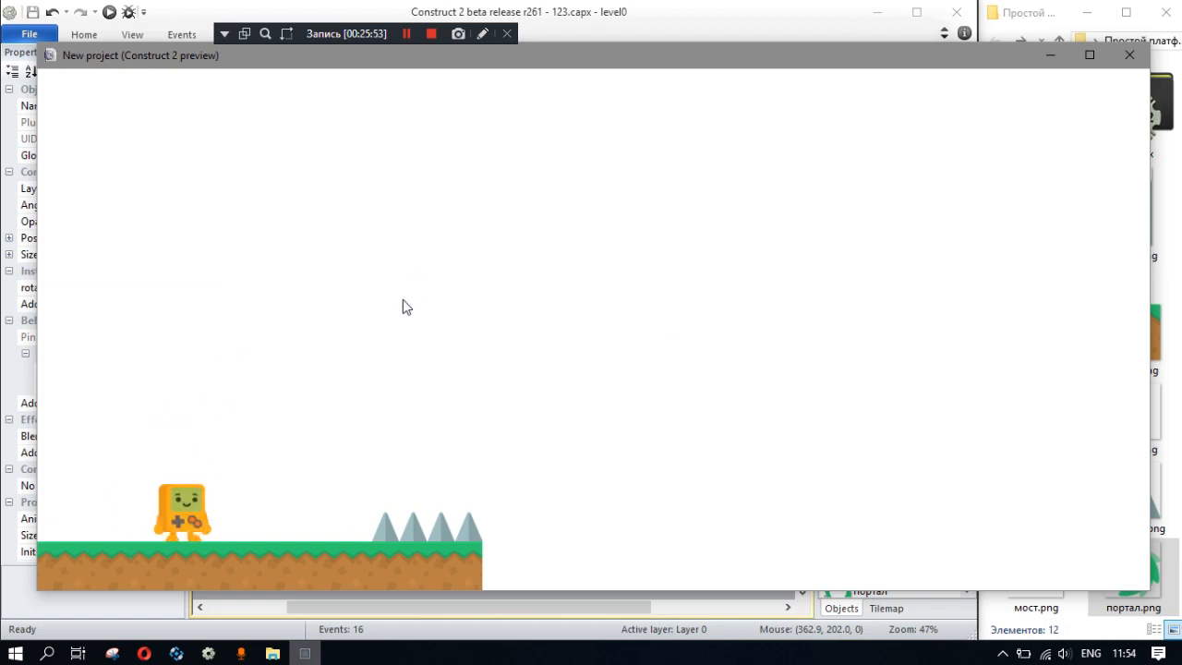
pyautogui.press('Up')
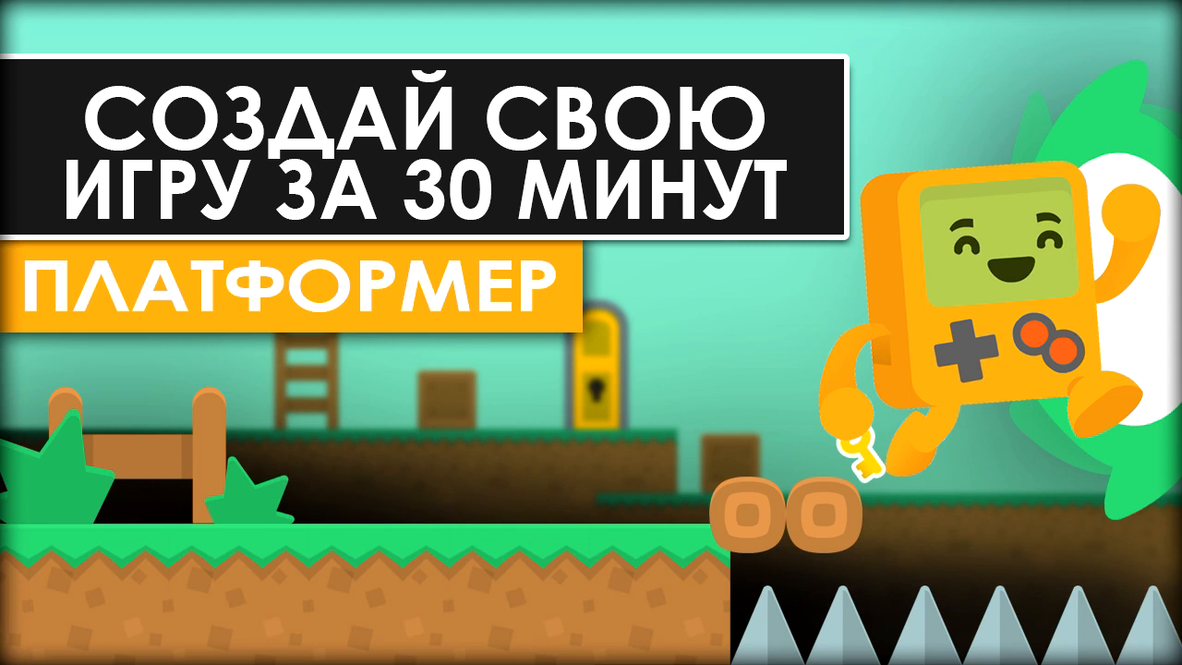